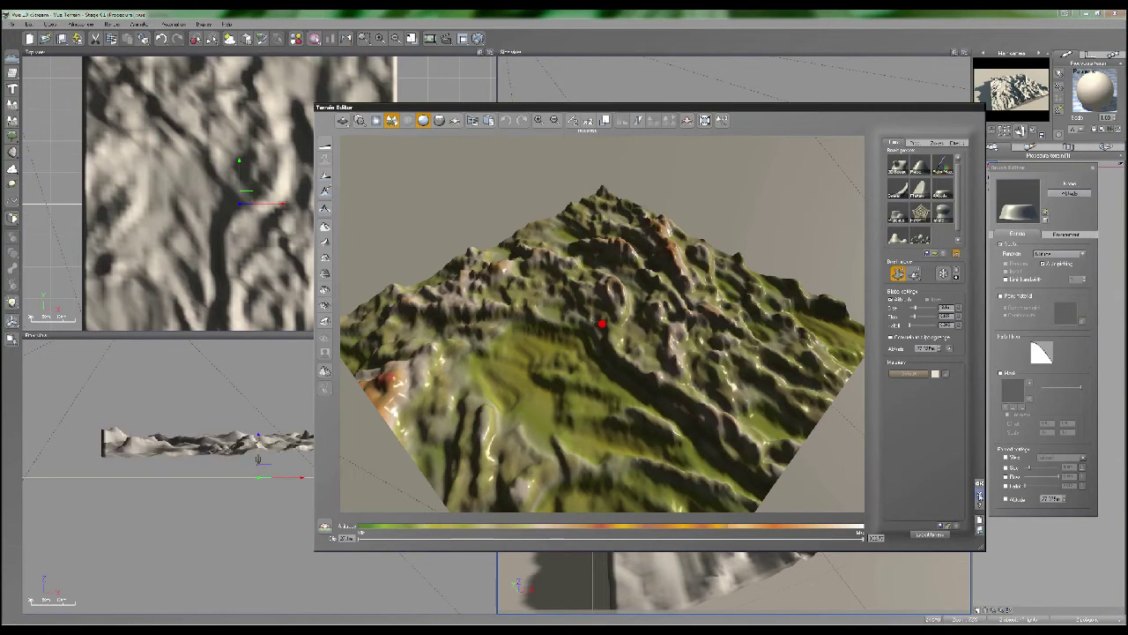
Switch to World Machine and examine the device groups Vue + World Machine and World Machine Only
left_click(979, 496)
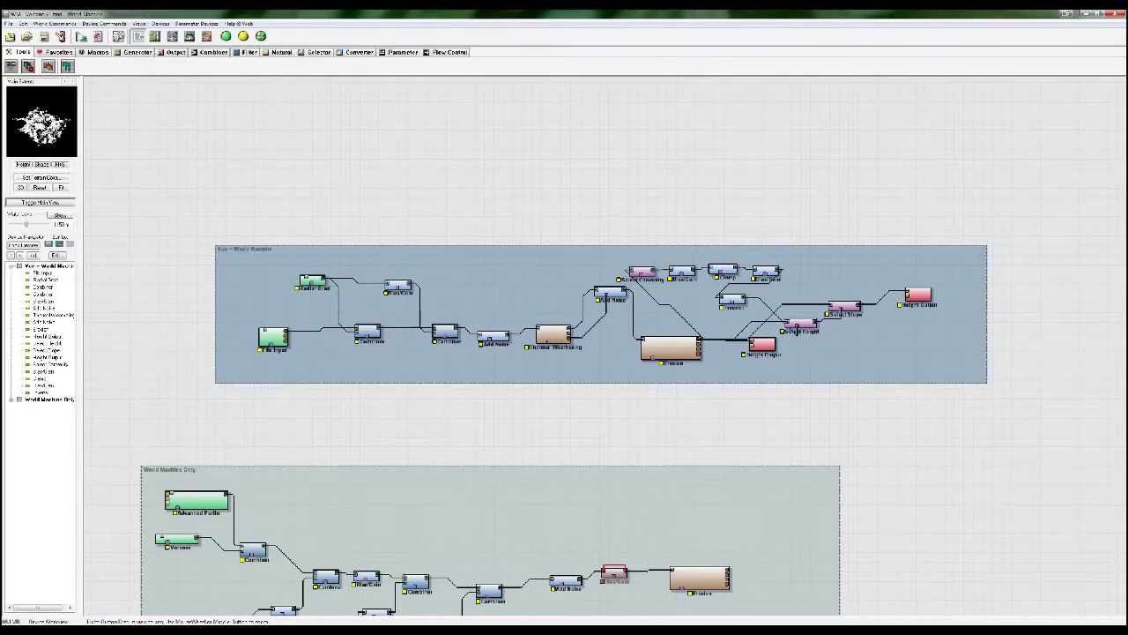
right_click_drag(521, 211, 508, 173)
left_click_drag(150, 174, 1101, 418)
right_click_drag(922, 517, 923, 348)
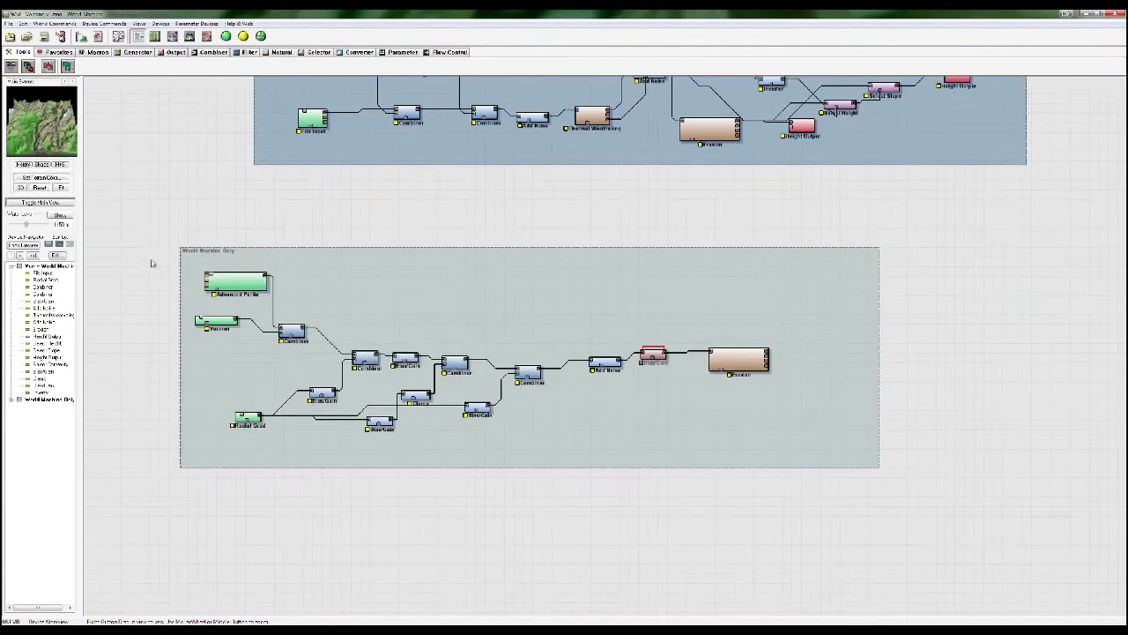
left_click_drag(148, 209, 932, 517)
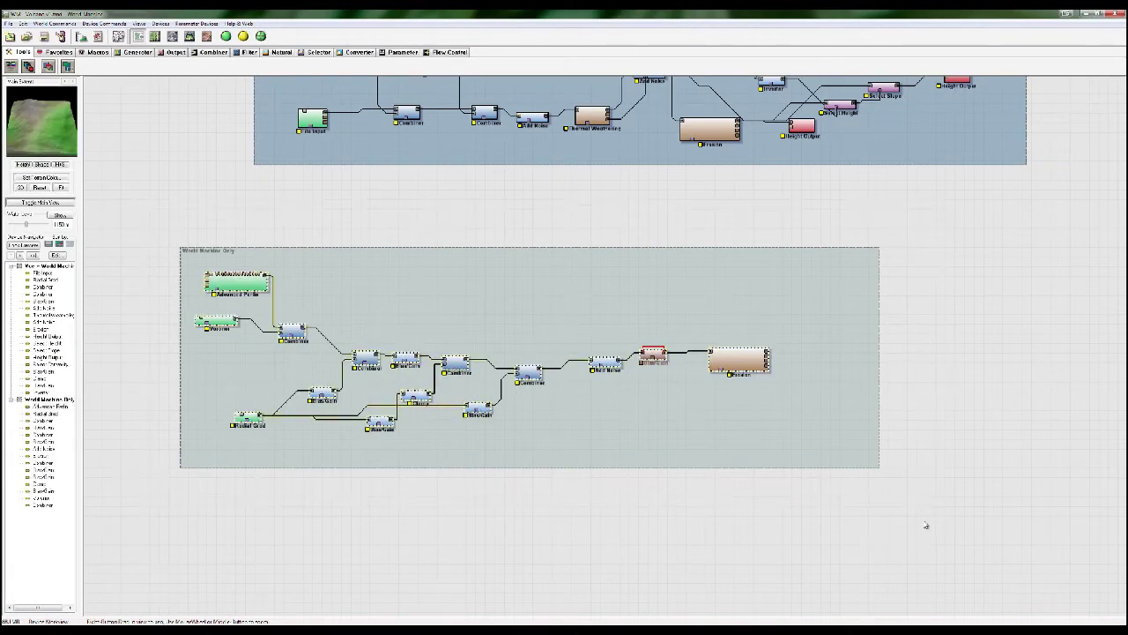
right_click_drag(911, 502, 934, 434)
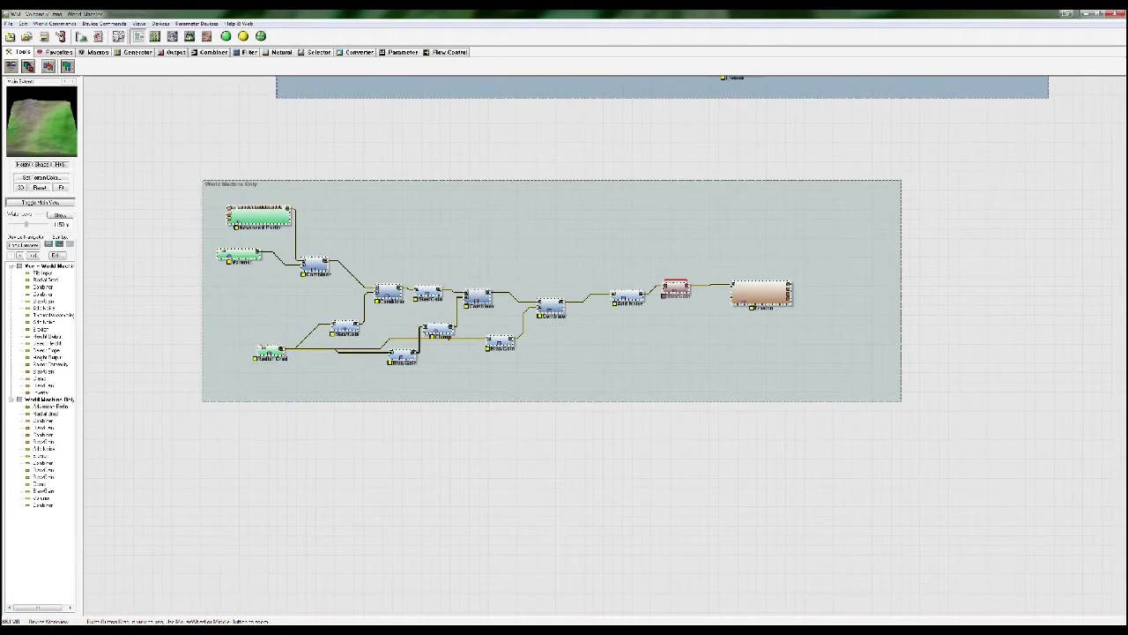
Return to Vue and inspect the procedural terrain in the Terrain Editor from several angles with its full rock-layer detail displayed
mouse_move(123, 628)
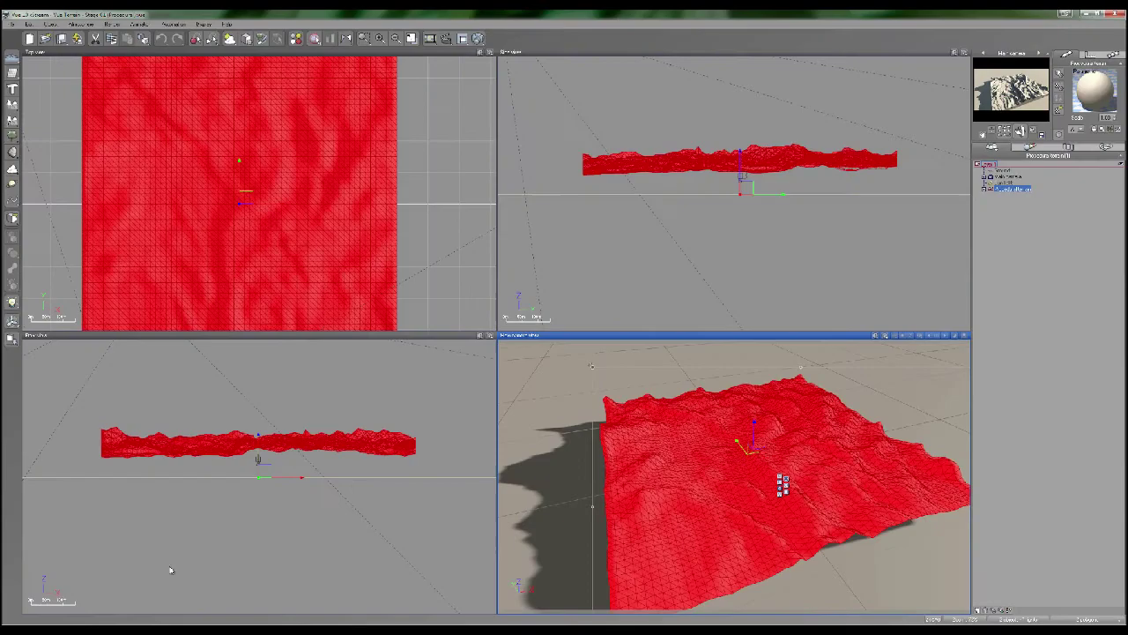
left_click(53, 591)
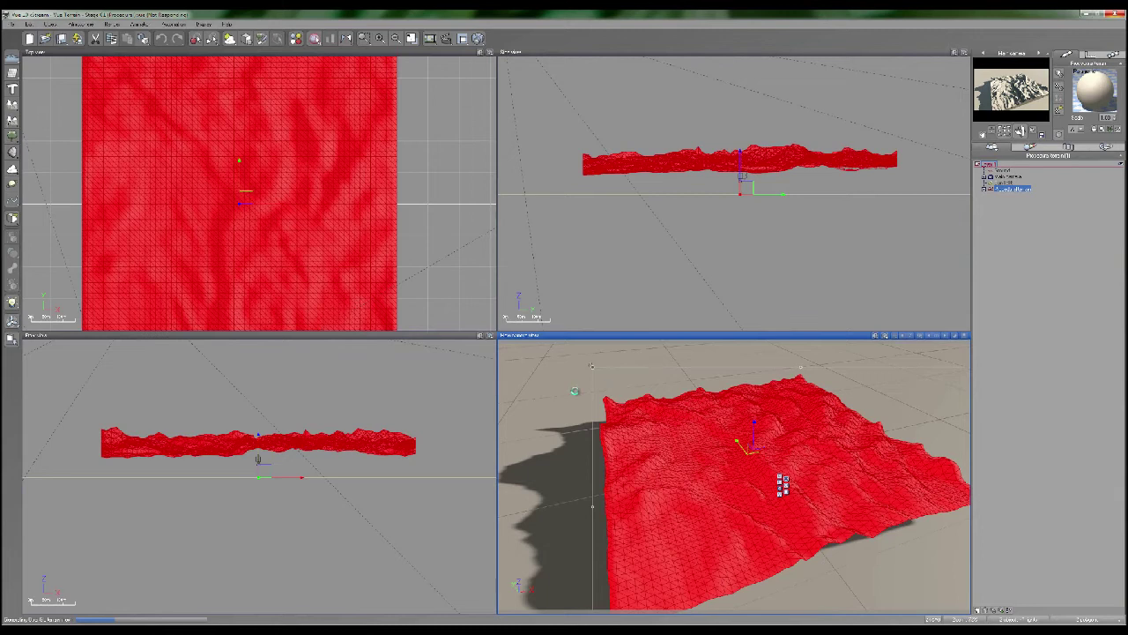
key("ctrl+e")
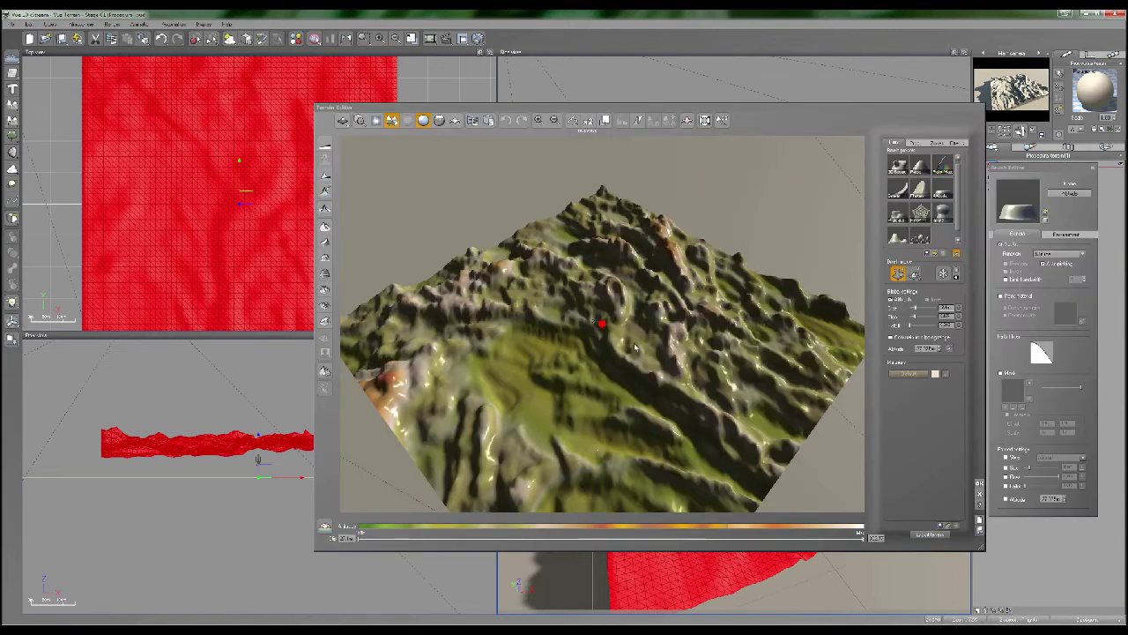
left_click(915, 142)
mouse_move(710, 335)
left_mouse_down()
mouse_move(711, 368)
mouse_move(562, 295)
left_mouse_up()
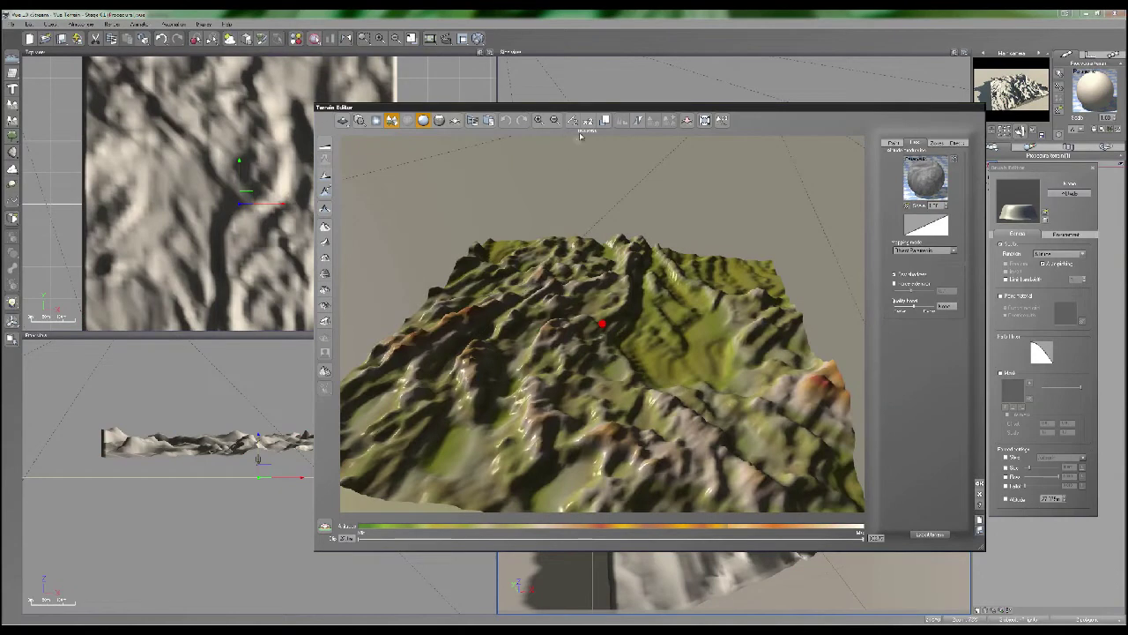
left_click_drag(593, 193, 640, 368)
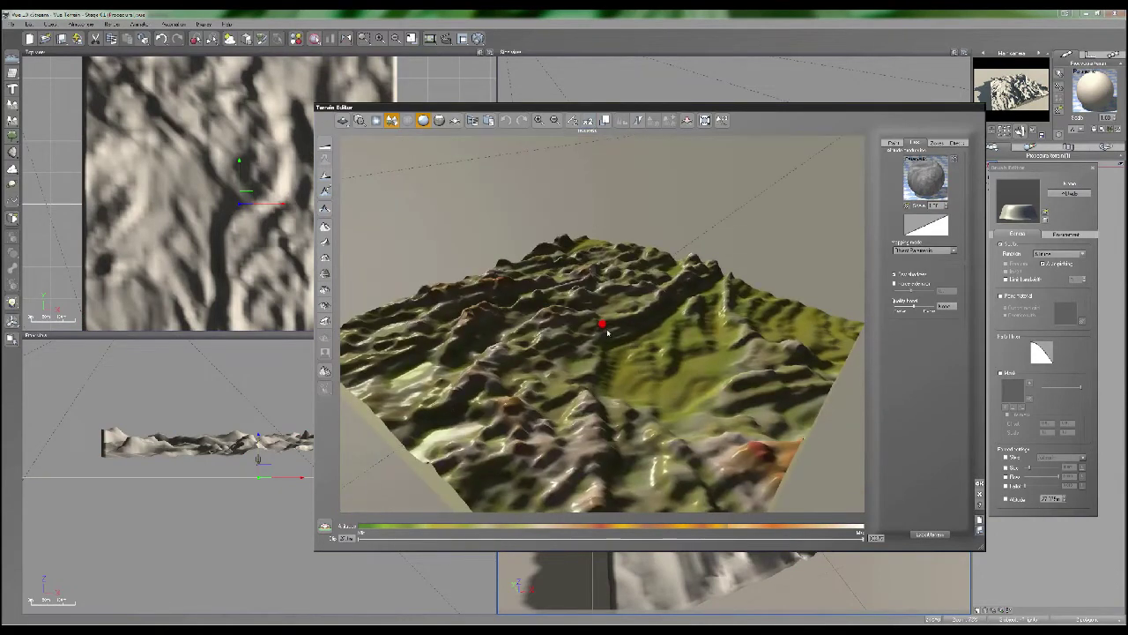
left_click_drag(591, 234, 449, 170)
left_click(392, 119)
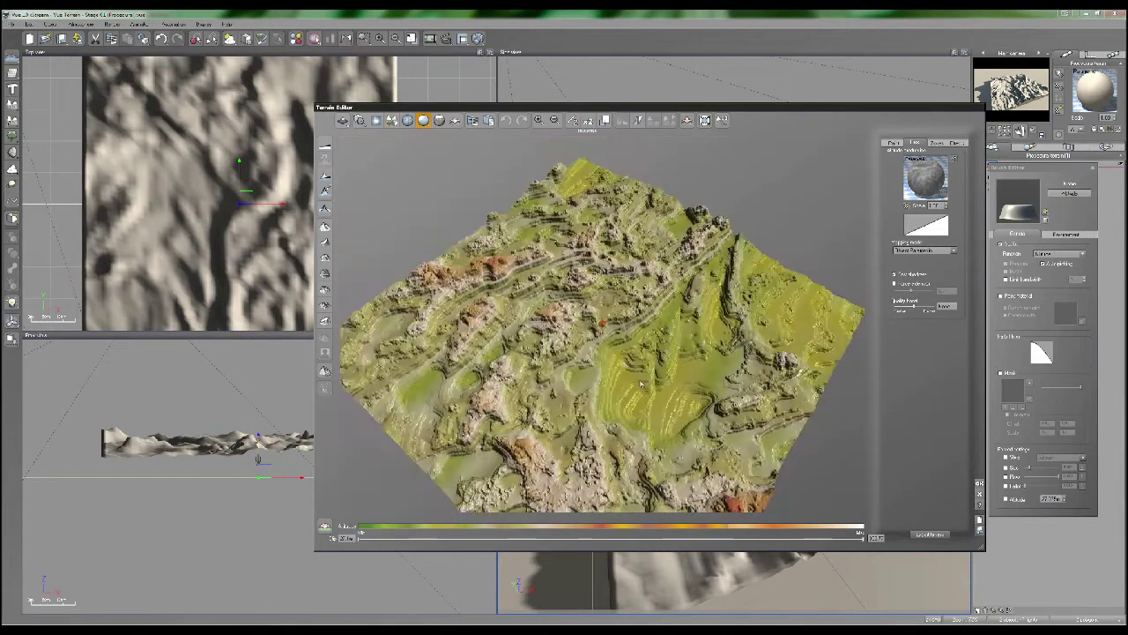
left_click_drag(647, 354, 561, 346)
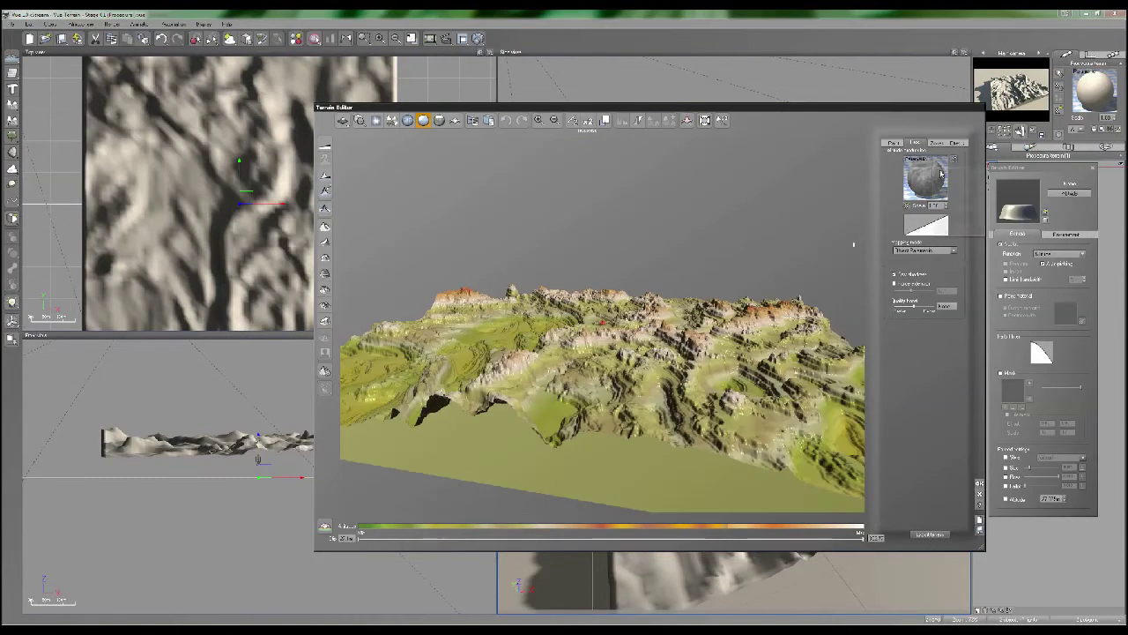
Examine the mapping nodes, Terrain Fractal and strata filter in the terrain's altitude function graph, and close the editors
left_click(927, 177)
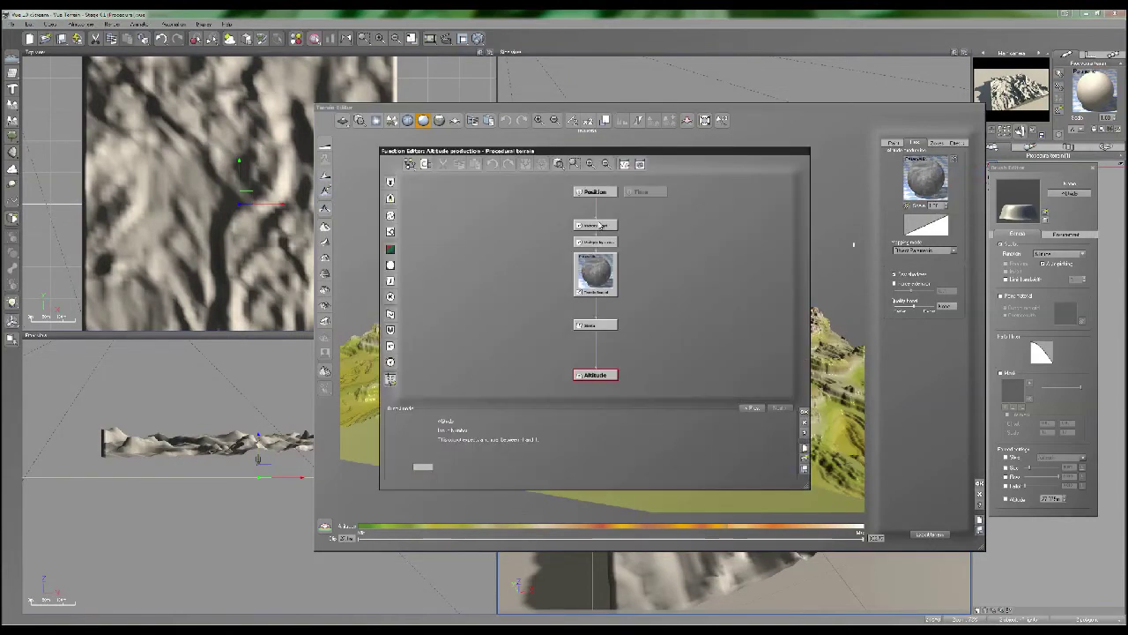
left_click(603, 267)
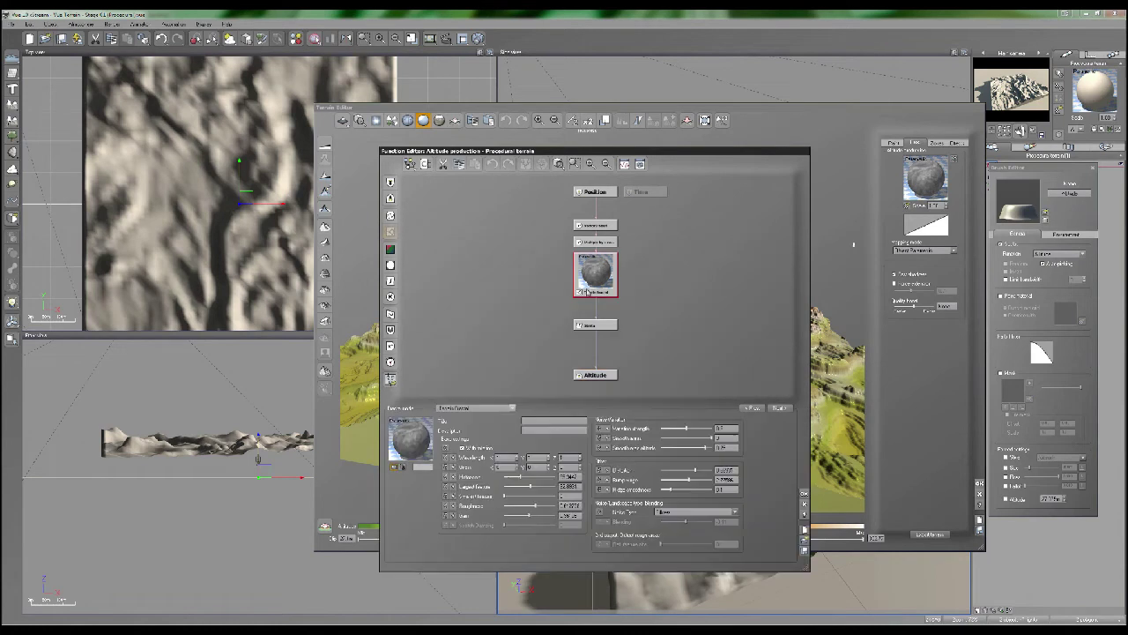
left_click(598, 226)
left_click(606, 242, "ctrl")
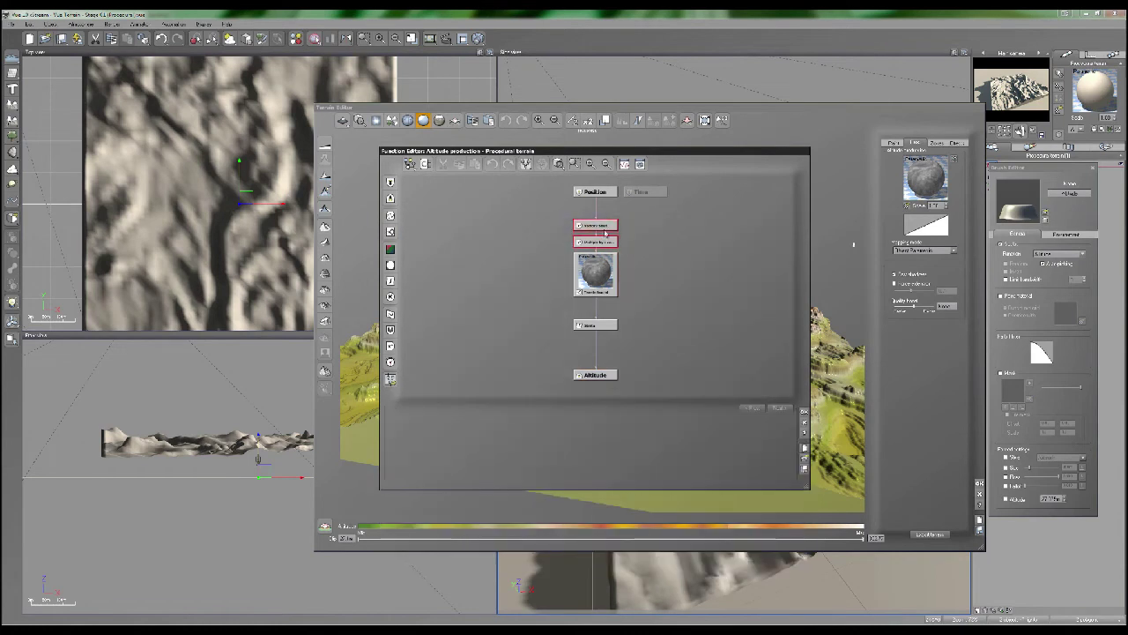
left_click(676, 242)
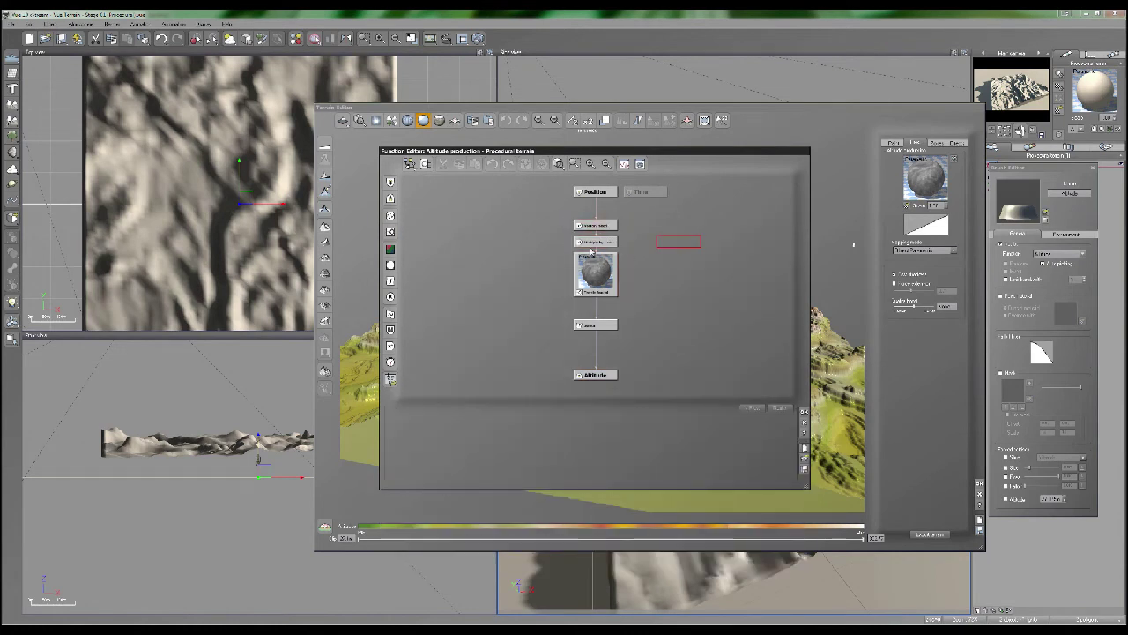
left_click(596, 275)
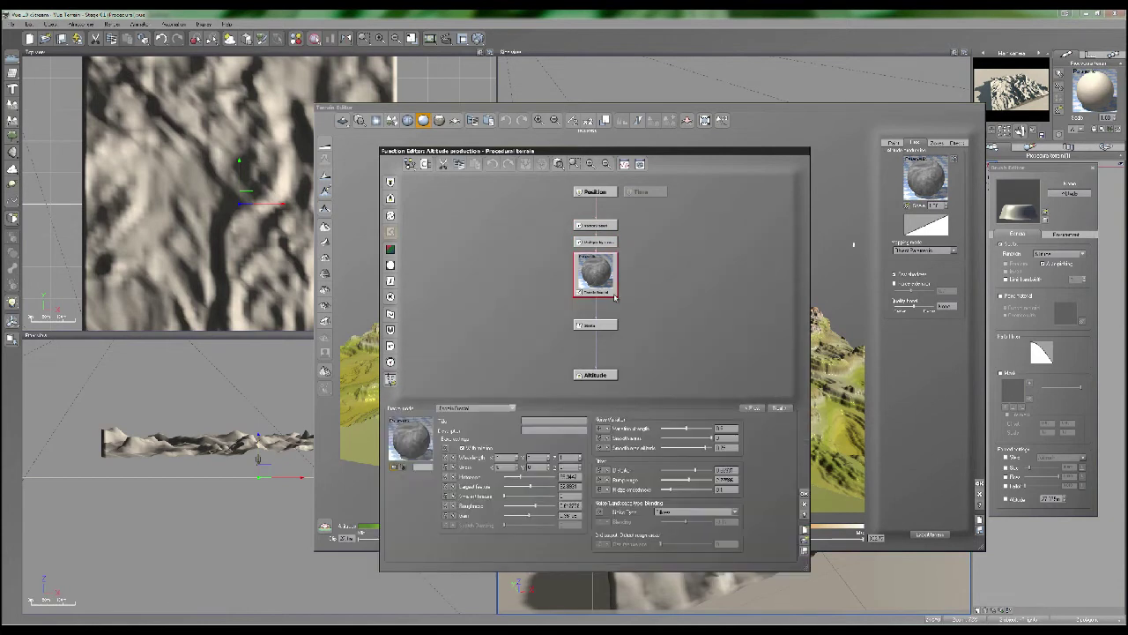
left_click(603, 327)
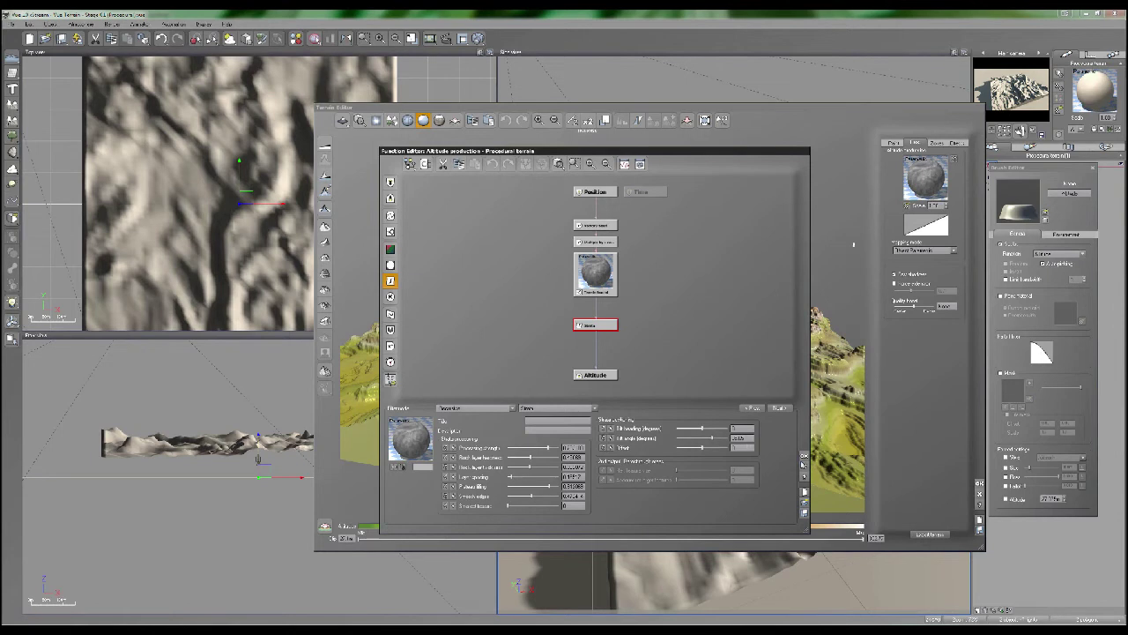
left_click(804, 469)
left_click(804, 455)
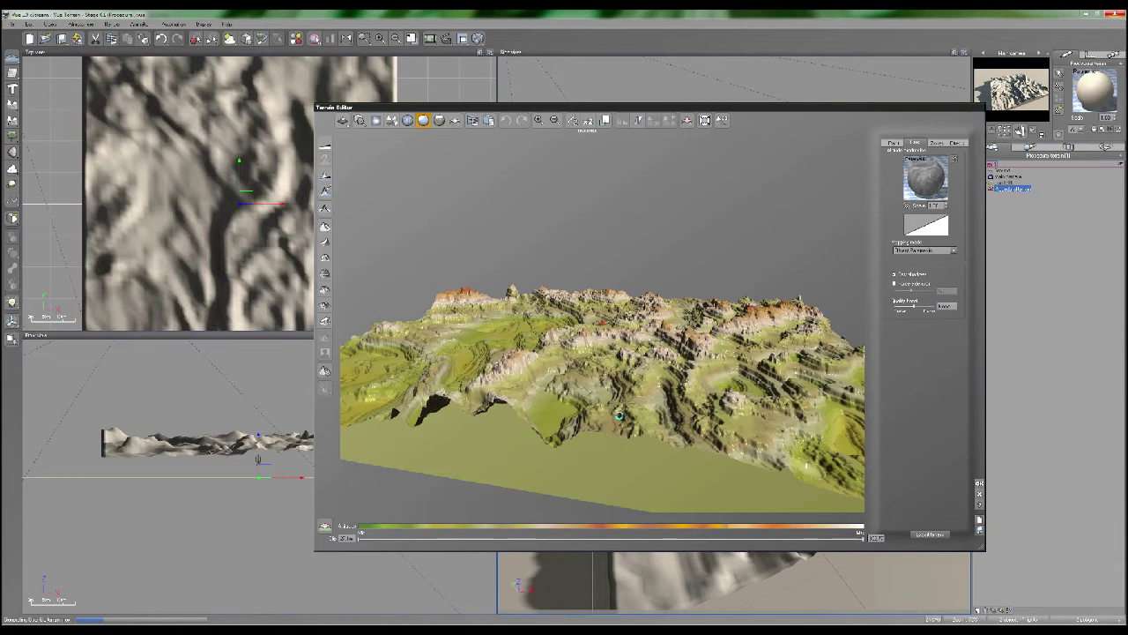
key("Return")
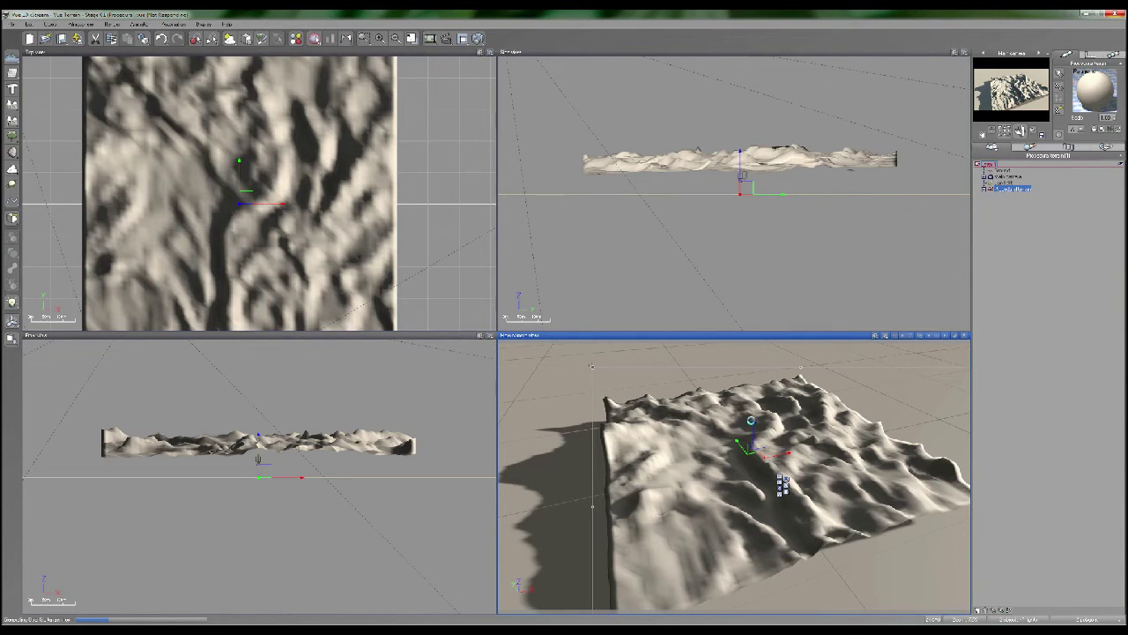
double_click(750, 420)
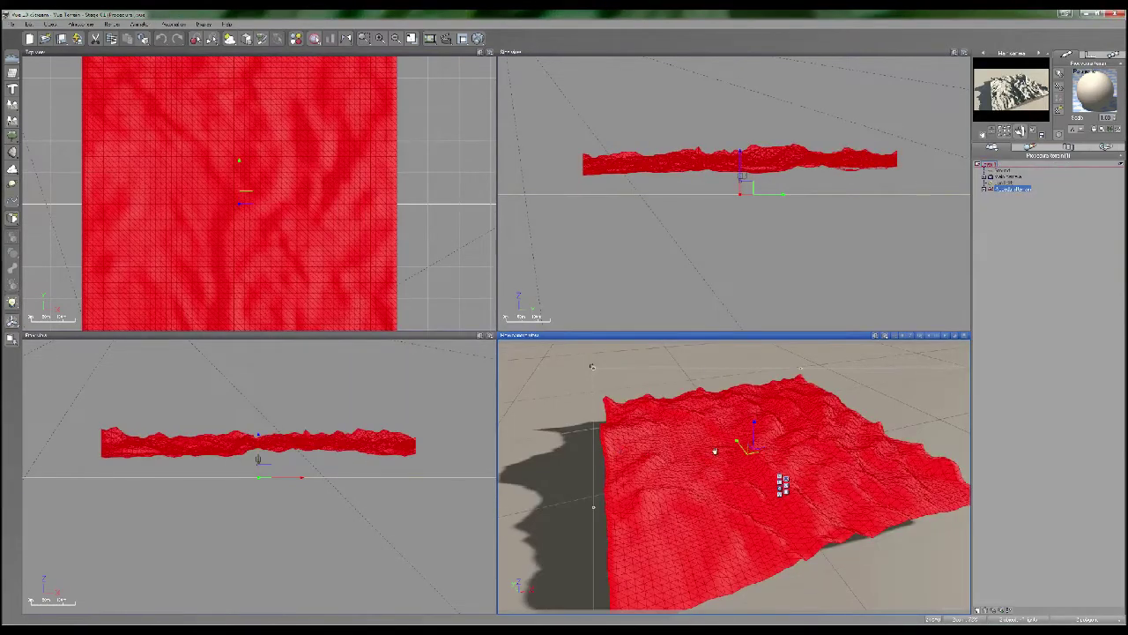
Move the existing procedural terrain onto a separate layer and hide it from the scene
scroll(750, 451, "down", 3)
left_click(1063, 454)
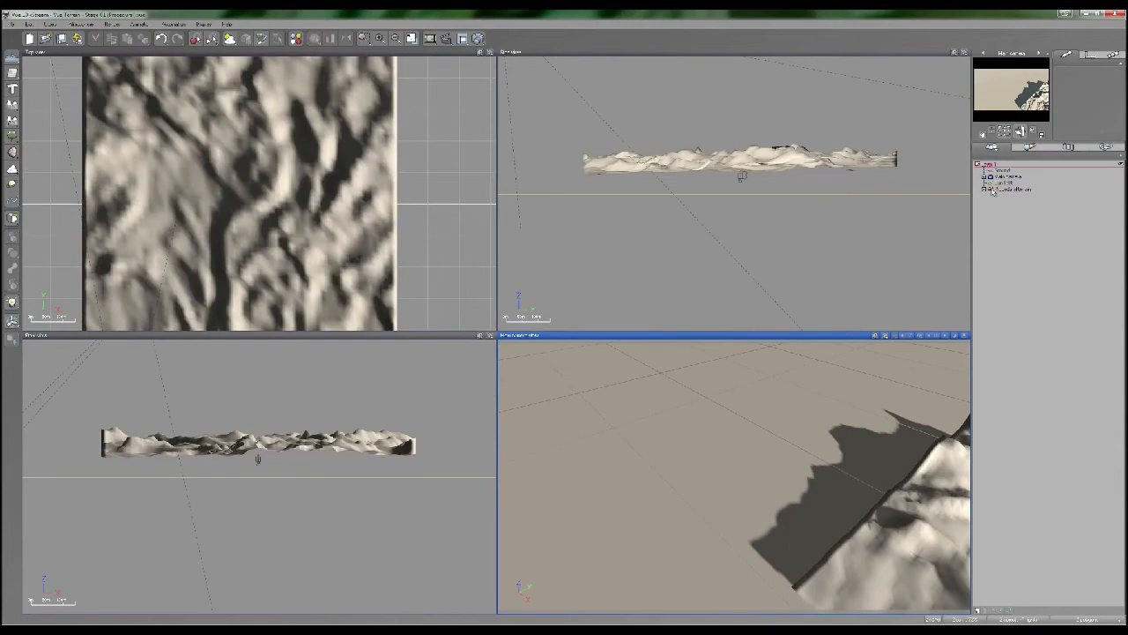
left_click(1014, 188)
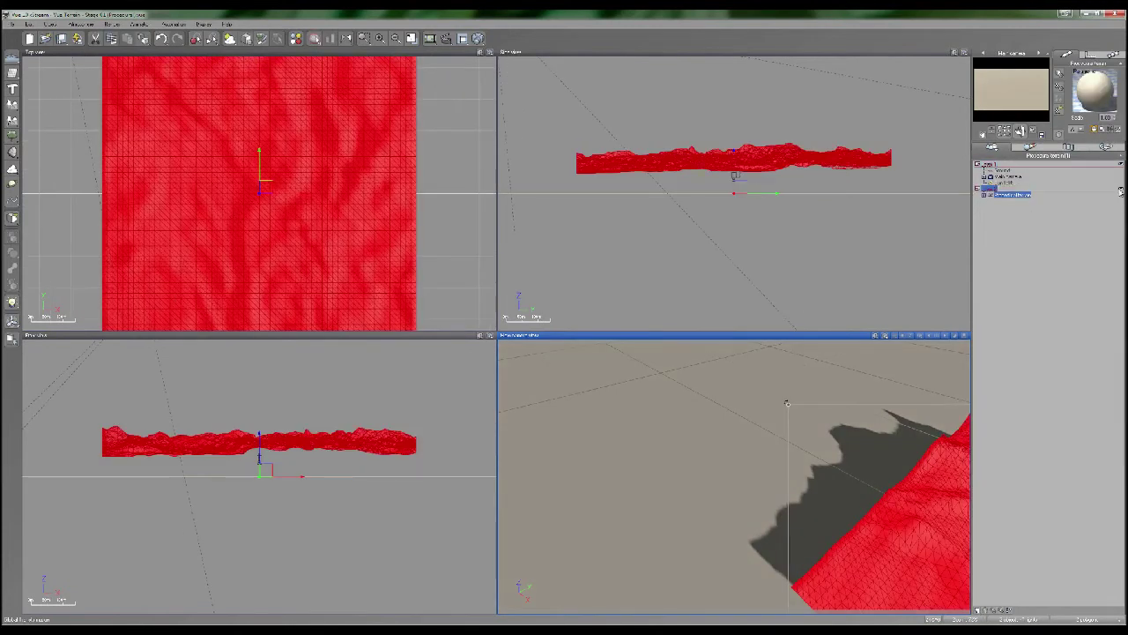
key("Delete")
Add a new procedural terrain and apply a mountainous preset covering its full extent in the Terrain Editor
right_click_drag(957, 391, 756, 473)
left_click(12, 104)
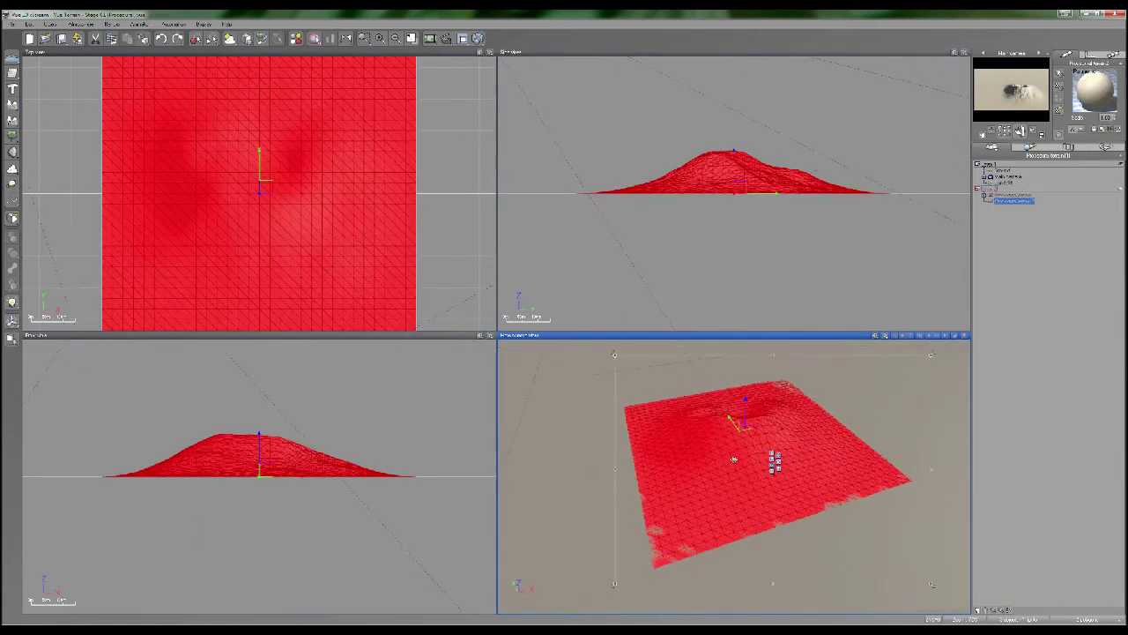
double_click(730, 457)
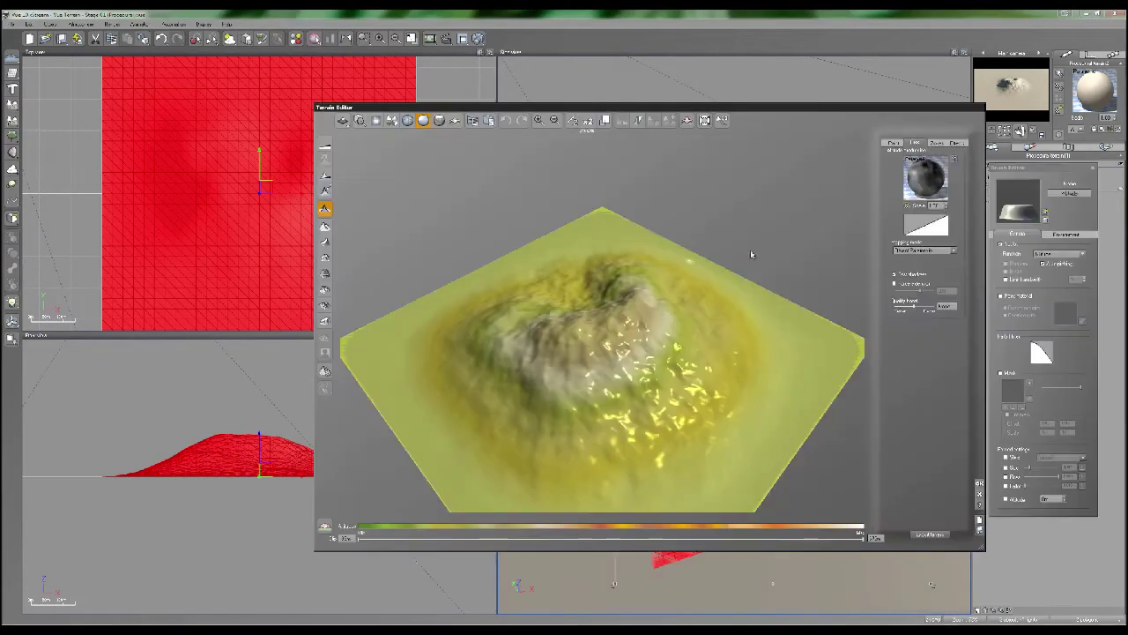
left_click(325, 209)
right_click_drag(629, 328, 593, 316)
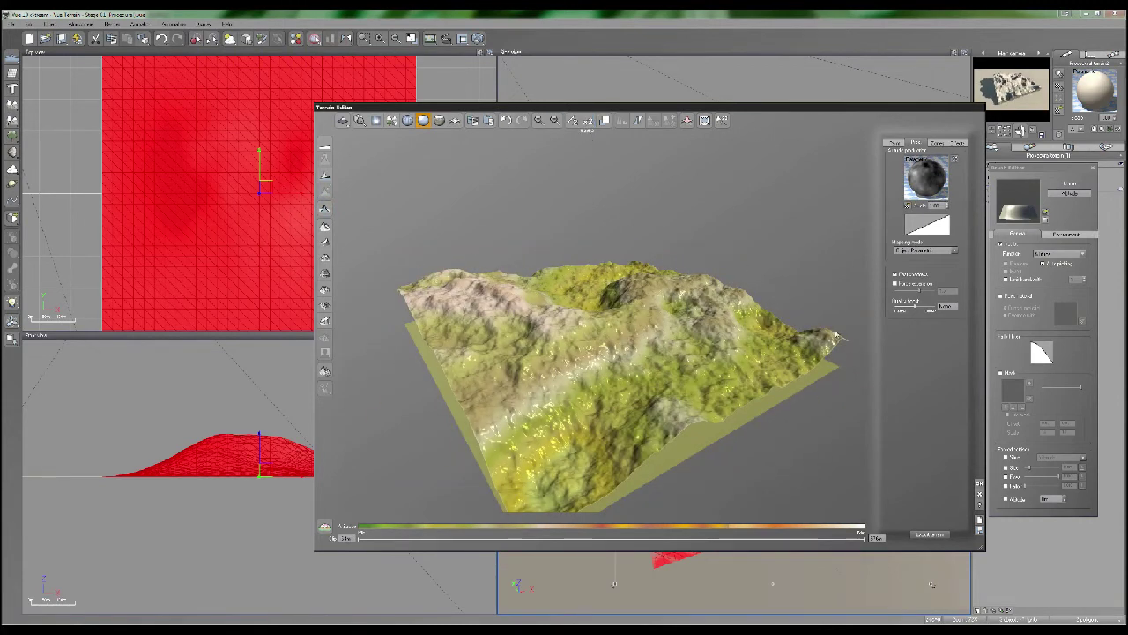
Open the new terrain's altitude function graph beside the Terrain Editor and move its fractal node farther above the Altitude output
left_click(940, 172)
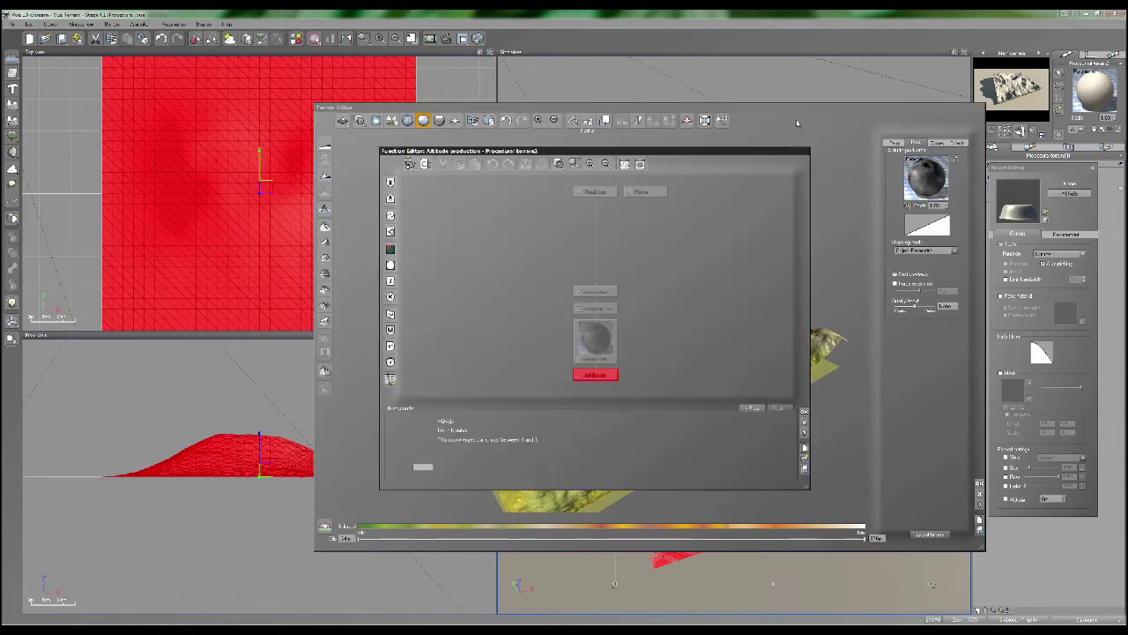
left_click_drag(624, 120, 627, 103)
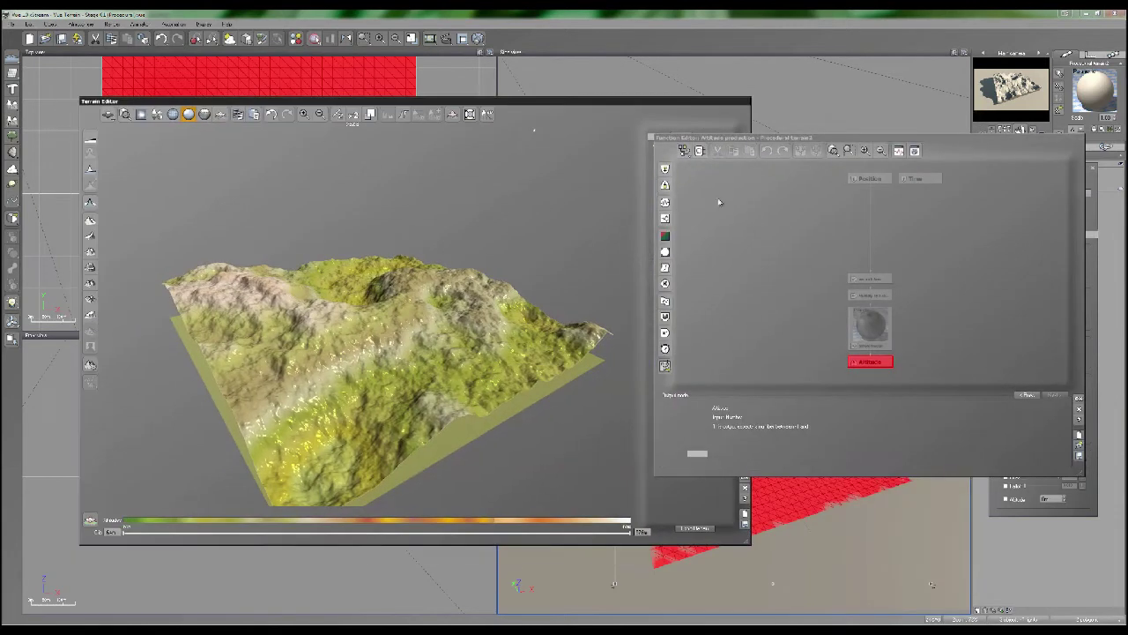
left_click_drag(782, 138, 781, 117)
left_click_drag(887, 300, 857, 228)
Change the Simple Fractal node to Terrain Fractal and inspect the terrain preview from several angles
left_click(732, 376)
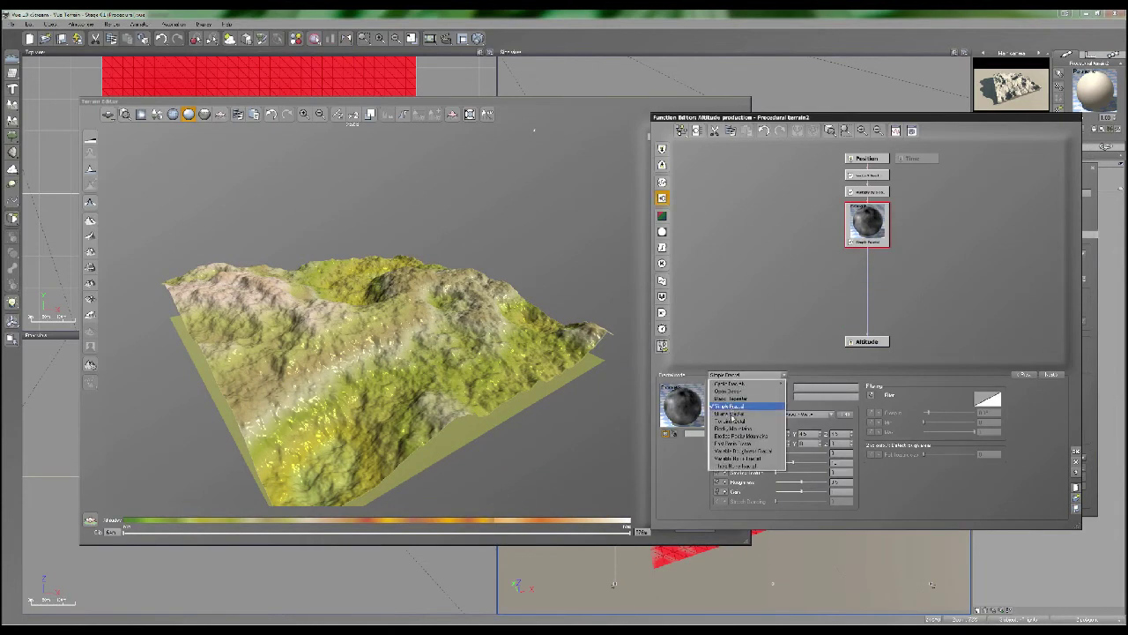
left_click(734, 422)
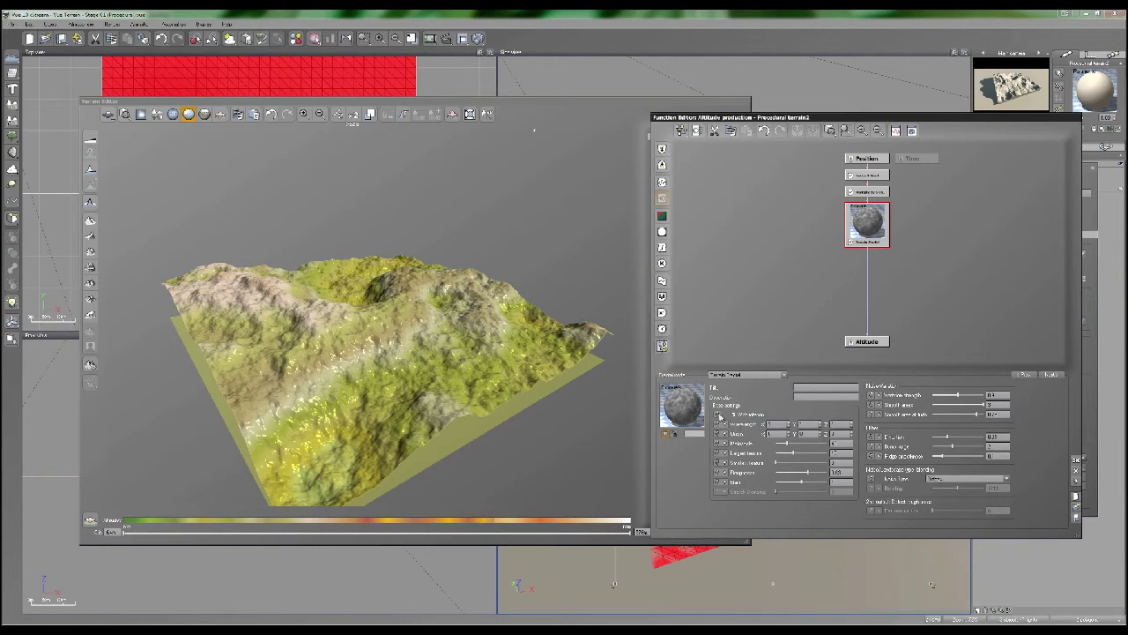
right_click_drag(503, 307, 365, 326)
right_click_drag(446, 350, 369, 338)
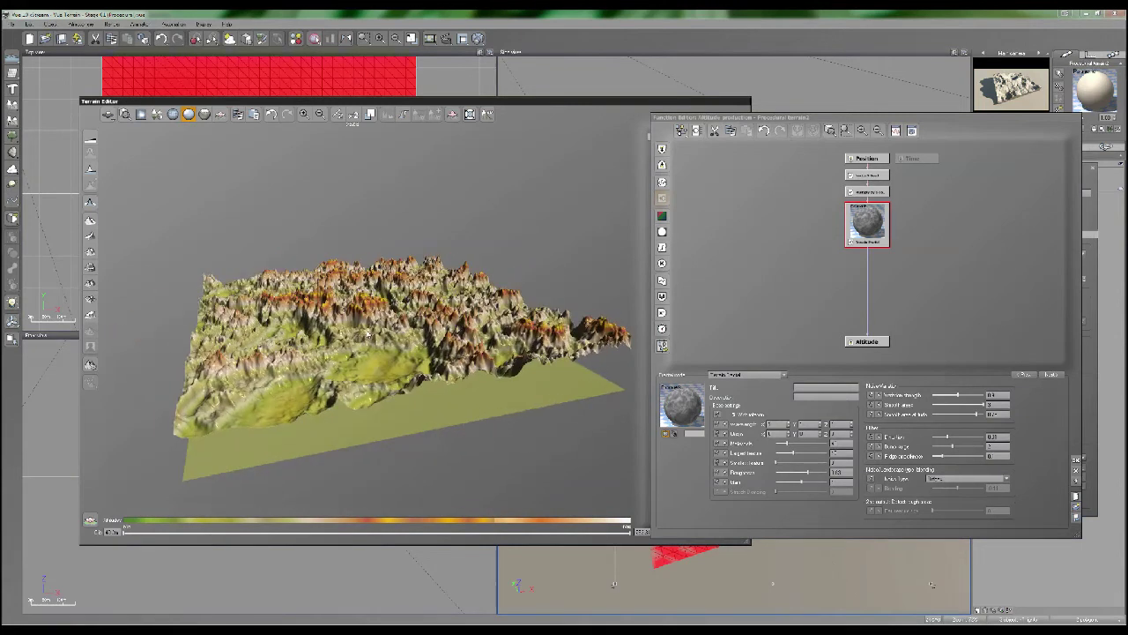
right_click_drag(385, 377, 438, 364)
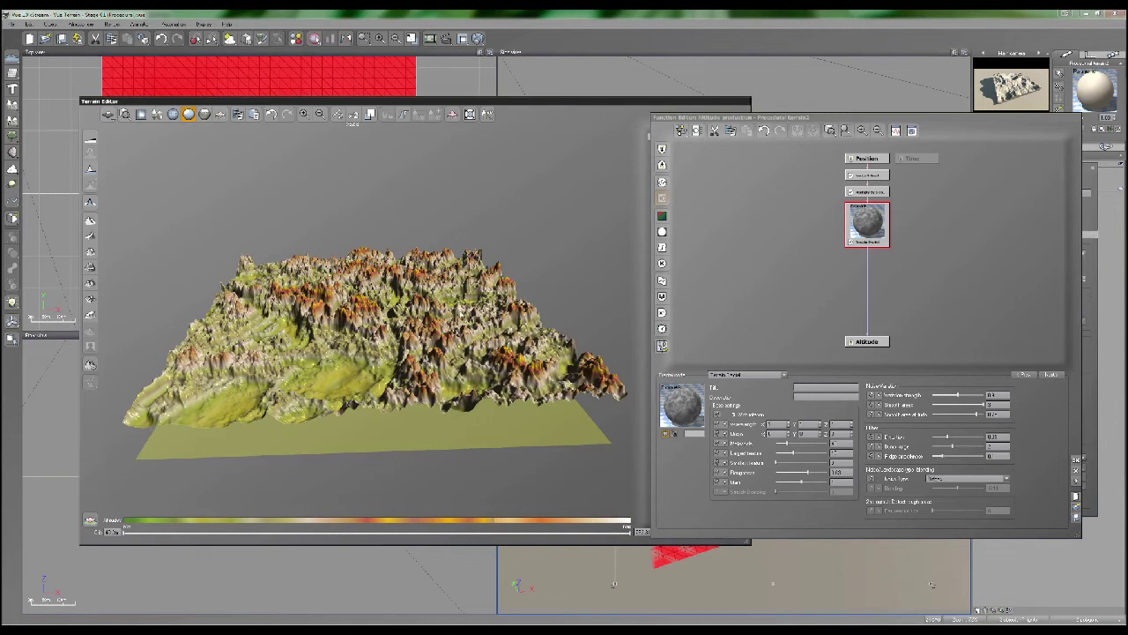
right_click_drag(461, 313, 454, 332)
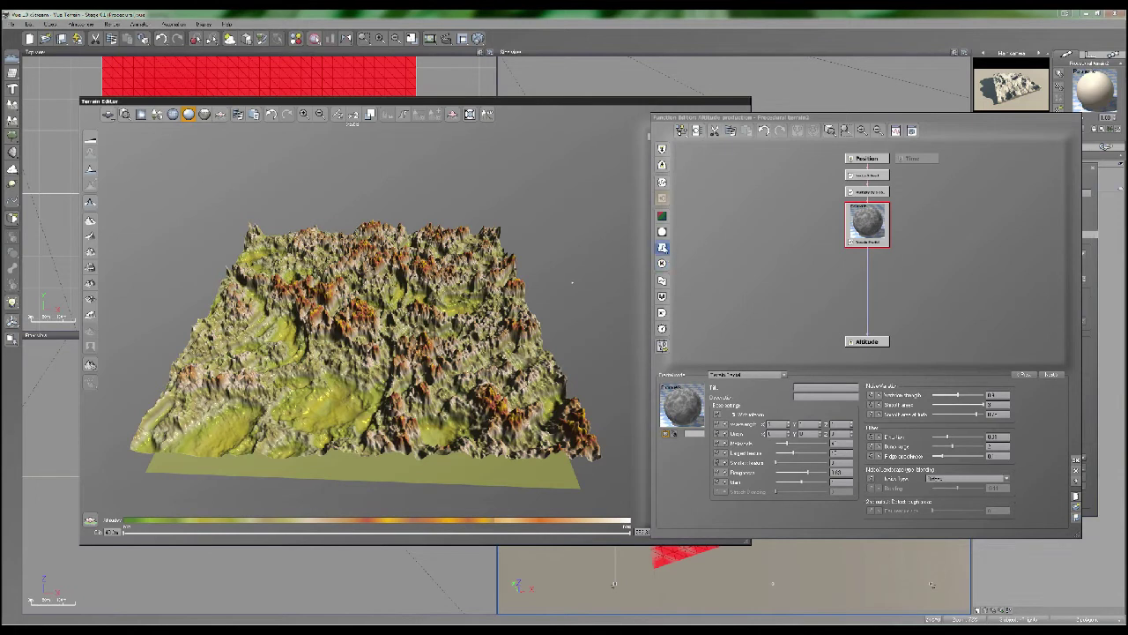
Insert a filter node between the Terrain Fractal and the Altitude output and change its type to the Strata filter
left_click(662, 247)
left_click_drag(865, 229, 867, 247)
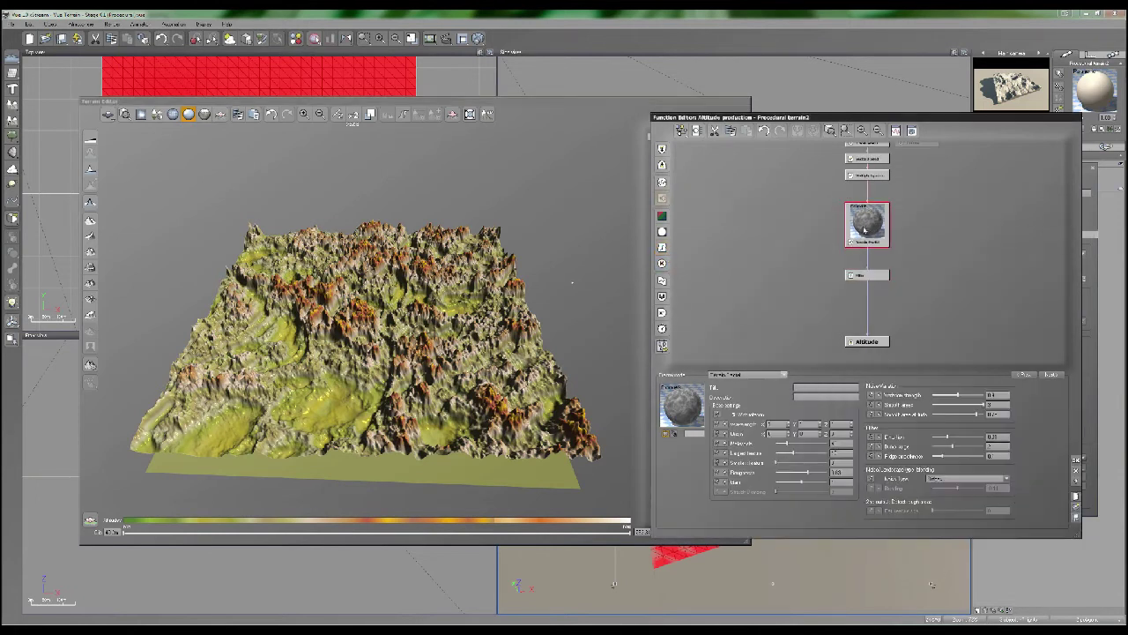
left_click(871, 276)
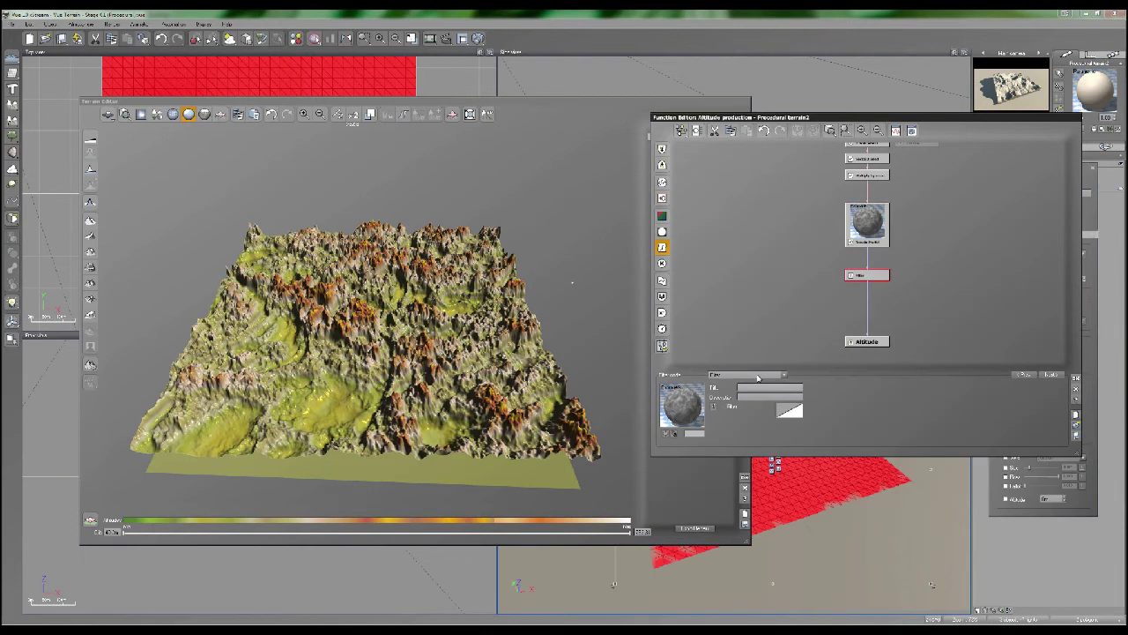
left_click(783, 376)
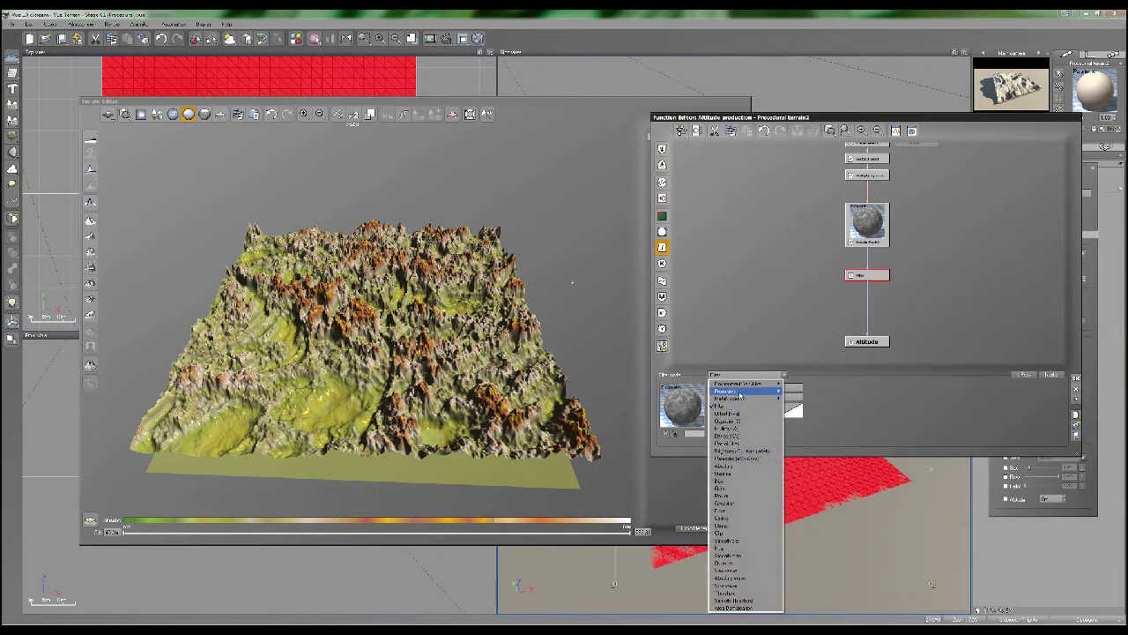
mouse_move(740, 398)
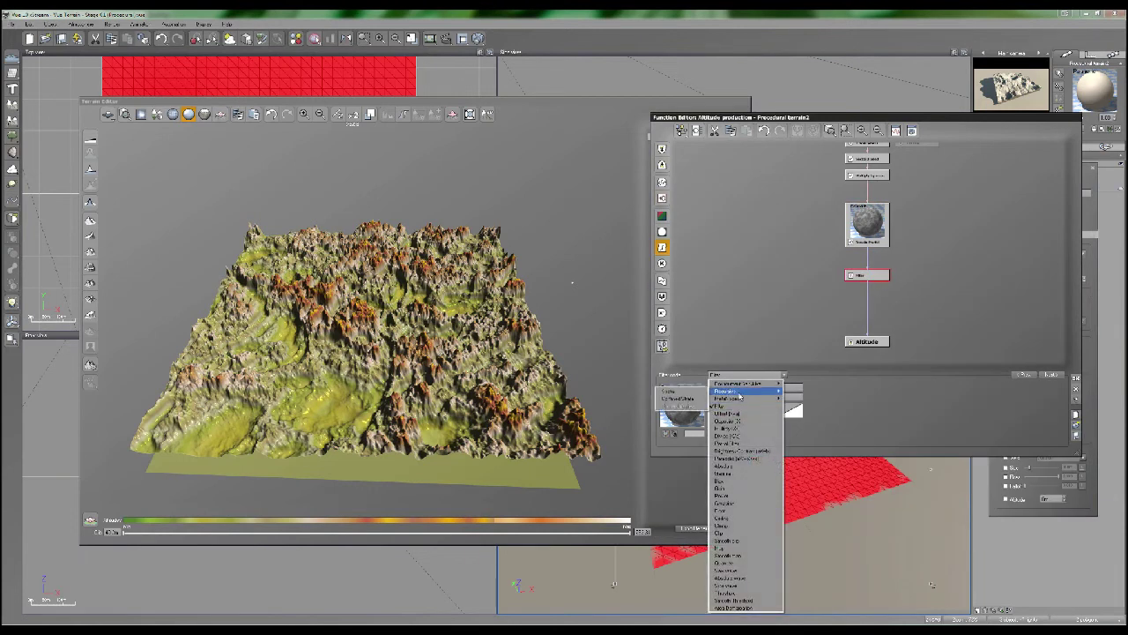
left_click(683, 397)
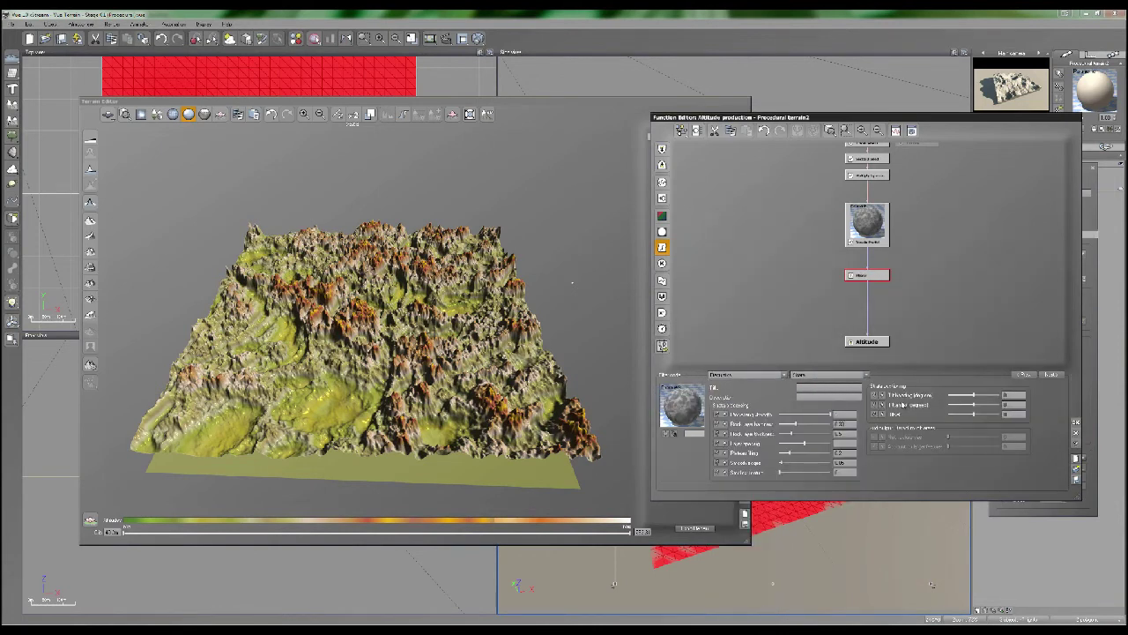
Set the Strata filter's tilt angle to 25 degrees and inspect the tilted layers on the terrain from several angles
left_click(1014, 404)
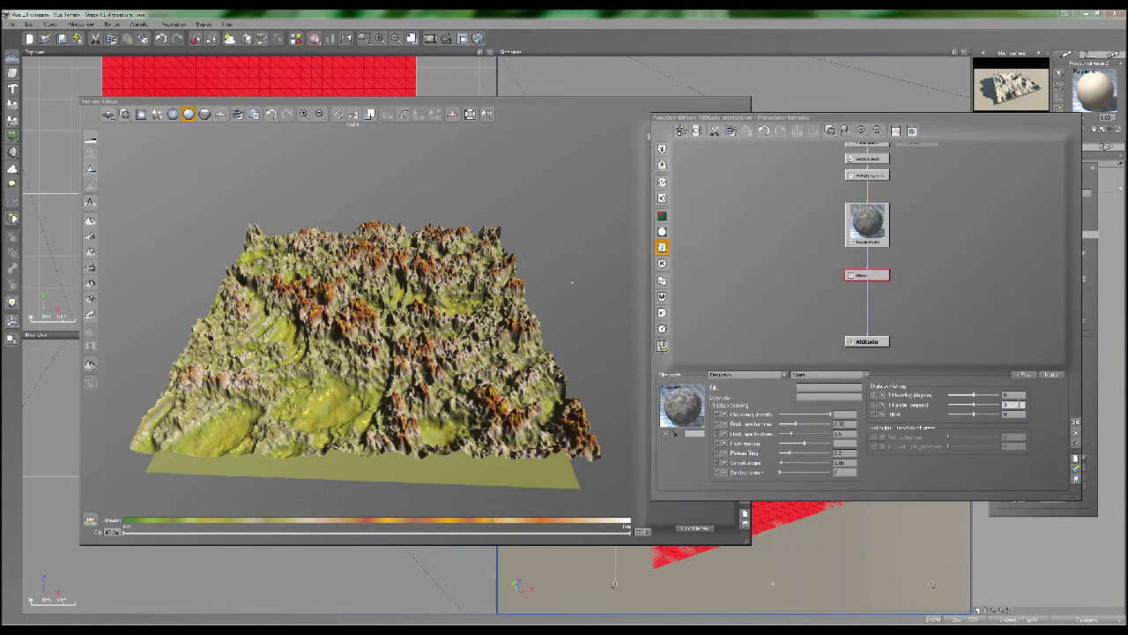
type("25")
key("Return")
left_click_drag(340, 388, 354, 369)
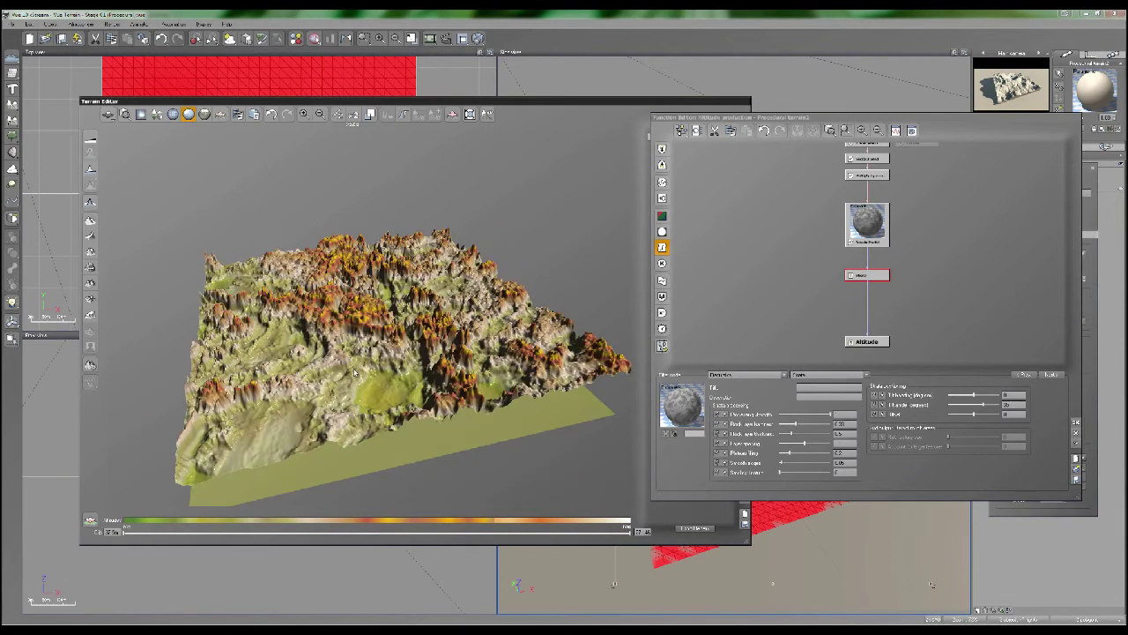
left_click_drag(487, 351, 388, 323)
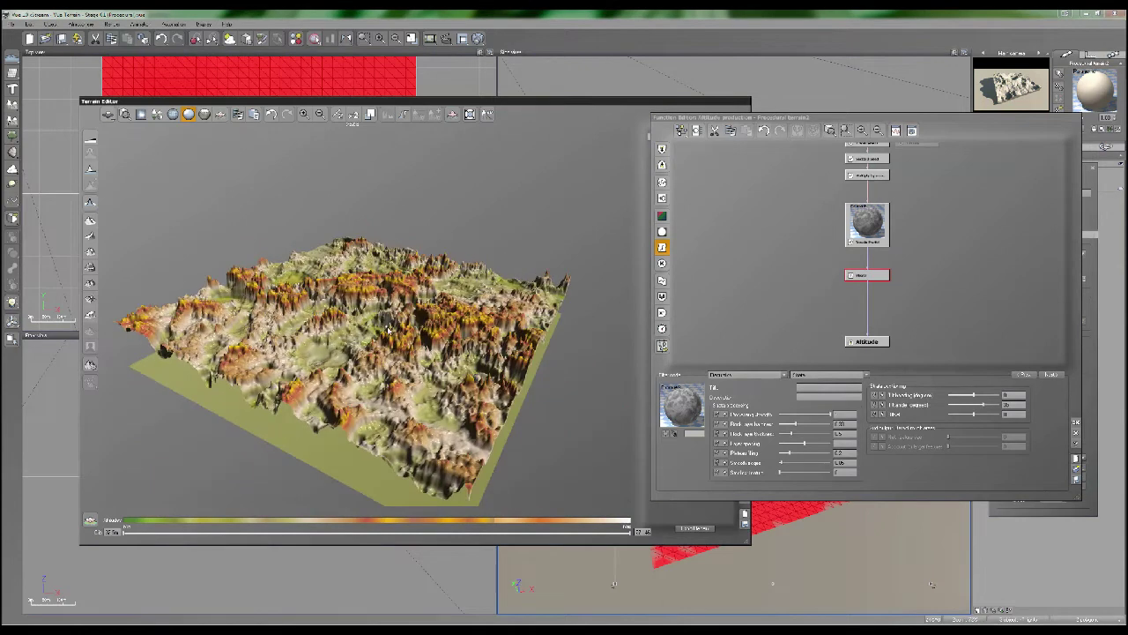
left_click_drag(521, 355, 430, 341)
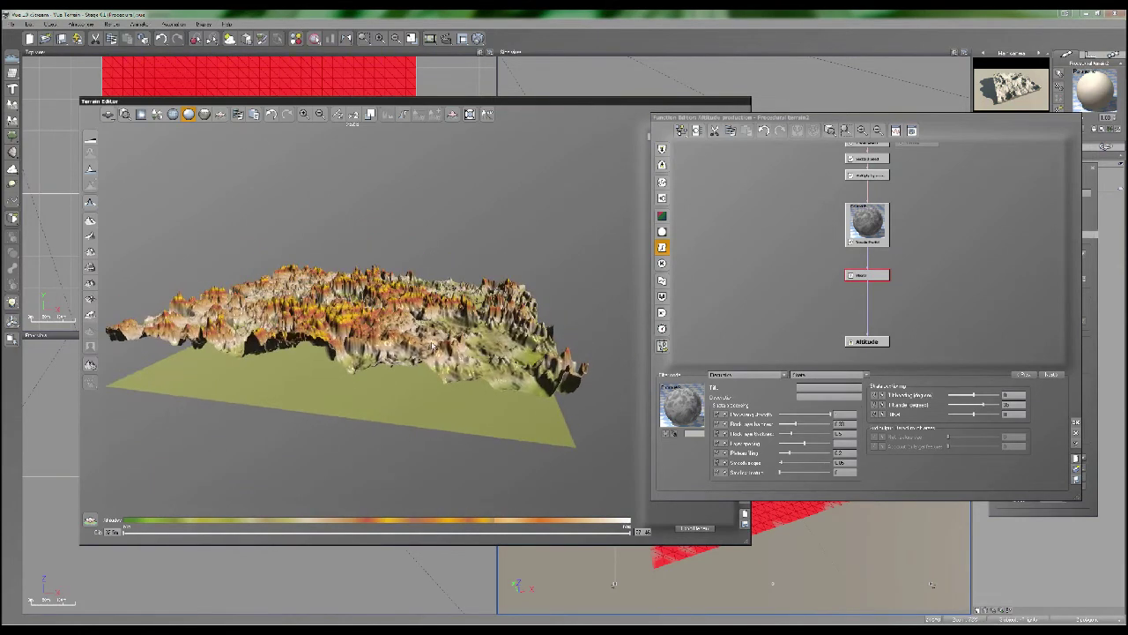
left_click_drag(356, 292, 321, 293)
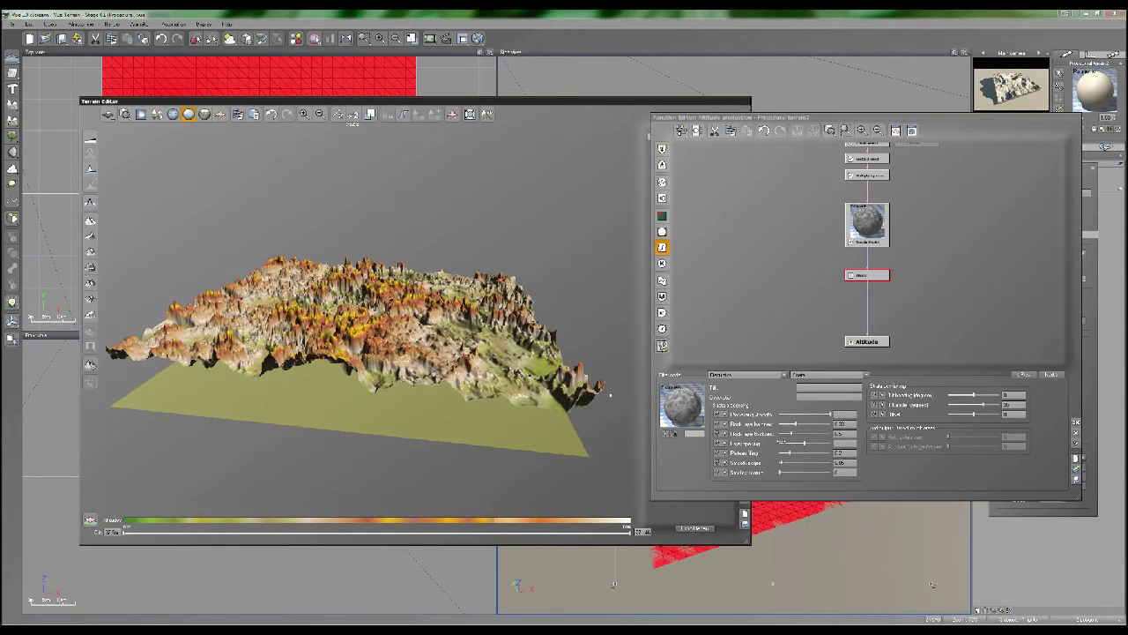
Increase the Strata filter's rock layer thickness and reduce its layer spacing, checking the effect on the terrain preview
left_click_drag(779, 433, 802, 433)
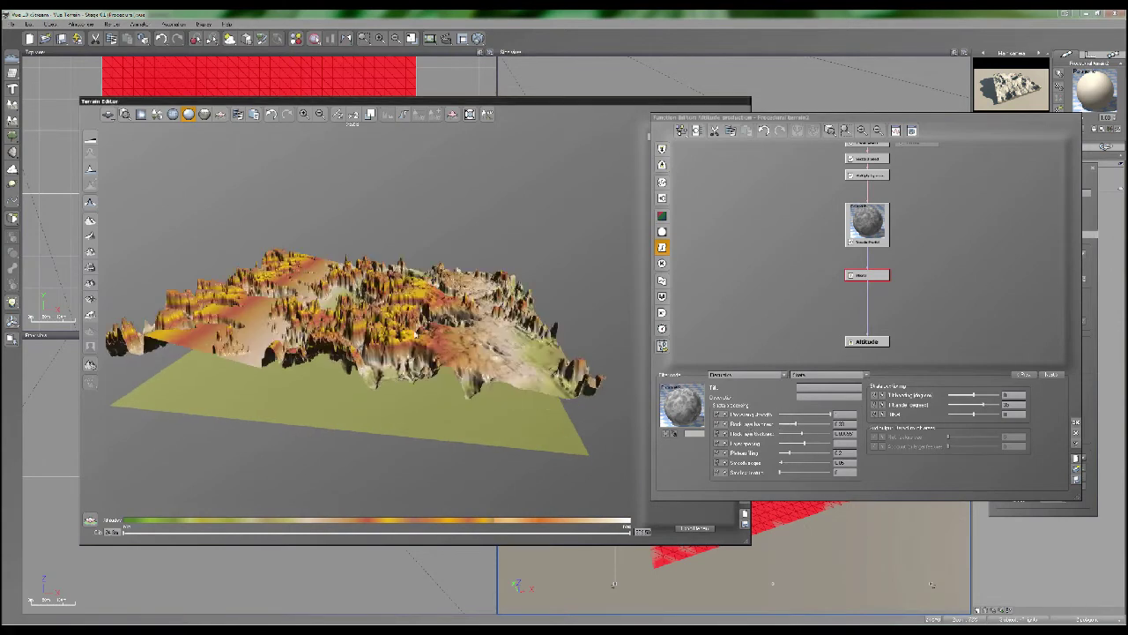
left_click_drag(369, 313, 260, 284)
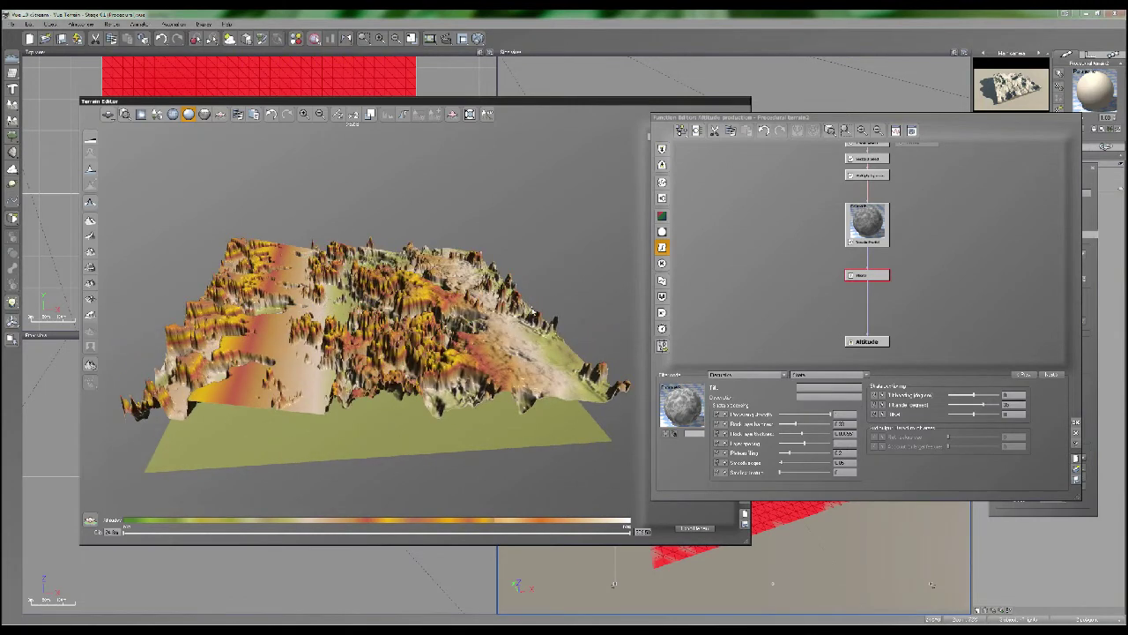
left_click_drag(805, 443, 793, 452)
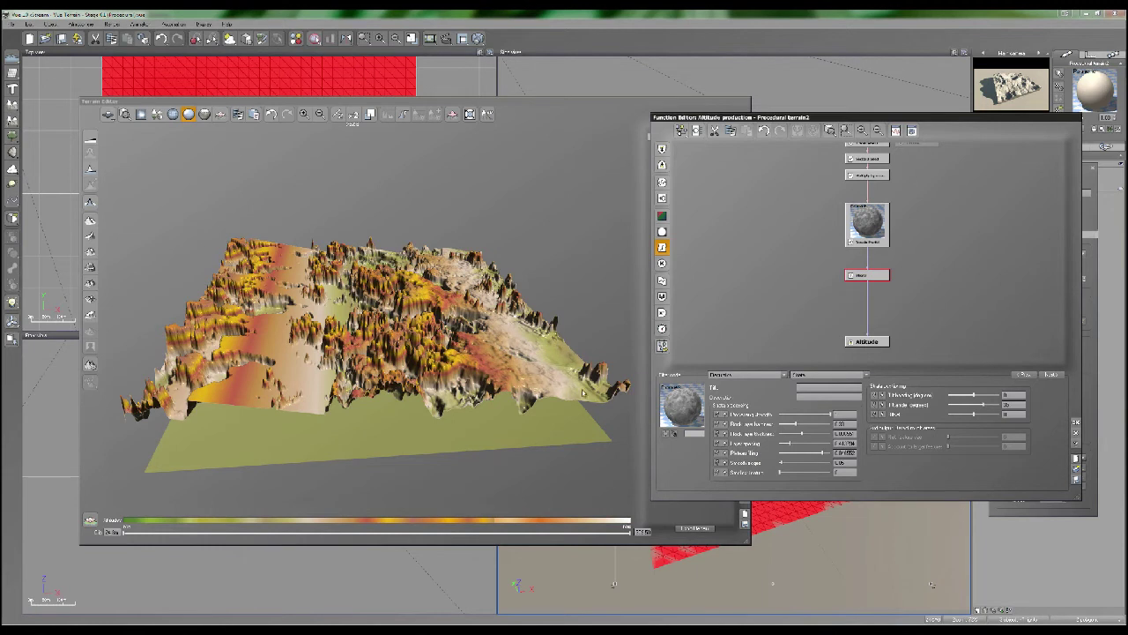
left_click(541, 385)
left_click_drag(541, 385, 504, 347)
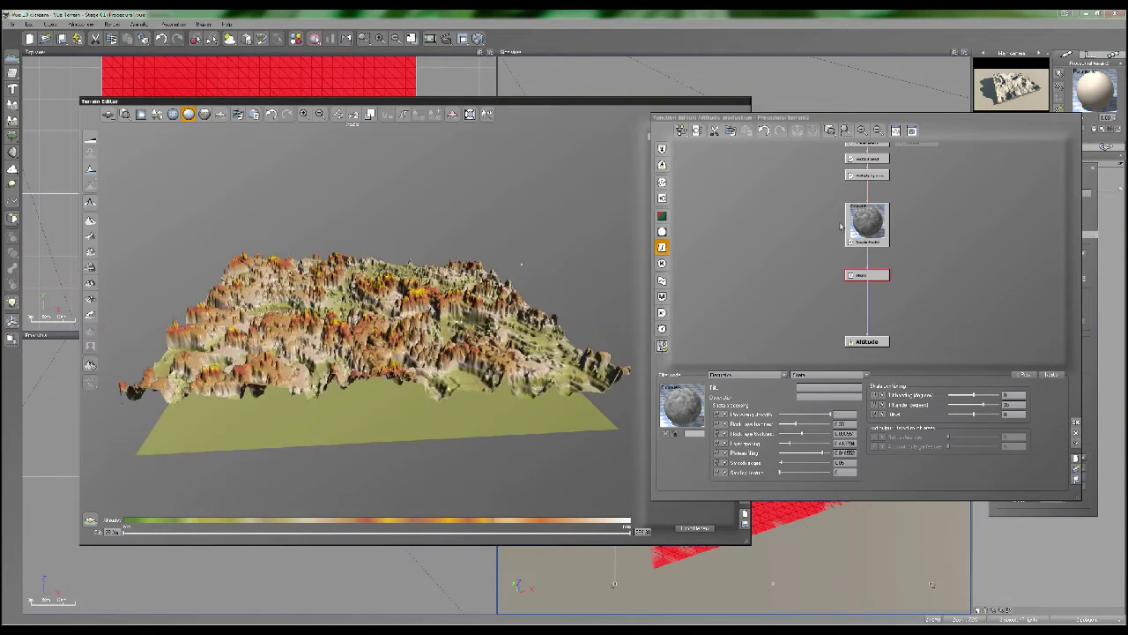
Set the Terrain Fractal node's roughness to 1.5 and check the terrain preview
left_click(876, 219)
left_click(878, 217)
double_click(841, 473)
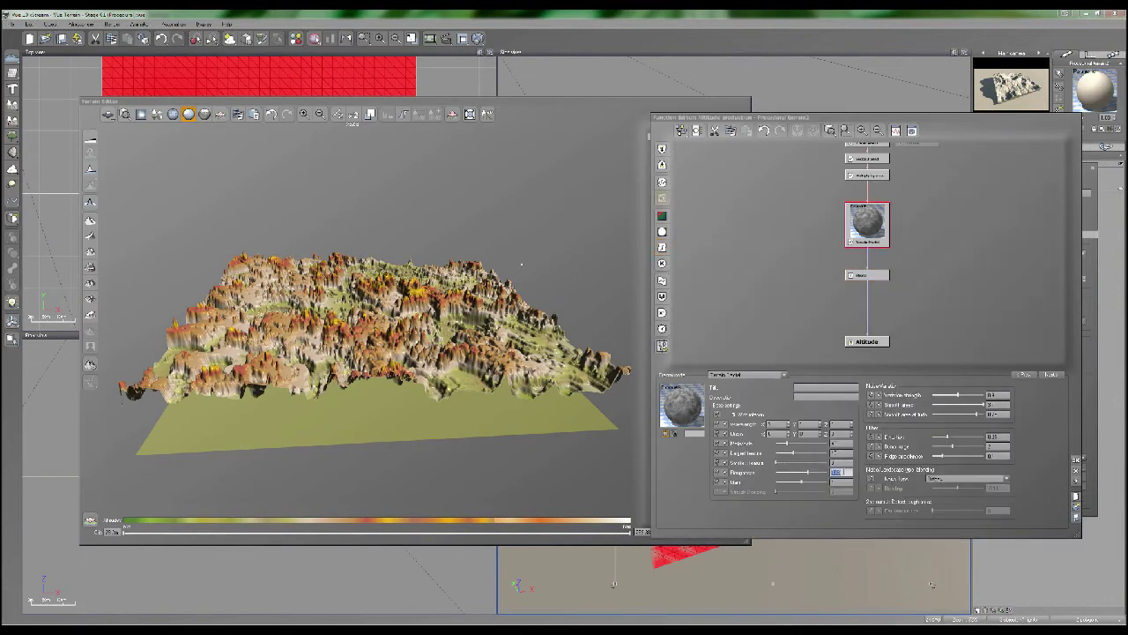
type("1.5")
key("Return")
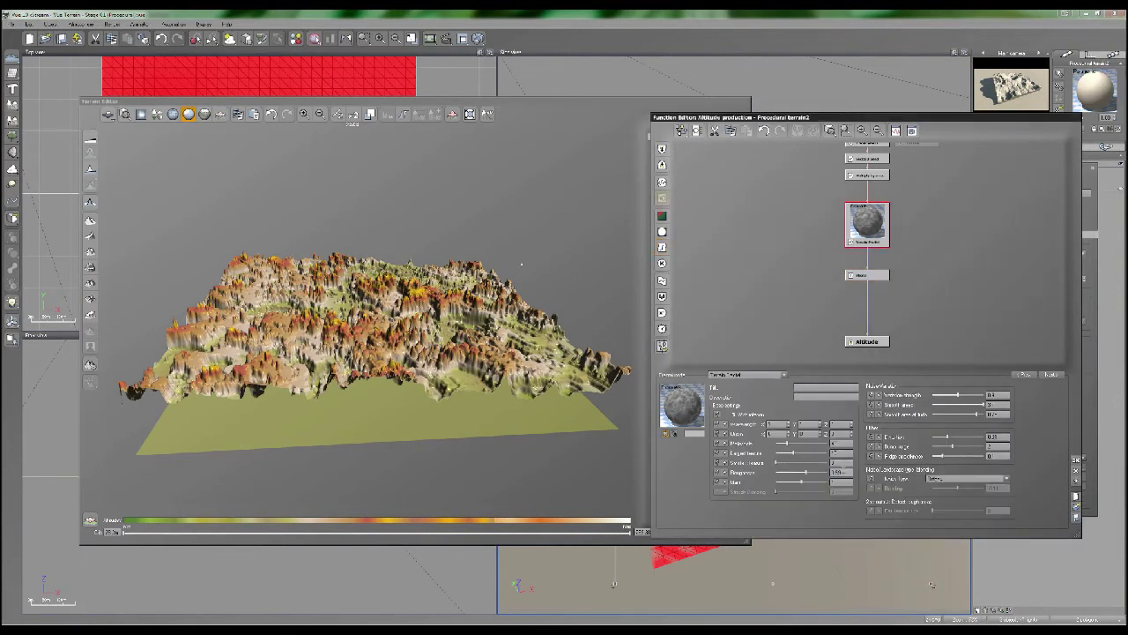
left_click_drag(565, 392, 479, 375)
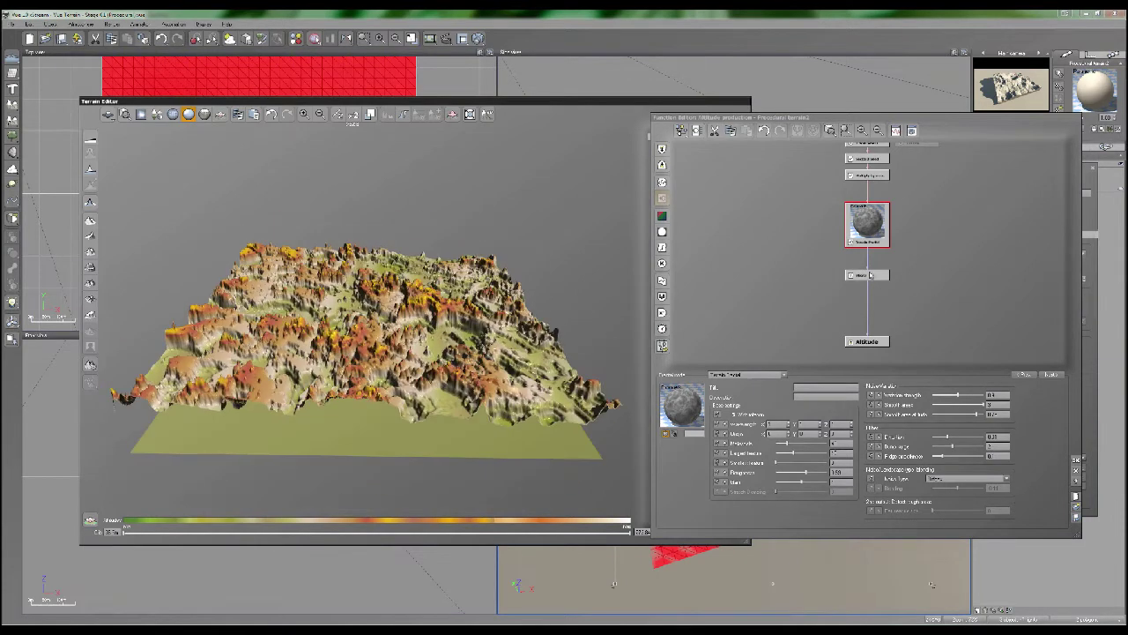
Lower the Strata filter's rock layer hardness and thickness slightly and widen its layer spacing
left_click(868, 275)
mouse_move(803, 423)
left_mouse_down()
mouse_move(790, 424)
mouse_move(825, 433)
mouse_move(807, 443)
left_mouse_up()
left_click(634, 406)
left_click(476, 386)
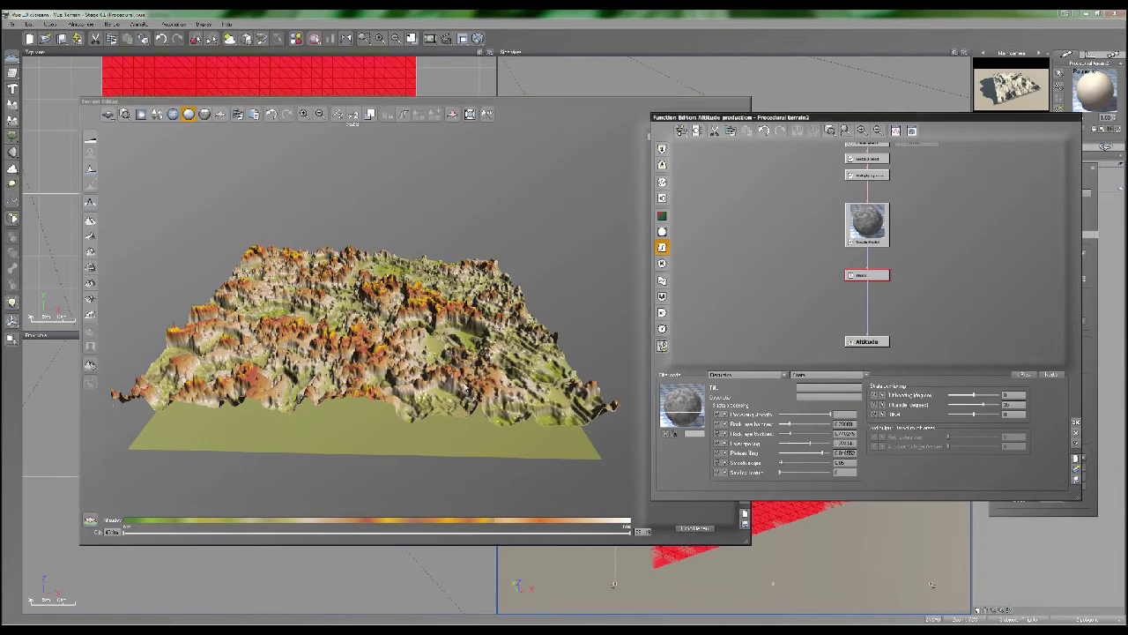
left_click(458, 385)
left_click_drag(515, 393, 532, 418)
Raise the Strata filter's rock layer hardness strongly and inspect the terrain from above and from the side
left_click_drag(803, 425, 820, 425)
left_click(453, 371)
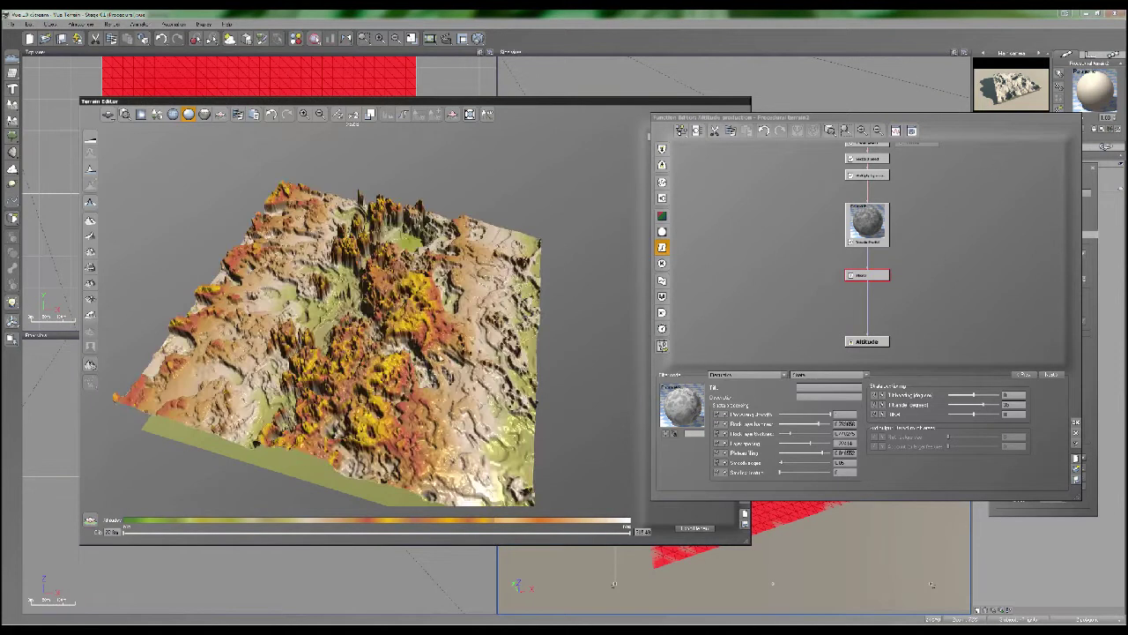
left_click_drag(453, 371, 443, 344)
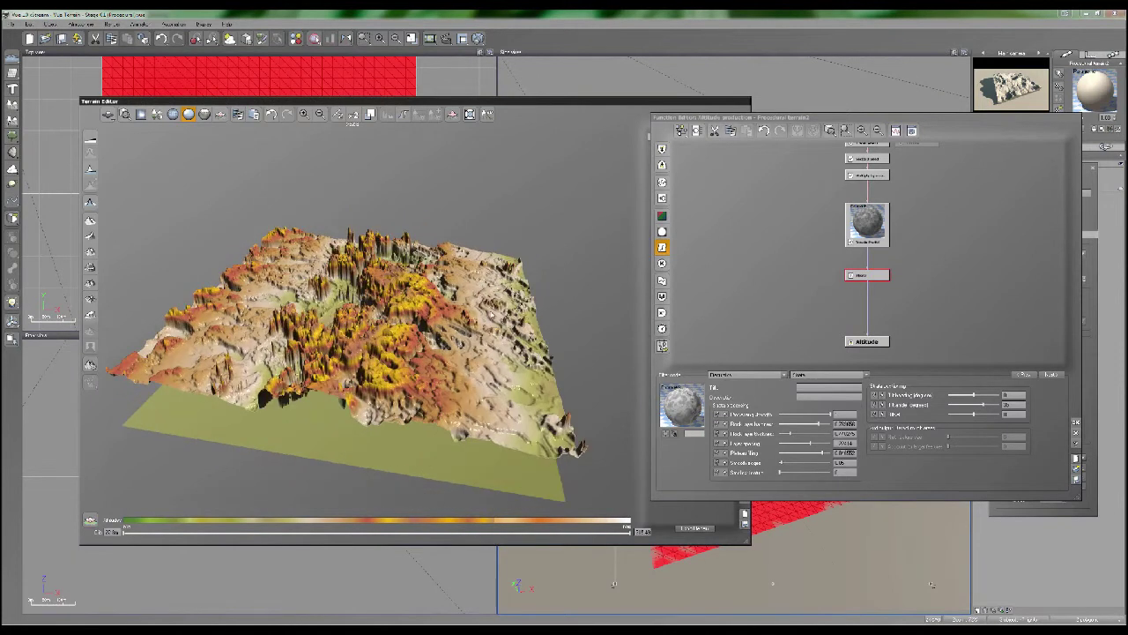
left_click_drag(476, 263, 487, 310)
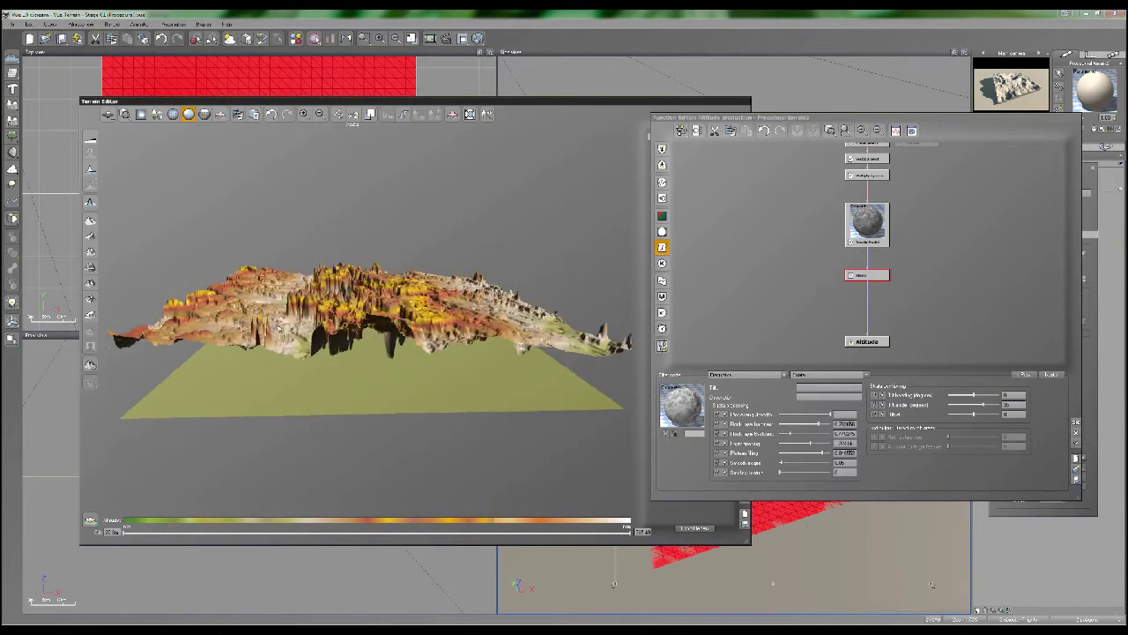
left_click_drag(282, 323, 266, 331)
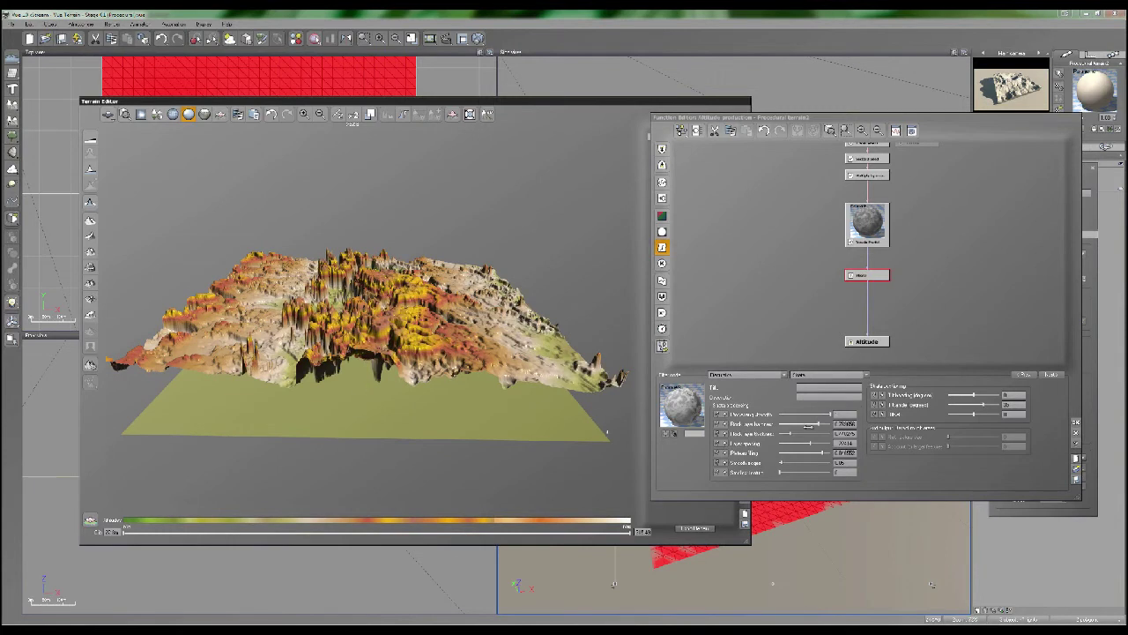
left_click_drag(480, 360, 498, 381)
Try a much greater rock layer thickness with a smaller layer spacing in the Strata filter
mouse_move(327, 355)
left_mouse_down()
mouse_move(433, 358)
mouse_move(445, 310)
mouse_move(458, 306)
left_mouse_up()
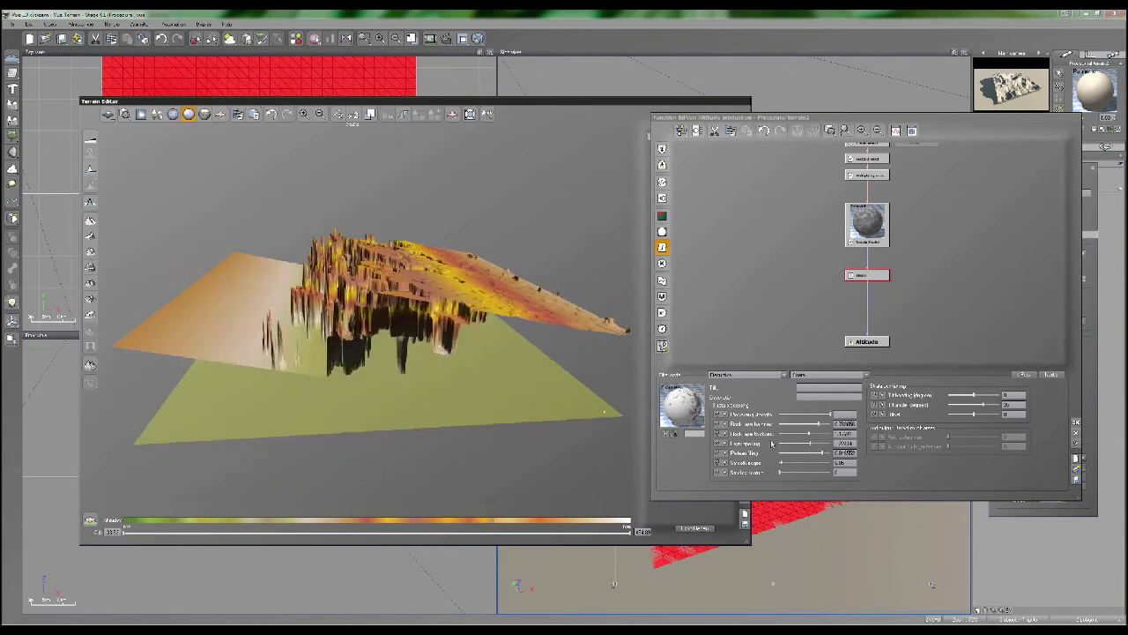
left_click_drag(807, 443, 786, 443)
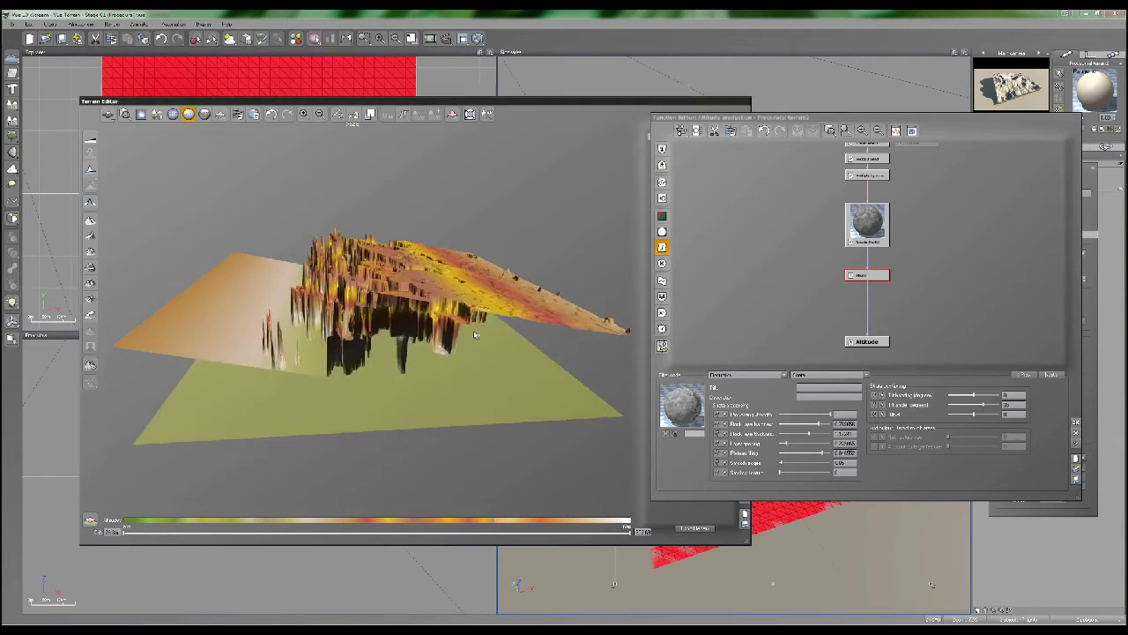
left_click_drag(474, 341, 467, 363)
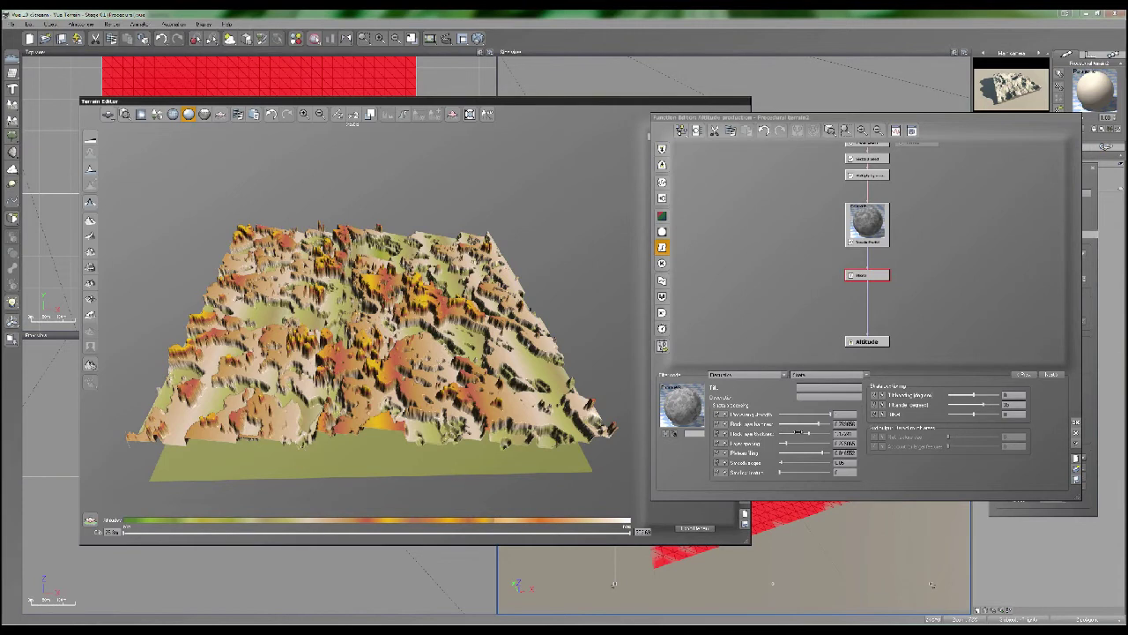
Reduce the Strata filter's rock layer thickness to thin layers and increase the layer spacing slightly
left_click_drag(806, 433, 796, 433)
right_click_drag(498, 388, 529, 351)
left_click(799, 432)
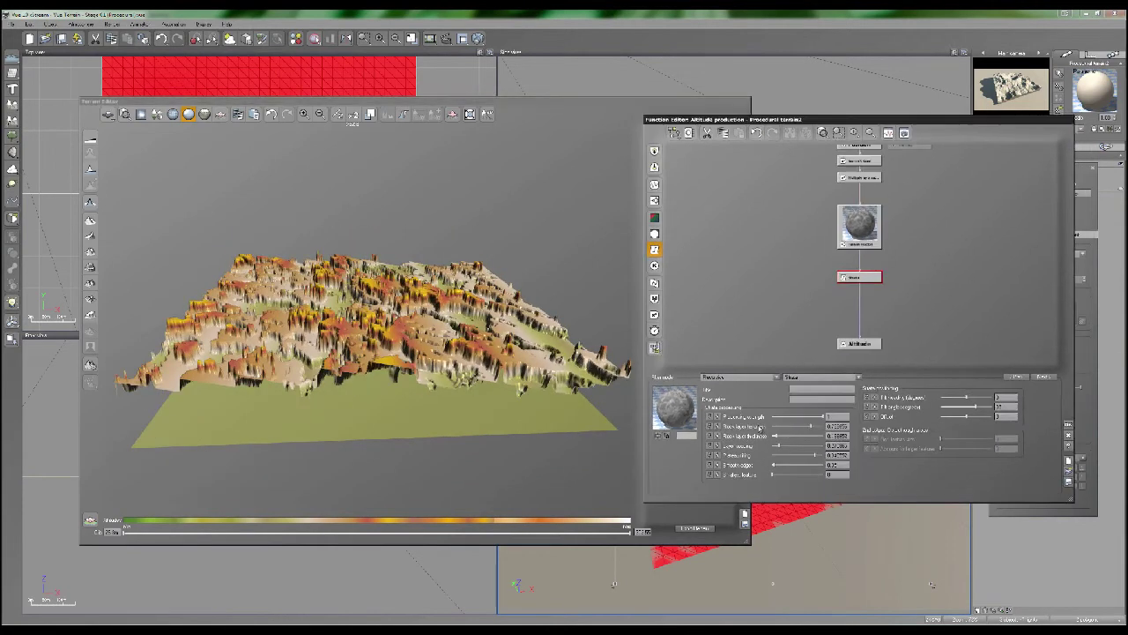
mouse_move(476, 379)
right_mouse_down()
mouse_move(443, 351)
mouse_move(486, 375)
mouse_move(308, 295)
mouse_move(531, 356)
mouse_move(481, 360)
right_mouse_up()
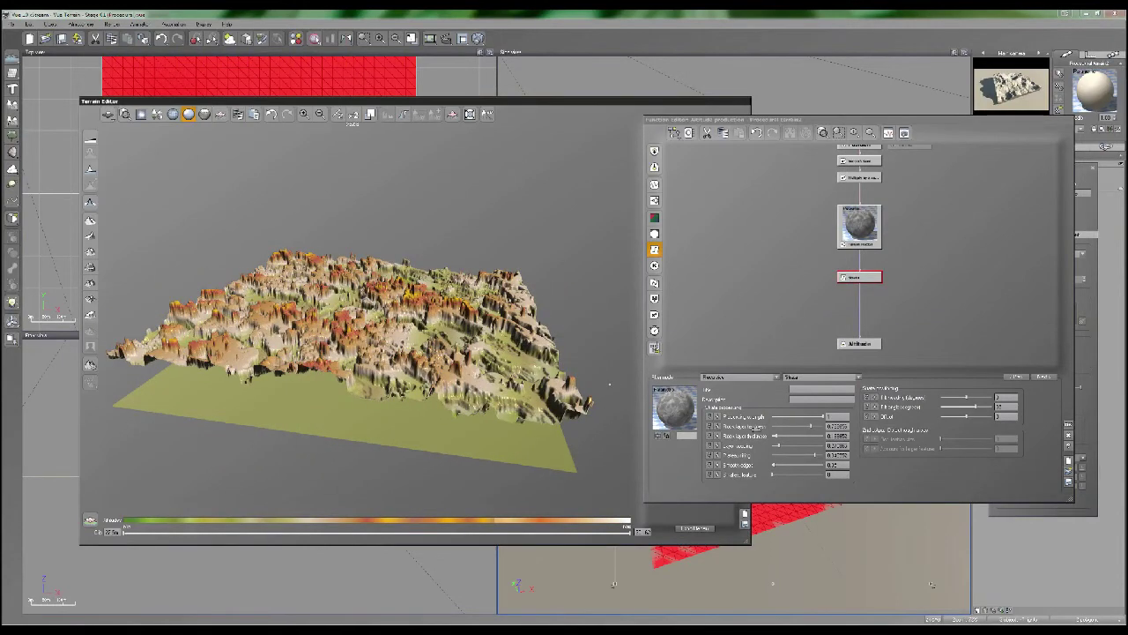
left_click_drag(792, 444, 796, 445)
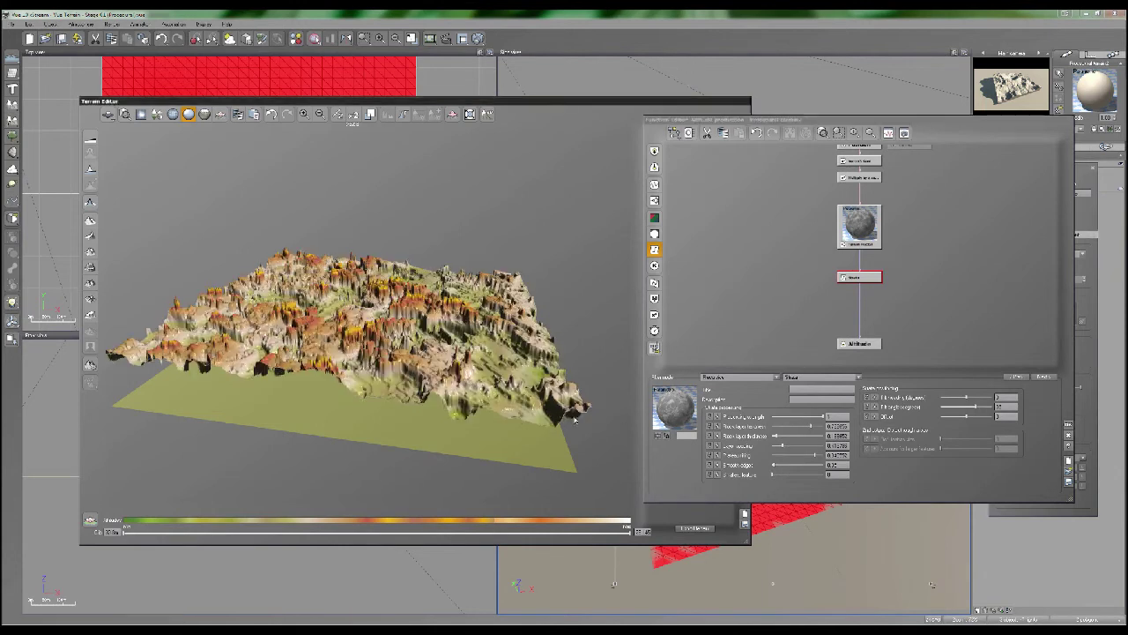
right_click_drag(534, 401, 441, 354)
Increase the distortion and the largest feature size of the Terrain Fractal node
left_click(860, 226)
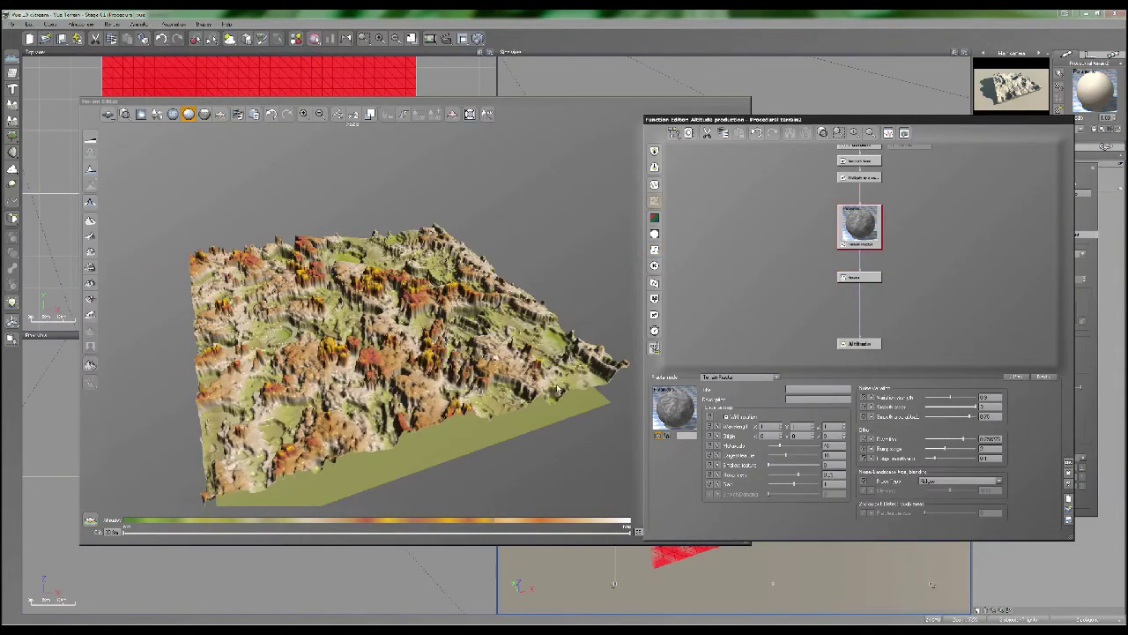
left_click(436, 381)
right_click_drag(483, 384, 462, 385)
right_click_drag(338, 320, 339, 334)
right_click_drag(493, 395, 490, 376)
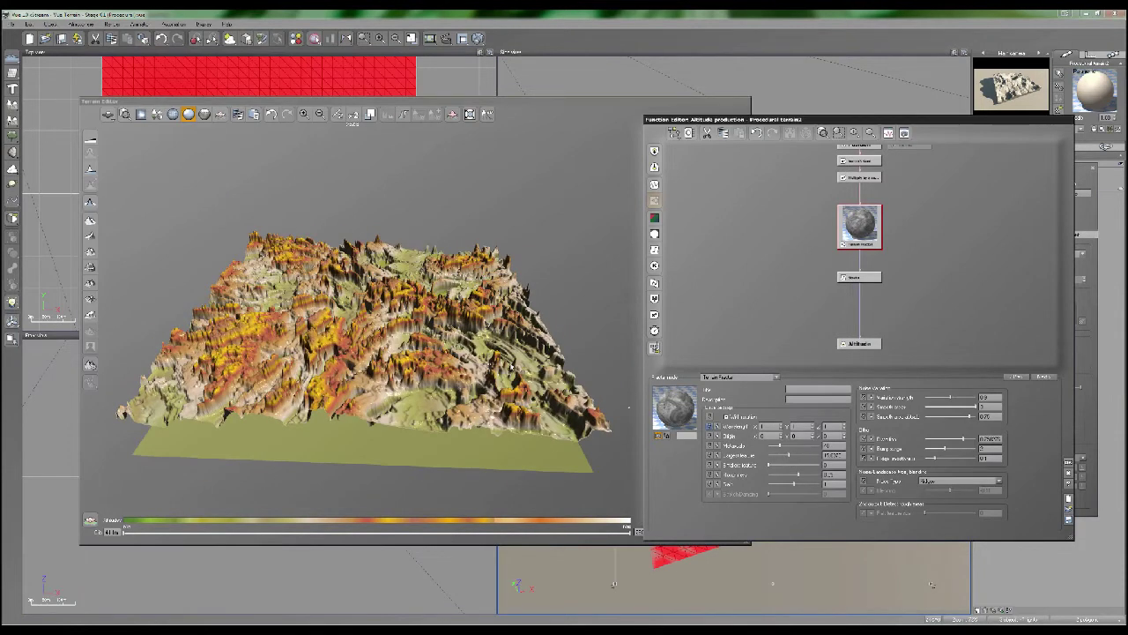
Examine the distorted, layered terrain from several angles and accept the altitude function graph
right_click_drag(477, 355, 516, 372)
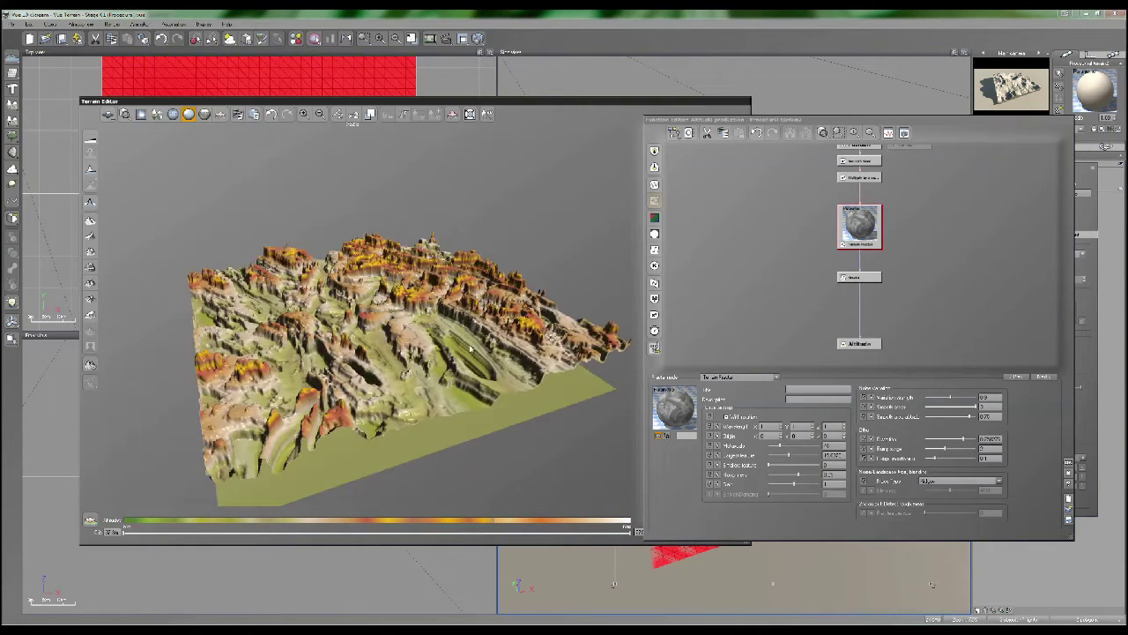
right_click_drag(478, 340, 378, 290)
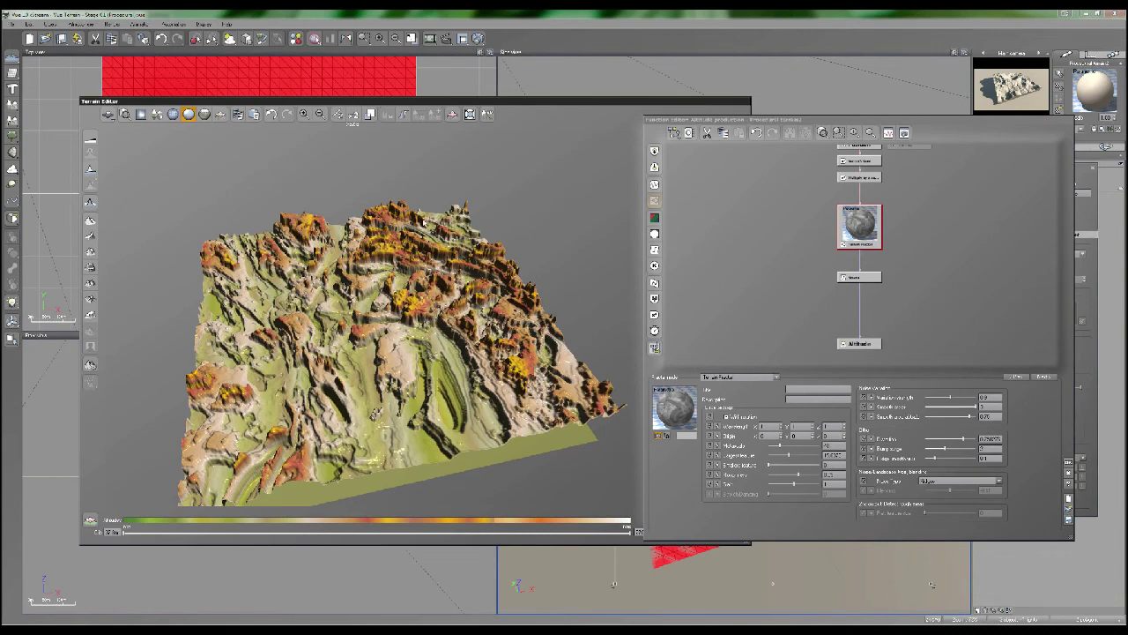
right_click_drag(356, 291, 365, 222)
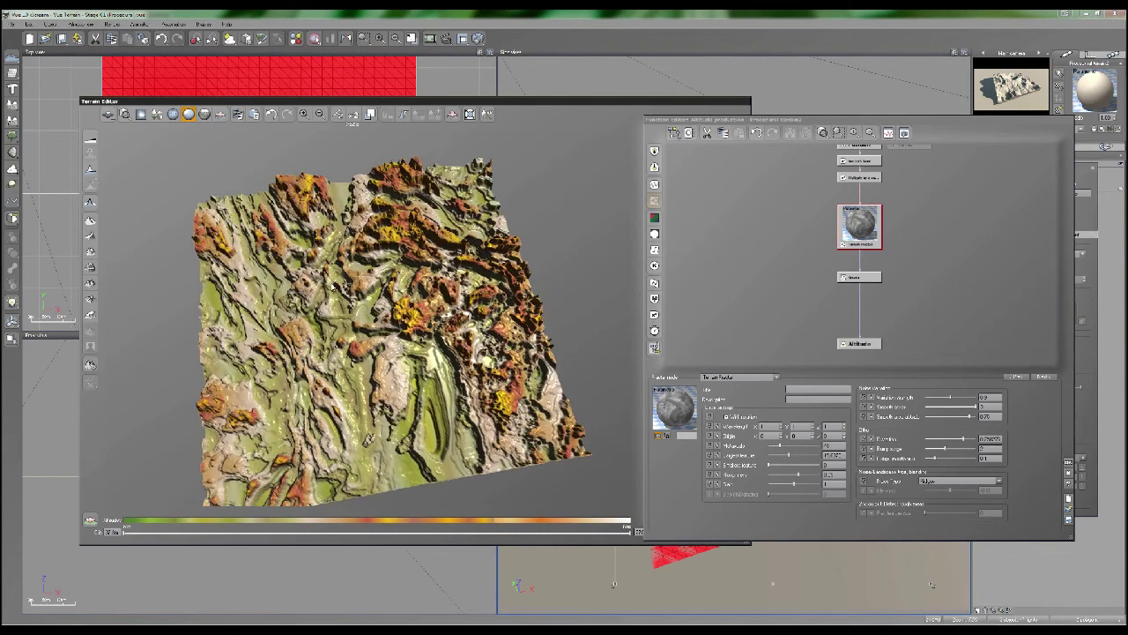
right_click_drag(456, 471, 469, 426)
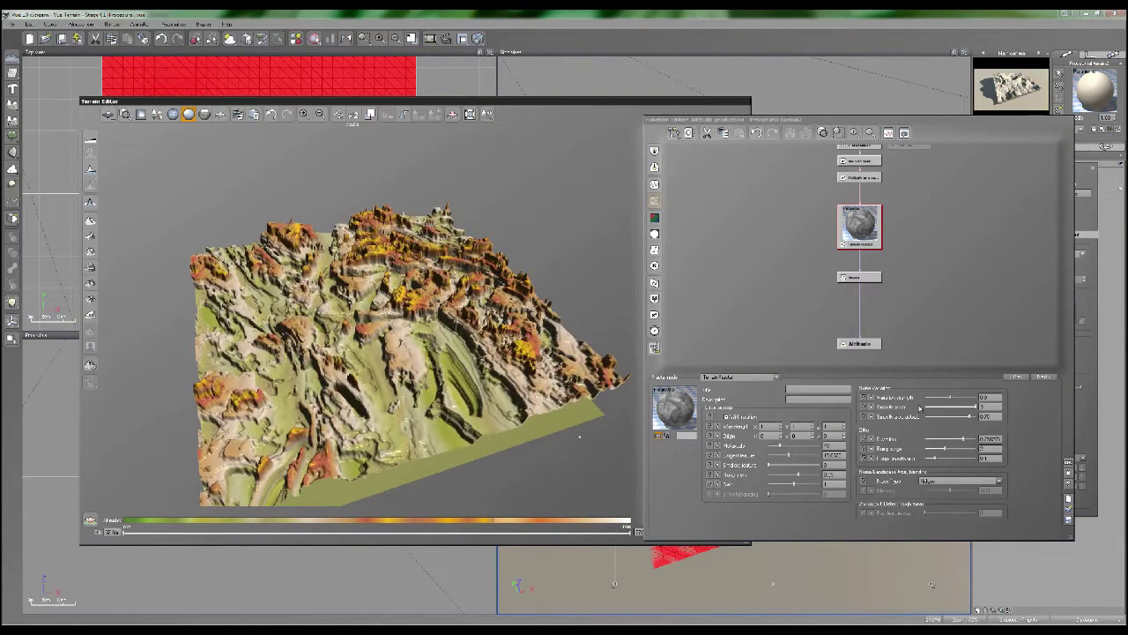
left_click(1069, 466)
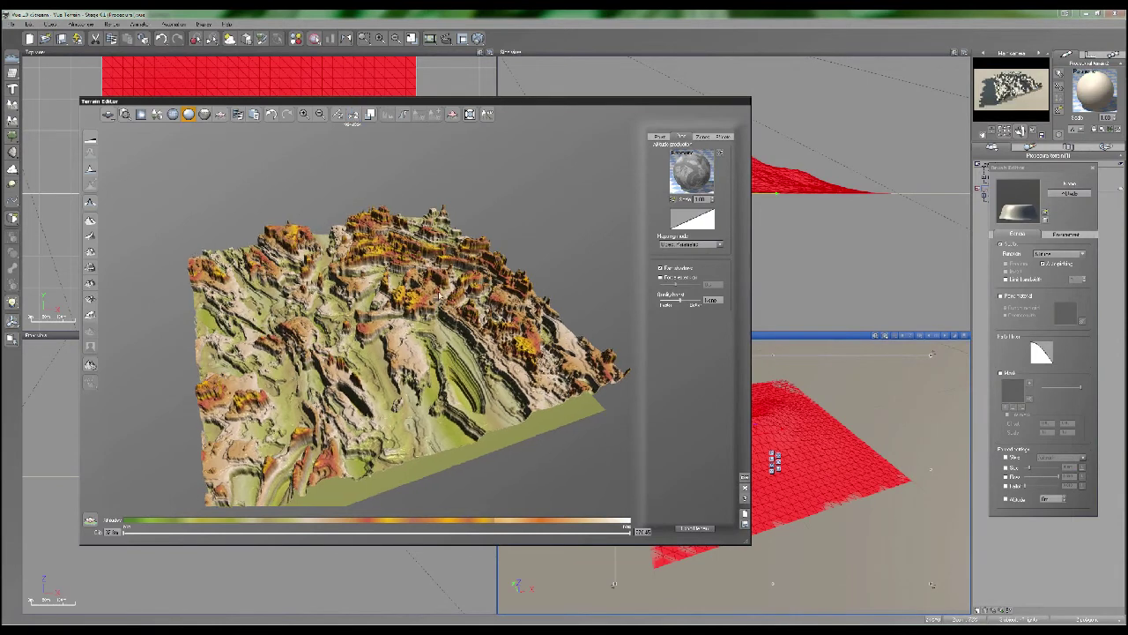
Double the procedural terrain's resolution in the Terrain Editor
right_click_drag(490, 298, 343, 296)
left_click(353, 116)
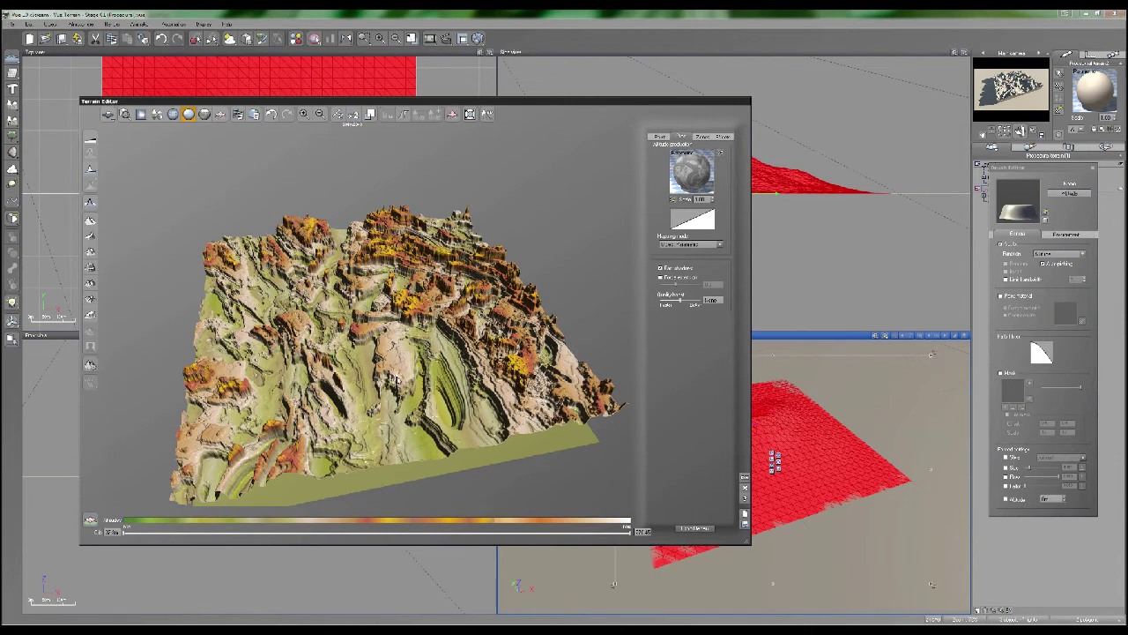
mouse_move(390, 374)
right_mouse_down()
mouse_move(358, 363)
mouse_move(389, 376)
right_mouse_up()
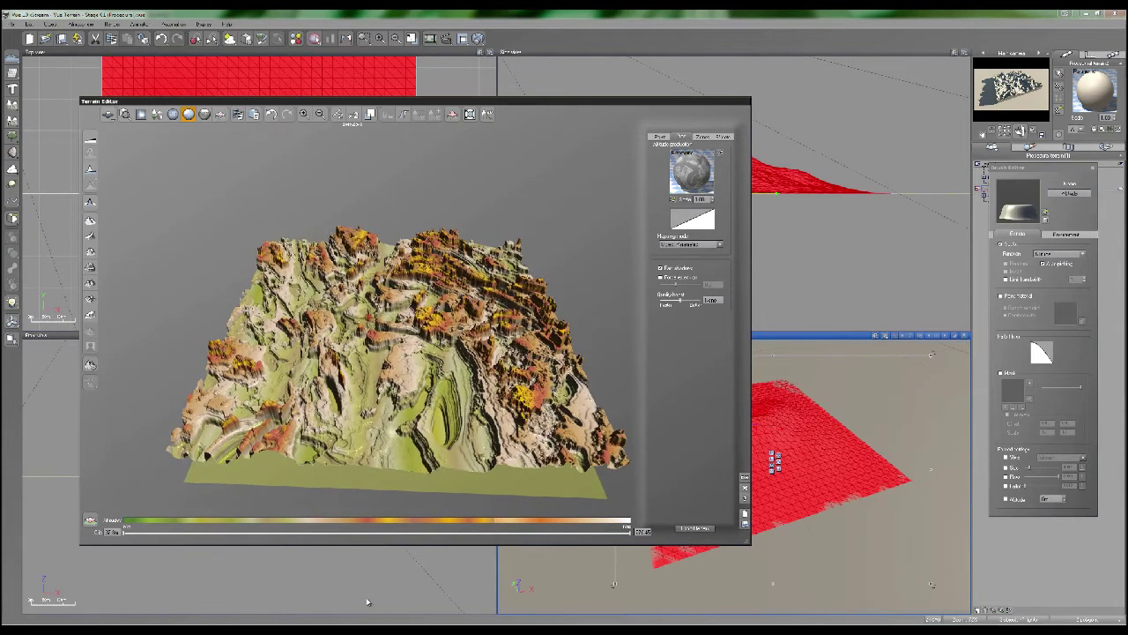
Check the computer's processor and memory load in Windows Task Manager and close it
right_click(365, 629)
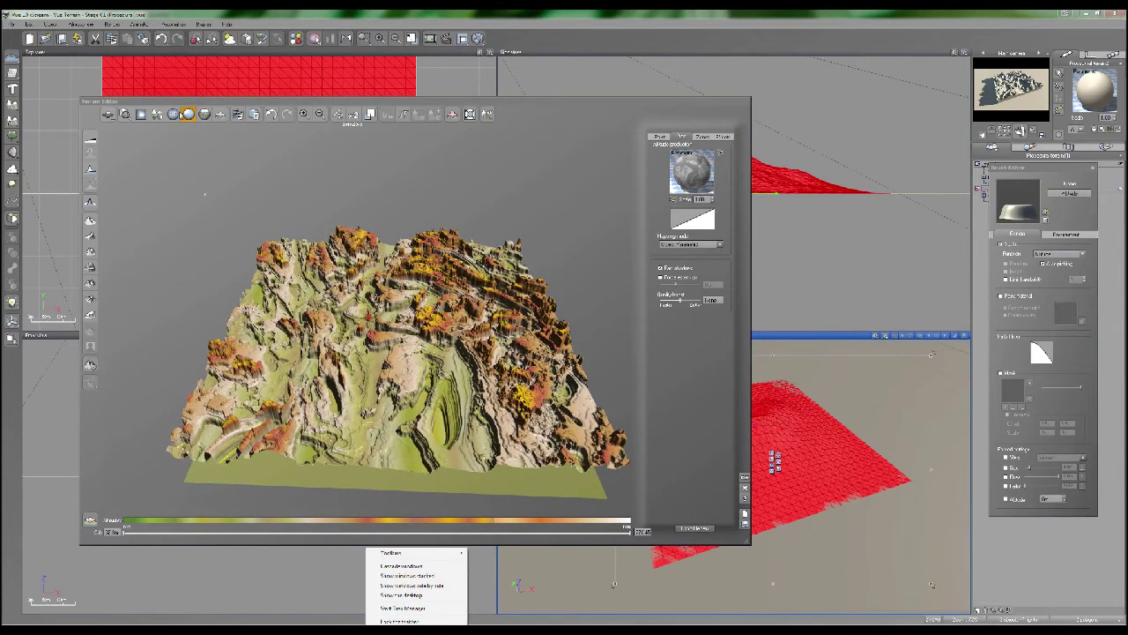
left_click(416, 608)
left_click(201, 38)
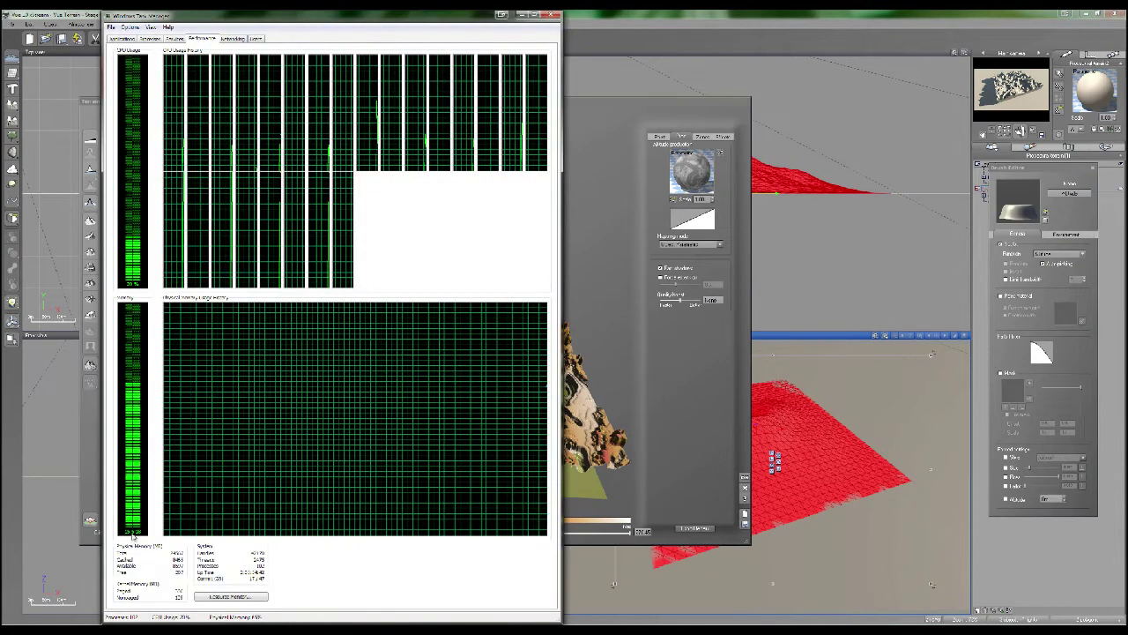
left_click(554, 15)
Decline the incoming call and convert the procedural terrain into a standard terrain
right_click_drag(449, 425, 408, 413)
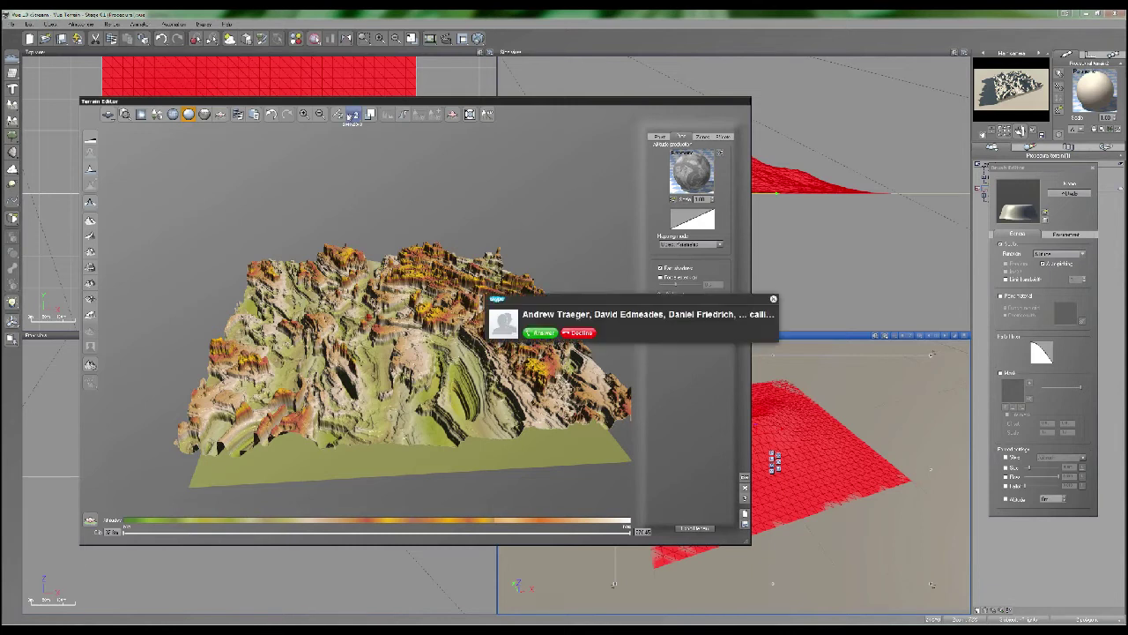
left_click(577, 333)
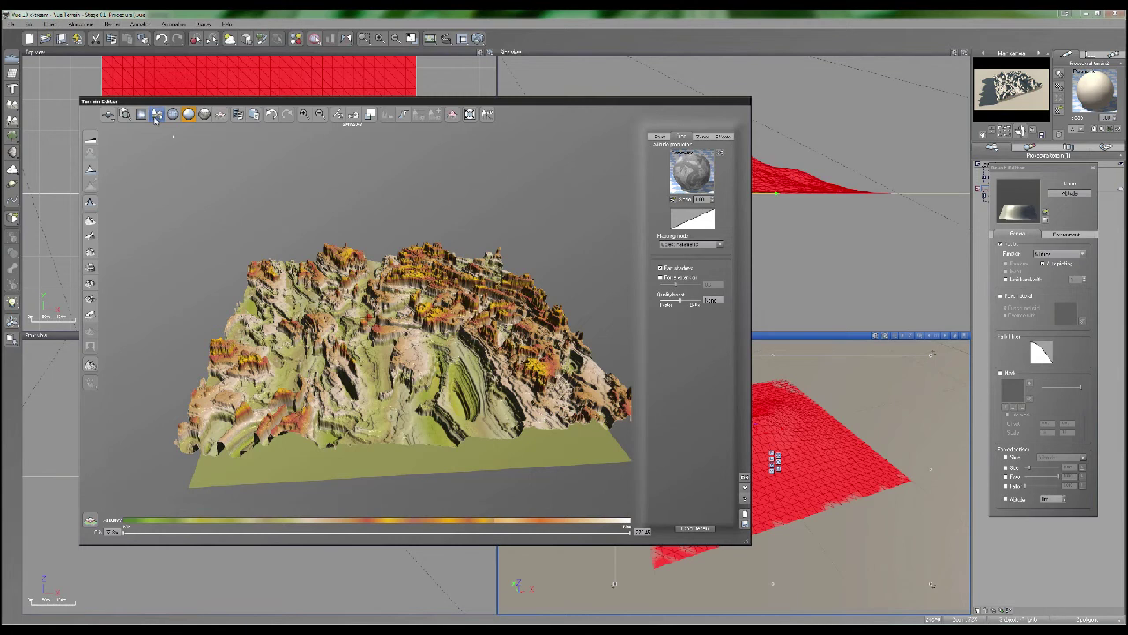
left_click(108, 115)
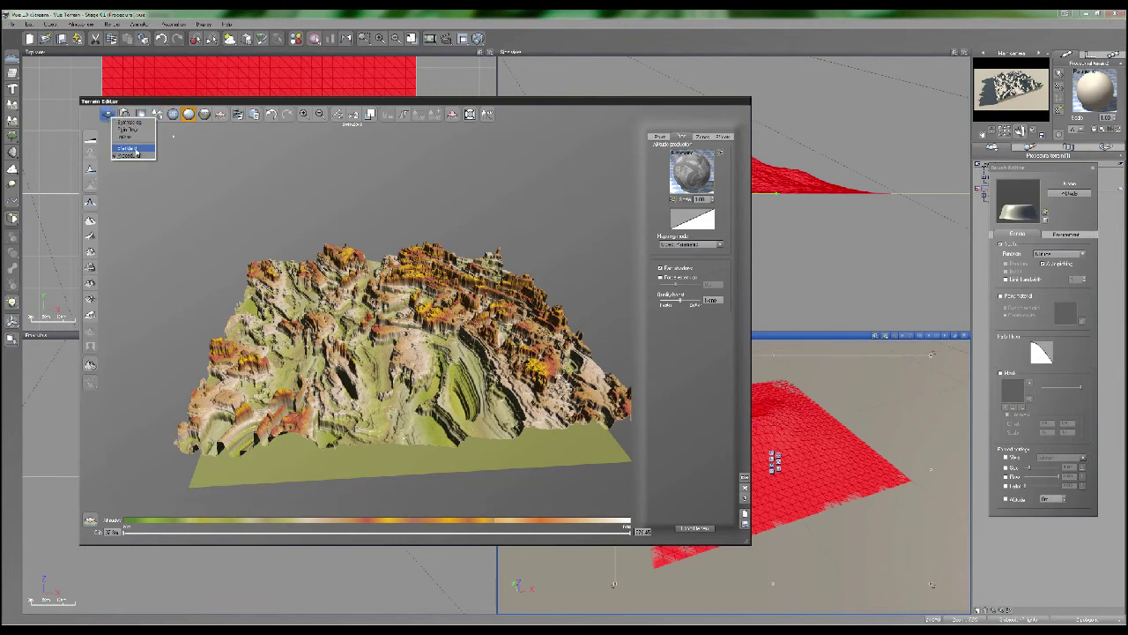
left_click(178, 173)
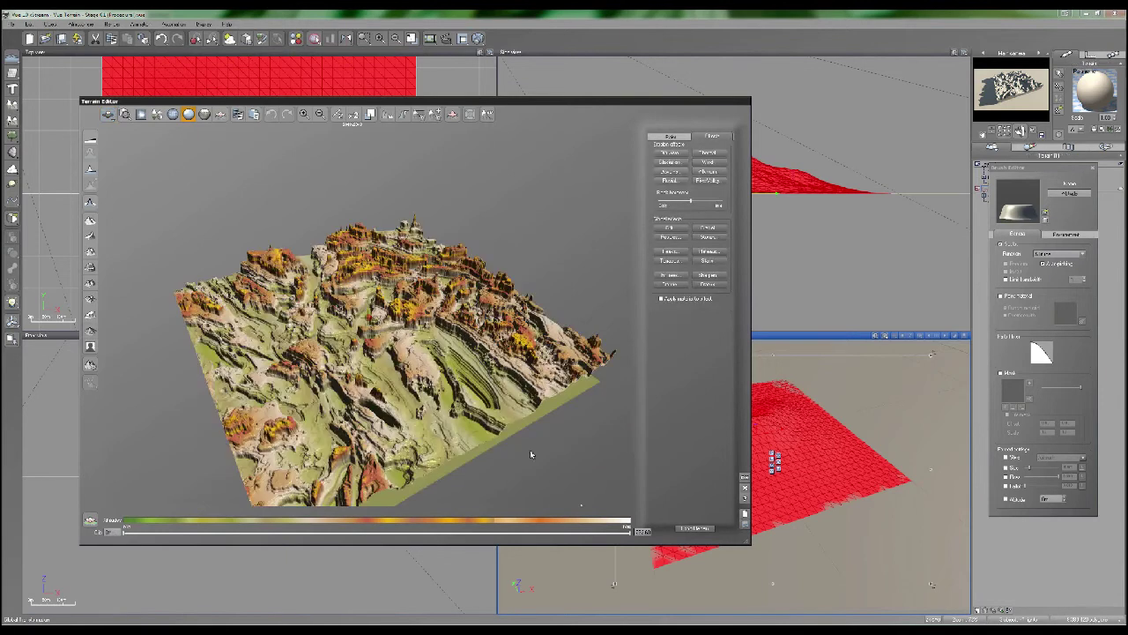
right_click_drag(469, 335, 331, 368)
scroll(481, 304, "up", 3)
Start a terrain export and create a Volcano folder on the Work SSD drive as its destination
left_click(697, 529)
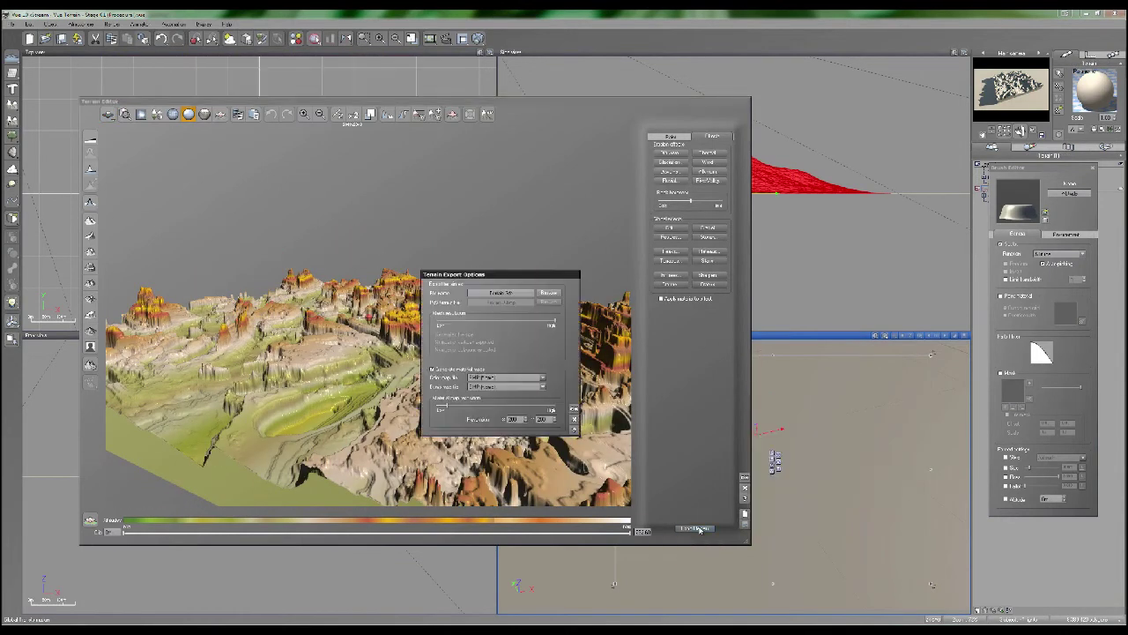
left_click(548, 294)
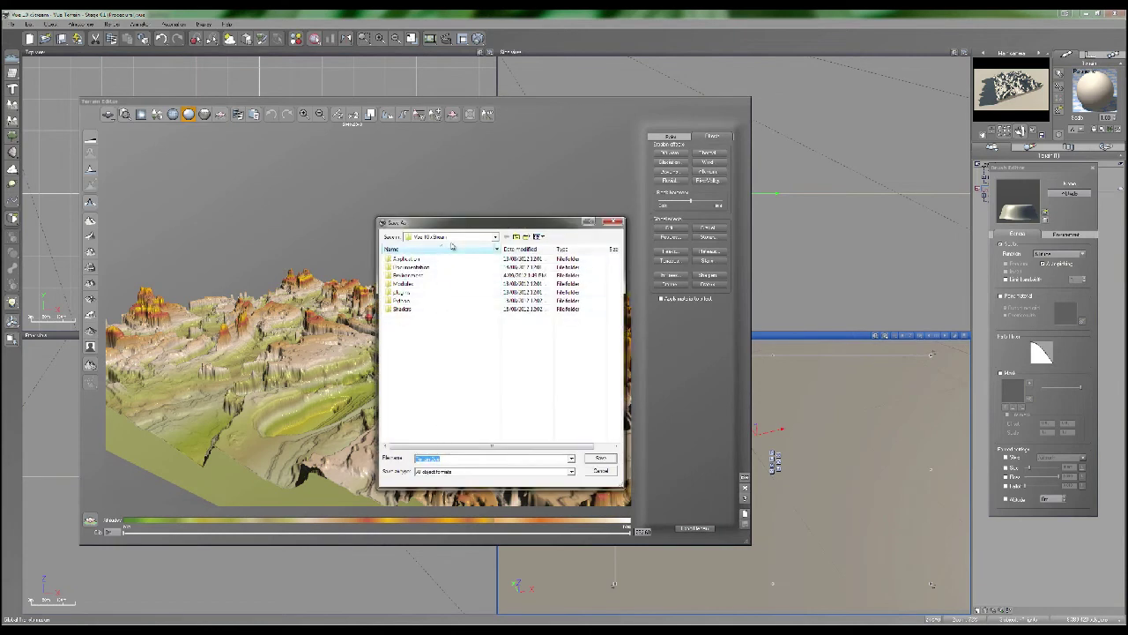
left_click(456, 238)
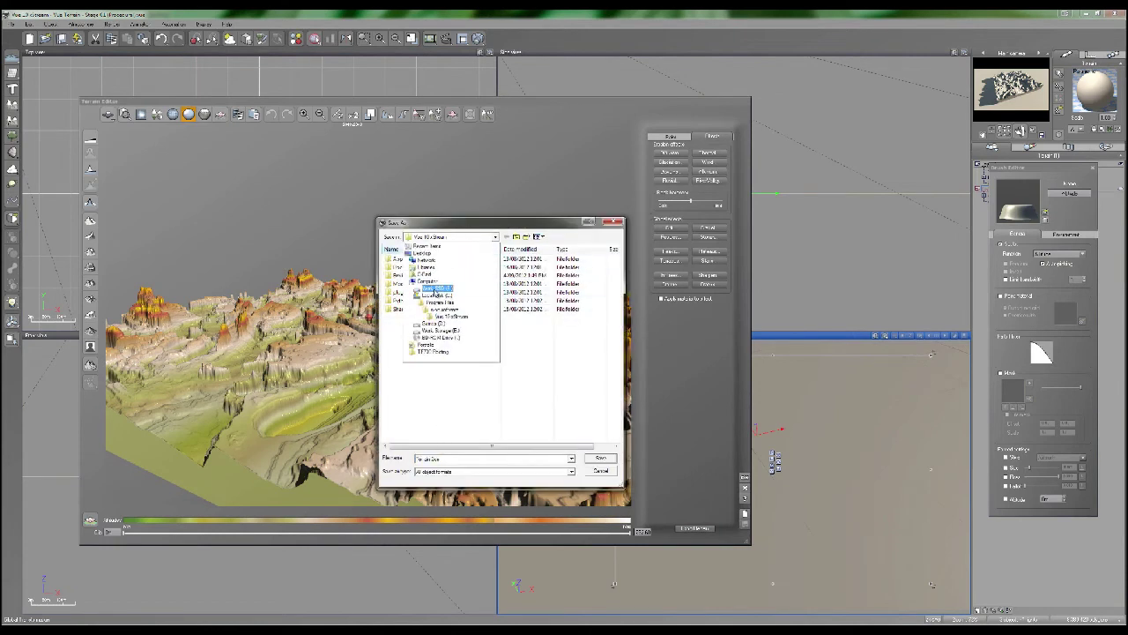
left_click(436, 298)
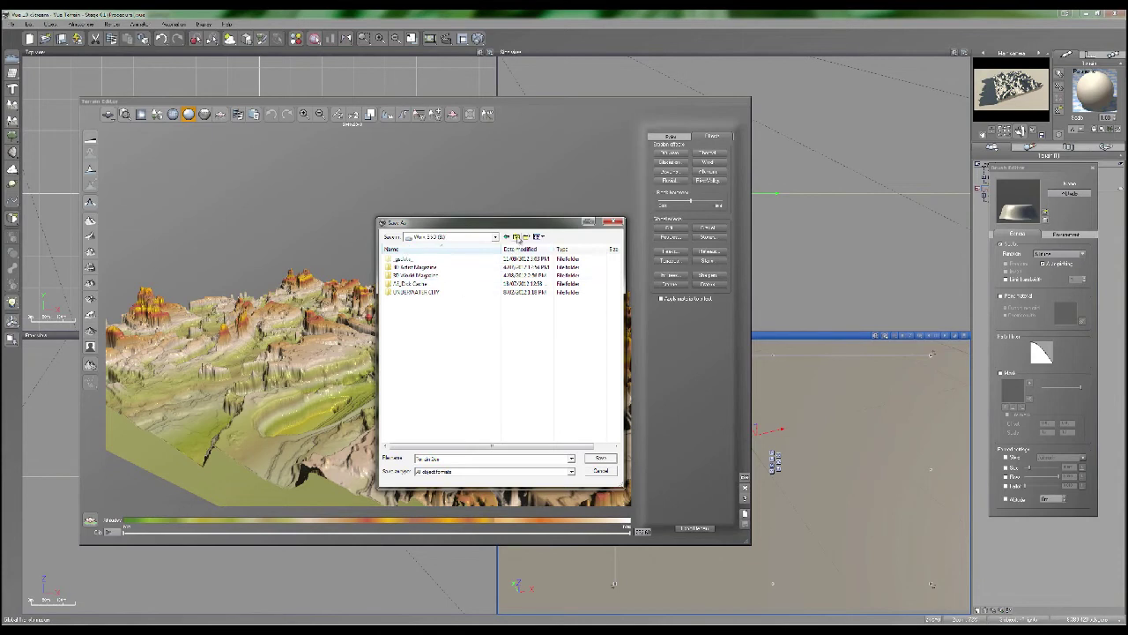
left_click(527, 238)
type("Vulcano")
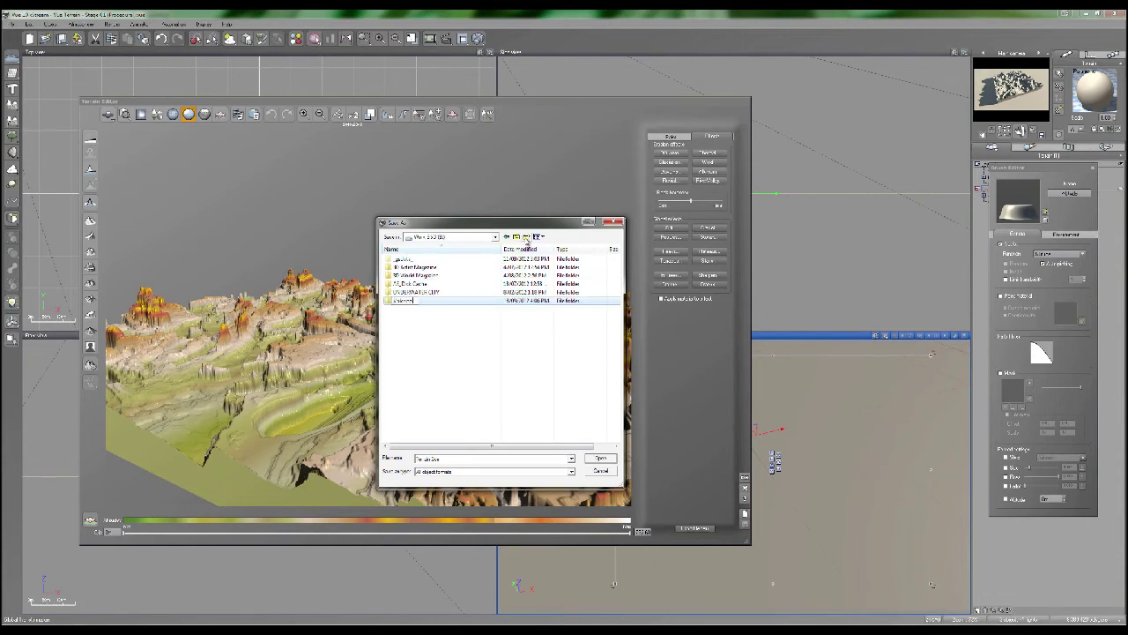
key("Return")
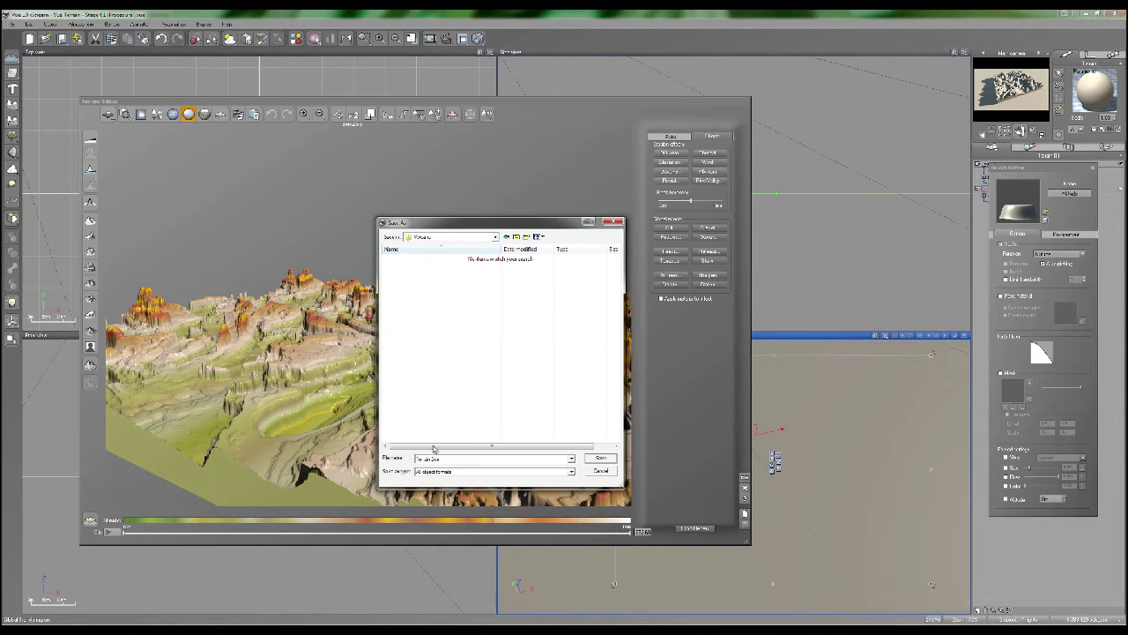
Save the export file in TIFF format under the name 1_Vue_Output_Terrain
left_click(442, 476)
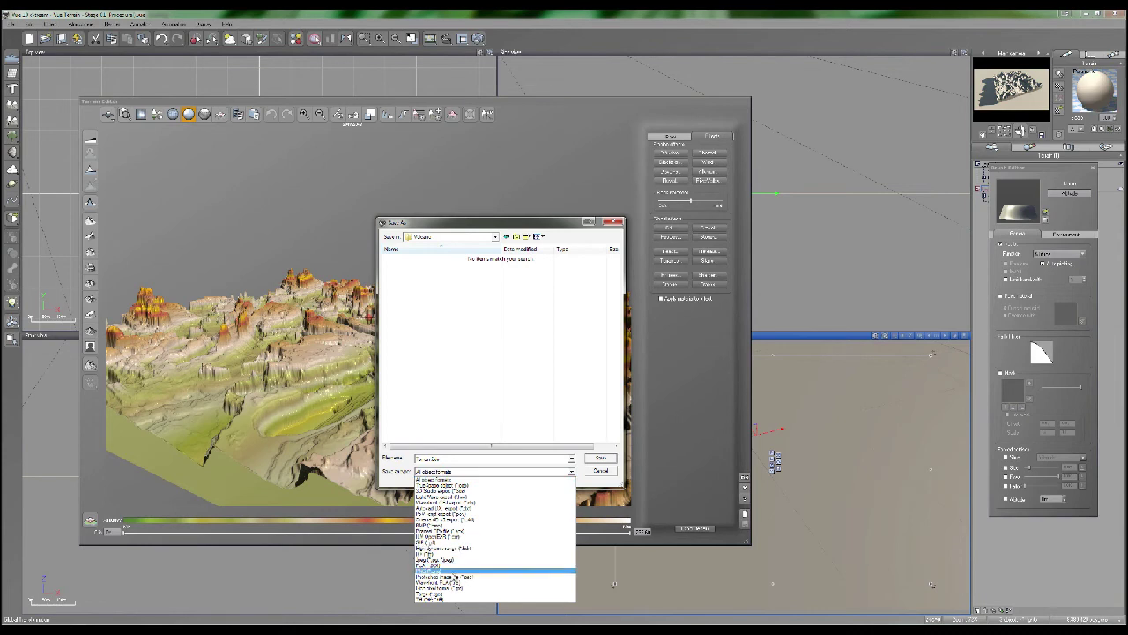
left_click(436, 600)
double_click(450, 460)
type("Terrai")
key("Home")
type("Vue ")
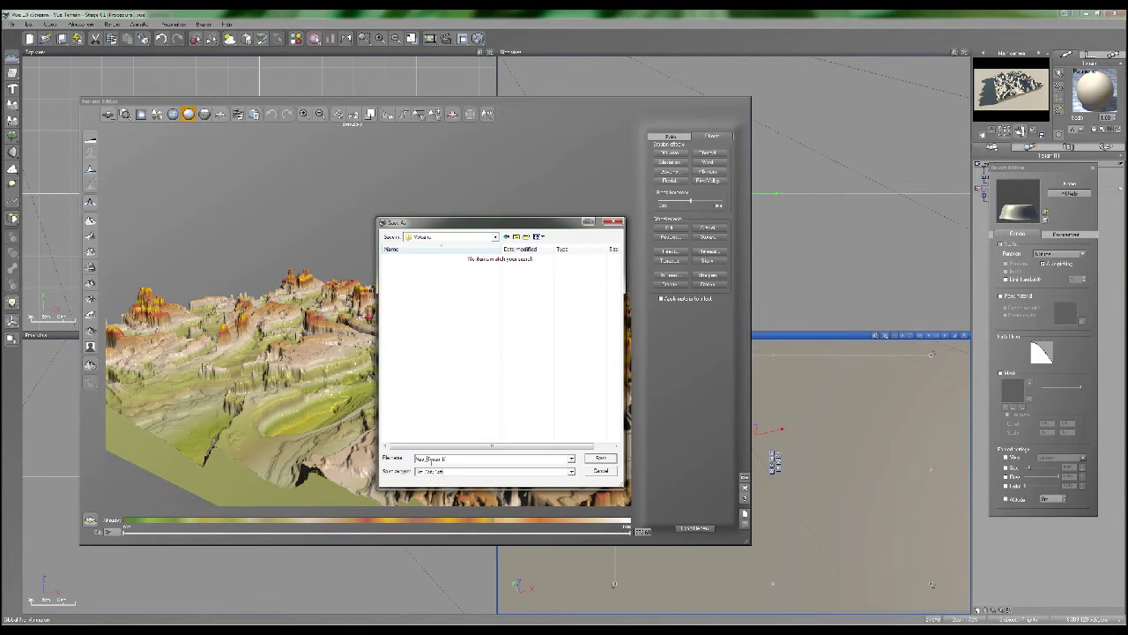
type("Output_")
key("Home")
type("T_")
left_click(600, 458)
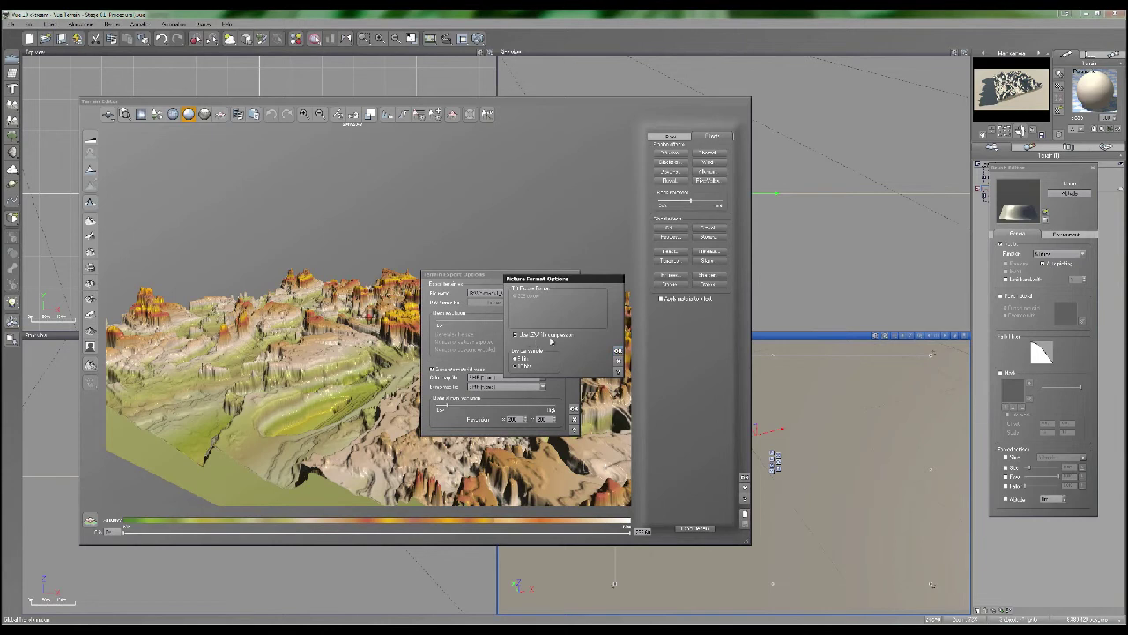
Accept the picture format options, turn off material map generation and export the terrain
left_click(619, 351)
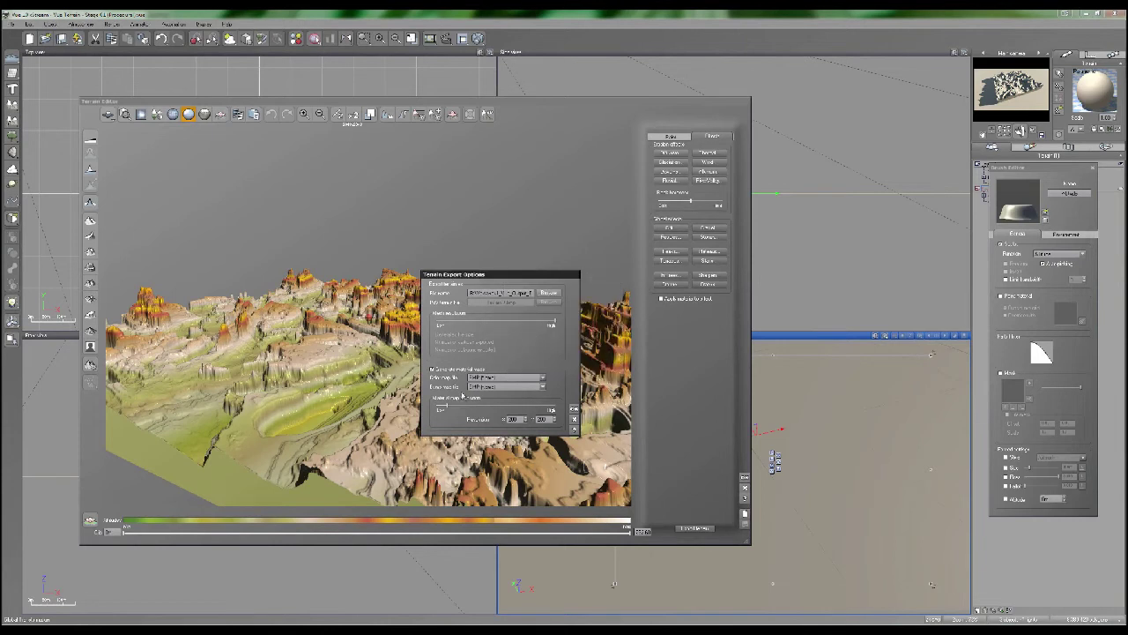
left_click(432, 369)
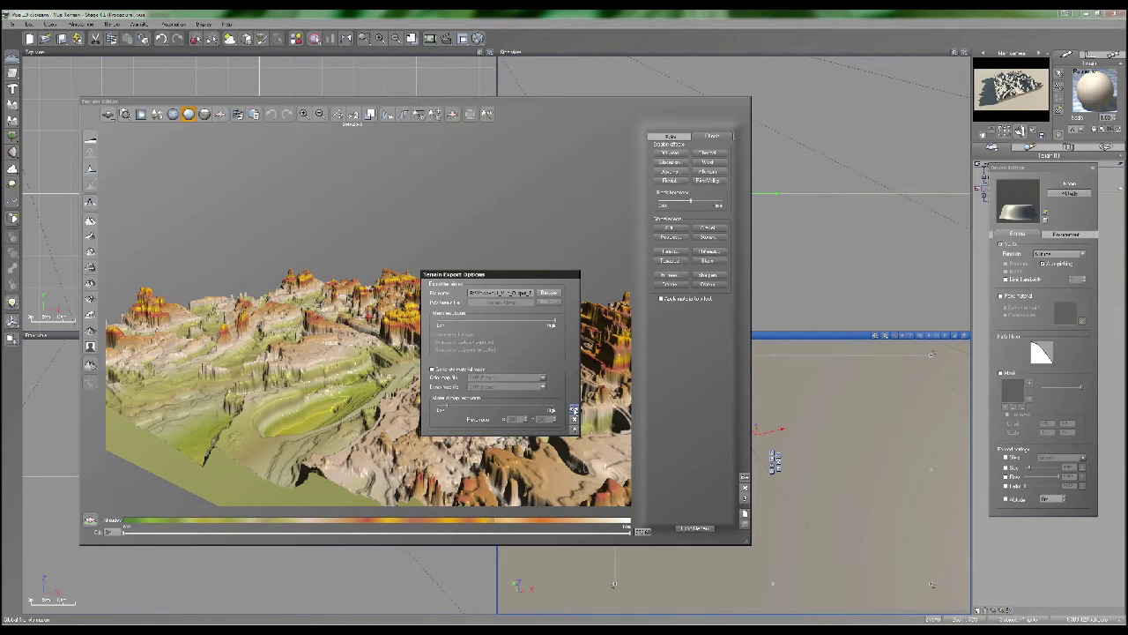
left_click(573, 409)
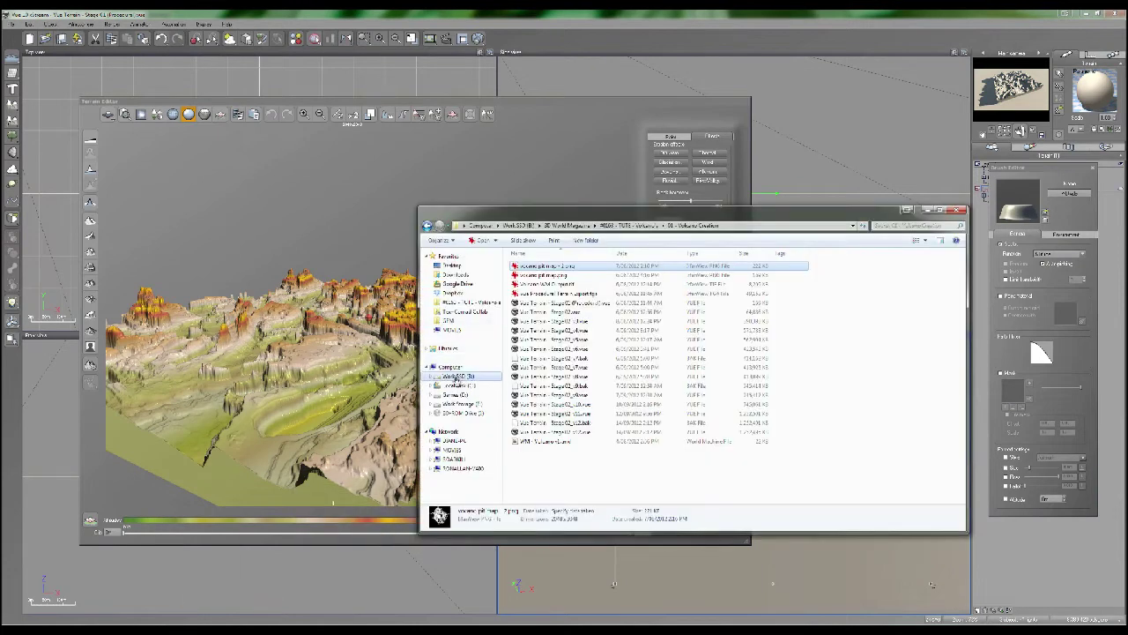
Open the exported TIFF from the Volcano folder on the Work SSD drive and examine the height map full screen
left_click(473, 376)
left_click_drag(503, 309, 445, 309)
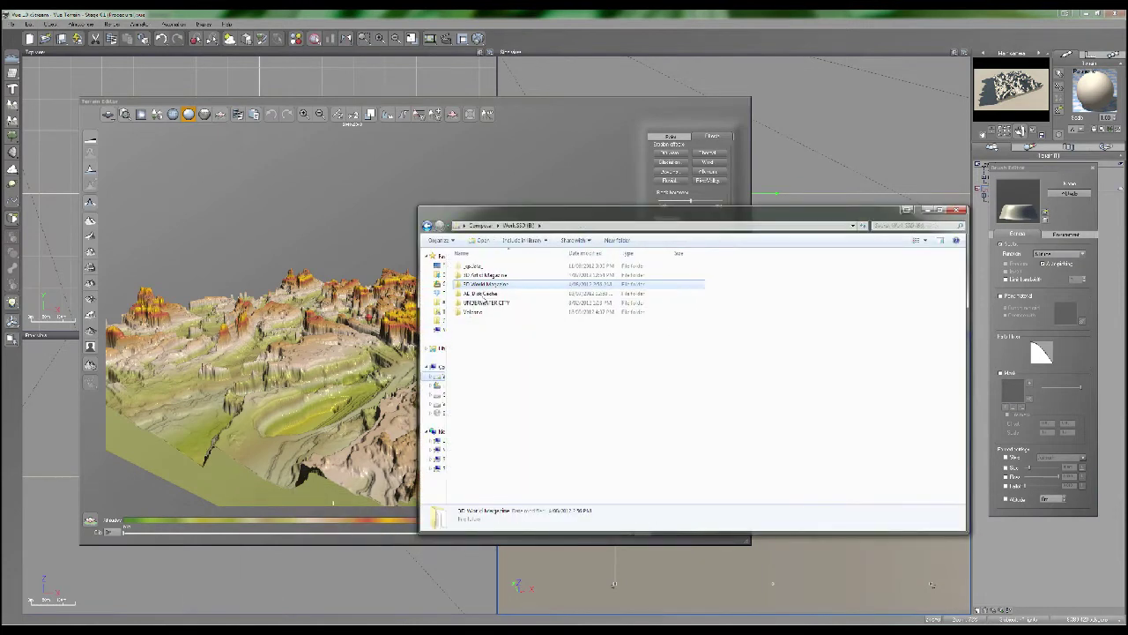
double_click(476, 312)
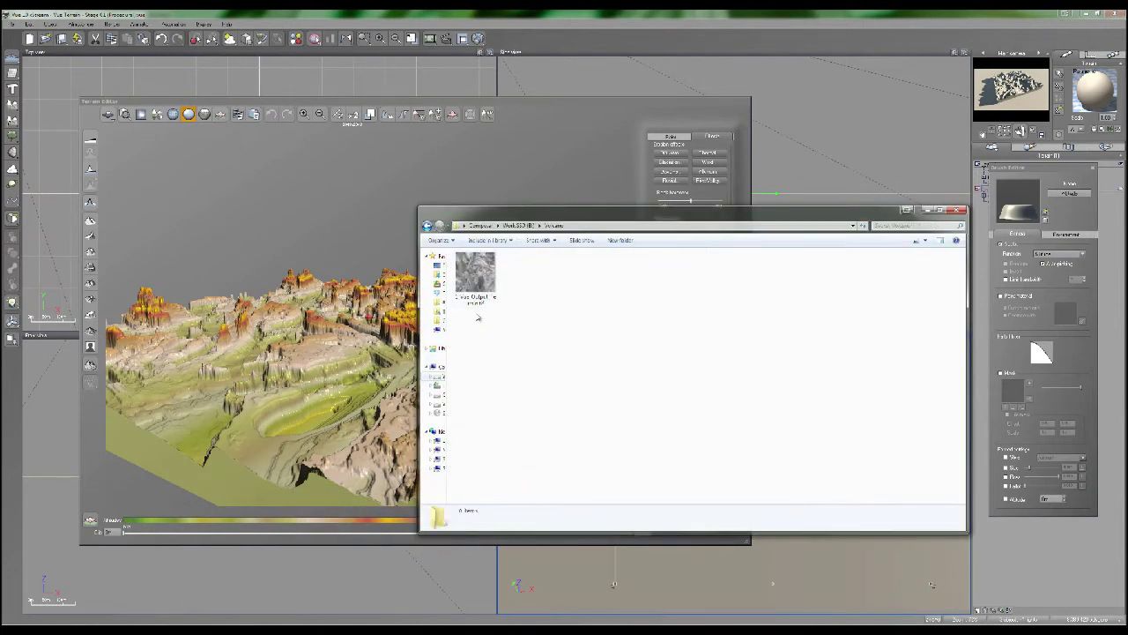
double_click(476, 271)
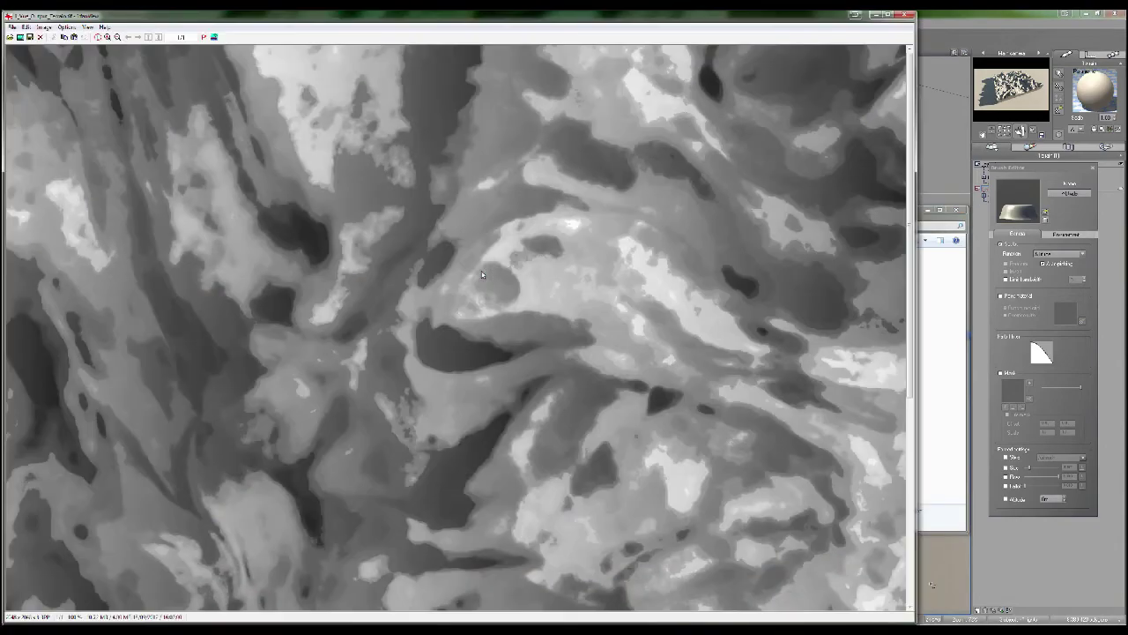
double_click(482, 276)
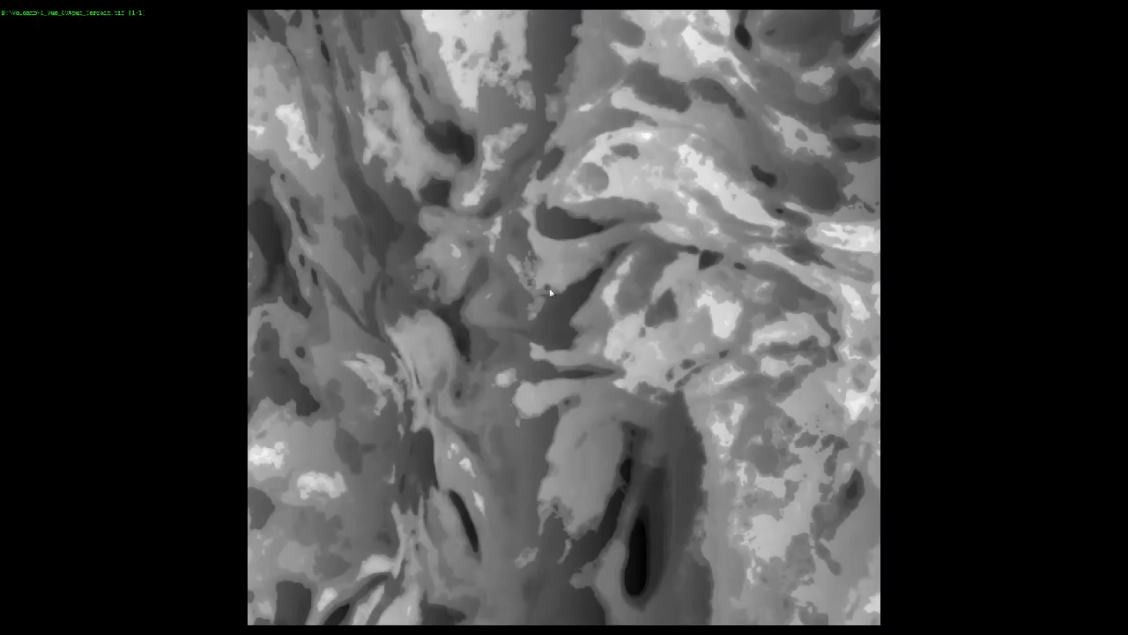
key("Escape")
key("Escape")
left_click(575, 102)
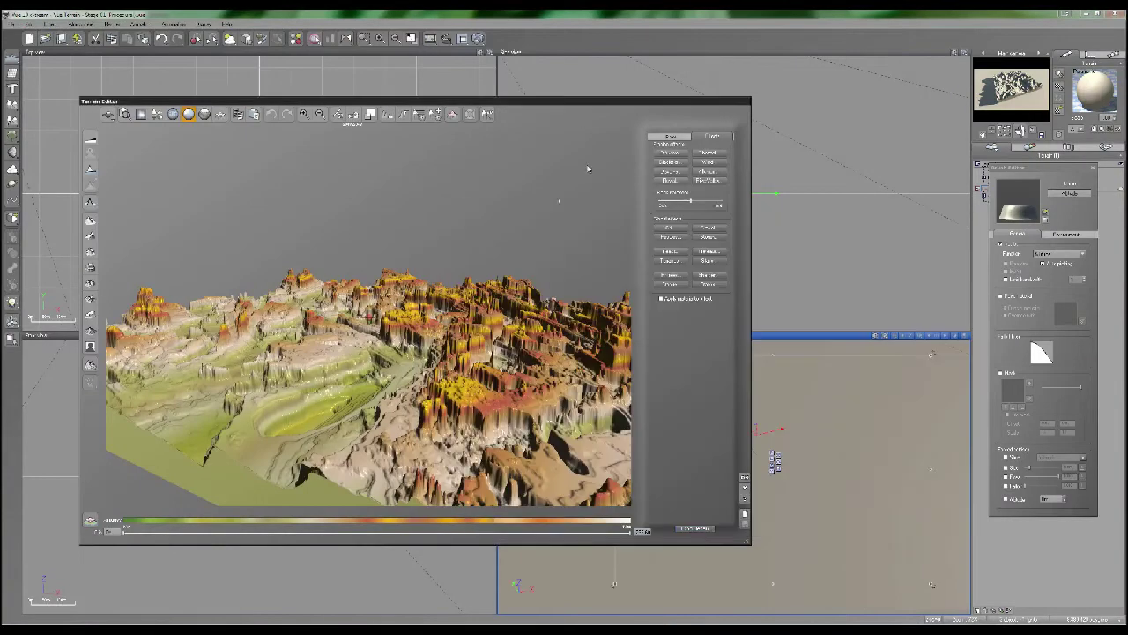
Start a second terrain export and set its file format to Targa
left_click(695, 529)
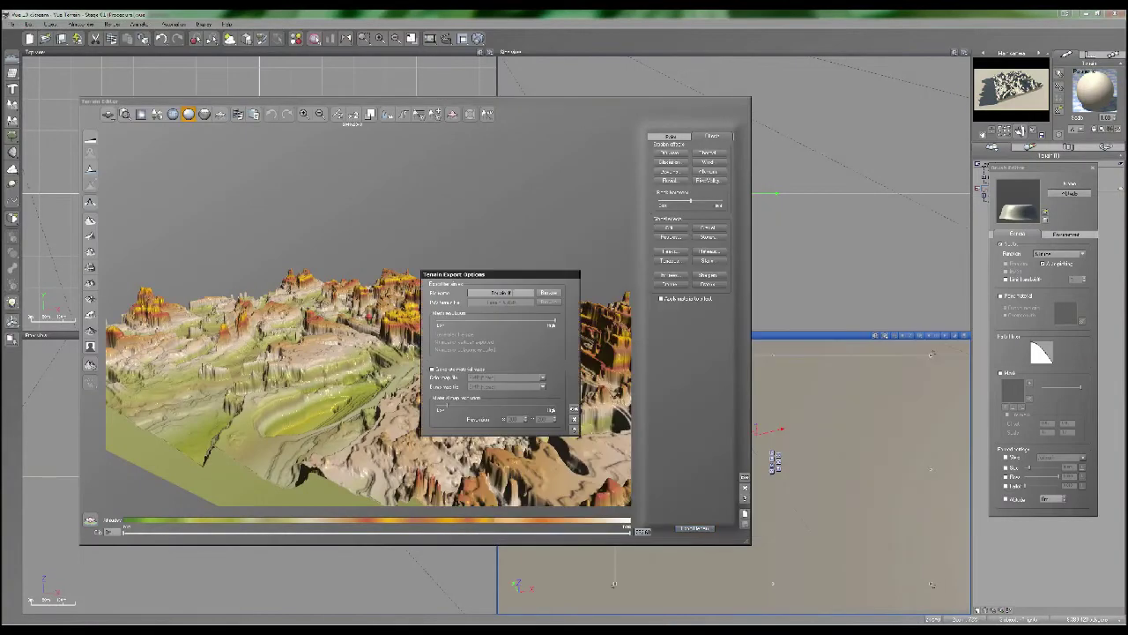
left_click(548, 293)
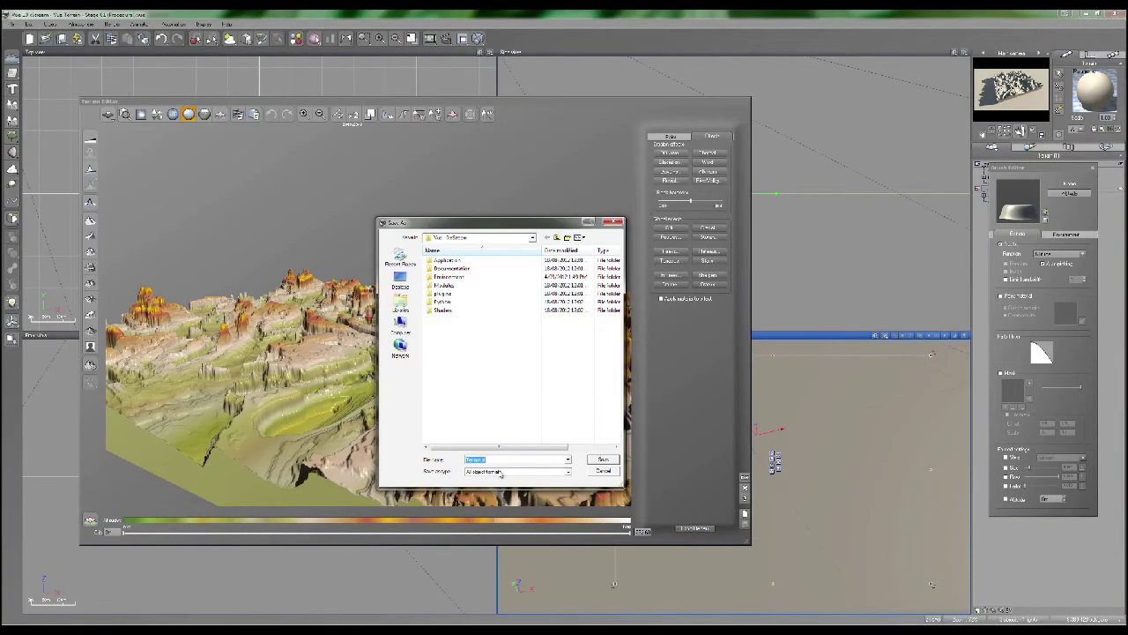
left_click(500, 474)
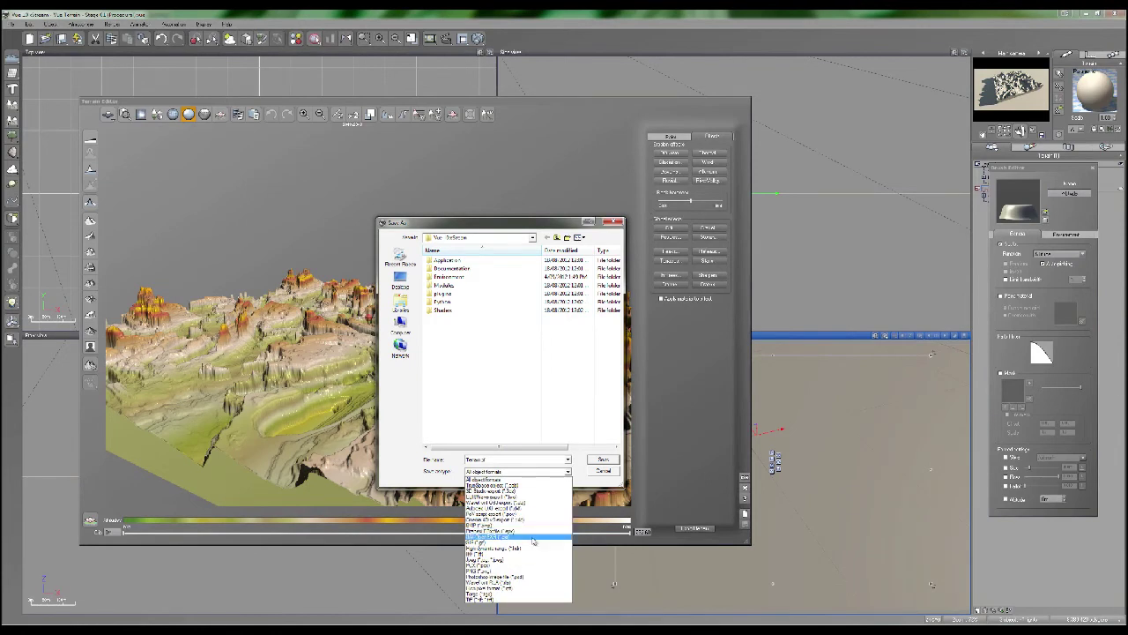
left_click(526, 596)
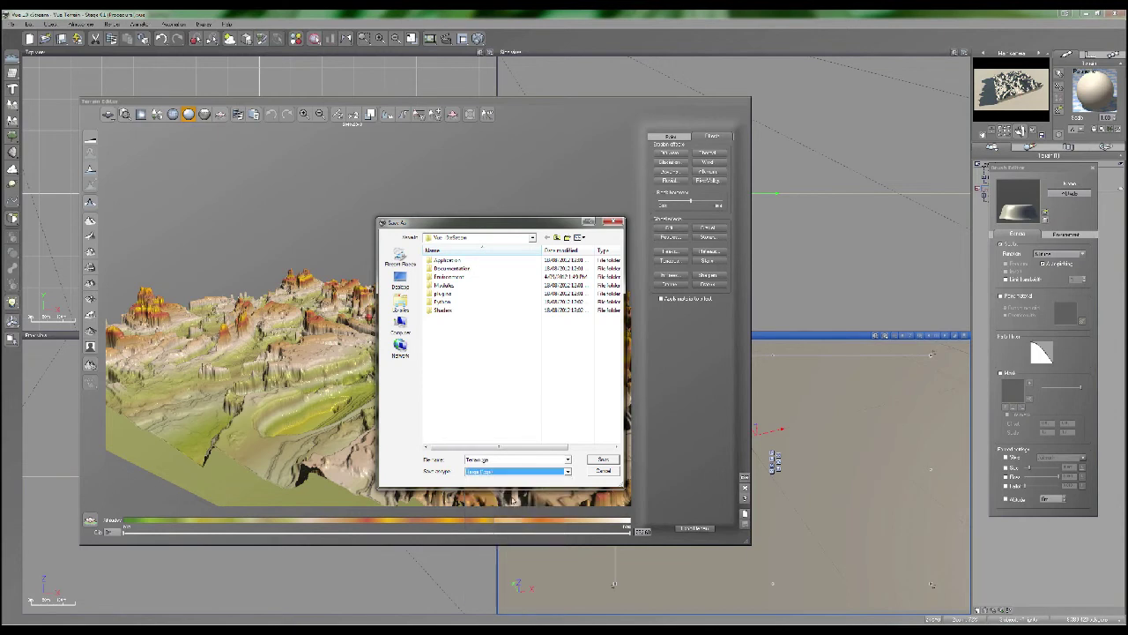
Choose the Volcano folder on the Work SSD drive as the destination of the Targa file
left_click(400, 280)
double_click(464, 282)
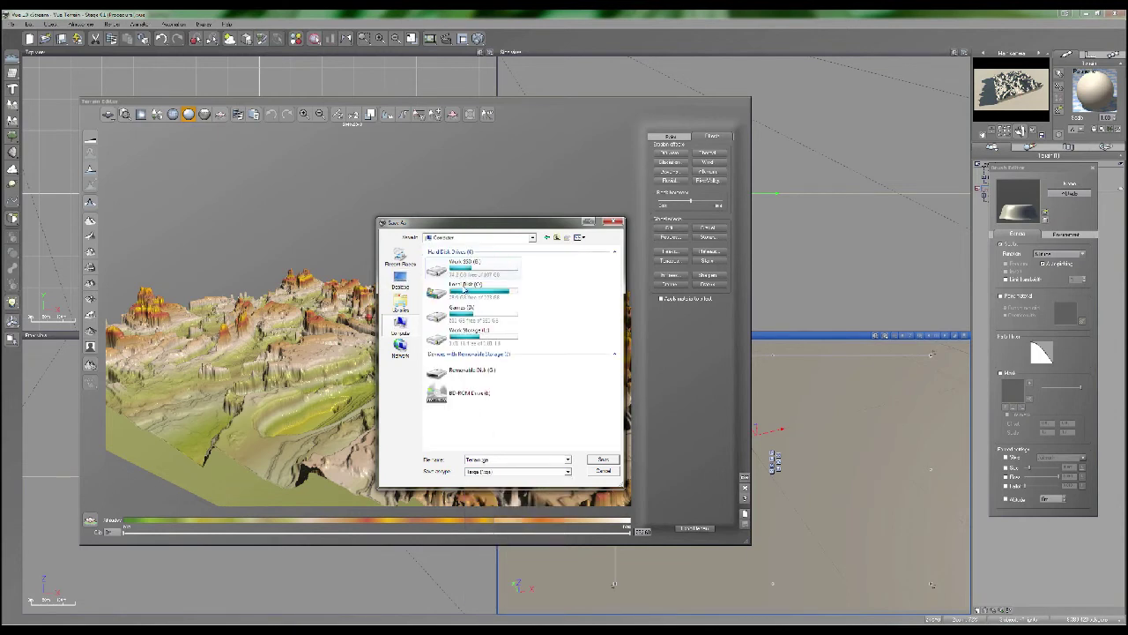
double_click(463, 273)
double_click(455, 302)
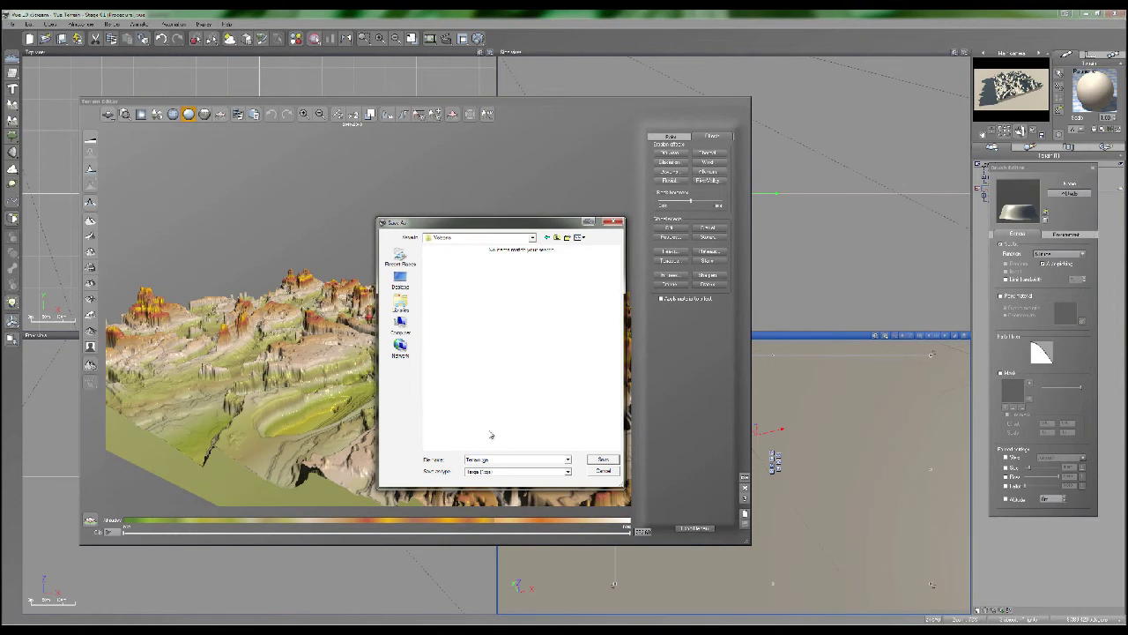
left_click(603, 459)
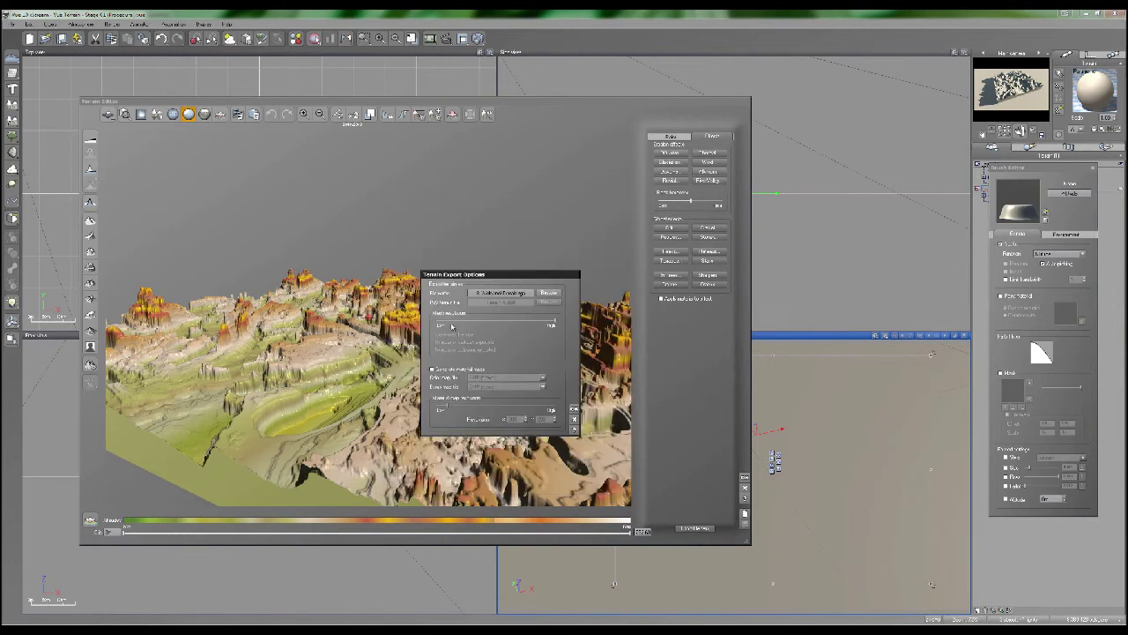
Export the Targa as a 16-bit altitude map and open the resulting image in the viewer
left_click(574, 409)
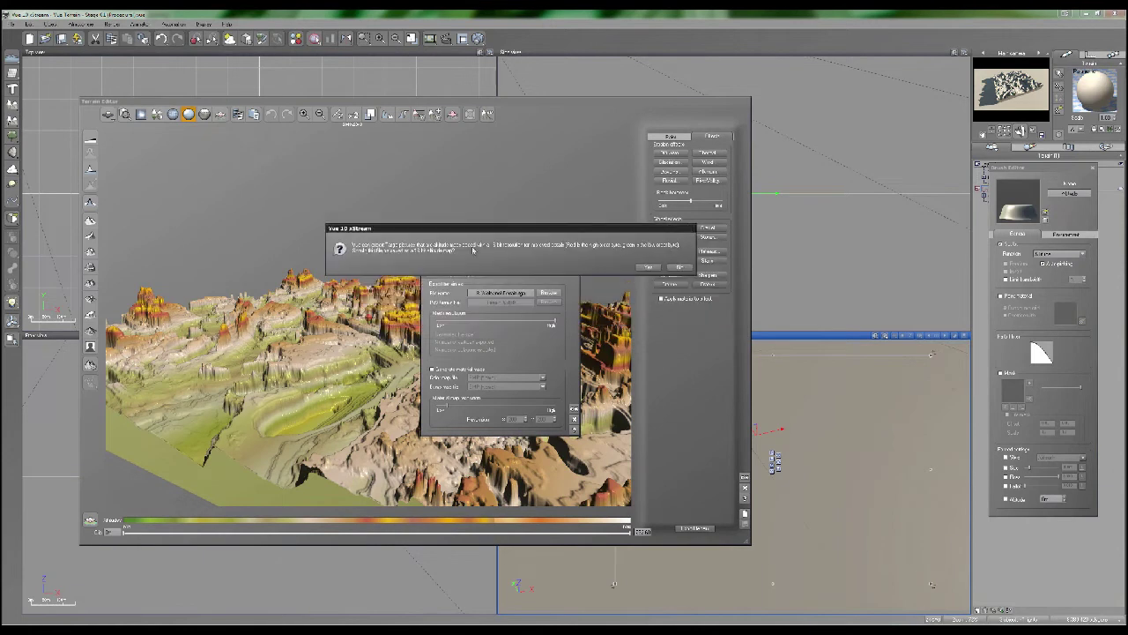
left_click(657, 266)
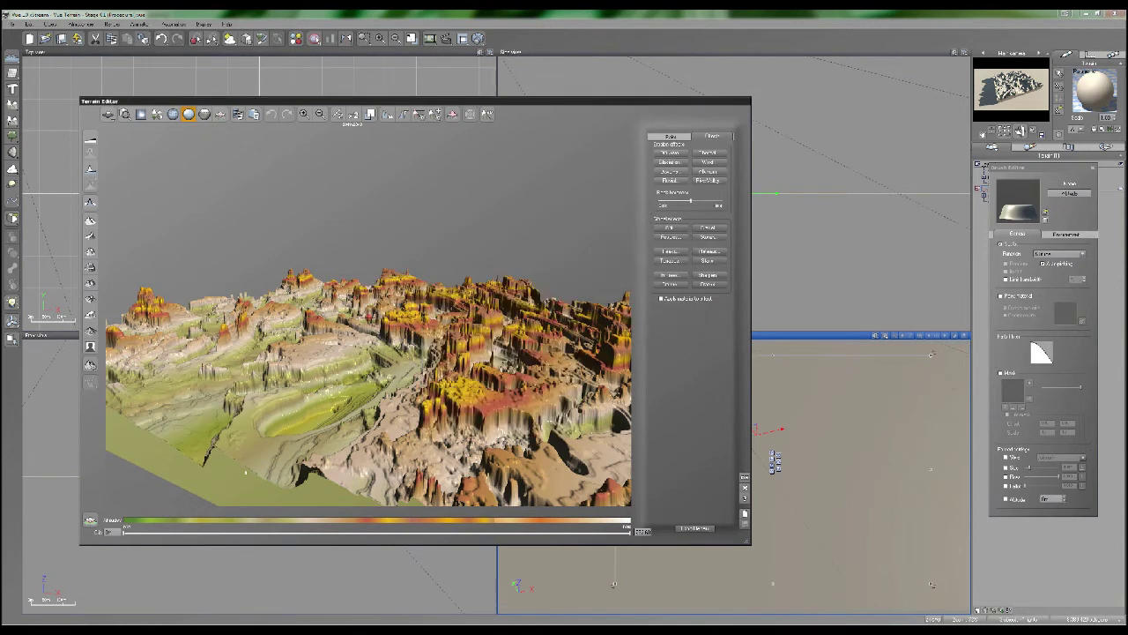
double_click(526, 270)
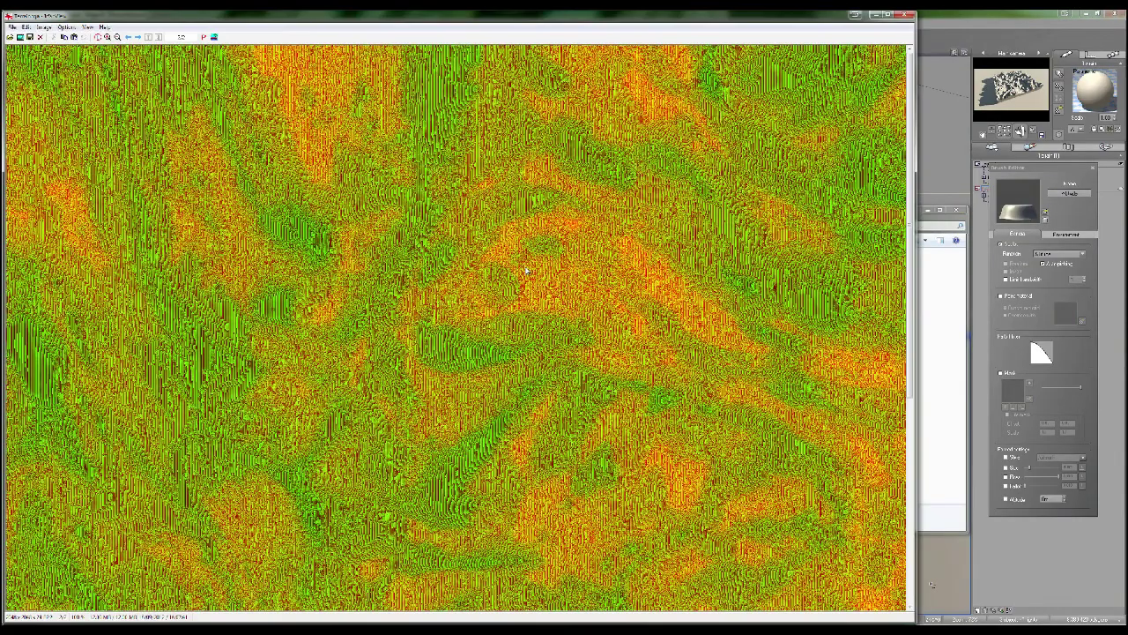
Examine the exported Targa height map full screen and close the image viewer
double_click(526, 271)
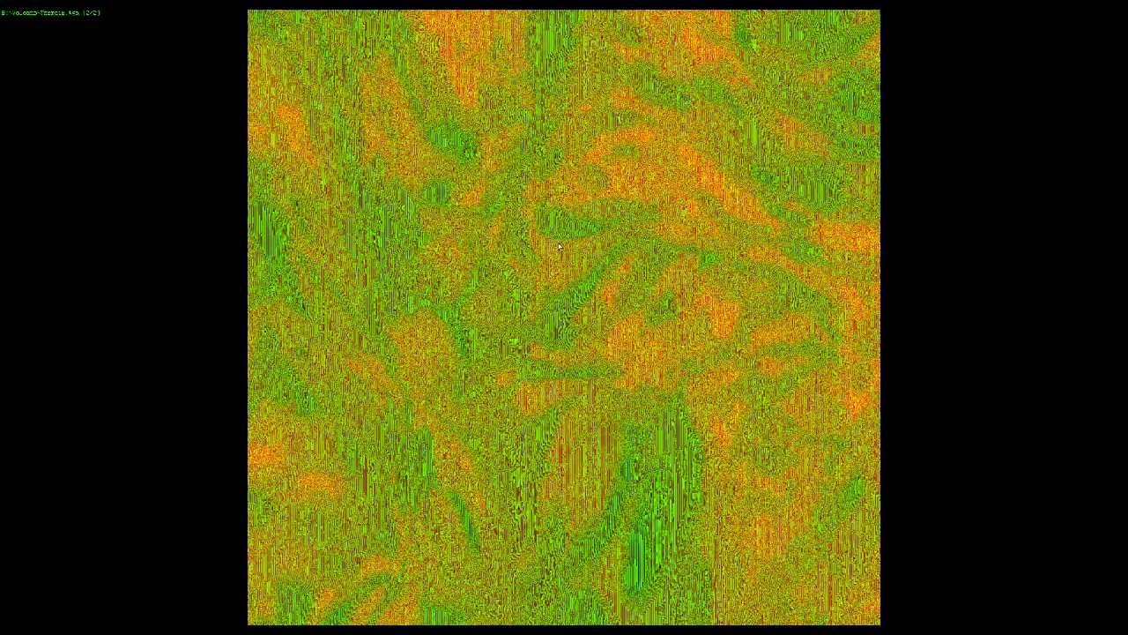
double_click(546, 236)
key("Escape")
left_click(678, 118)
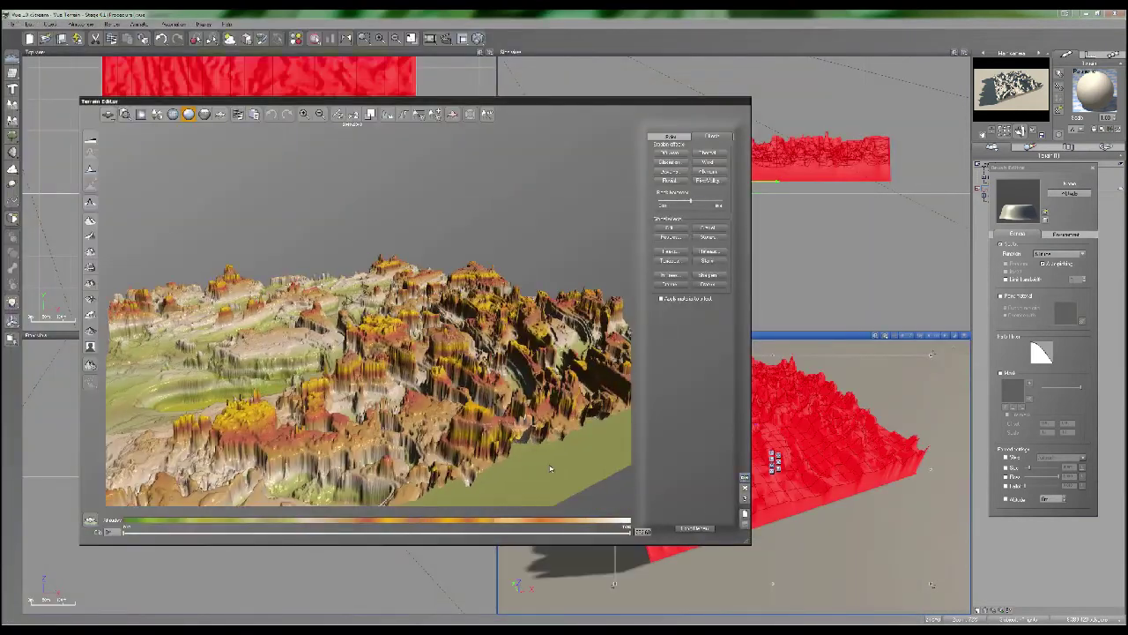
Accept and close the Terrain Editor, and switch to World Machine
left_click(744, 477)
key("alt+Tab")
left_click(600, 226)
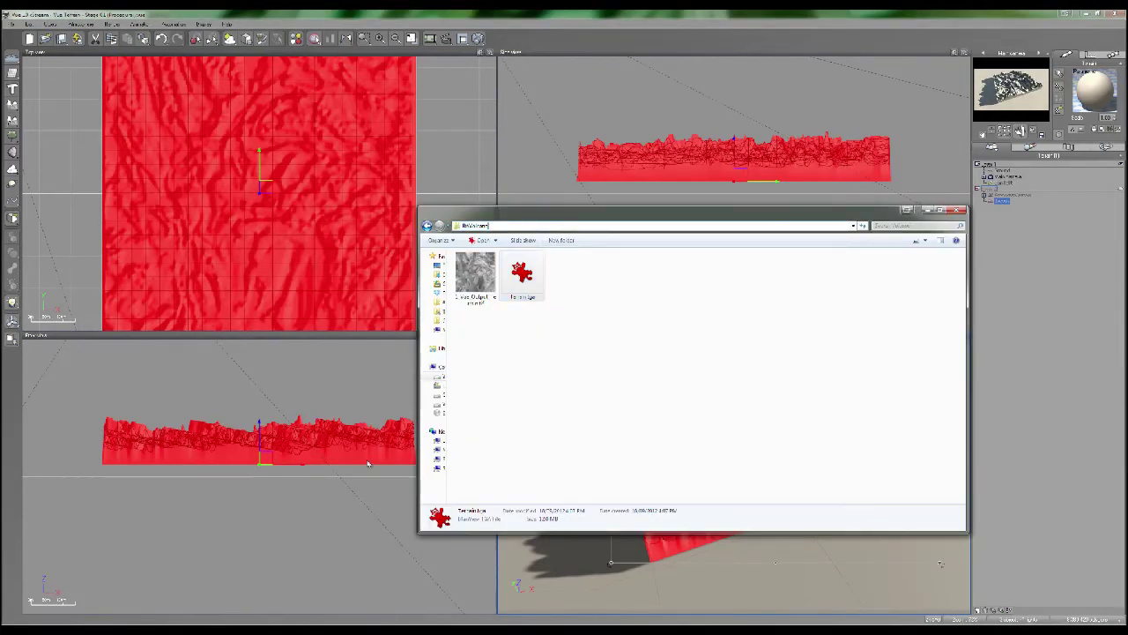
key("alt+Tab")
key("alt+Tab")
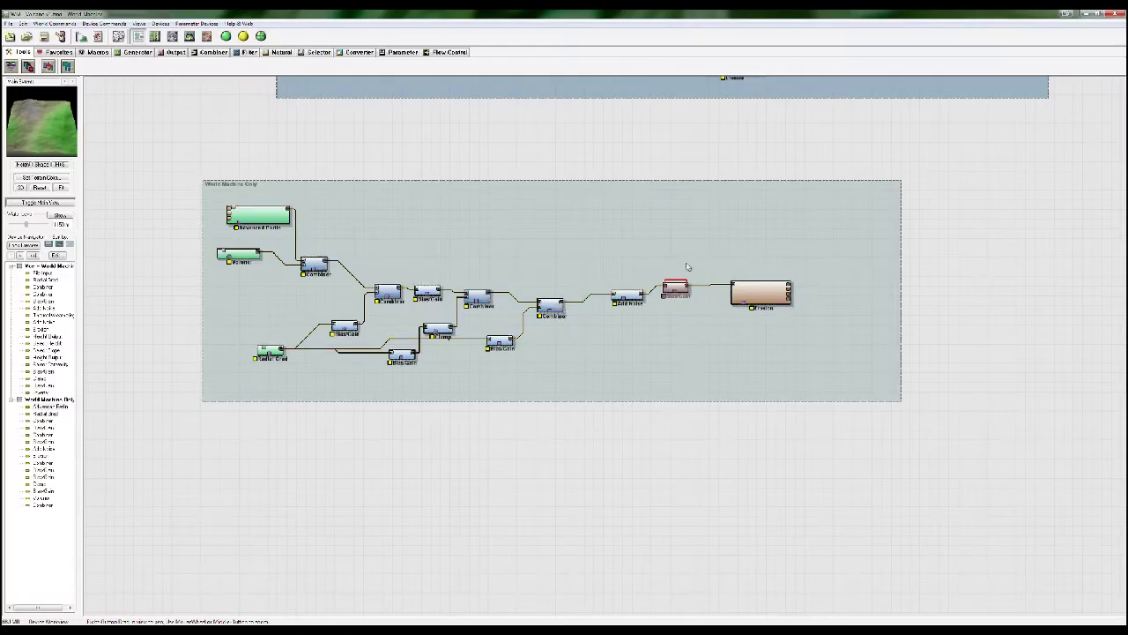
Examine the Vue + World Machine and World Machine Only device groups, previewing the Erosion device of the Vue + World Machine group
scroll(680, 370, "down", 3)
left_click_drag(670, 218, 669, 309)
right_click_drag(672, 217, 634, 342)
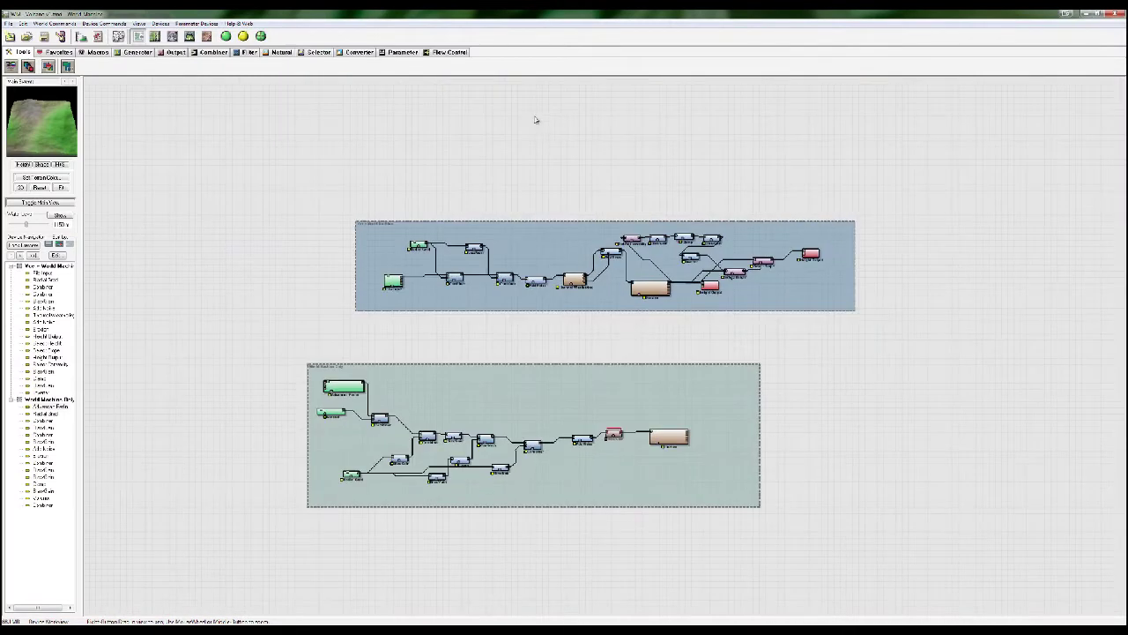
right_click_drag(395, 160, 479, 193)
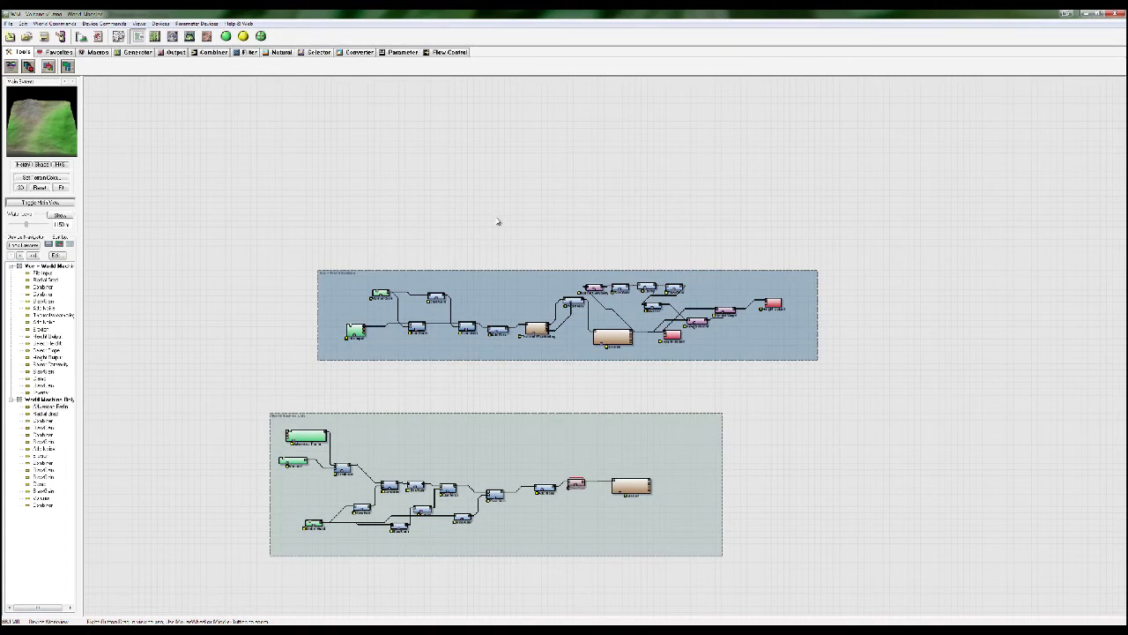
left_click(620, 344)
scroll(620, 343, "up", 2)
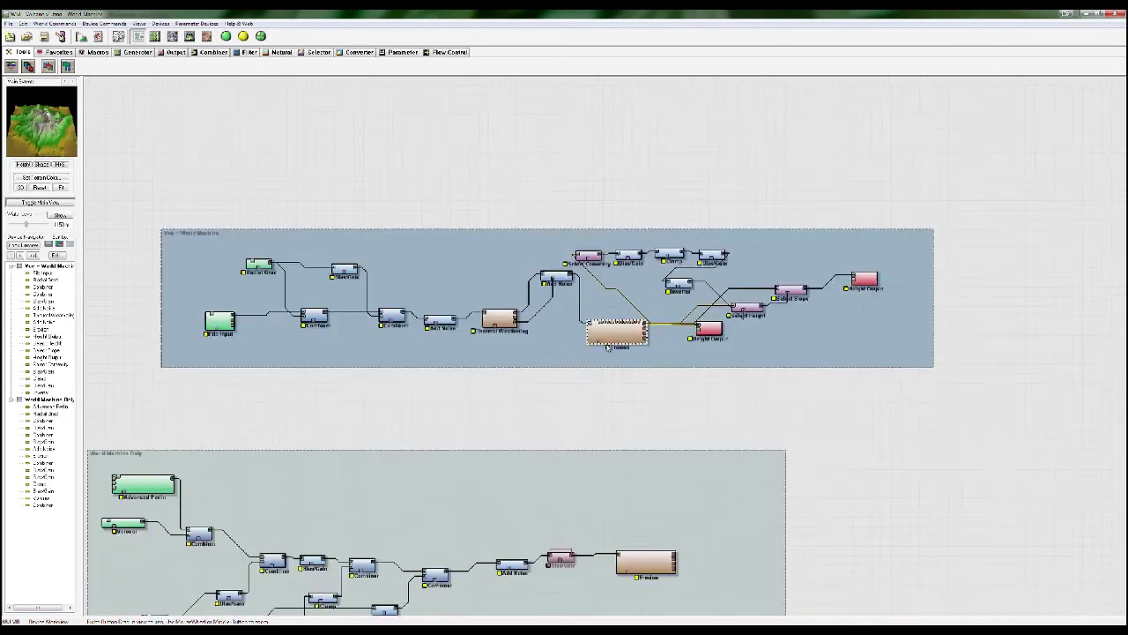
scroll(610, 316, "down", 4)
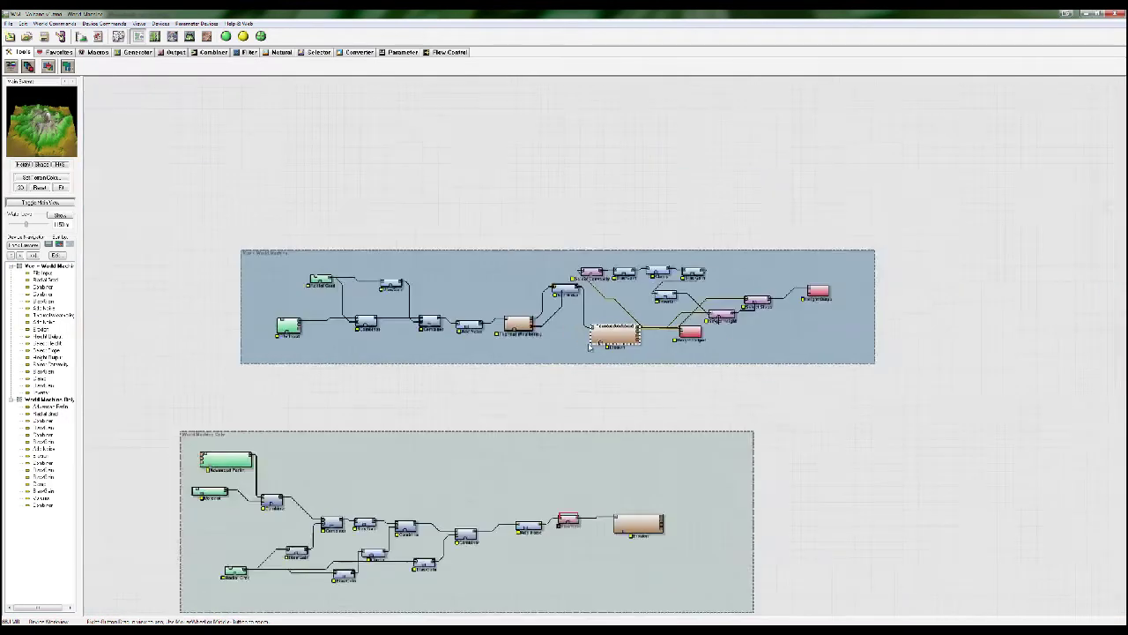
left_click(326, 191)
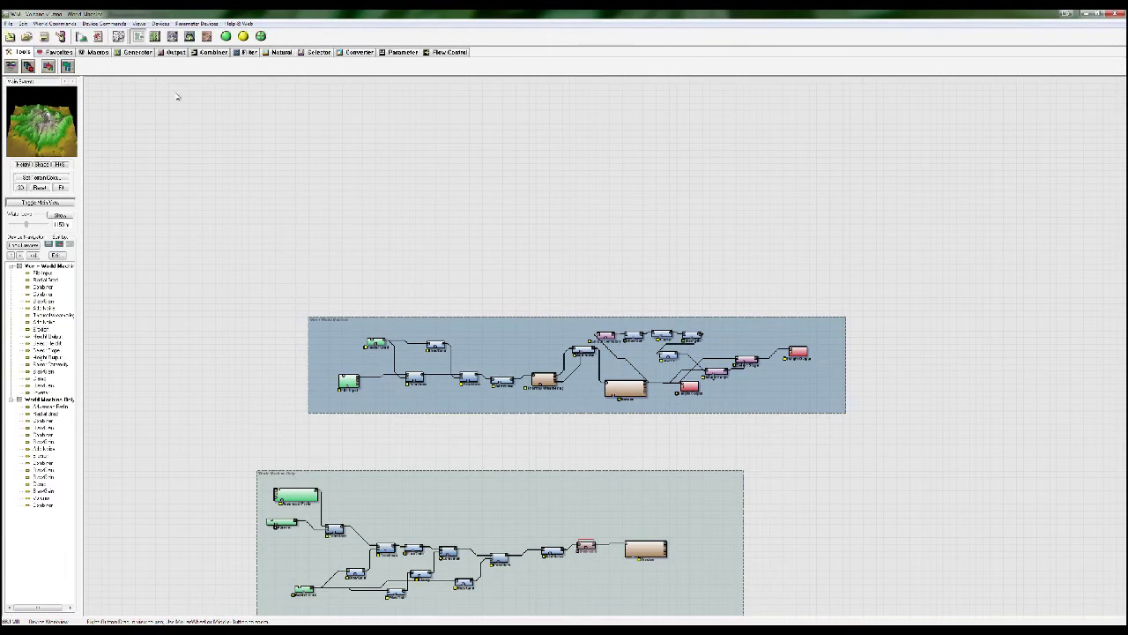
Add a File Input device in the empty space above the Vue + World Machine group
left_click(135, 52)
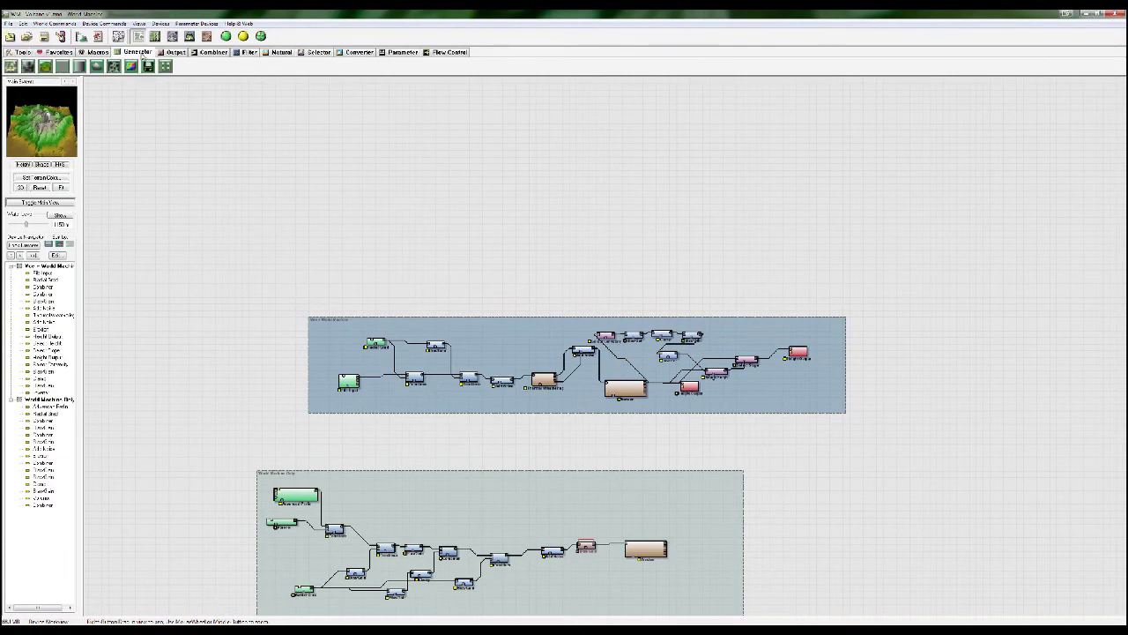
left_click(148, 67)
left_click(322, 208)
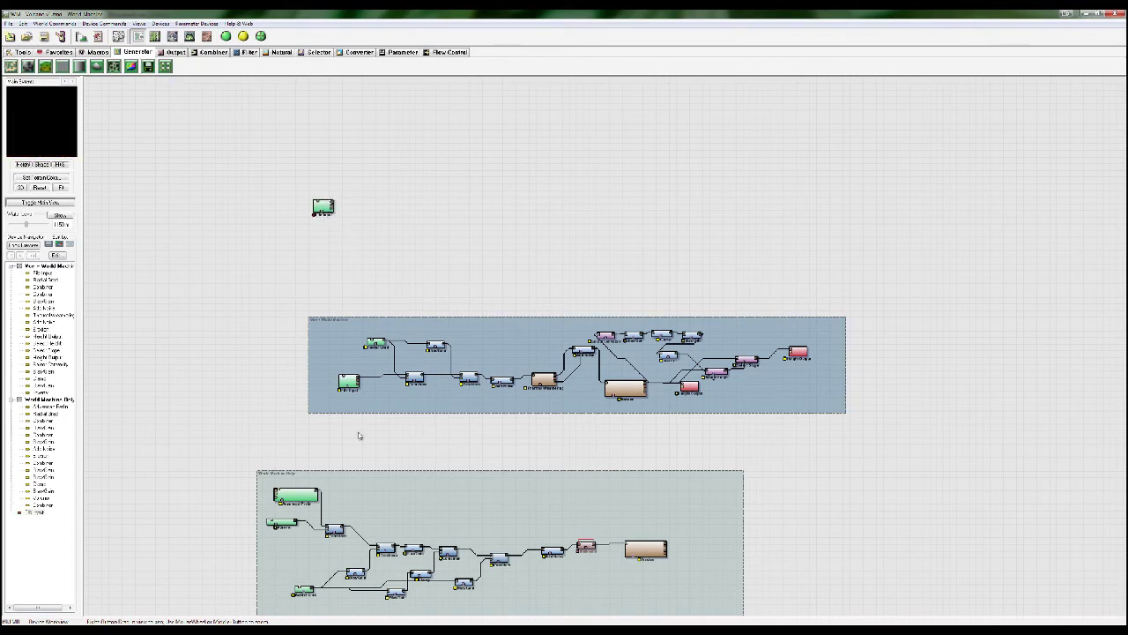
scroll(453, 241, "up", 1)
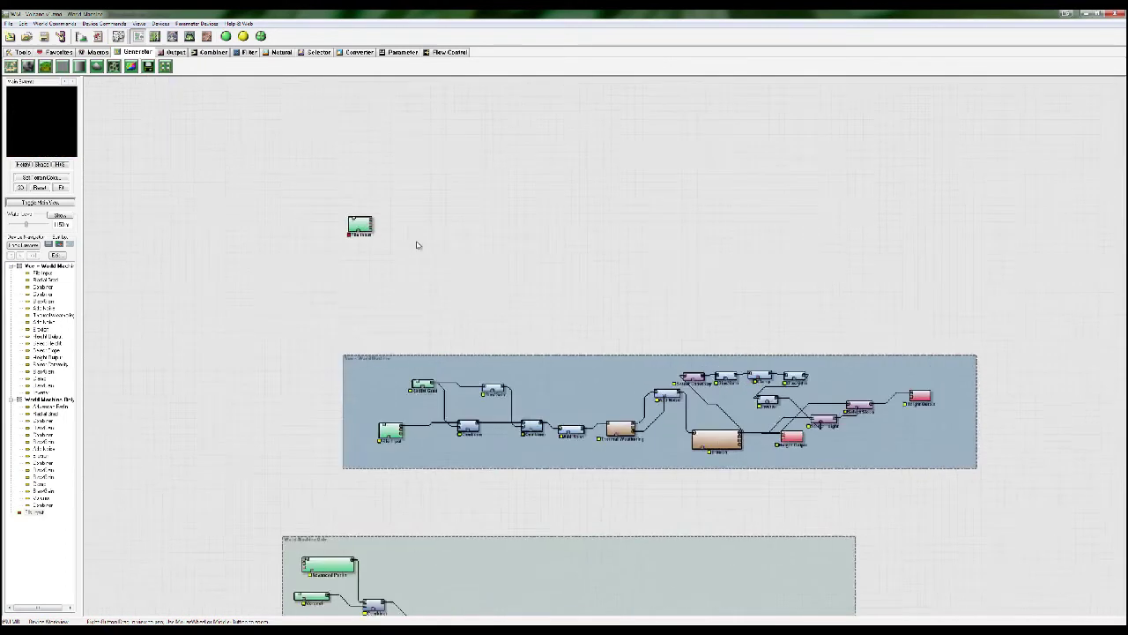
scroll(418, 245, "up", 2)
Load Vue Procedural Terrain Export.tga into the new File Input device
left_click(344, 321)
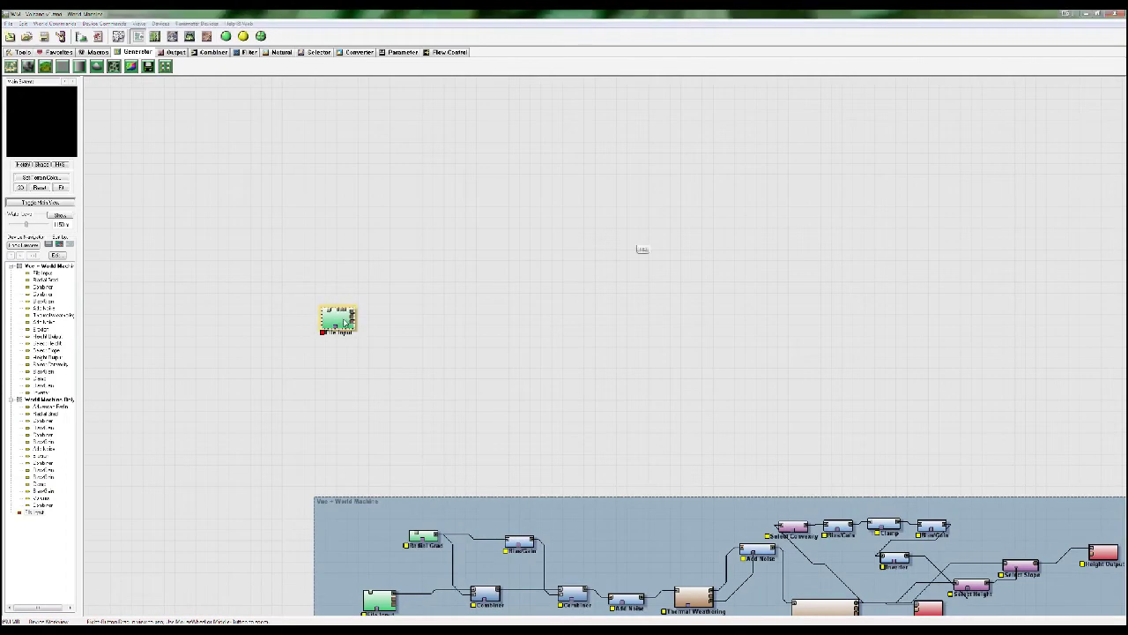
double_click(344, 322)
left_click(485, 287)
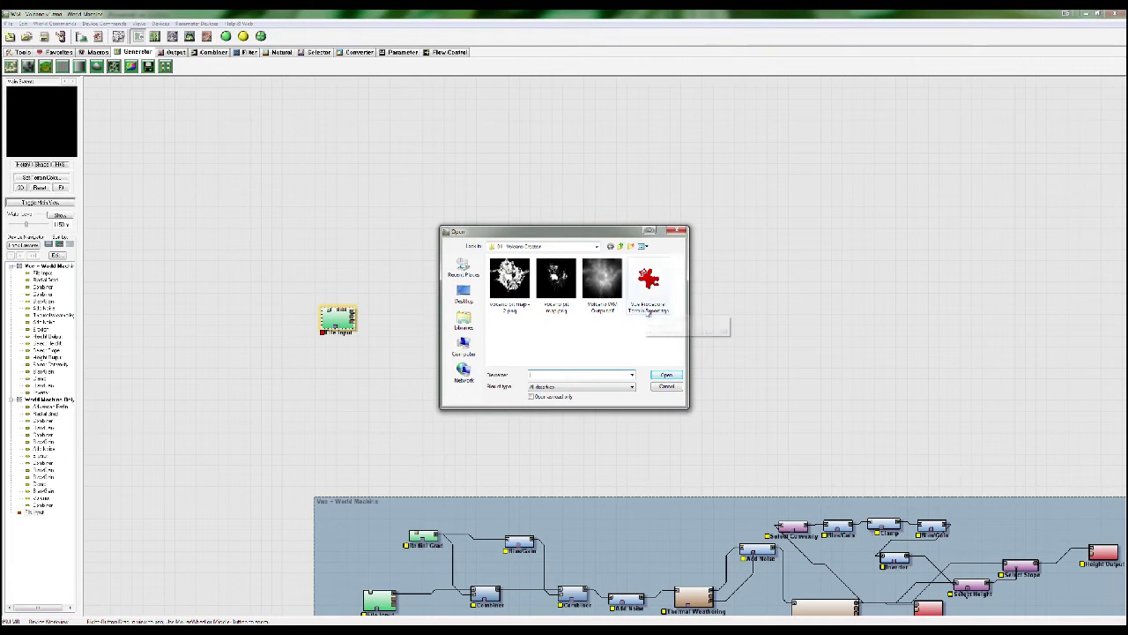
left_click(653, 289)
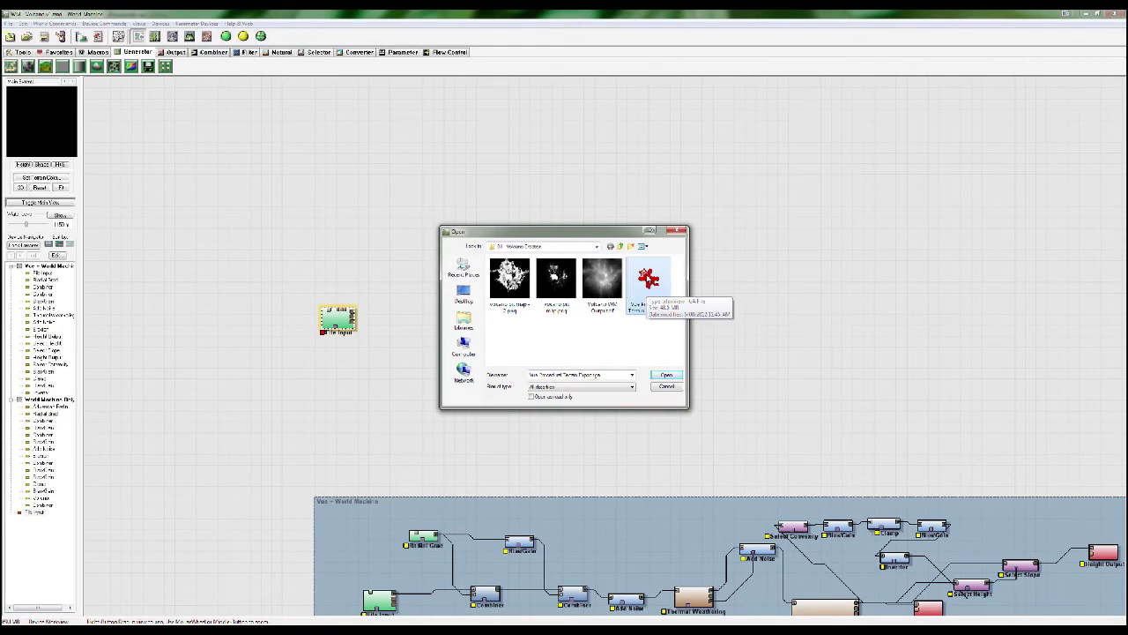
left_click(667, 375)
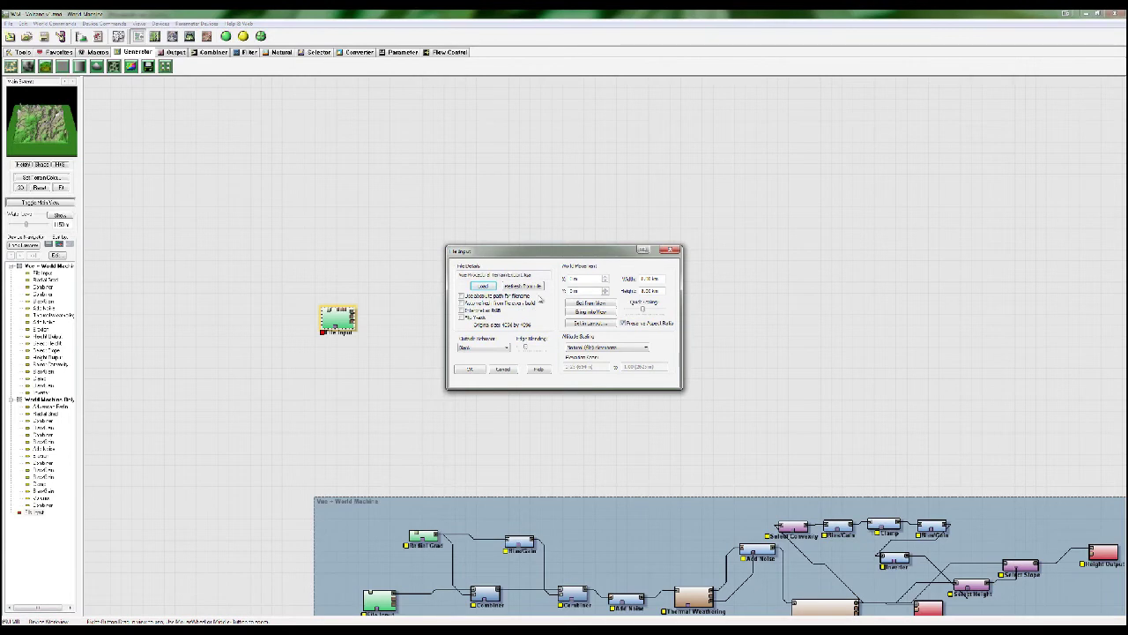
Fit the imported height map's world placement to the current view, check the altitude scaling options and accept the File Input settings
left_click_drag(644, 309, 641, 311)
left_click(597, 313)
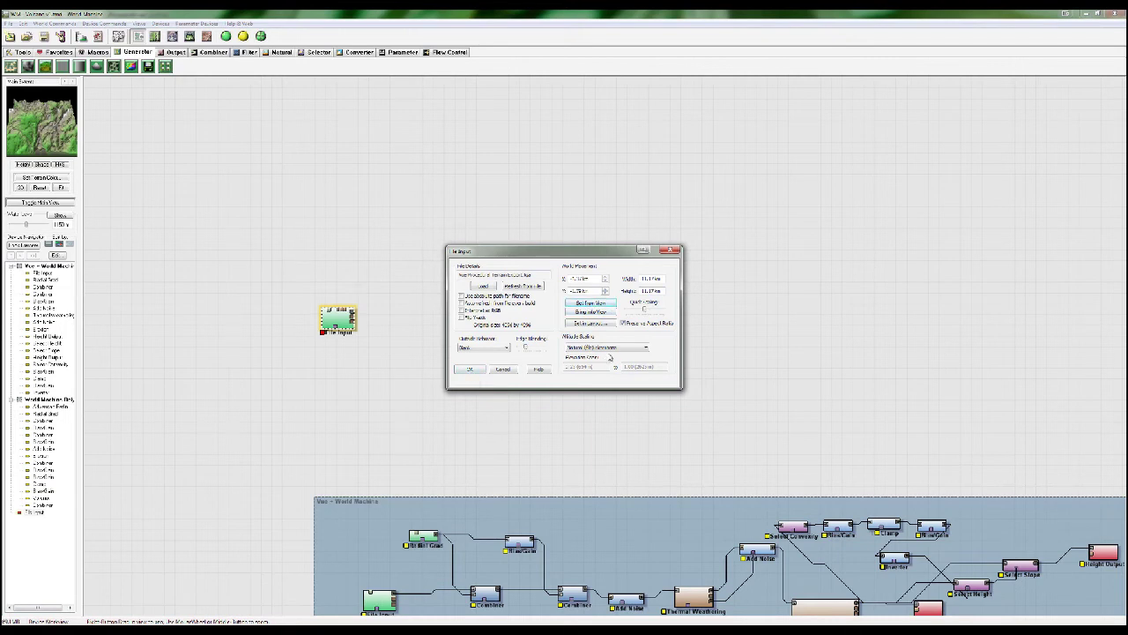
left_click(584, 349)
left_click(578, 364)
left_click(586, 348)
left_click(581, 355)
left_click(481, 370)
Show the imported terrain in the 3D view, build it at 2048 x 2048 and inspect the result
mouse_move(514, 338)
right_mouse_down()
mouse_move(645, 323)
mouse_move(520, 338)
right_mouse_up()
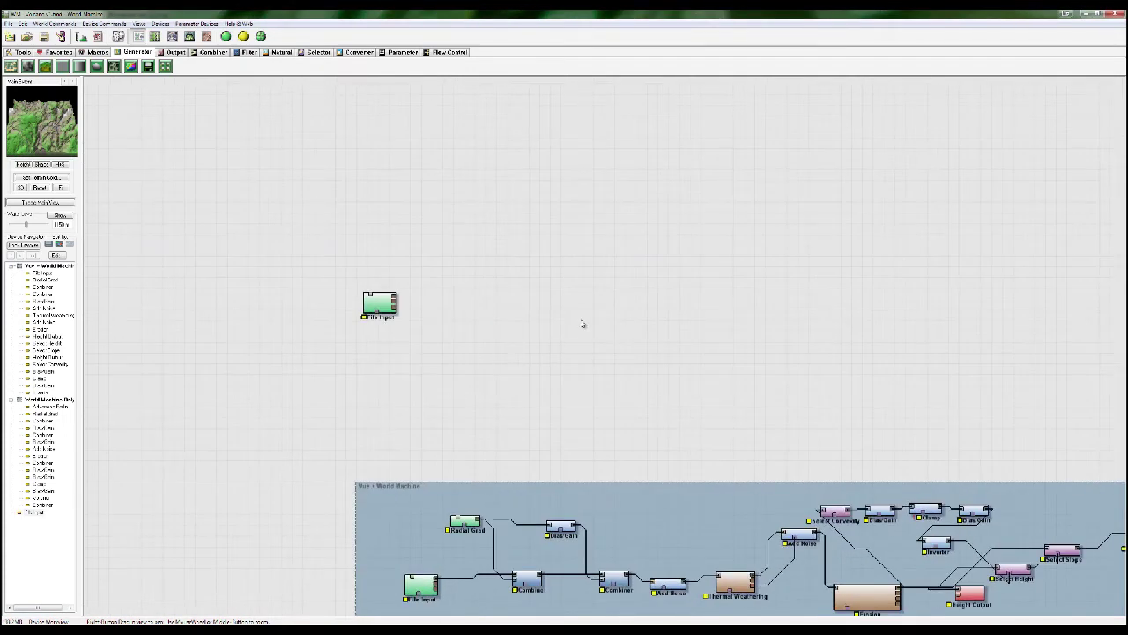
right_click_drag(538, 315, 529, 321)
right_click_drag(406, 342, 477, 335)
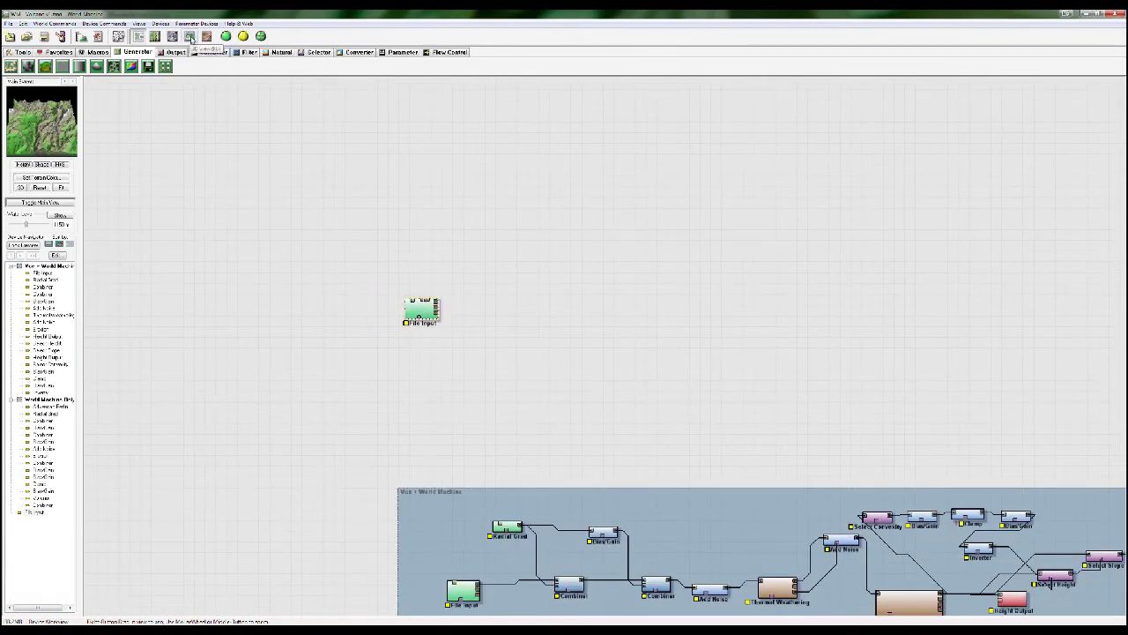
left_click(192, 41)
mouse_move(719, 374)
left_mouse_down()
mouse_move(781, 352)
mouse_move(720, 400)
mouse_move(721, 377)
left_mouse_up()
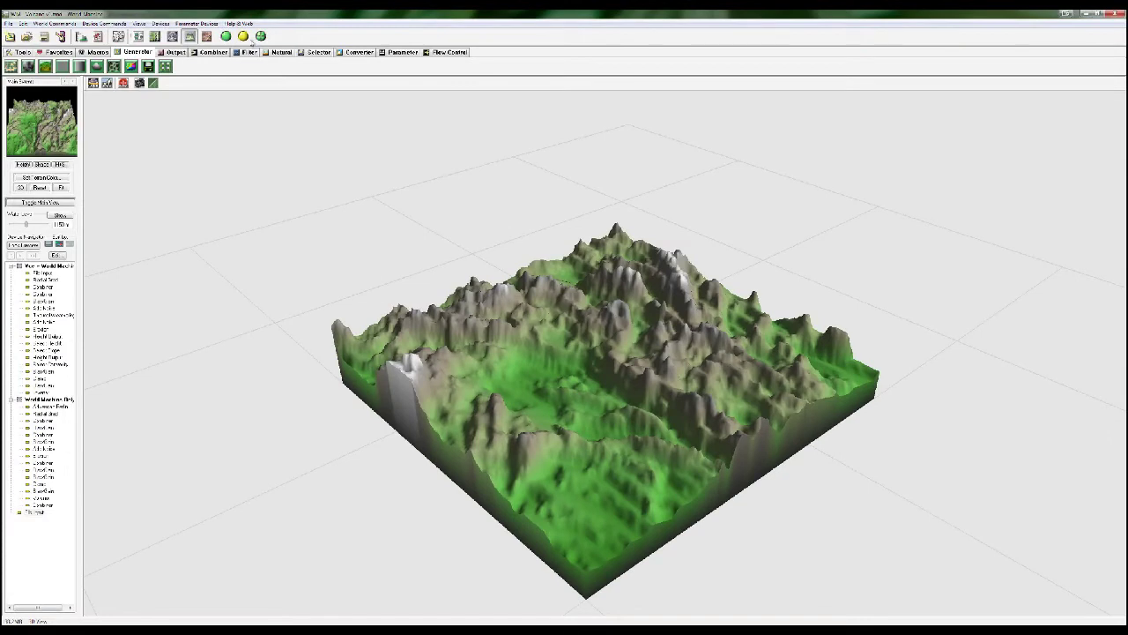
left_click(244, 37)
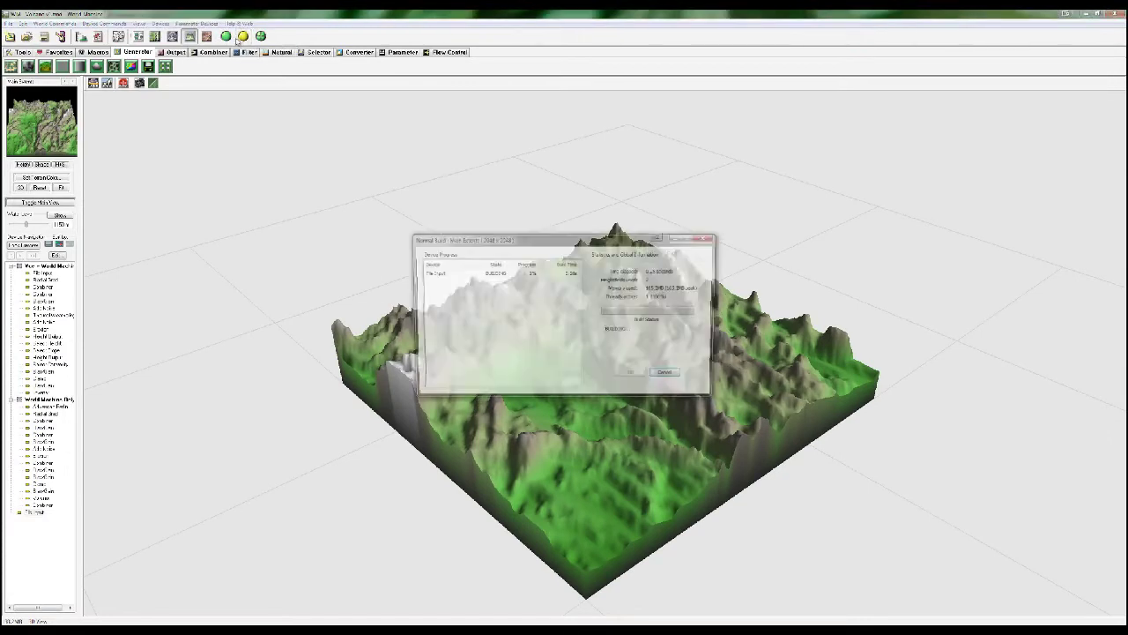
left_click_drag(471, 374, 731, 414)
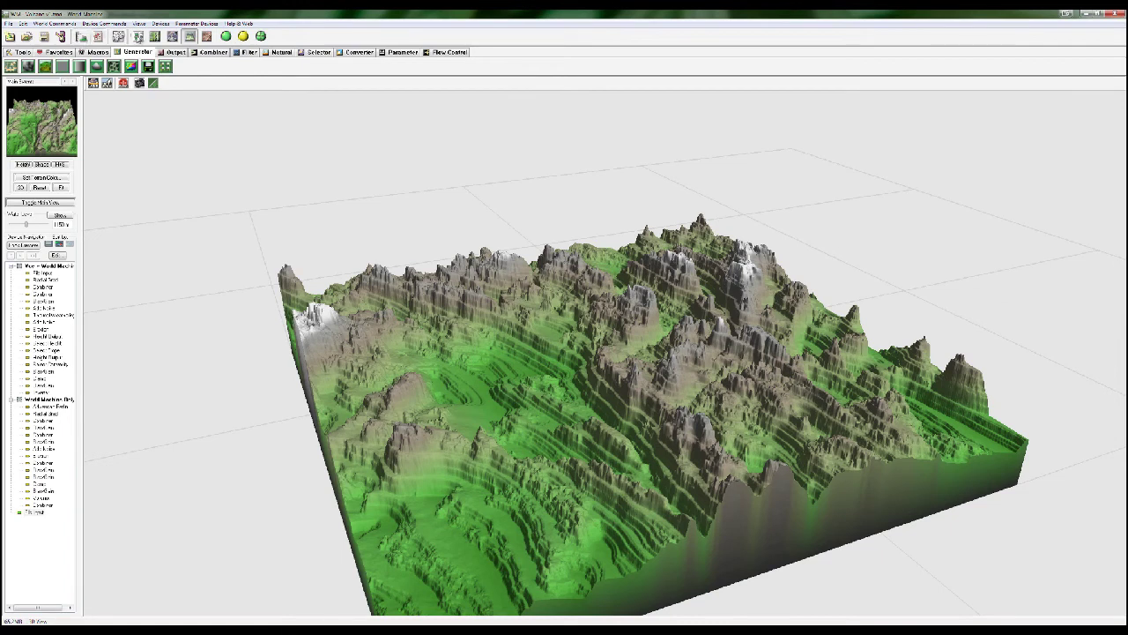
Return to the device workview and move the Vue + World Machine group closer above the World Machine Only group, aligning their starting edges
left_click(138, 36)
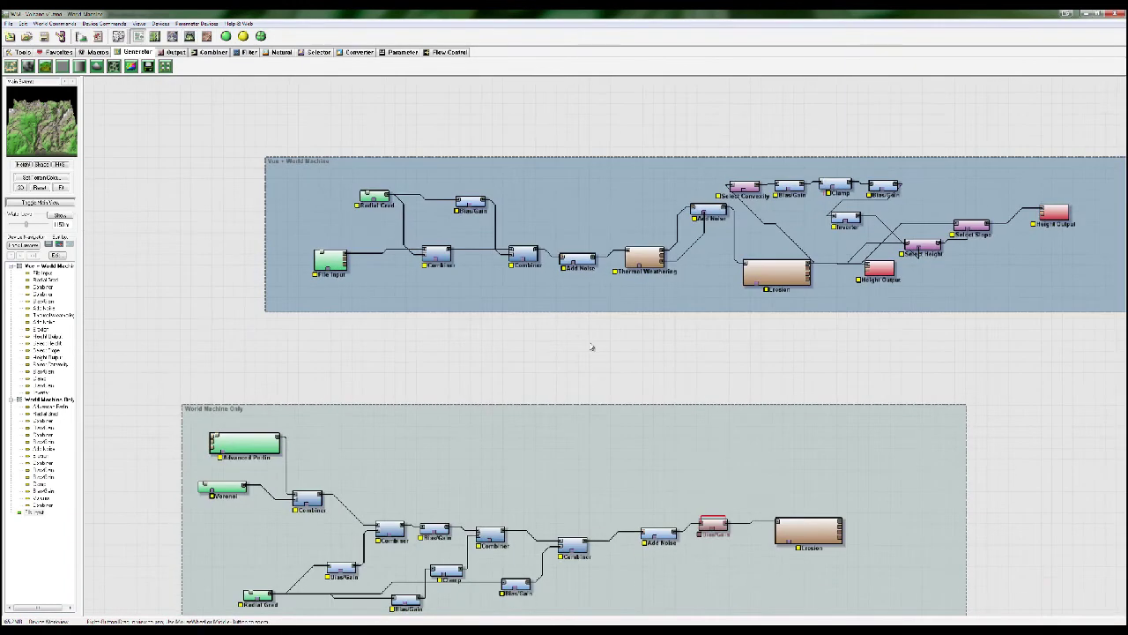
scroll(591, 346, "down", 3)
scroll(590, 373, "up", 2)
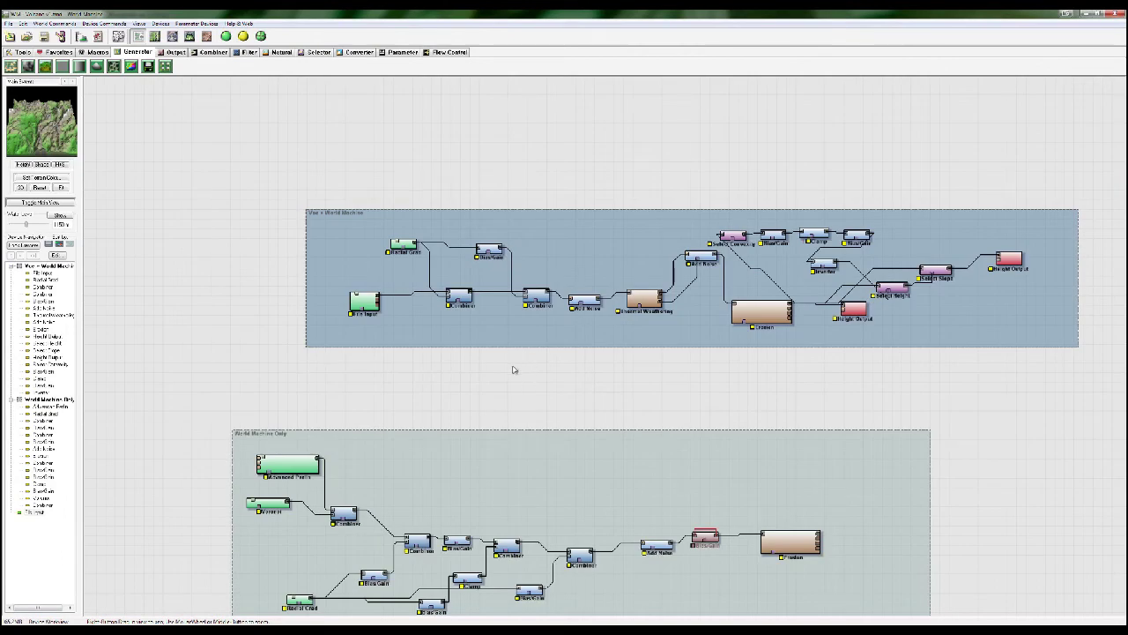
right_click_drag(512, 376, 448, 275)
left_click_drag(271, 143, 202, 194)
Compare the device networks of the Vue + World Machine and World Machine Only groups
left_click_drag(138, 121, 732, 527)
left_click(732, 528)
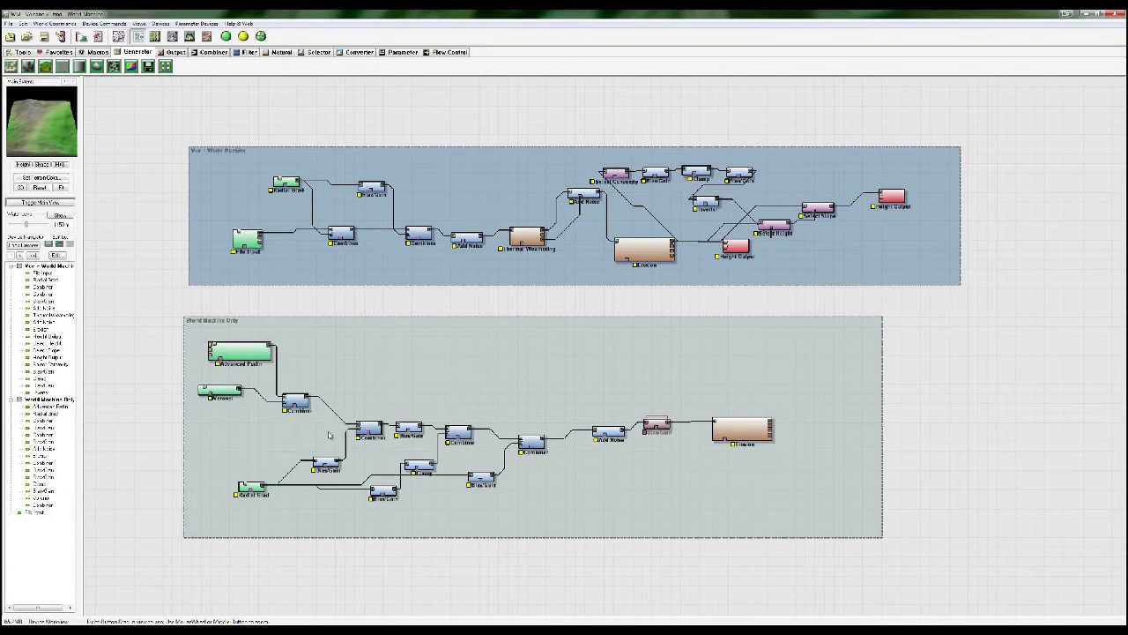
left_click_drag(184, 131, 193, 180)
left_click(237, 125)
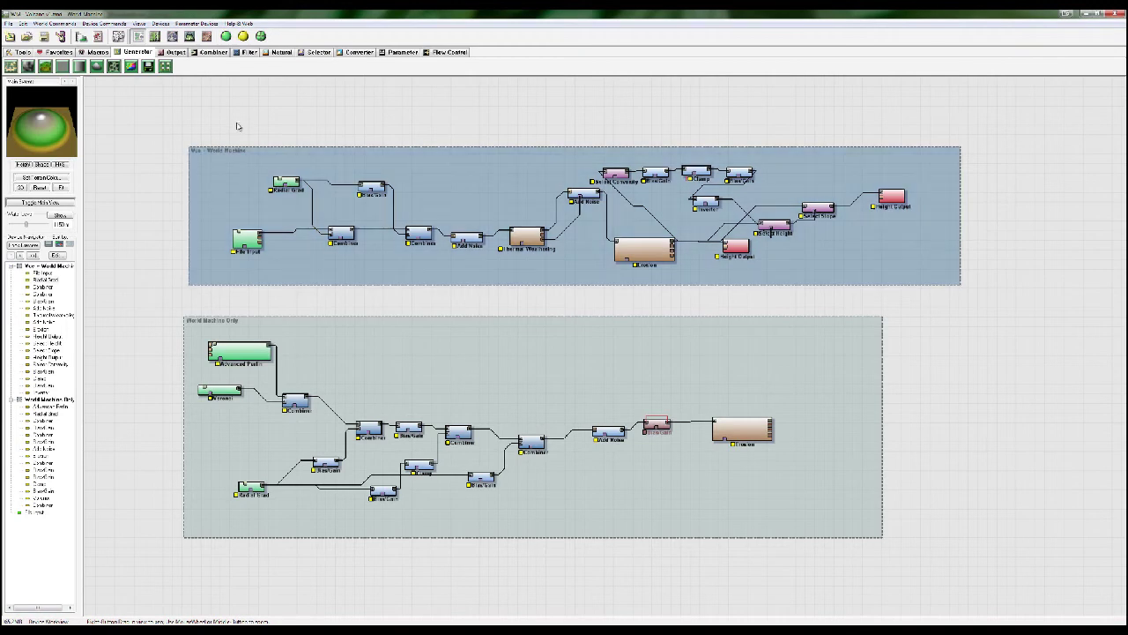
scroll(724, 465, "up", 1)
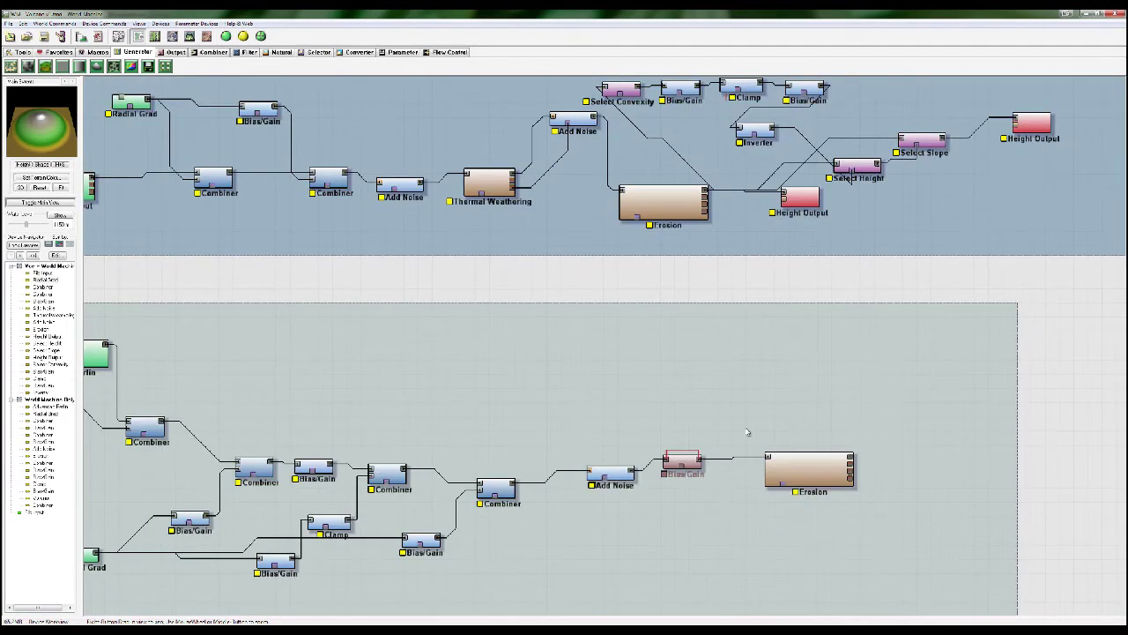
scroll(778, 452, "down", 2)
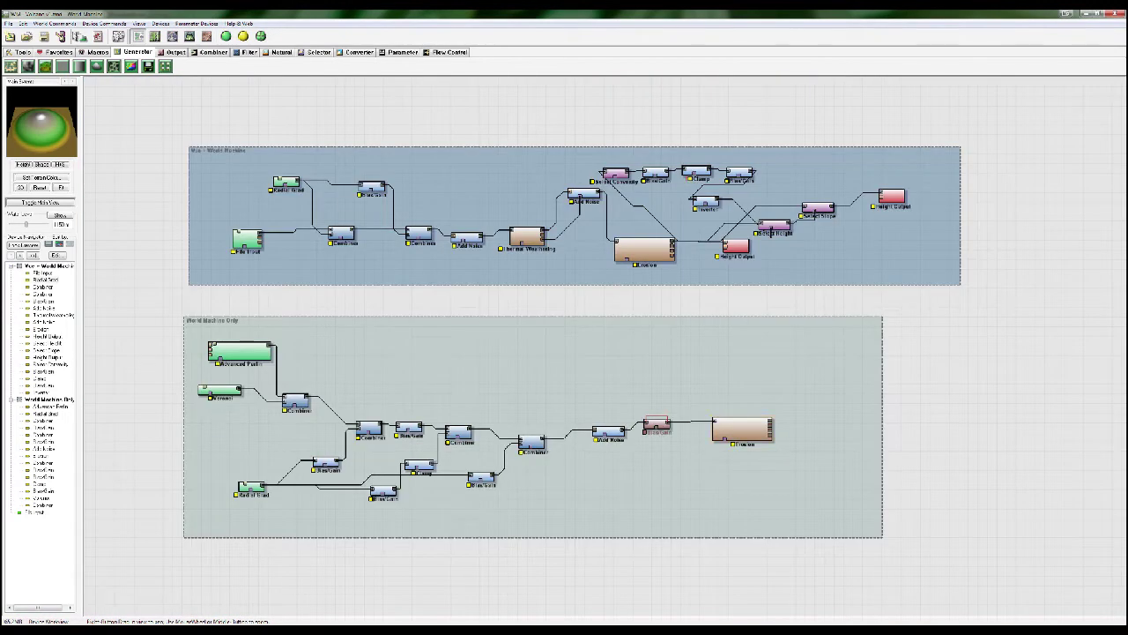
Set the normal build resolution to 512 x 512 in the project settings and build the world
left_click(82, 36)
left_click_drag(651, 280, 636, 282)
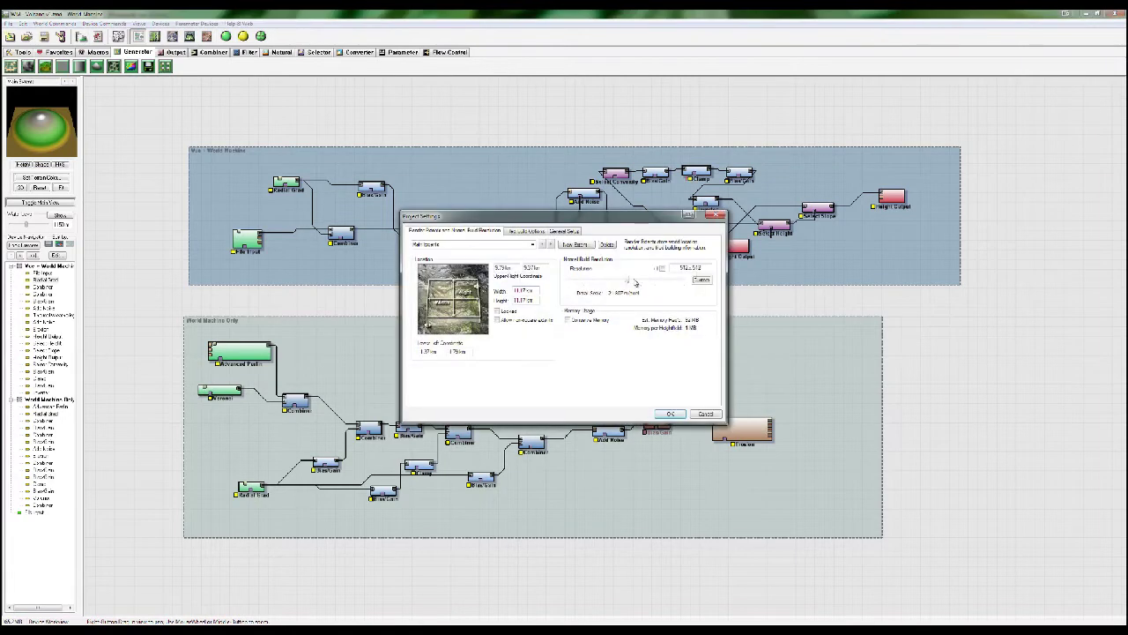
left_click(670, 413)
left_click(242, 36)
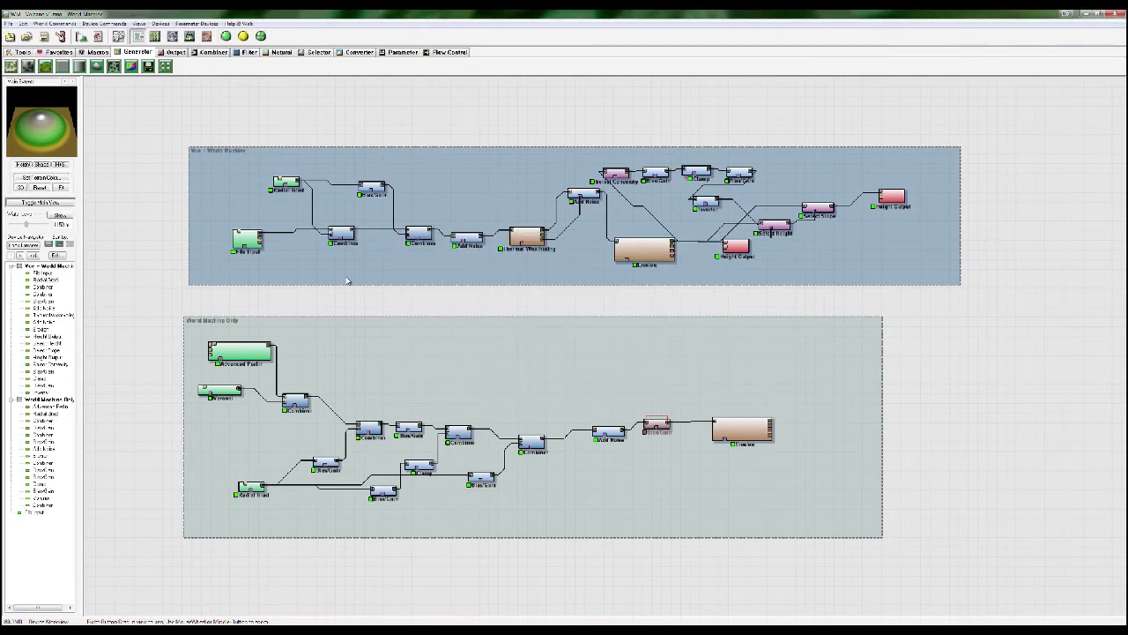
View the output of the World Machine Only group's Erosion device and inspect the volcano in 3D
right_click(752, 430)
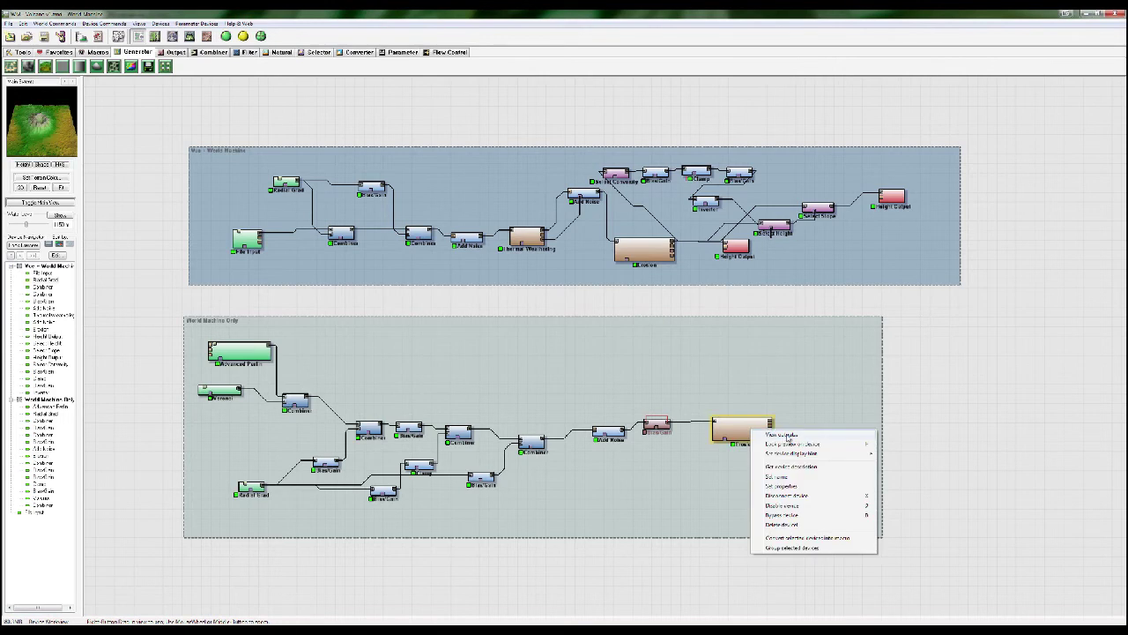
left_click(788, 437)
left_click_drag(715, 451, 796, 396)
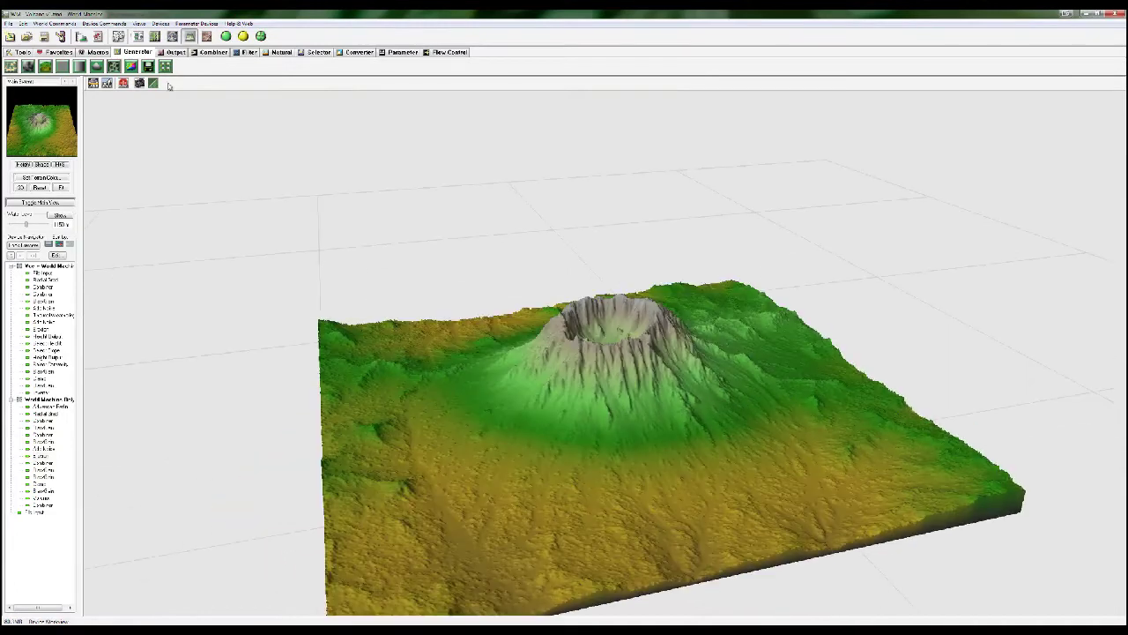
Set the normal build resolution to 1024 x 1024, start the build and check the devices' progress
left_click(81, 36)
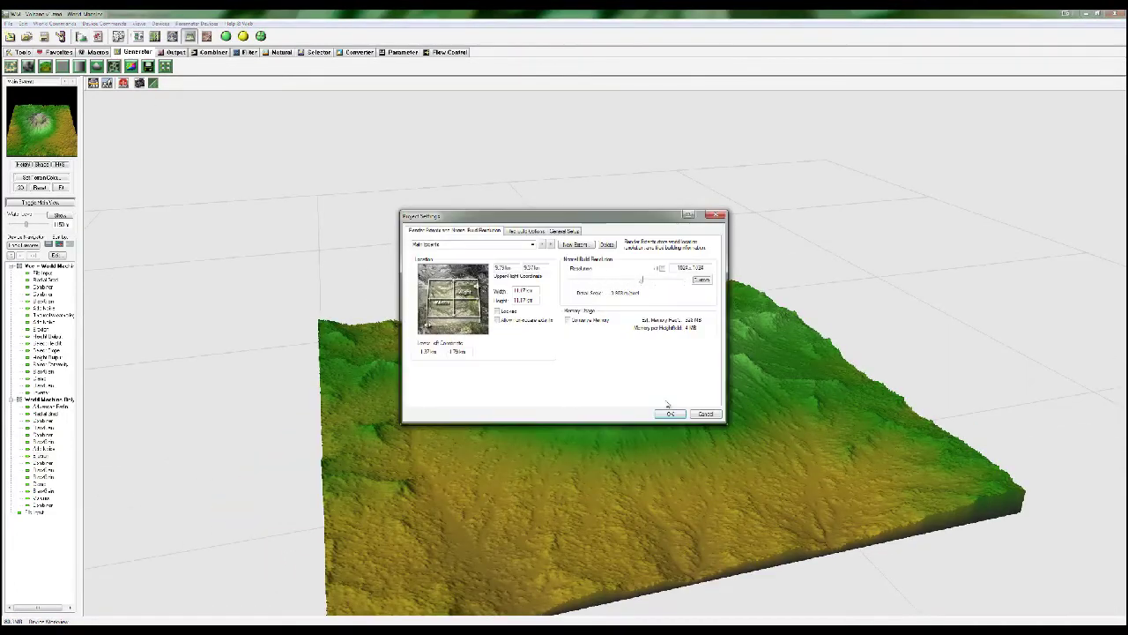
left_click(667, 410)
left_click(226, 37)
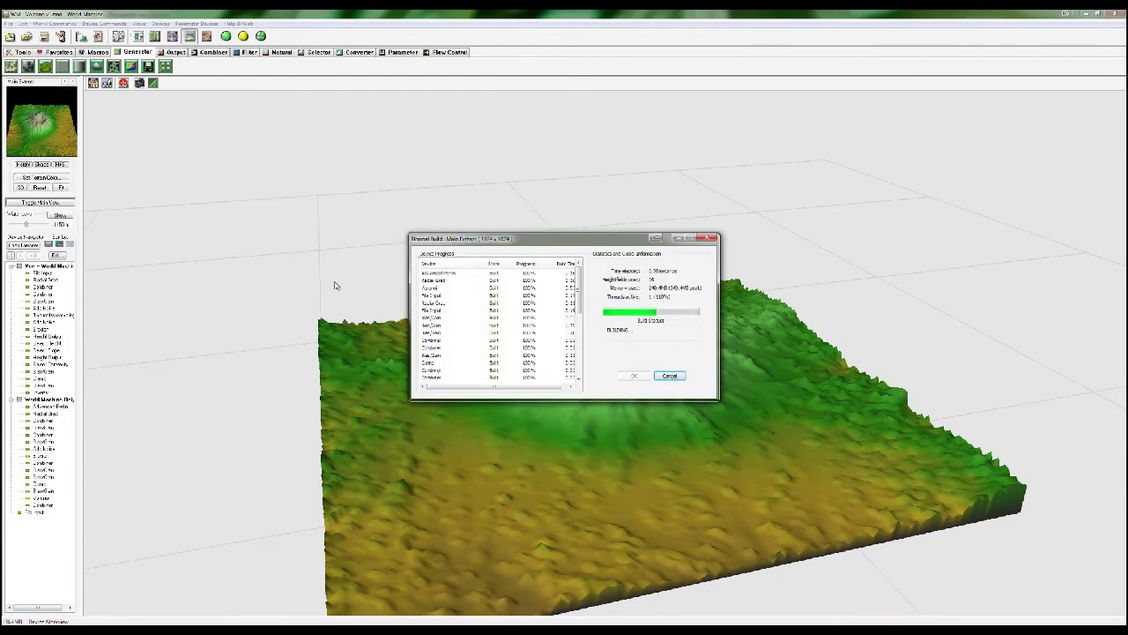
left_click_drag(579, 273, 584, 348)
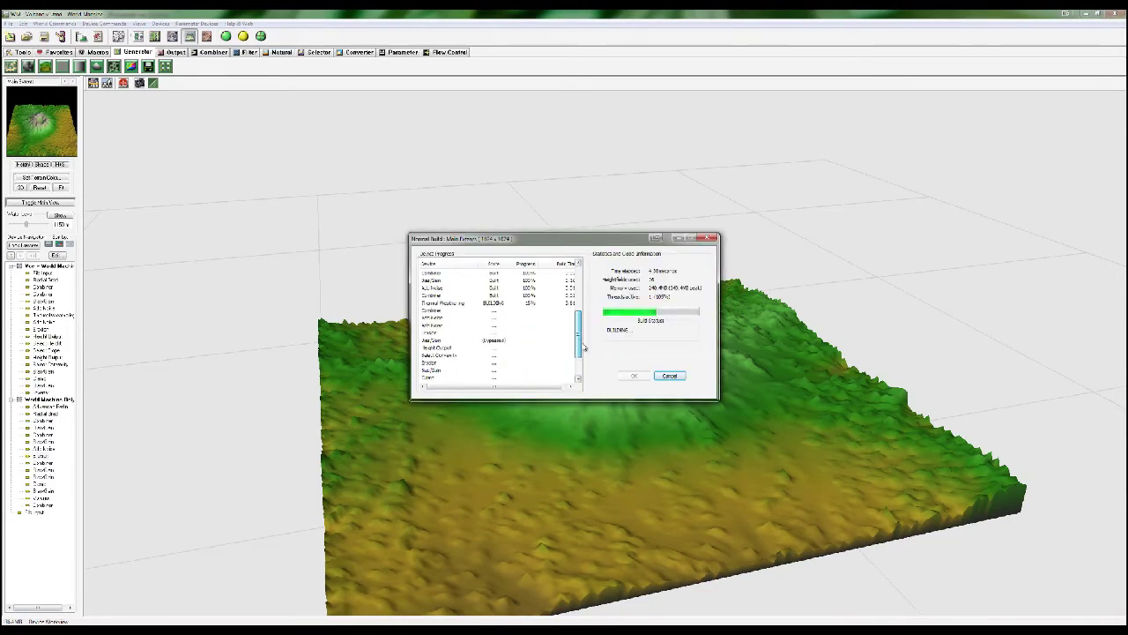
Follow the devices' progress through the end of the 1024 x 1024 build and close the build report
left_click(448, 303)
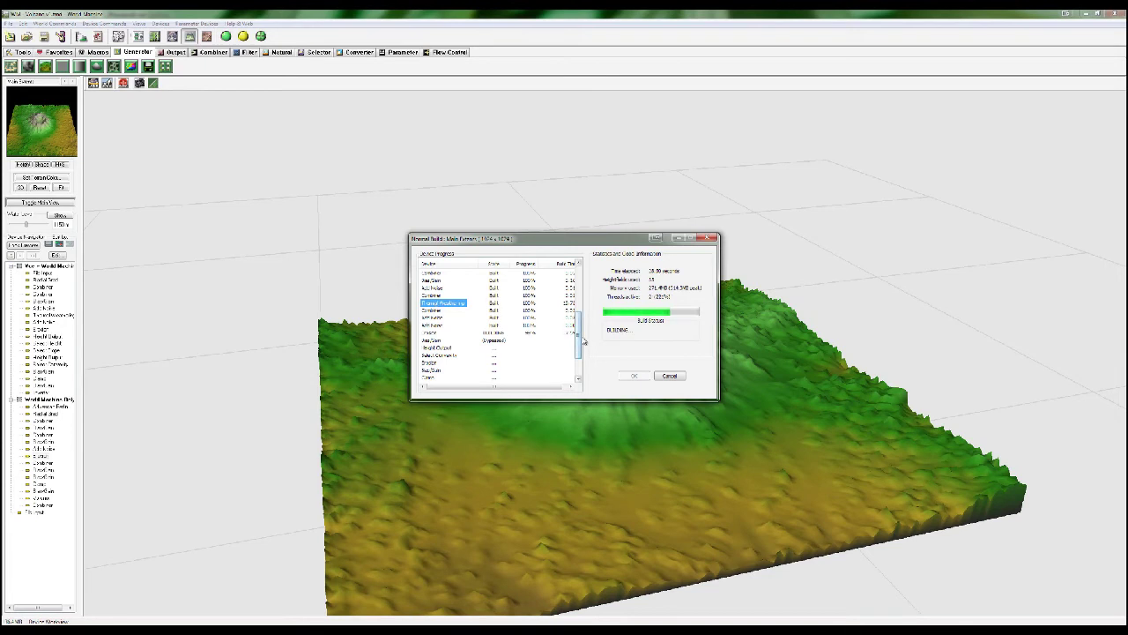
left_click_drag(579, 348, 580, 372)
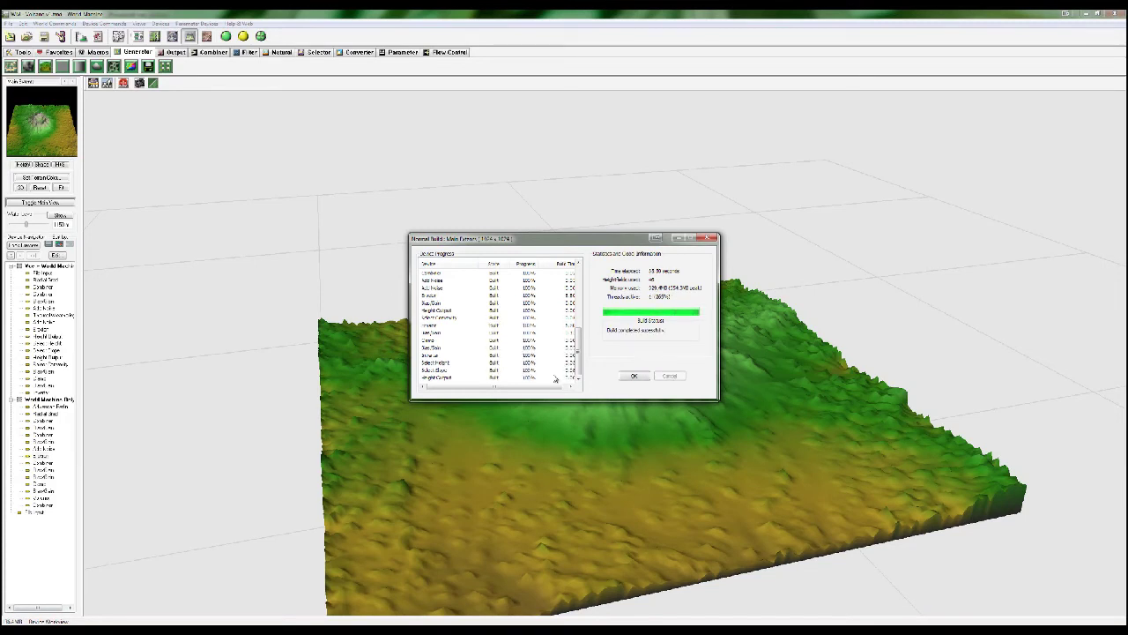
left_click(634, 375)
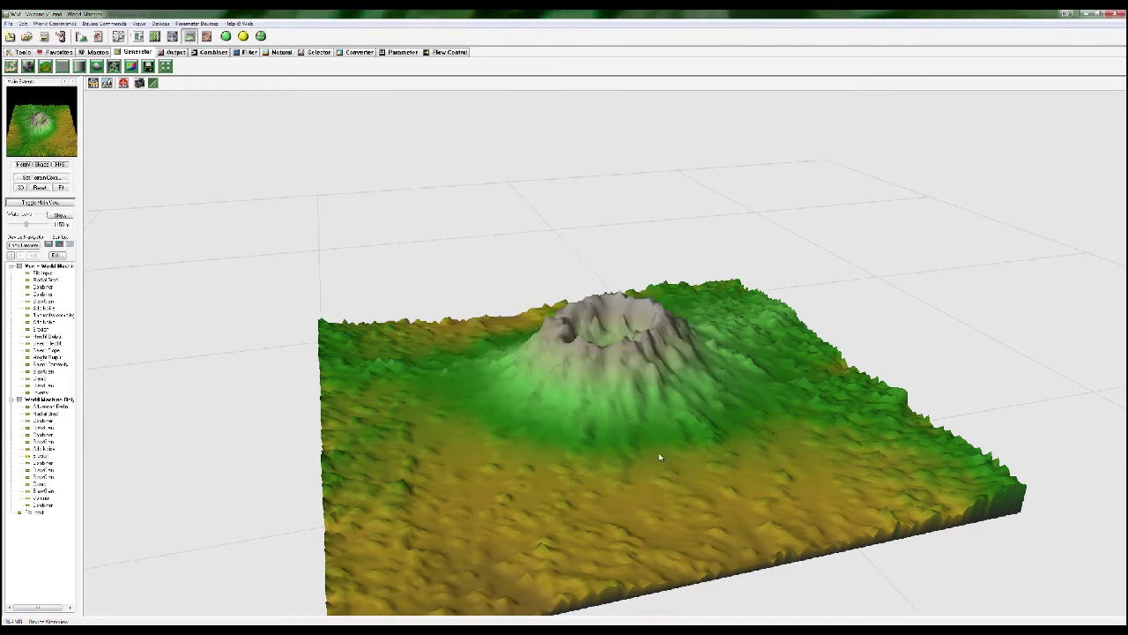
Inspect the rebuilt World Machine Only volcano in 3D from several angles, including the crater up close
left_click_drag(768, 447, 654, 478)
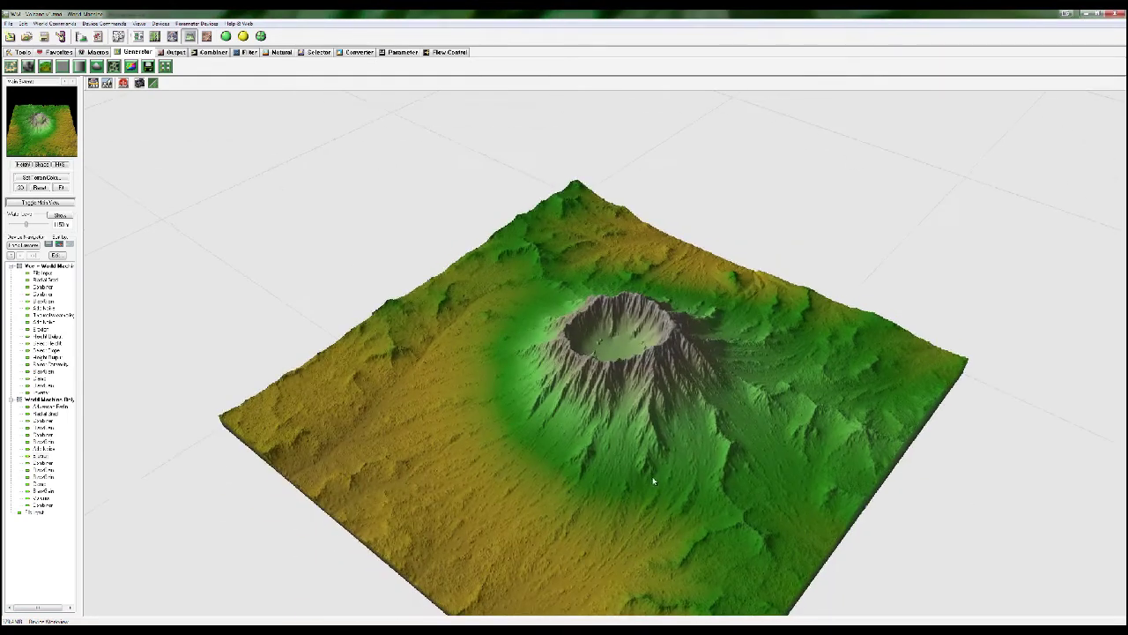
left_click_drag(696, 385, 488, 446)
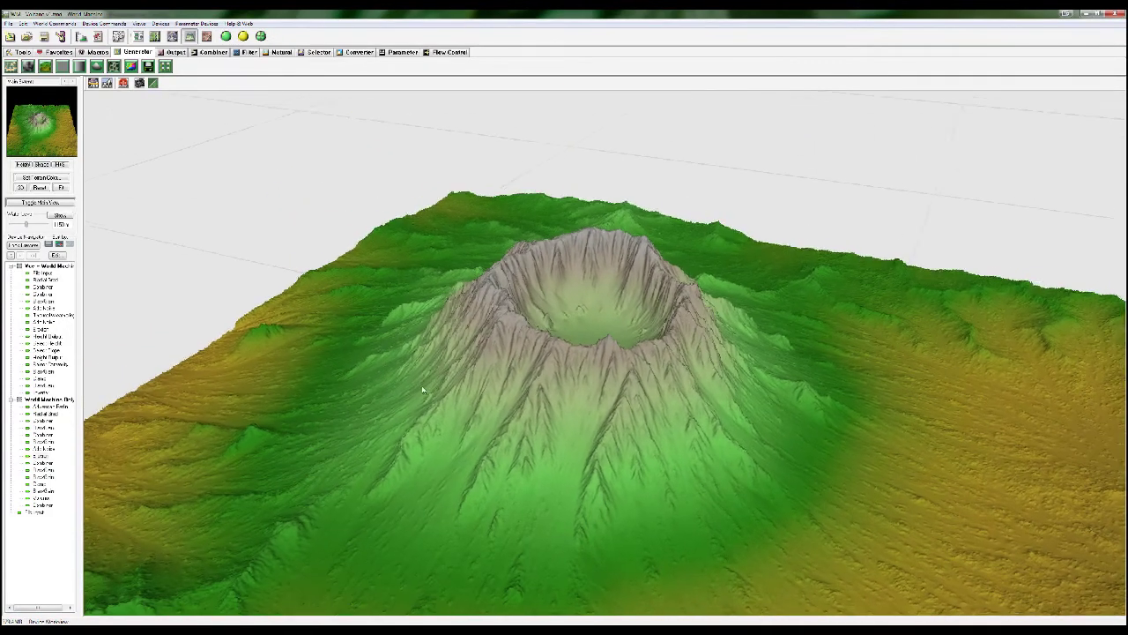
left_click(138, 84)
left_click_drag(401, 372, 476, 349)
scroll(720, 384, "up", 3)
left_click_drag(720, 380, 581, 361)
scroll(558, 357, "down", 3)
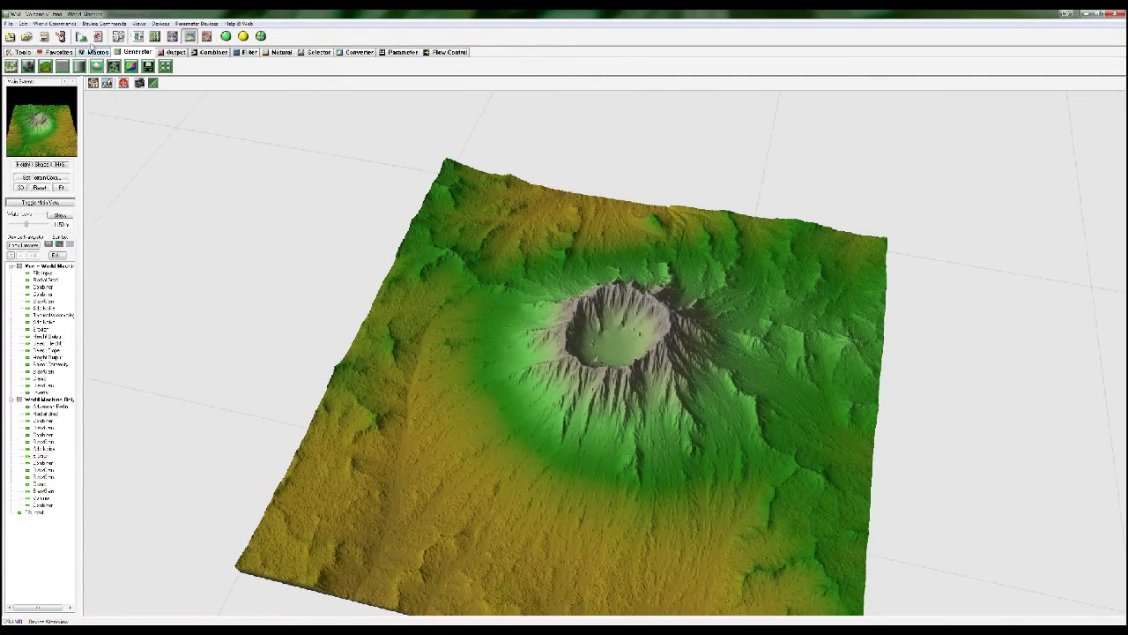
View the final Height Output at the end of the Vue + World Machine network in 3D
left_click(139, 36)
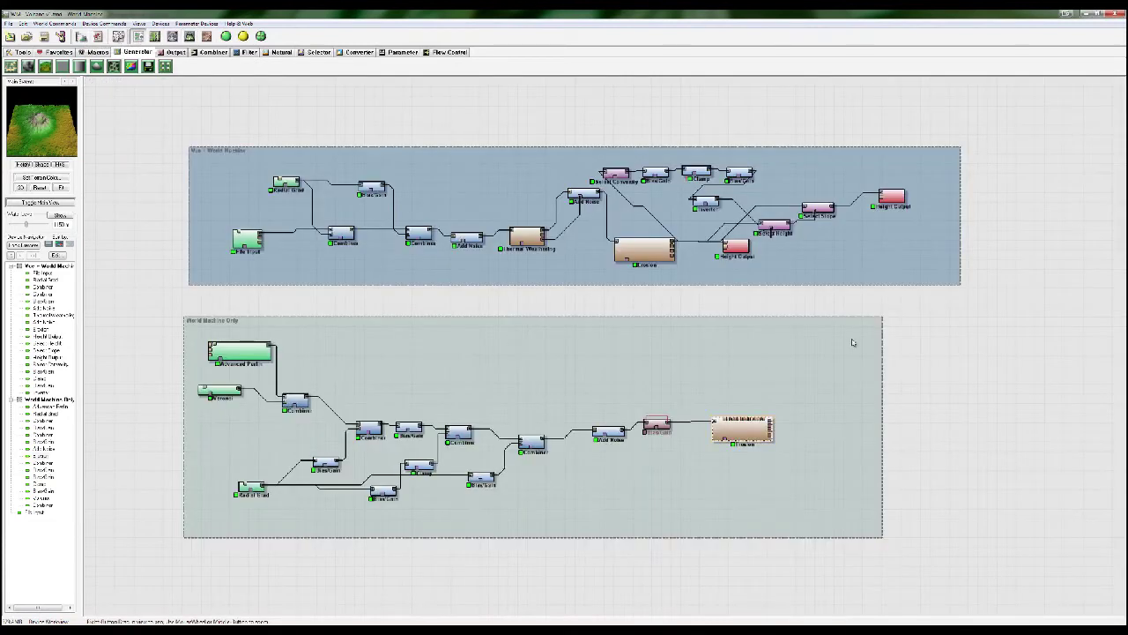
left_click(893, 209)
right_click(893, 209)
left_click(925, 208)
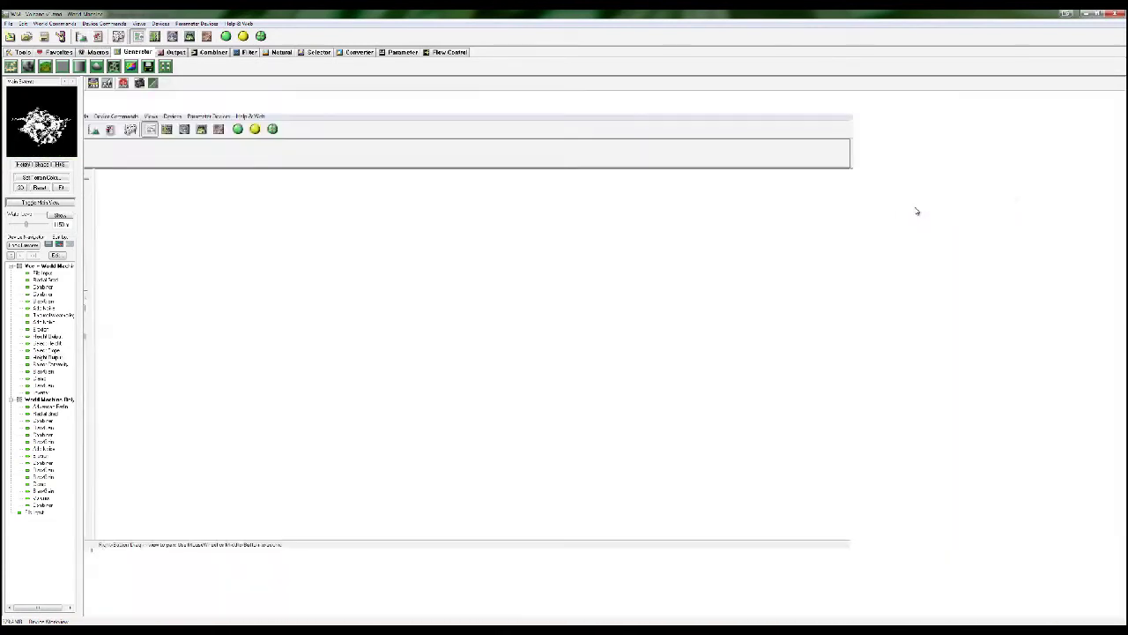
View the Height Output beside the Vue + World Machine group's Erosion device in 3D and inspect the terrain from above
left_click(138, 36)
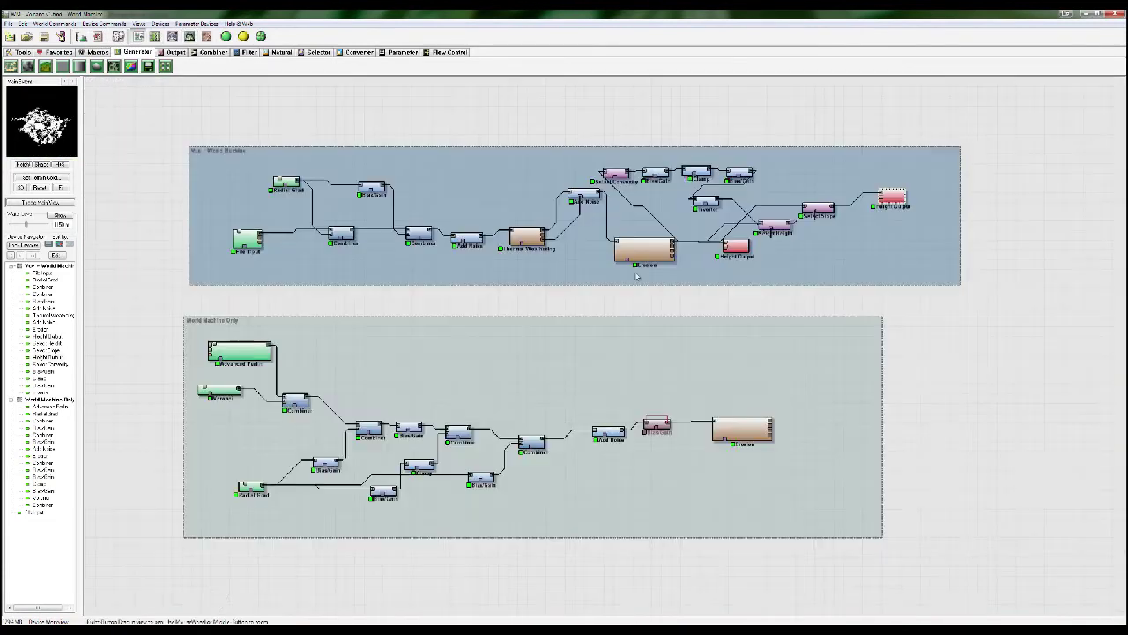
left_click(740, 247)
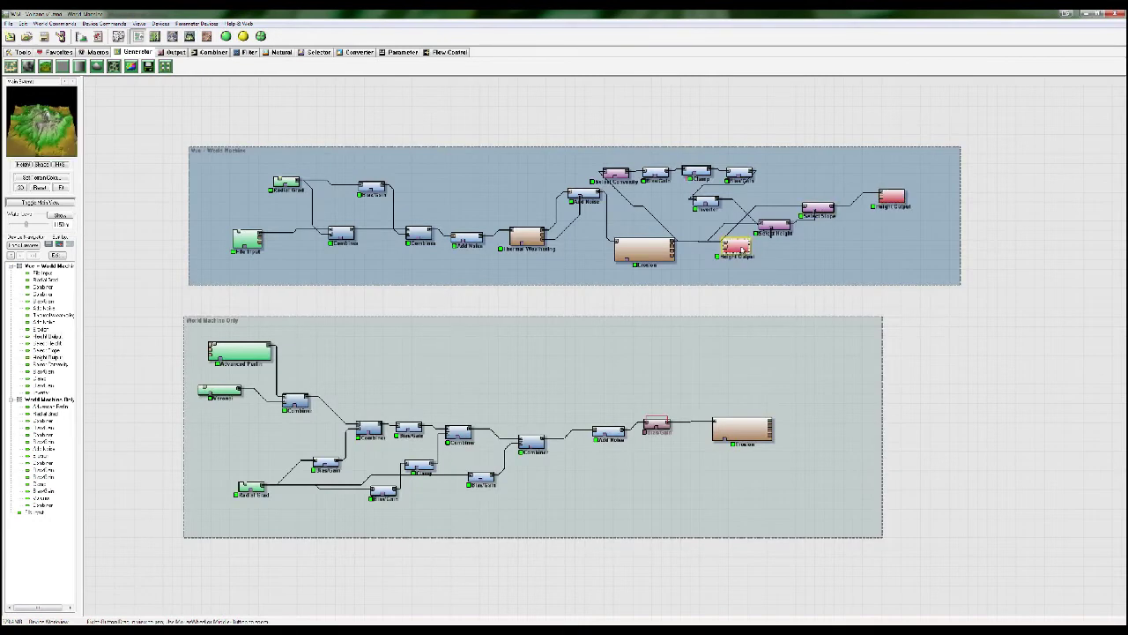
right_click(743, 247)
left_click(765, 254)
left_click_drag(521, 377, 694, 361)
left_click_drag(420, 274, 326, 457)
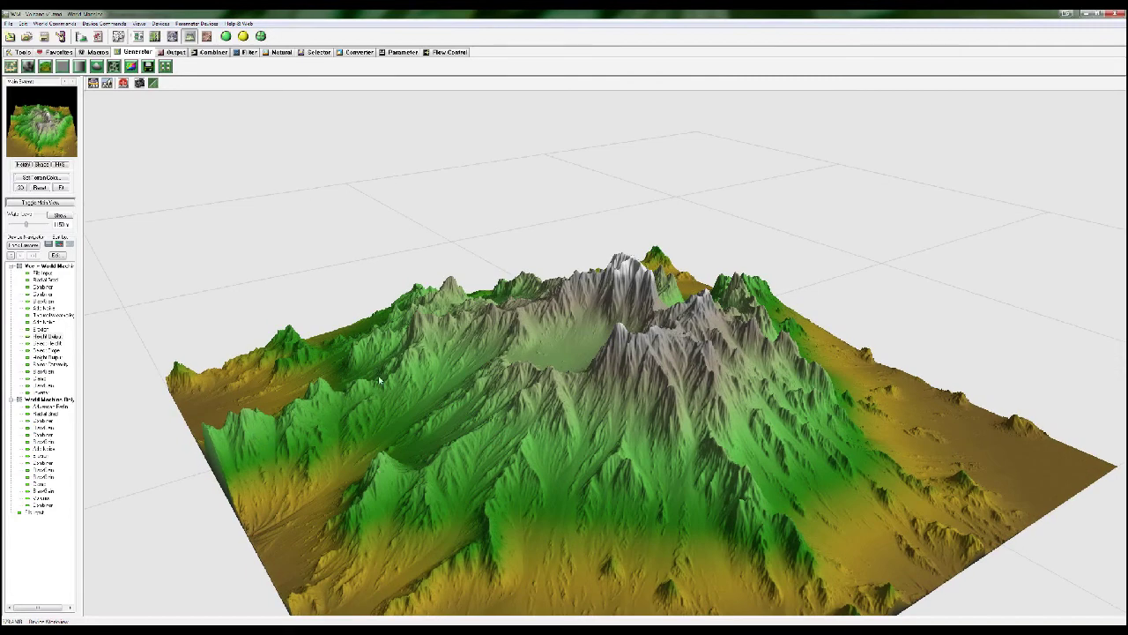
left_click_drag(432, 348, 346, 385)
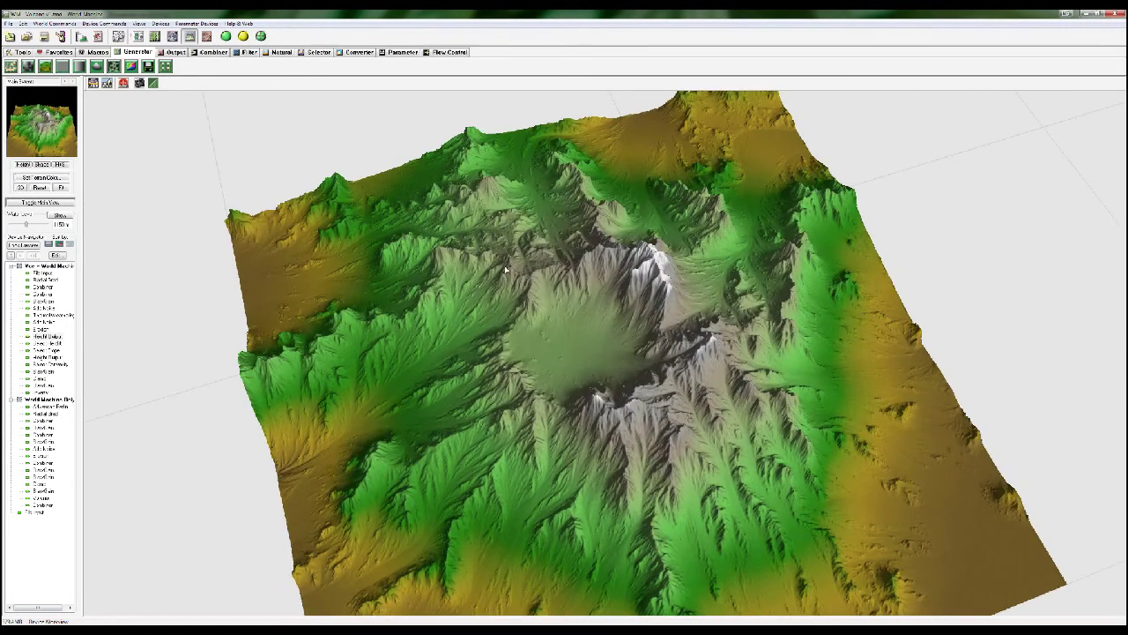
left_click_drag(577, 187, 534, 111)
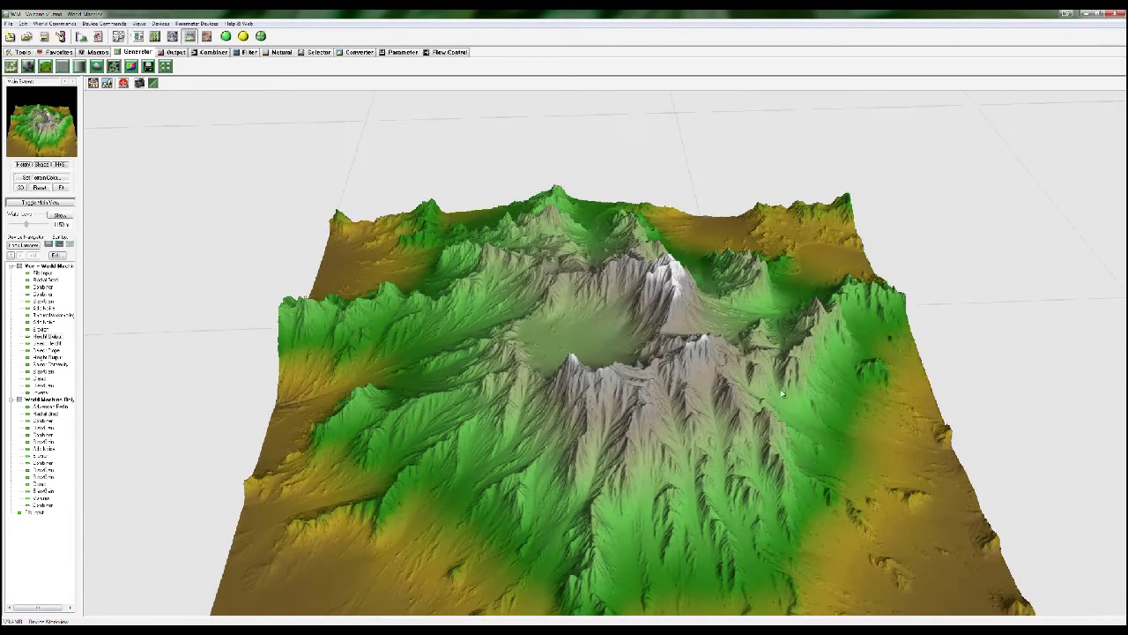
Examine the slopes, ridges and crater of the Vue-based eroded terrain from low and close viewpoints
left_click_drag(832, 313, 745, 415)
scroll(784, 395, "up", 5)
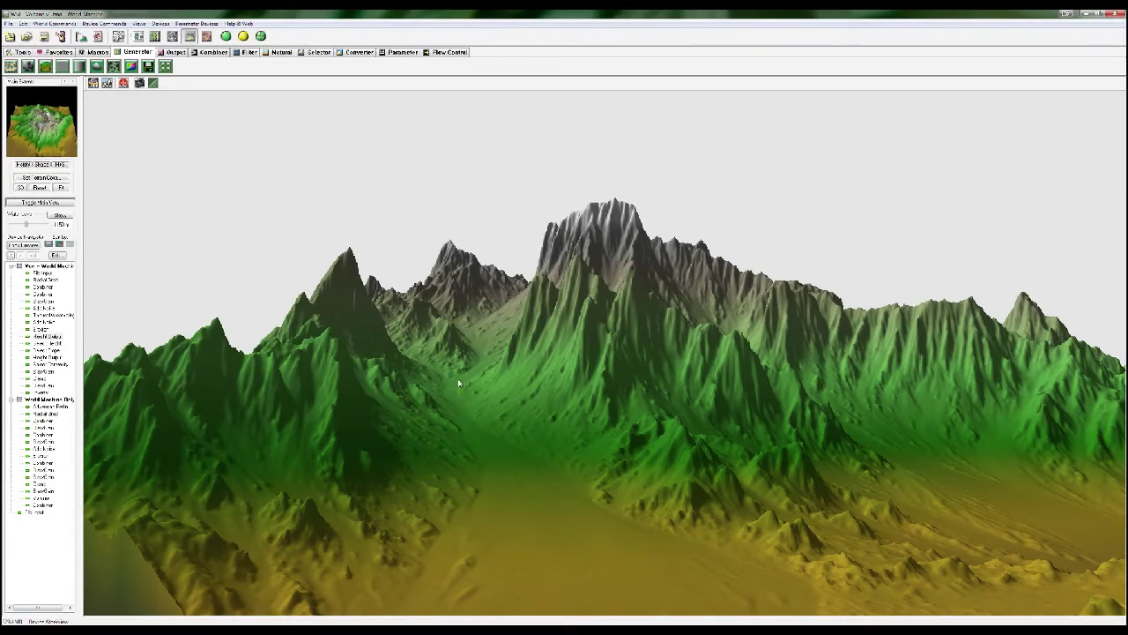
left_click_drag(511, 327, 675, 381)
scroll(674, 381, "up", 5)
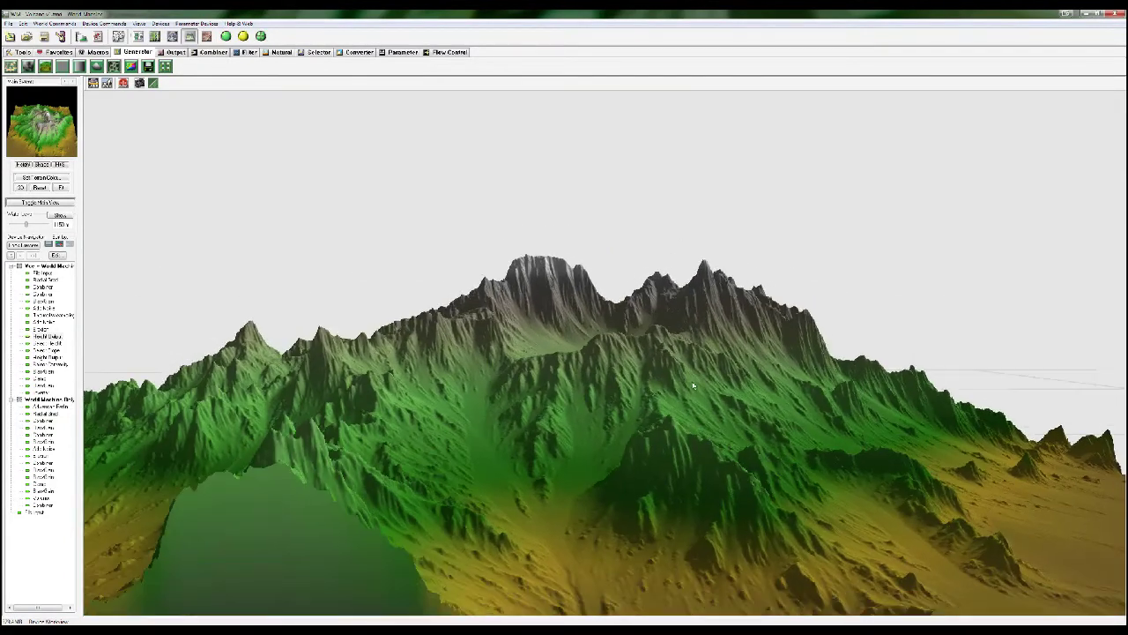
scroll(654, 365, "down", 2)
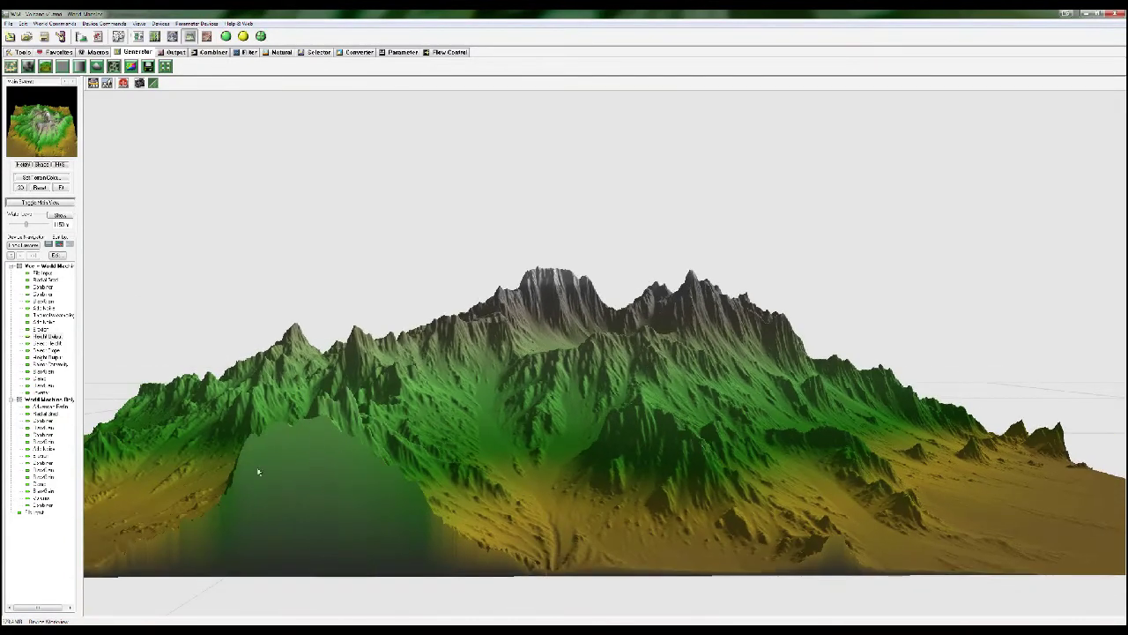
left_click_drag(351, 529, 155, 481)
left_click_drag(278, 435, 664, 406)
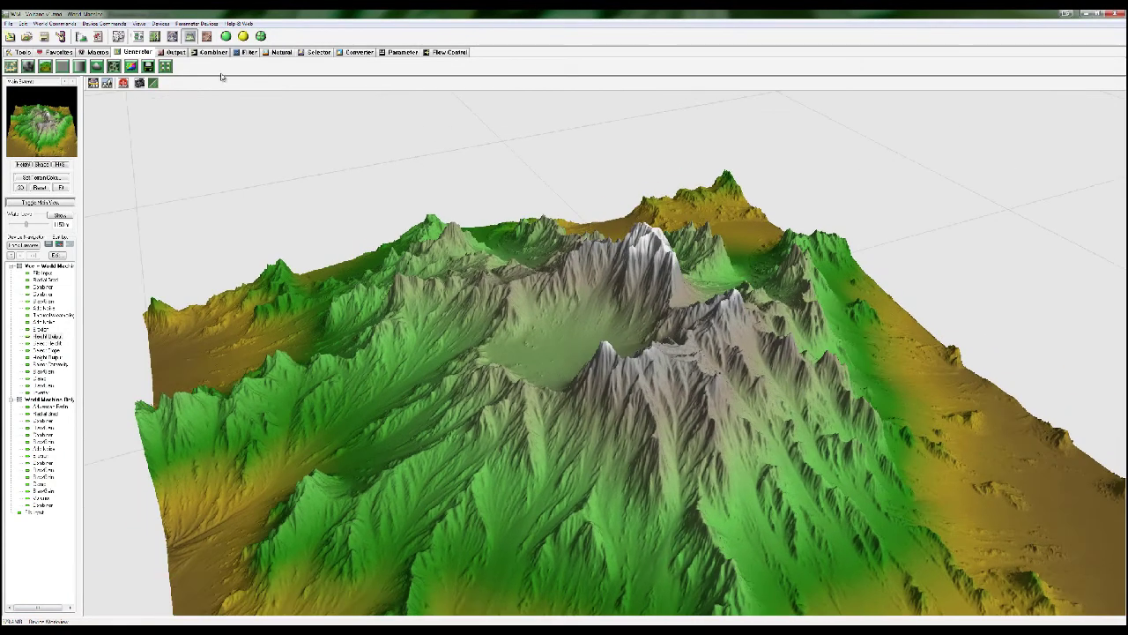
Return to the device network and preview the Vue + World Machine group's File Input, Radial Grad and first Combiner
left_click(138, 36)
right_click_drag(699, 325, 716, 405)
right_click_drag(614, 155, 735, 151)
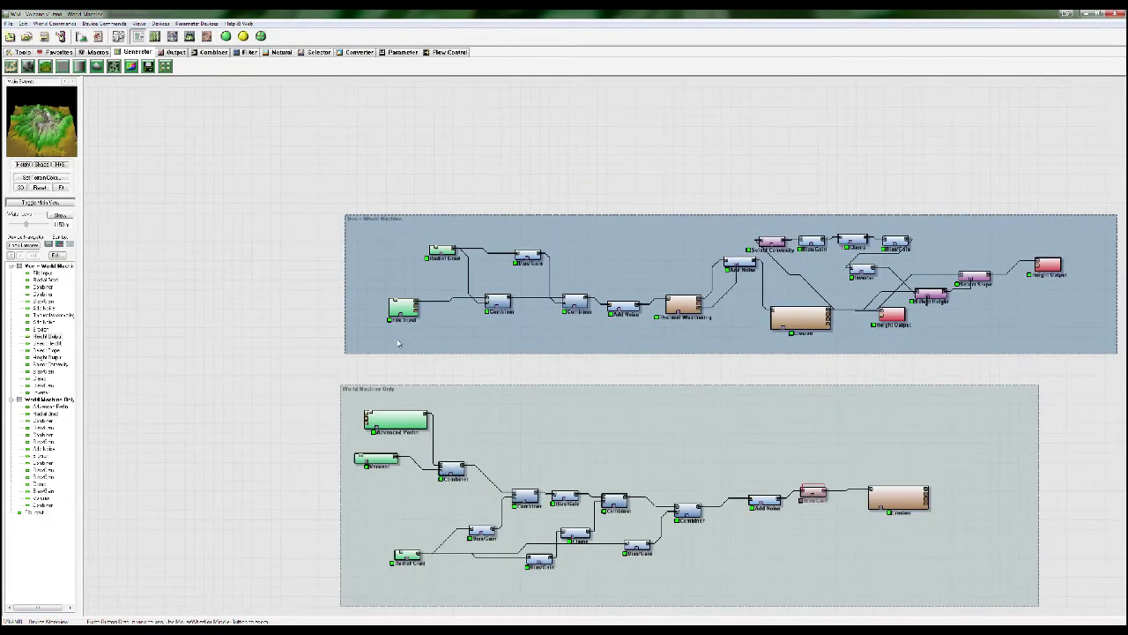
scroll(410, 346, "up", 3)
right_click_drag(410, 348, 514, 454)
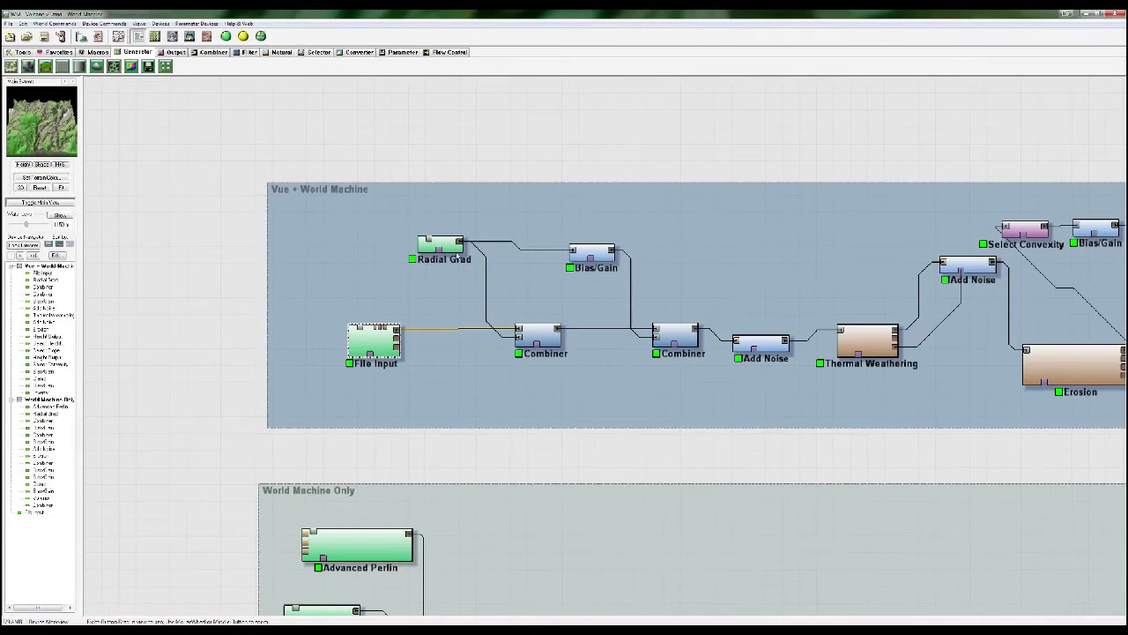
left_click(448, 248)
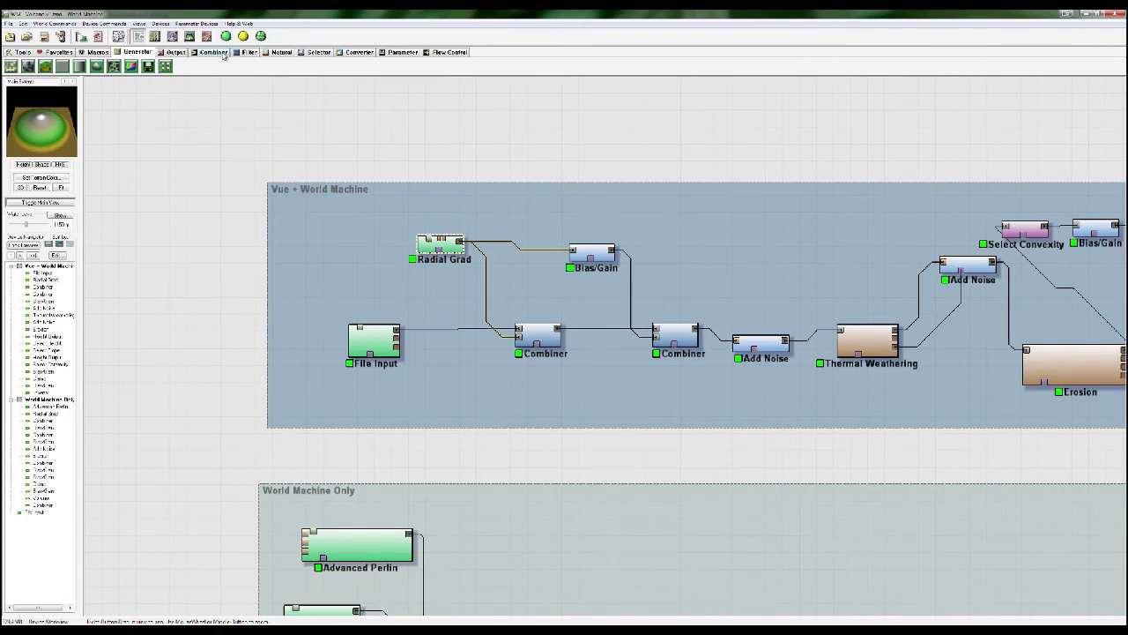
left_click(539, 335)
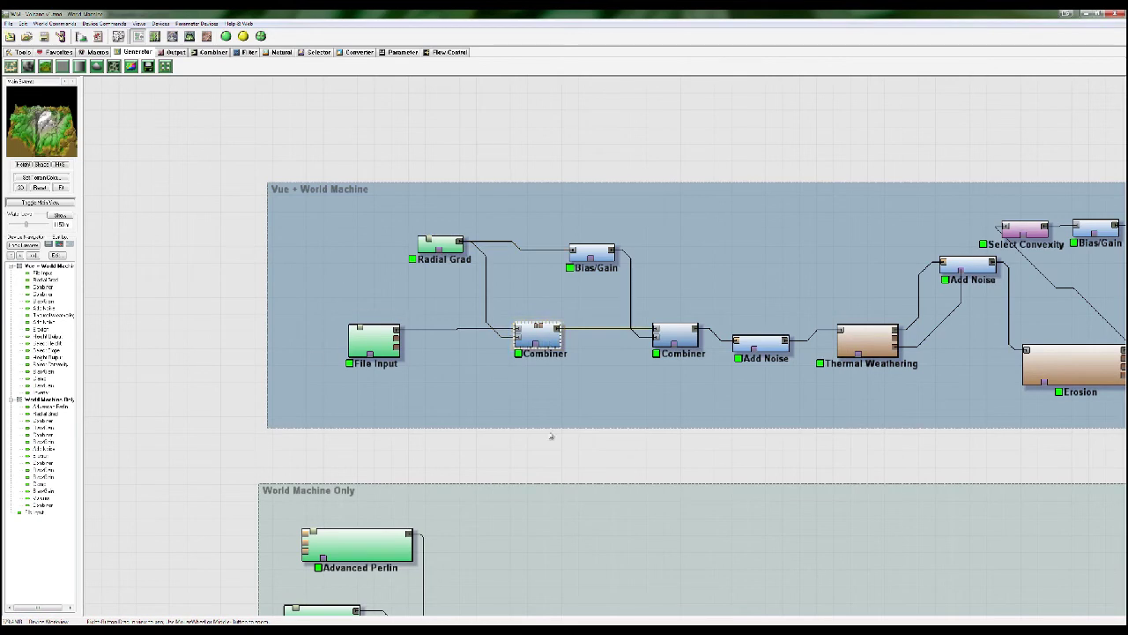
Preview the second Combiner and view the output of the Bias/Gain device after the Radial Grad in 3D
right_click_drag(637, 481, 583, 491)
right_click_drag(659, 462, 587, 455)
left_click(555, 342)
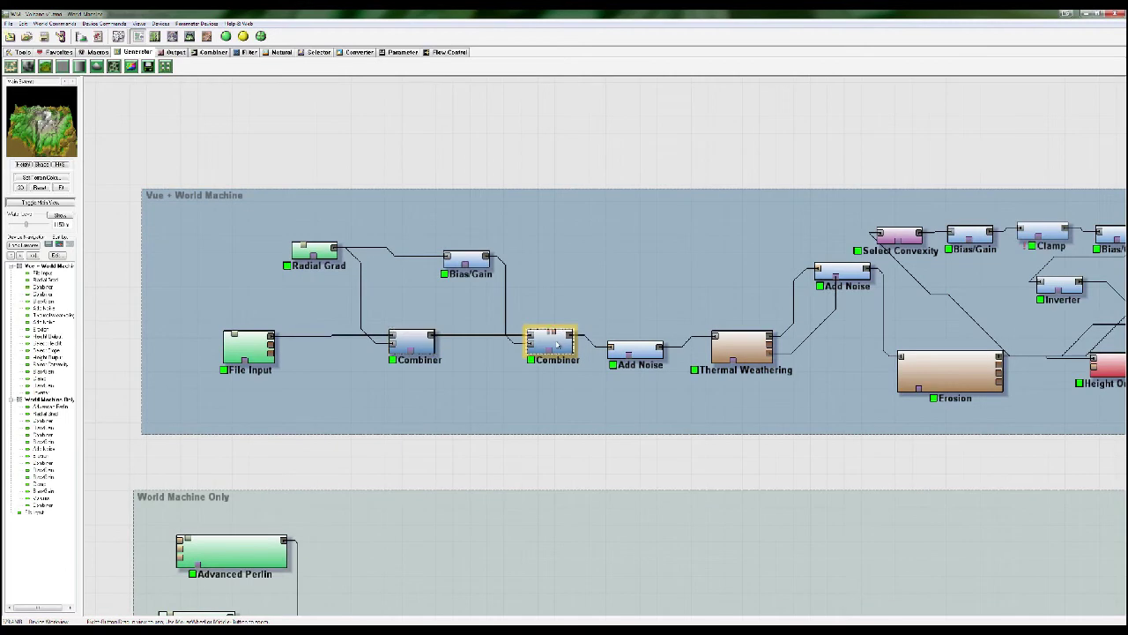
left_click(476, 259)
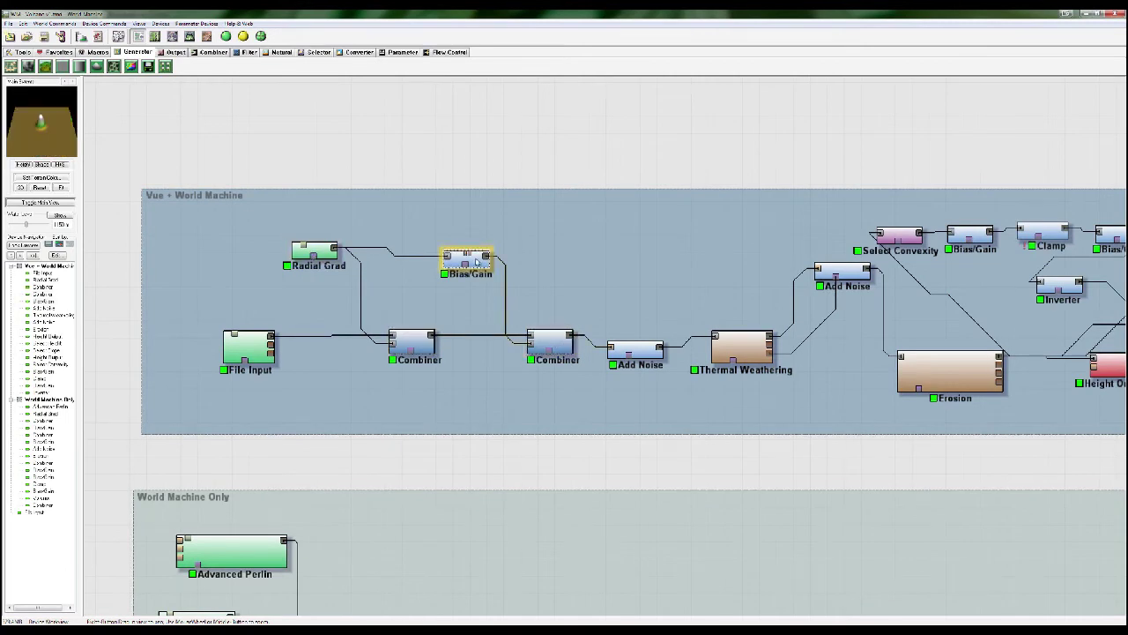
right_click(485, 262)
left_click(530, 324)
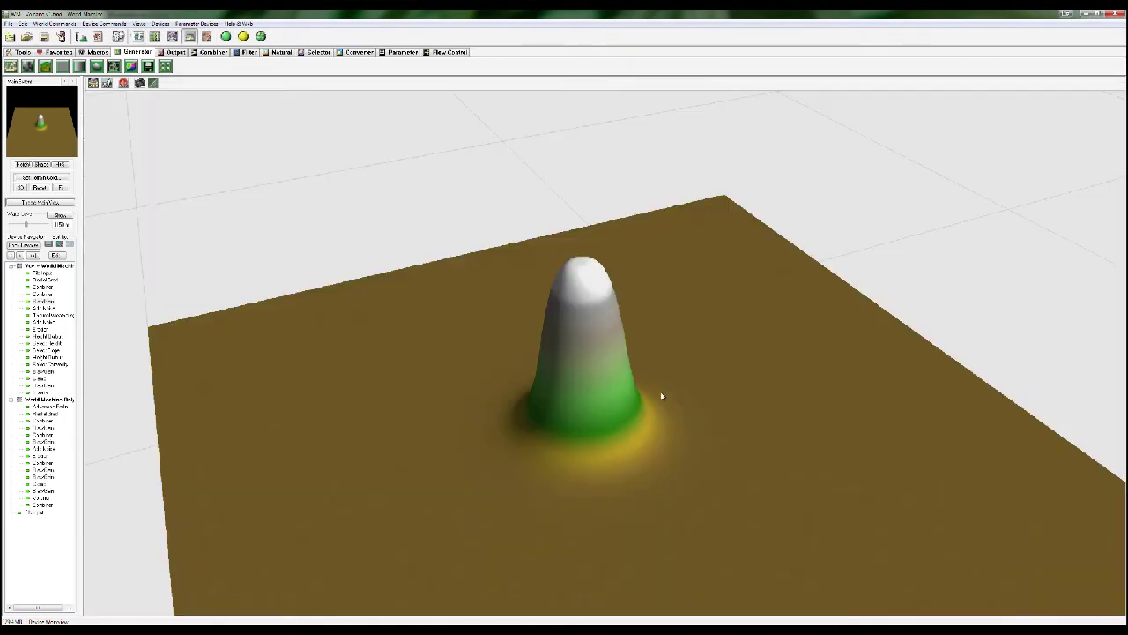
scroll(792, 395, "down", 3)
left_click_drag(791, 395, 718, 434)
Compare the 3D outputs of both groups' Radial Grad devices with the Vue + World Machine Bias/Gain and first Combiner
left_click(45, 407)
left_click(44, 413)
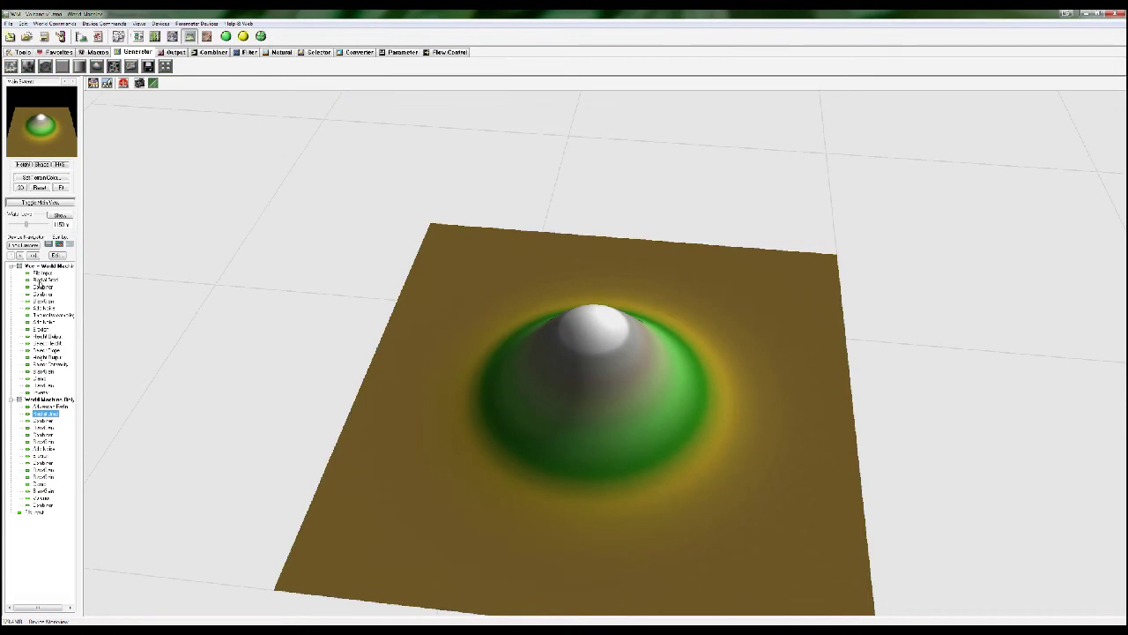
left_click(44, 279)
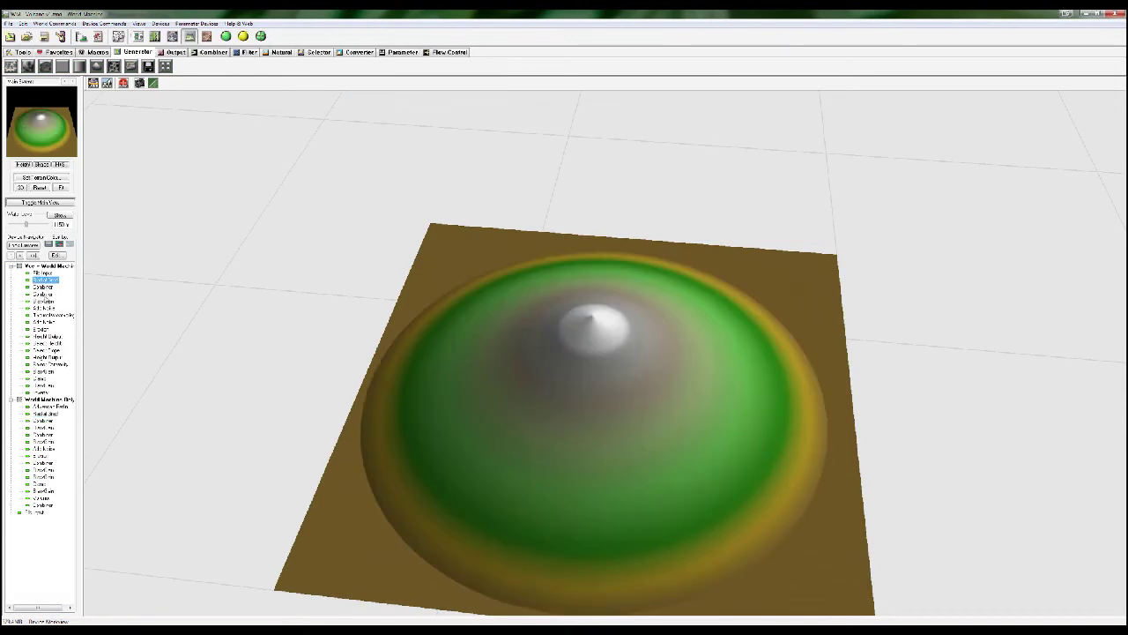
left_click(42, 301)
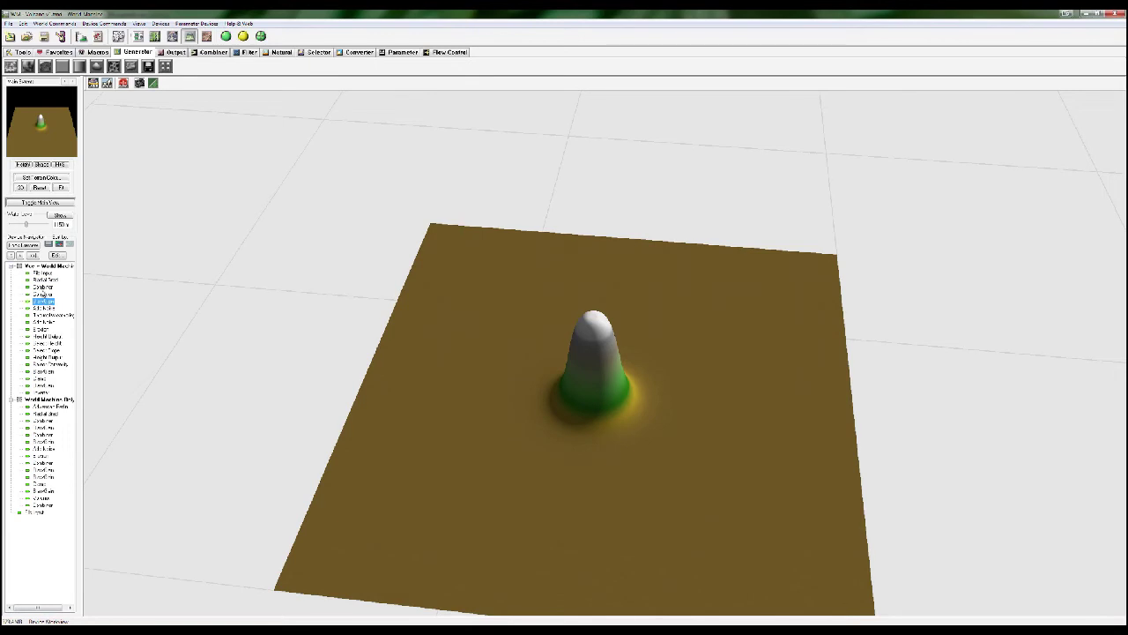
left_click(42, 288)
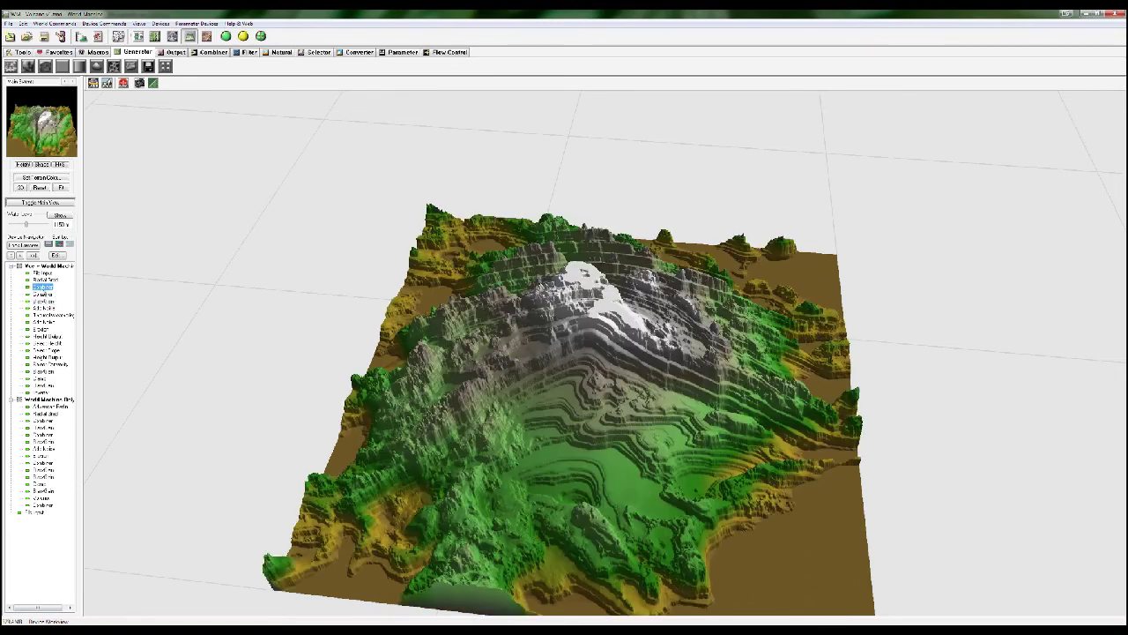
Compare the File Input terrain in 3D with the results of the first and second Combiner in the Vue + World Machine group
left_click(43, 274)
left_click_drag(226, 350, 96, 333)
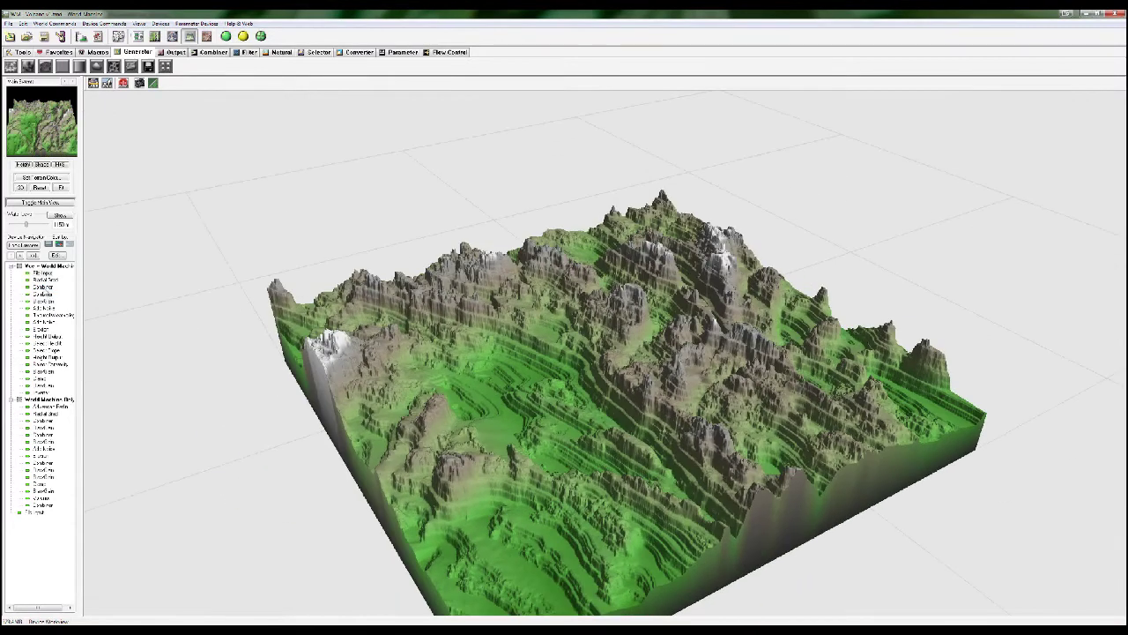
left_click(46, 289)
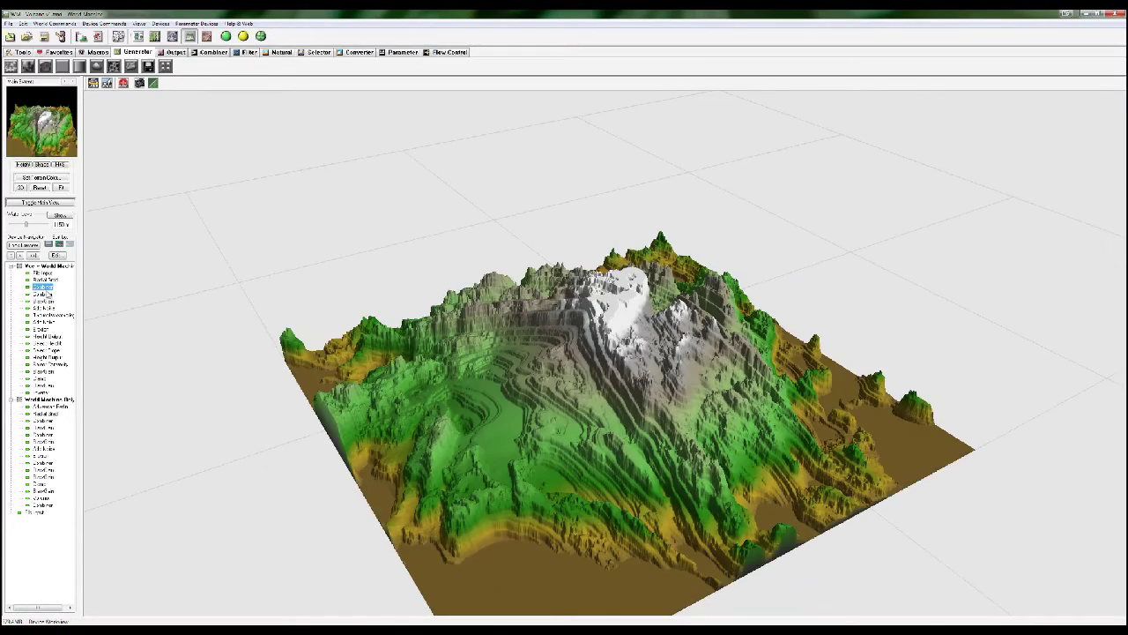
left_click(47, 296)
left_click_drag(356, 253, 596, 350)
left_click_drag(267, 232, 237, 254)
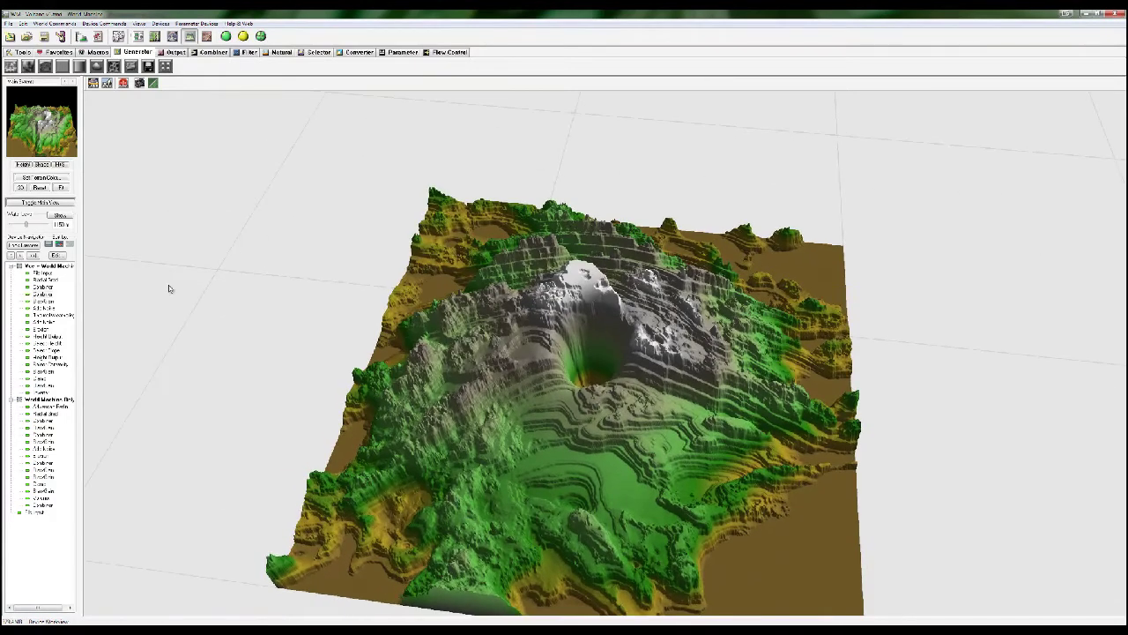
left_click(51, 315)
left_click(48, 324)
Return to the device network and place a new Radial Grad device just above the standalone File Input
left_click(154, 36)
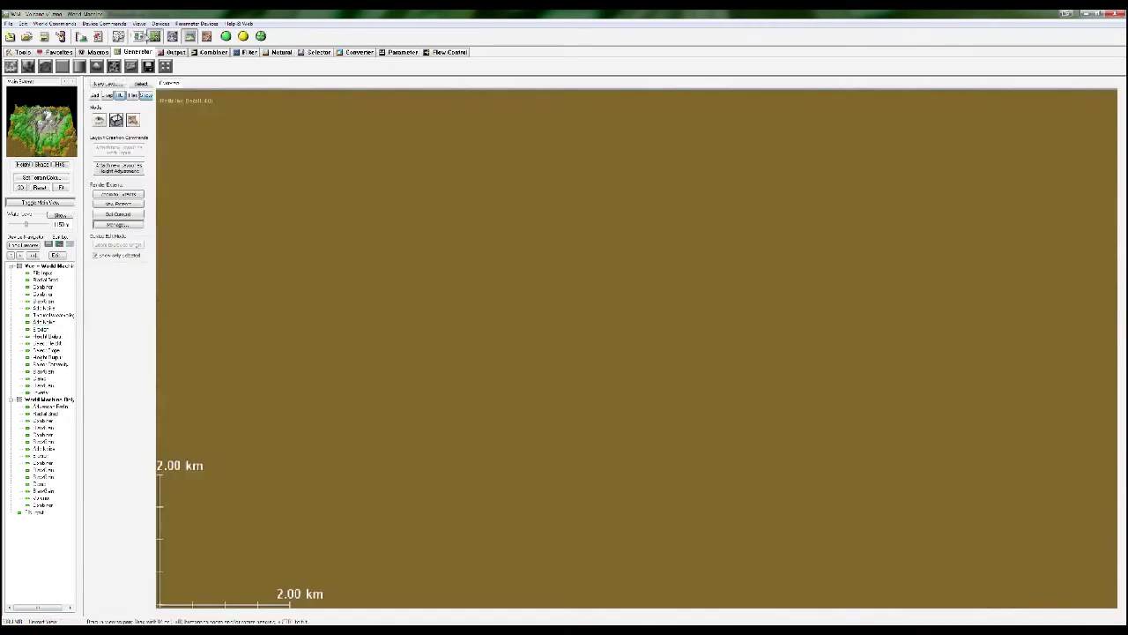
left_click(139, 37)
scroll(514, 325, "down", 3)
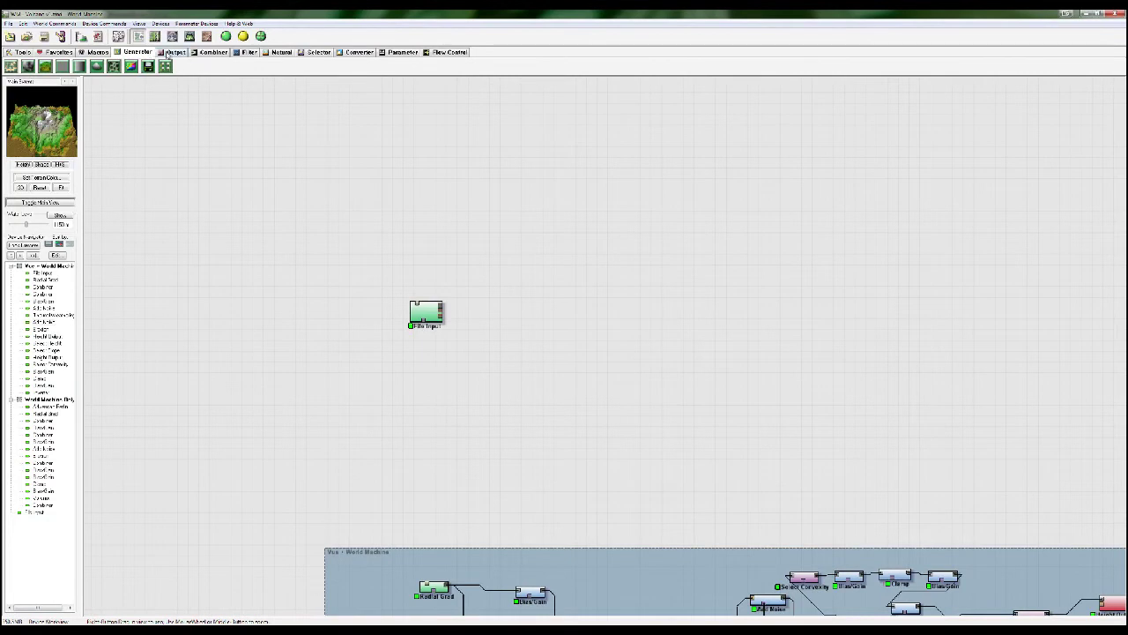
left_click_drag(110, 66, 434, 262)
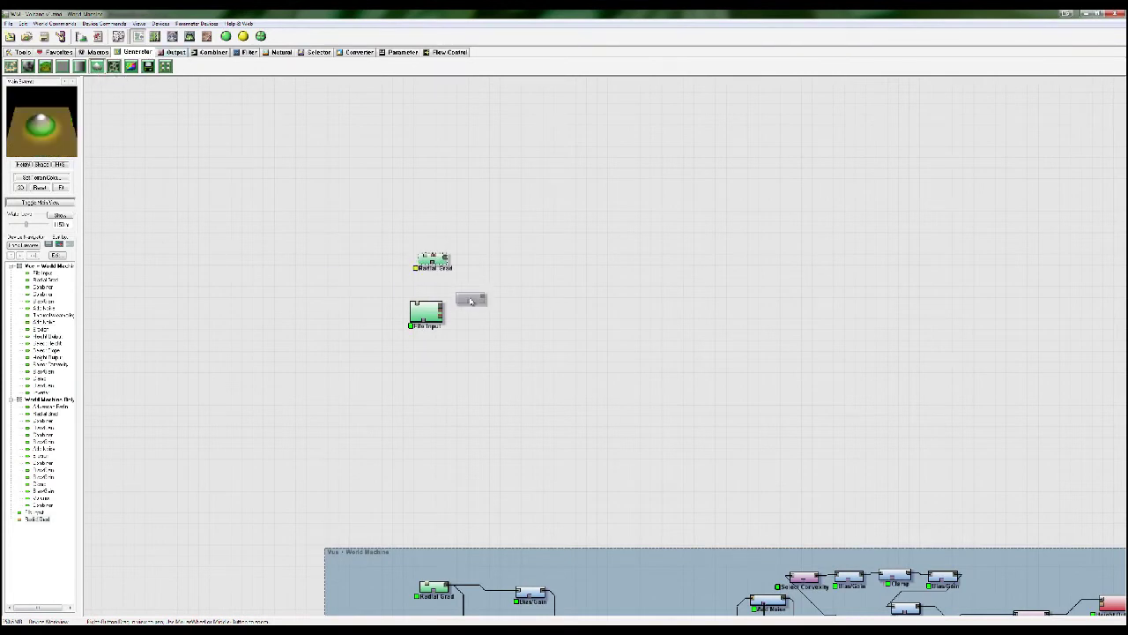
Add a Combiner fed by the new Radial Grad on its primary input and the standalone File Input on its second input
left_click(214, 54)
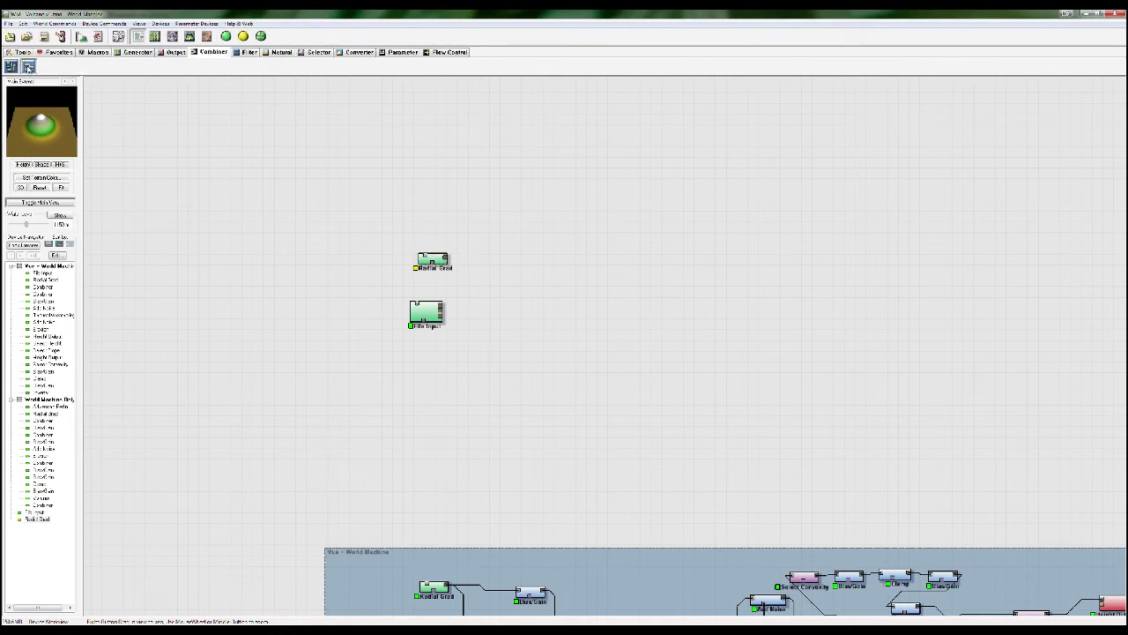
left_click_drag(28, 67, 448, 258)
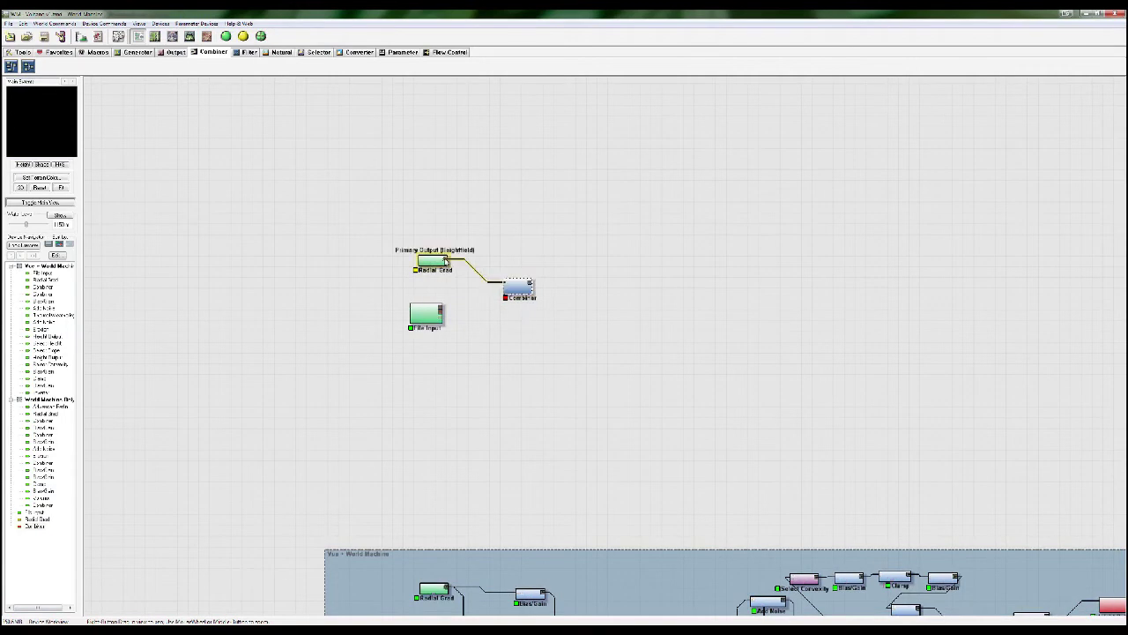
left_click_drag(507, 291, 443, 308)
left_click(442, 261)
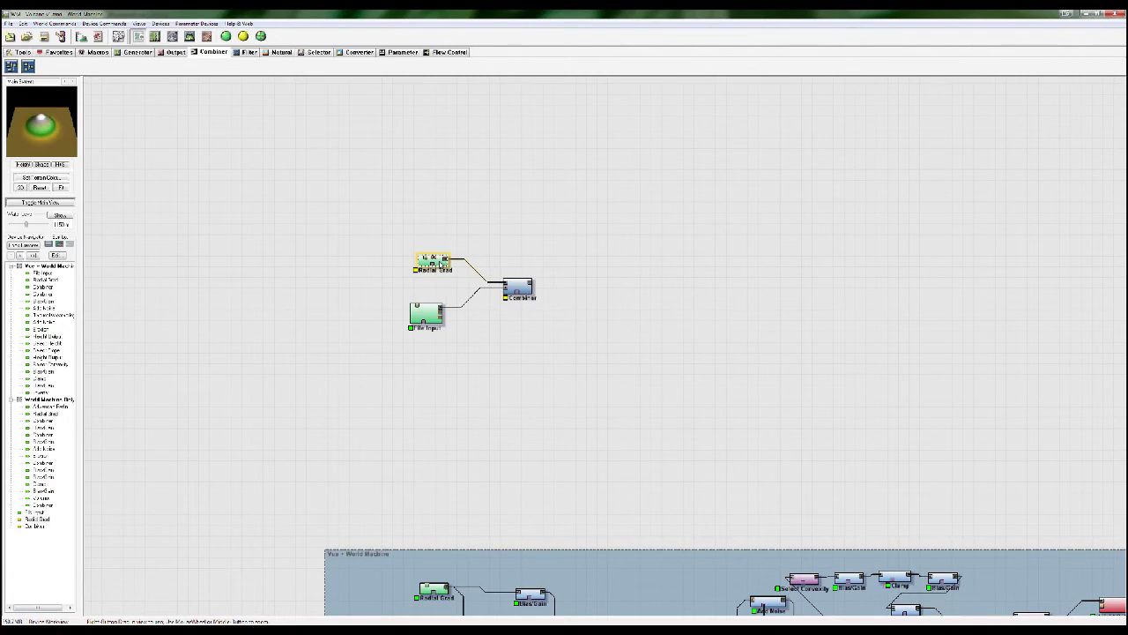
Enlarge the radius of the new Radial Grad beside the standalone File Input and accept the change
double_click(442, 262)
left_click_drag(545, 324, 552, 324)
left_click(526, 344)
scroll(529, 352, "up", 2)
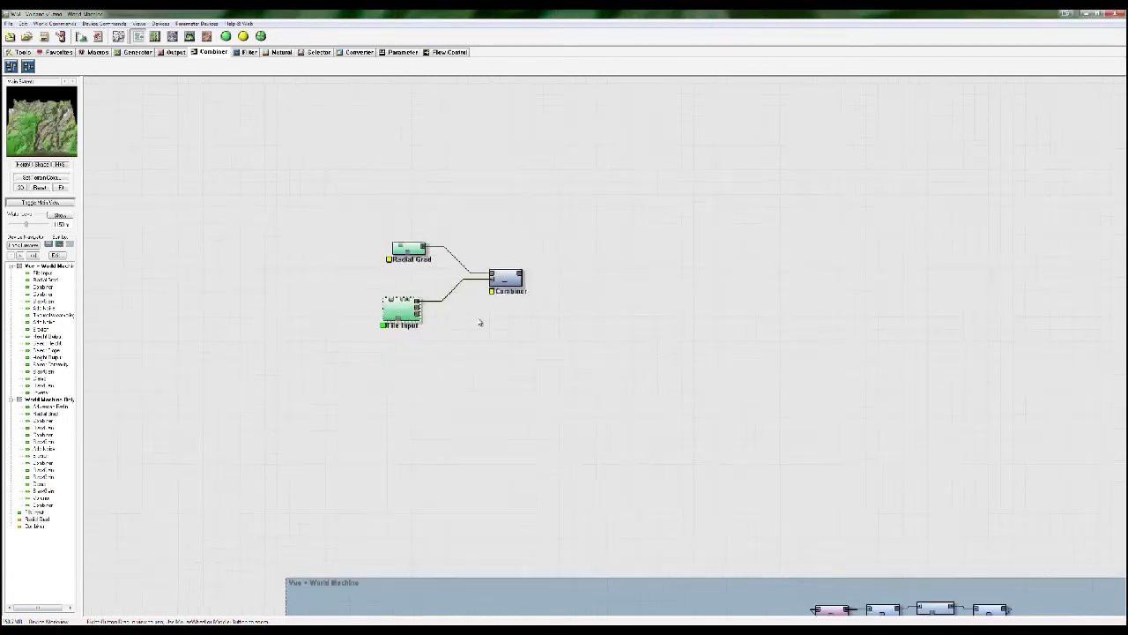
Try the Subtract and Average methods with different strengths on the new Combiner
left_click(524, 287)
double_click(524, 287)
left_click(555, 322)
left_click(558, 338)
mouse_move(557, 334)
left_mouse_down()
mouse_move(573, 334)
mouse_move(526, 334)
mouse_move(541, 334)
left_mouse_up()
left_click(545, 321)
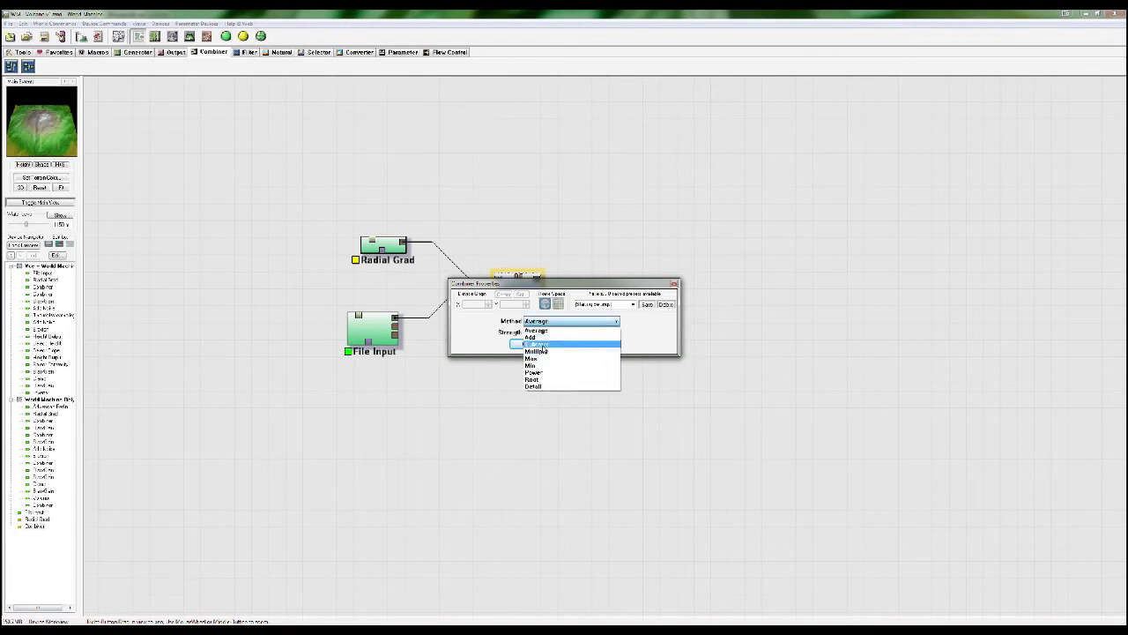
left_click(544, 350)
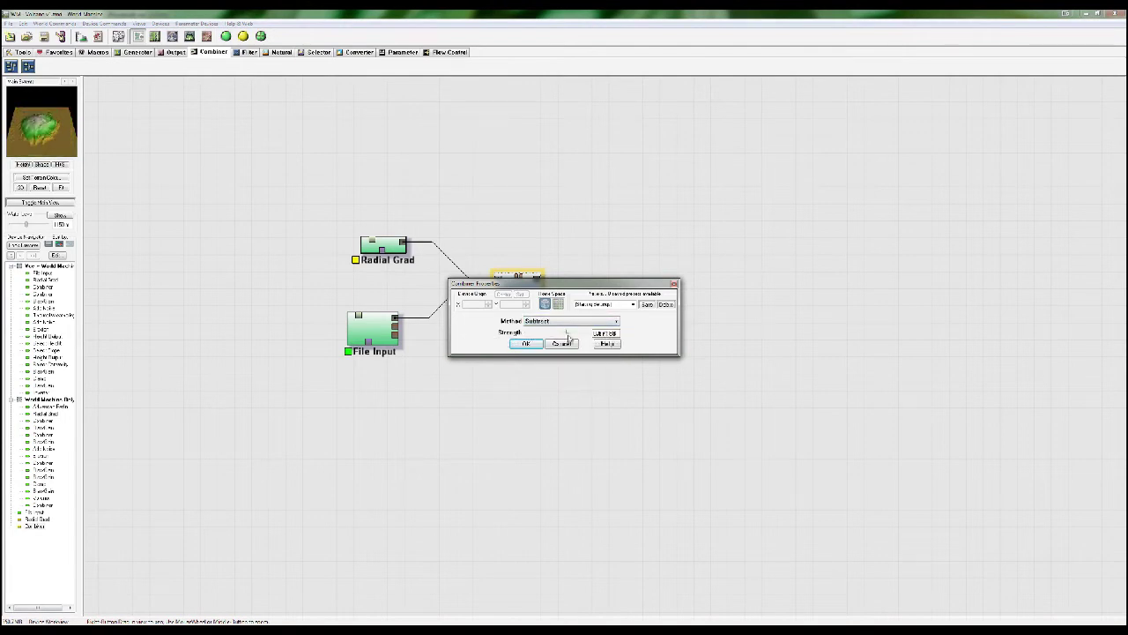
left_click(547, 321)
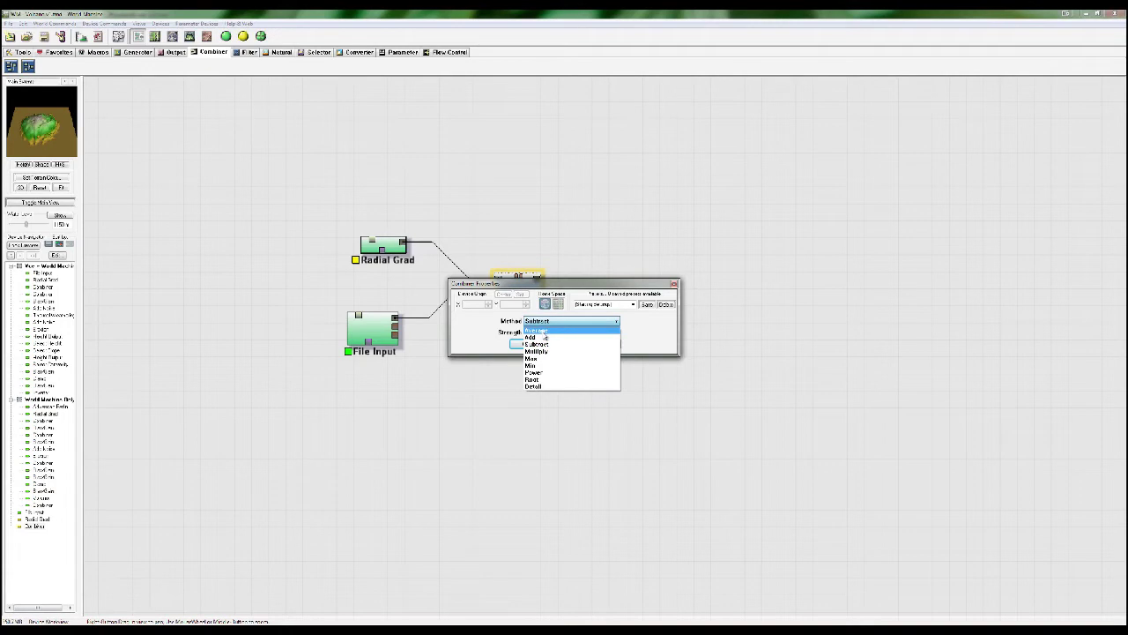
left_click(545, 332)
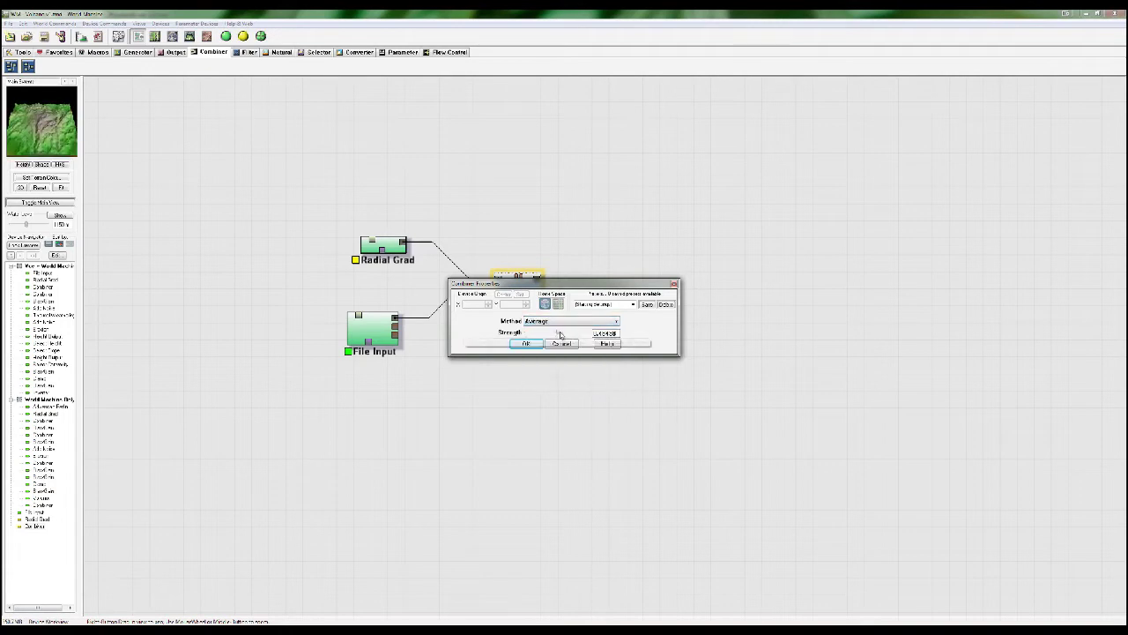
left_click(529, 348)
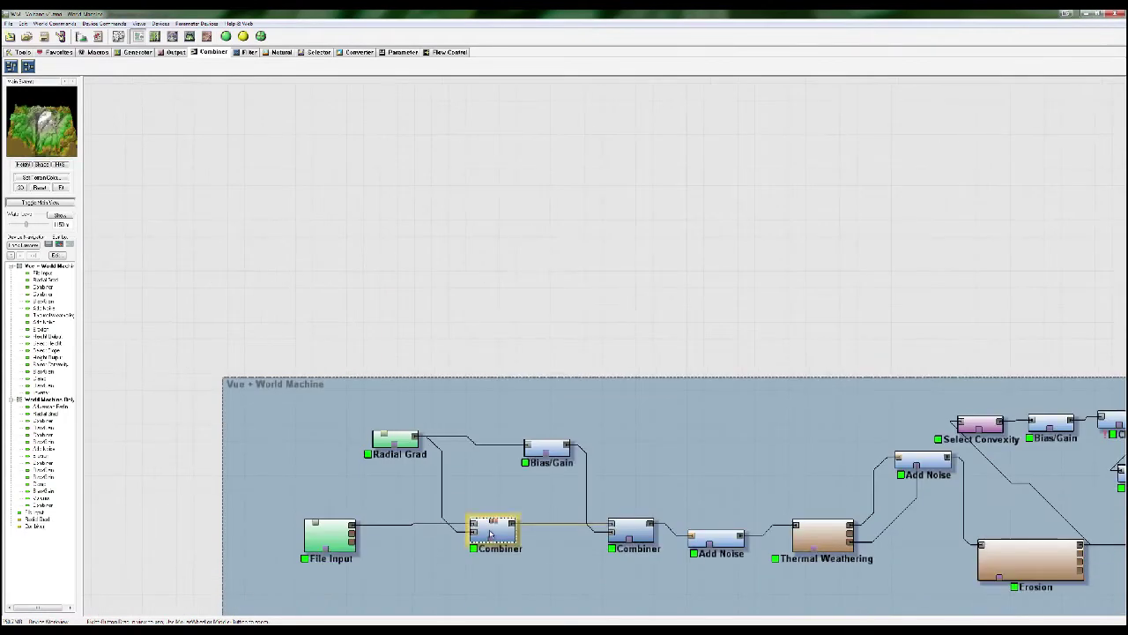
Check the first Combiner in the Vue + World Machine group and set the new Combiner to Detail with strength about 0.8
double_click(491, 534)
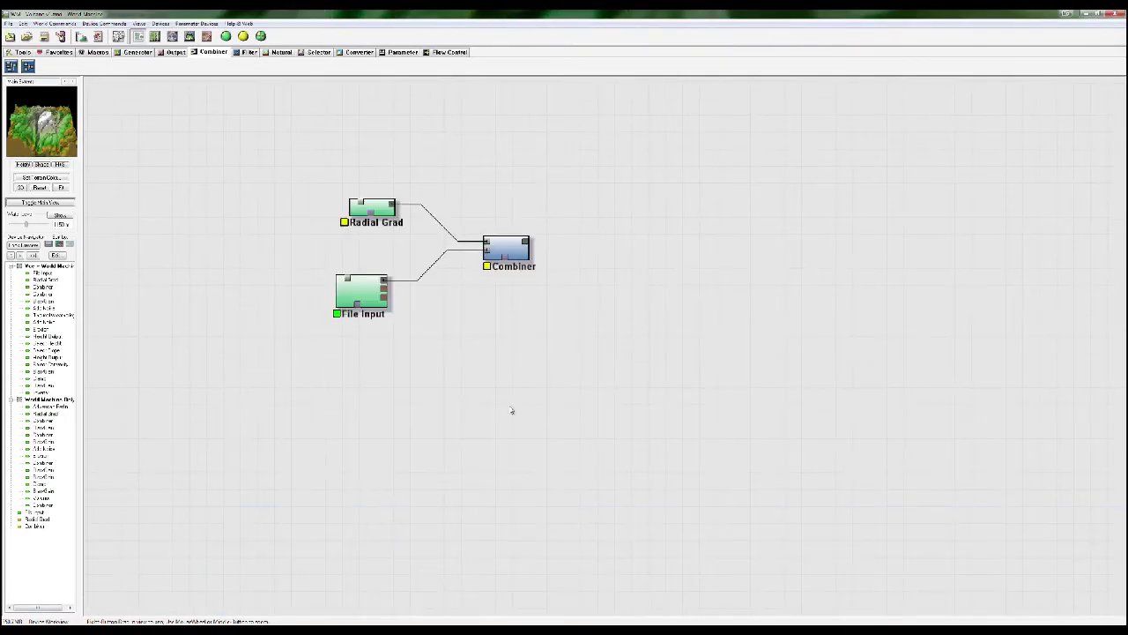
double_click(517, 249)
left_click(578, 325)
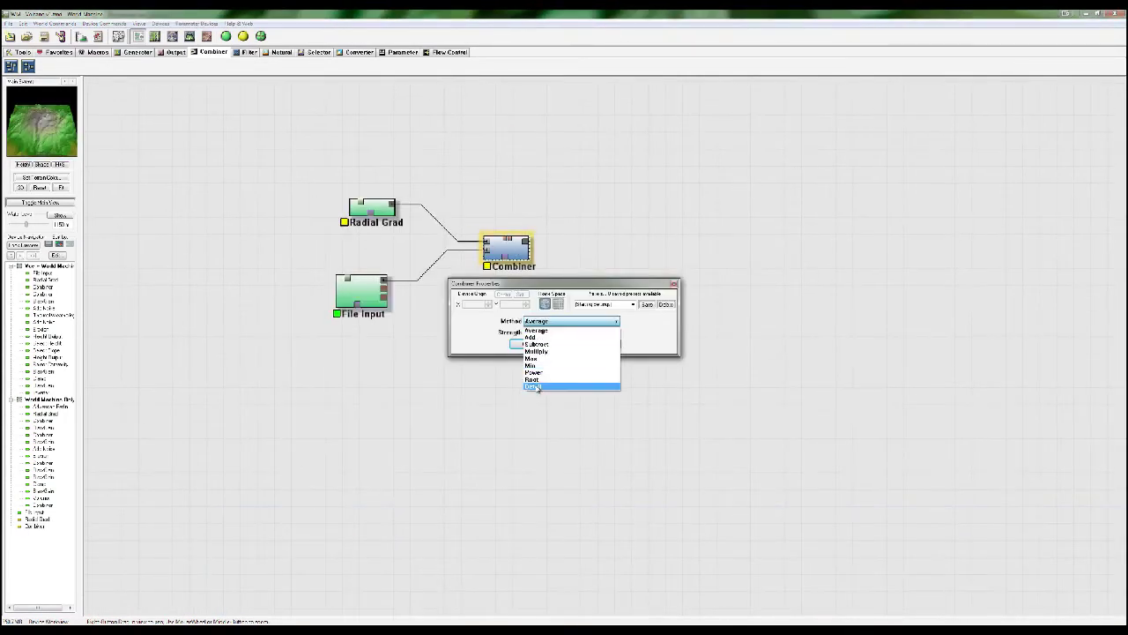
left_click(524, 391)
left_click_drag(550, 336, 494, 340)
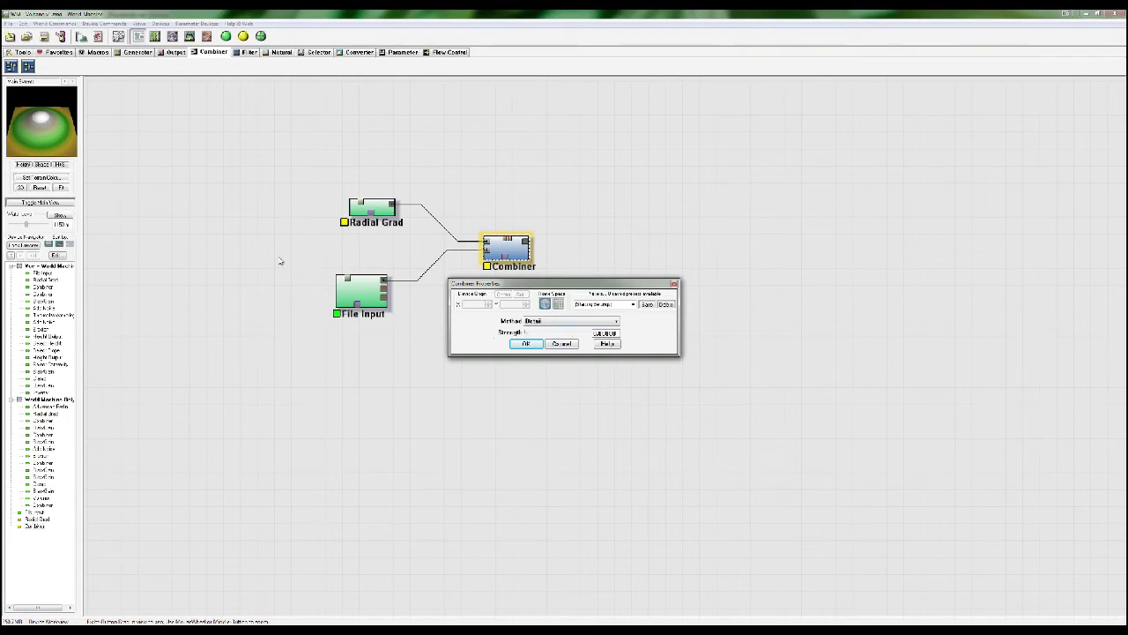
left_click_drag(527, 336, 578, 340)
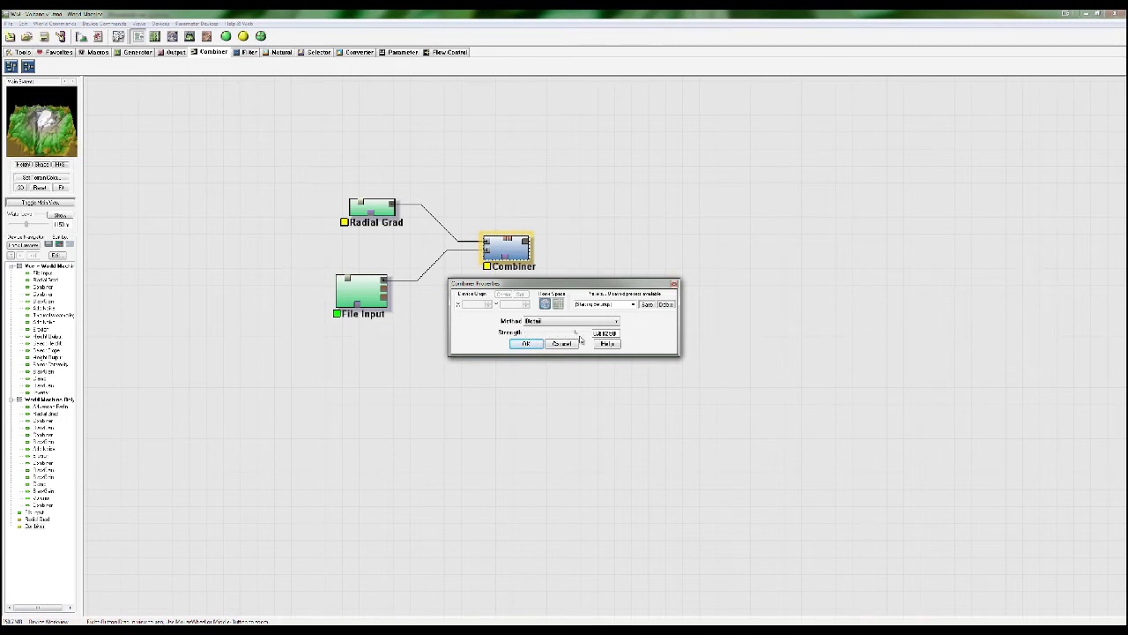
left_click(526, 343)
Place a second Combiner after the first new one and connect the first Combiner's output to its second input
right_click_drag(617, 319, 525, 398)
left_click(29, 66)
left_click(505, 377)
left_click_drag(482, 339, 424, 338)
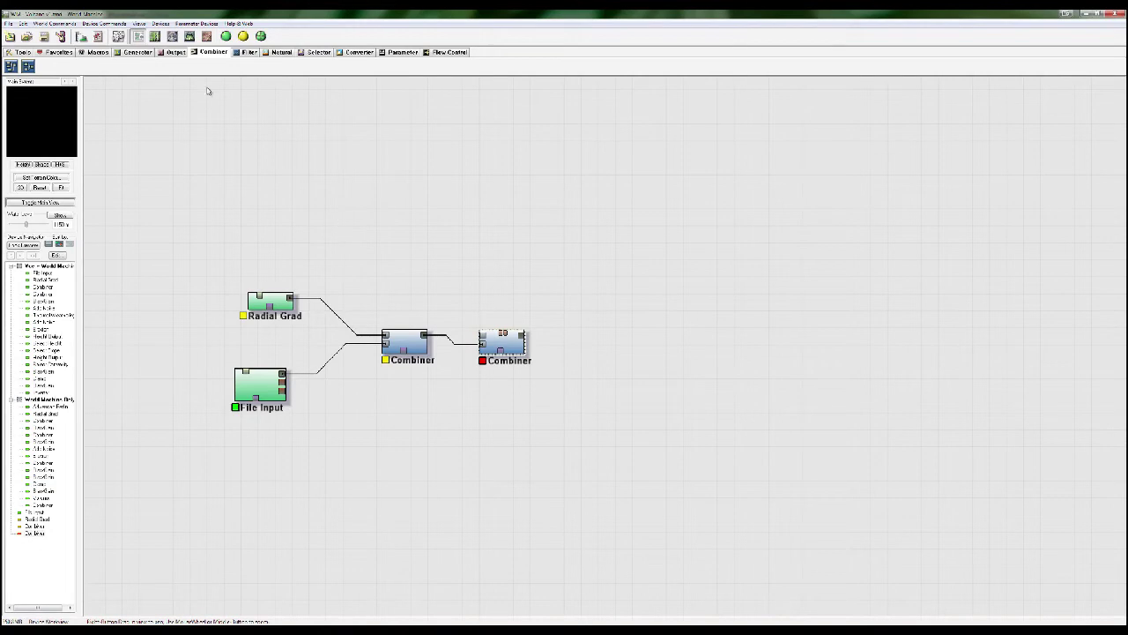
Add a Bias/Gain device above the Combiners, linked from the Radial Grad to the second Combiner's primary input
left_click(249, 52)
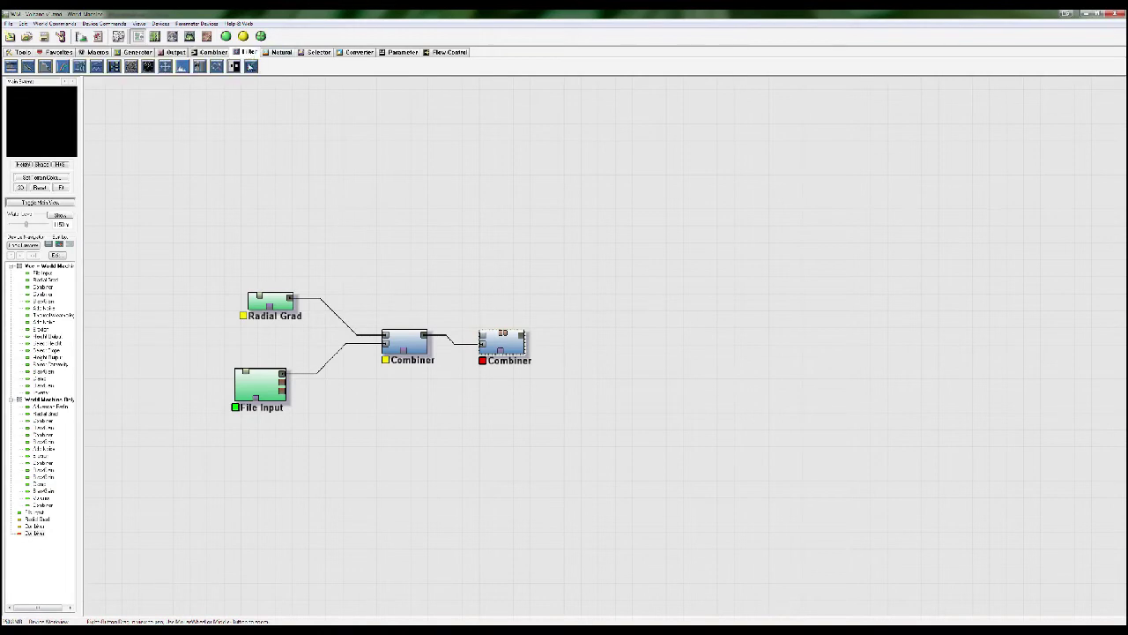
left_click(251, 68)
left_click(388, 265)
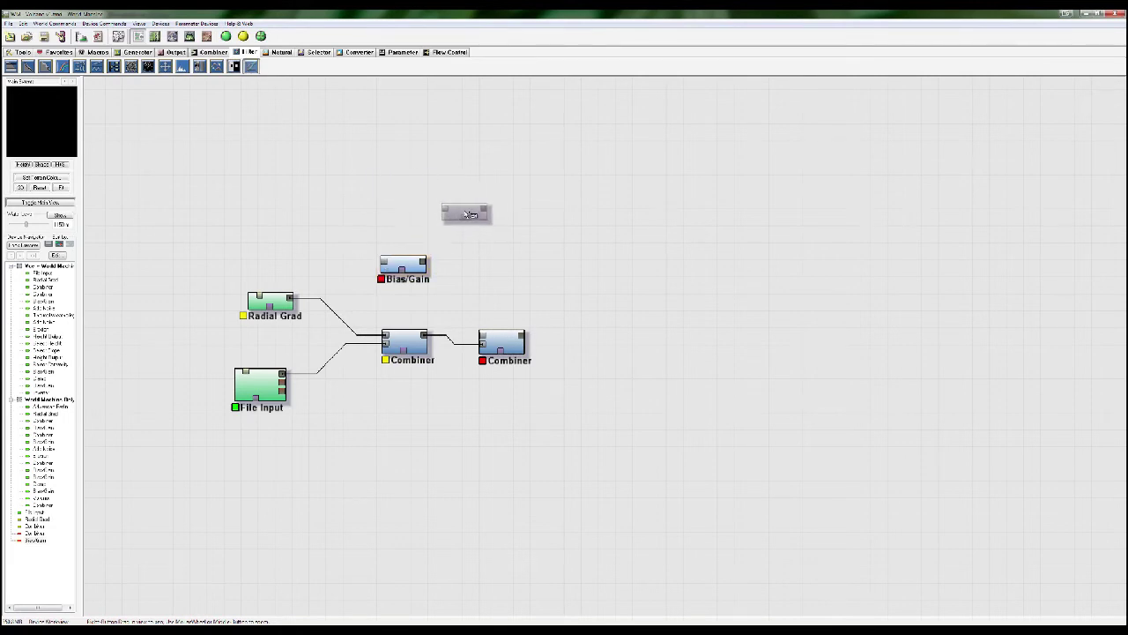
right_click(454, 227)
left_click_drag(385, 262, 289, 300)
mouse_move(425, 265)
left_mouse_down()
mouse_move(457, 280)
mouse_move(483, 337)
left_mouse_up()
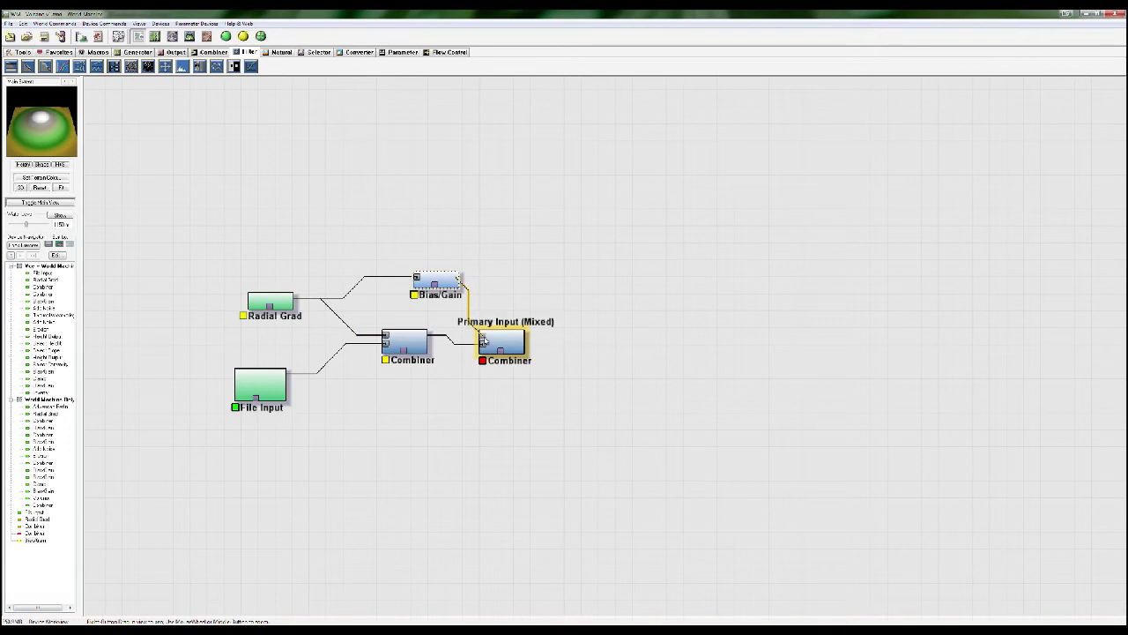
Lower the new Bias/Gain device's bias to 0 and raise its gain
double_click(443, 279)
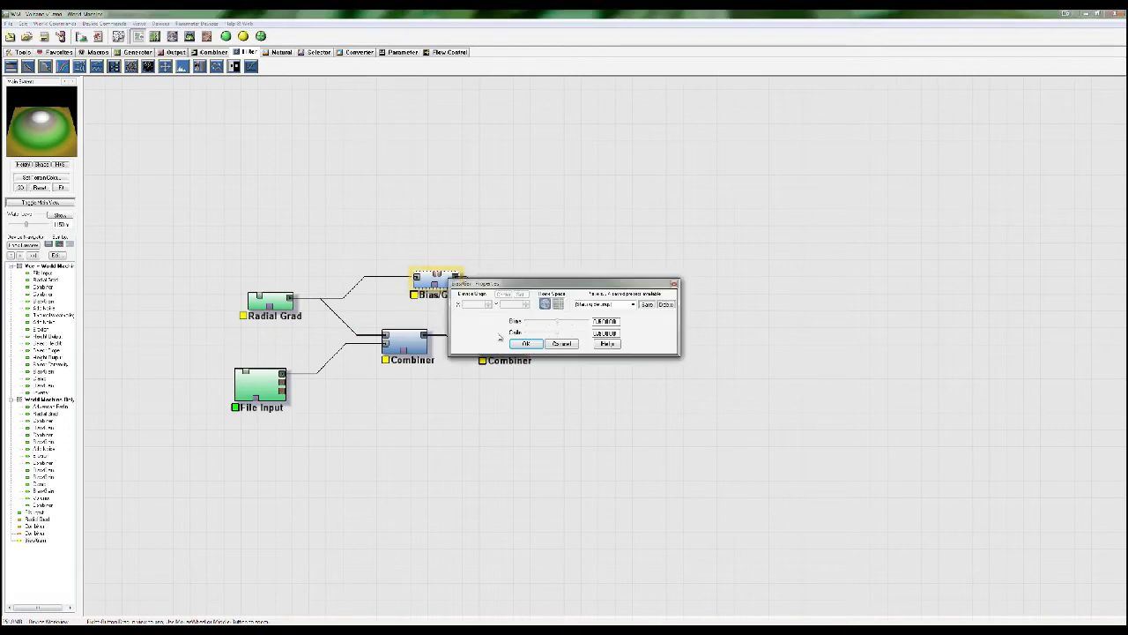
mouse_move(557, 324)
left_mouse_down()
mouse_move(524, 328)
mouse_move(575, 335)
left_mouse_up()
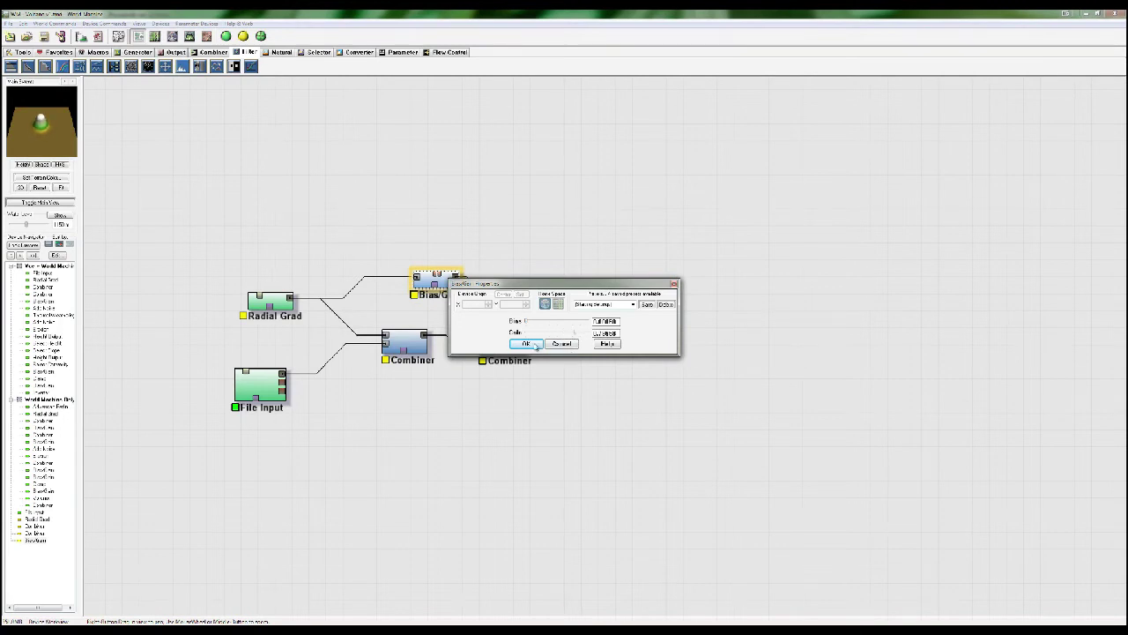
left_click(526, 344)
left_click(514, 348)
right_click(517, 349)
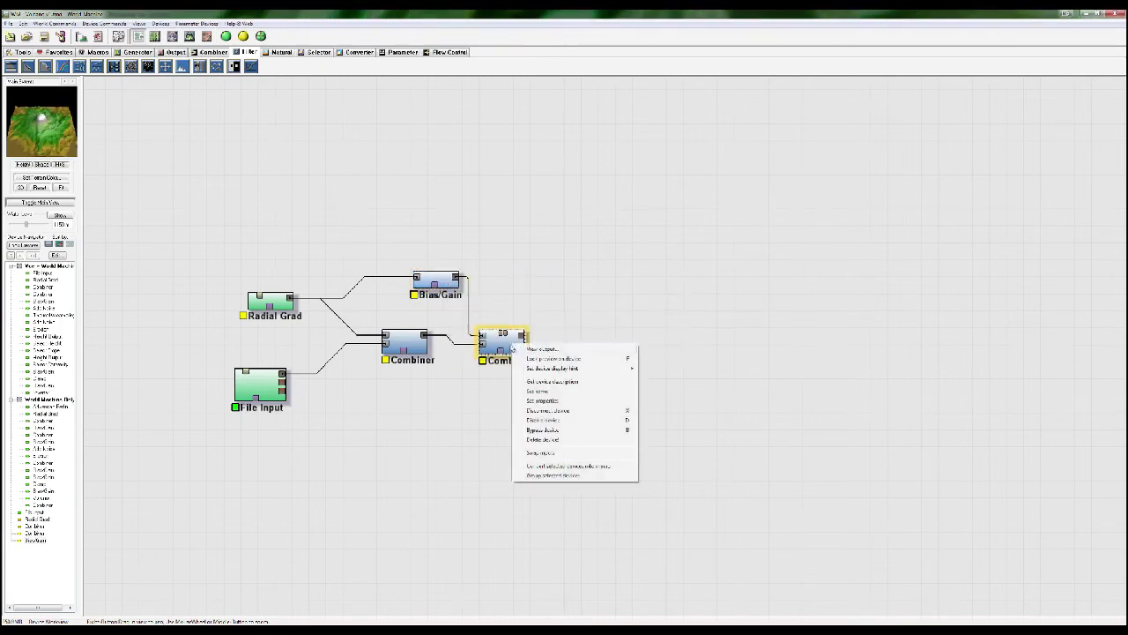
left_click(542, 400)
left_click(537, 322)
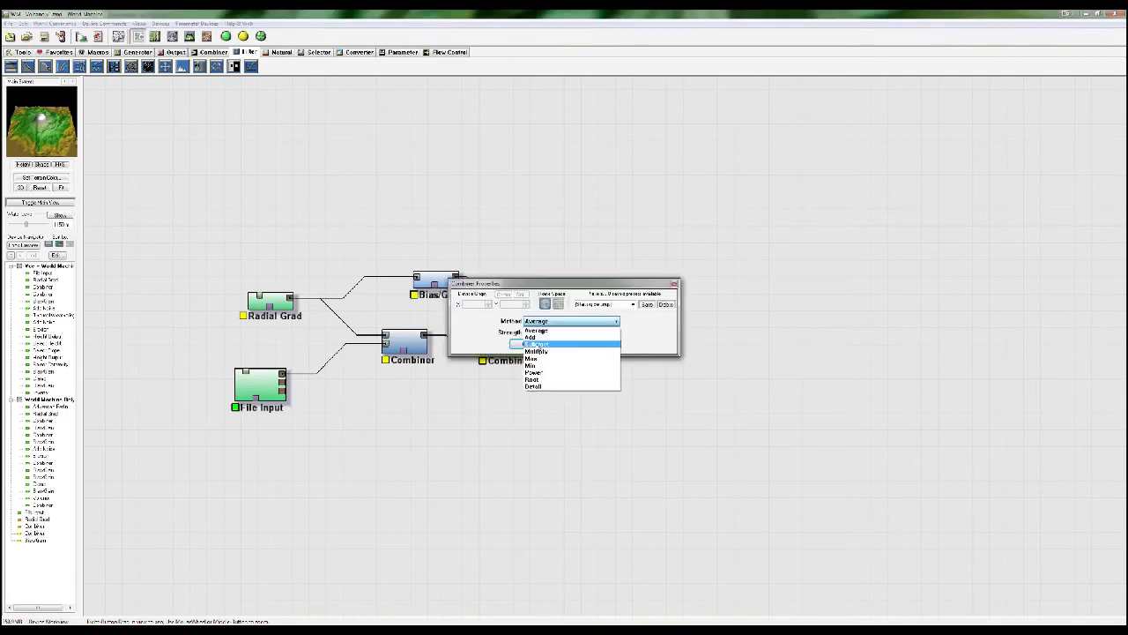
left_click(553, 341)
left_click(544, 323)
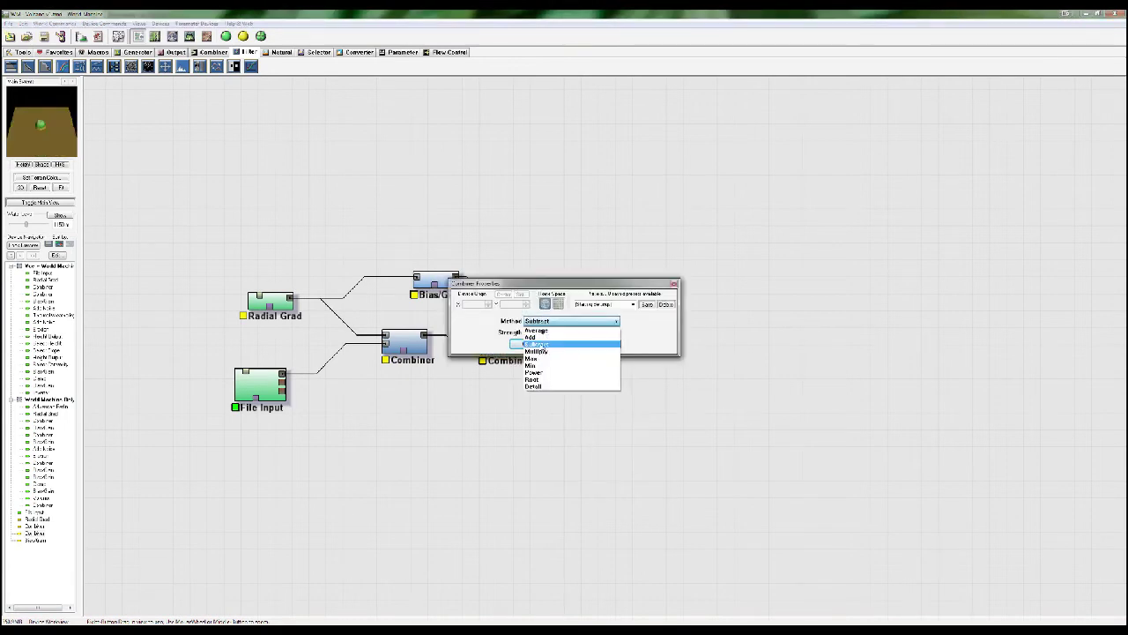
left_click(557, 344)
left_click(571, 344)
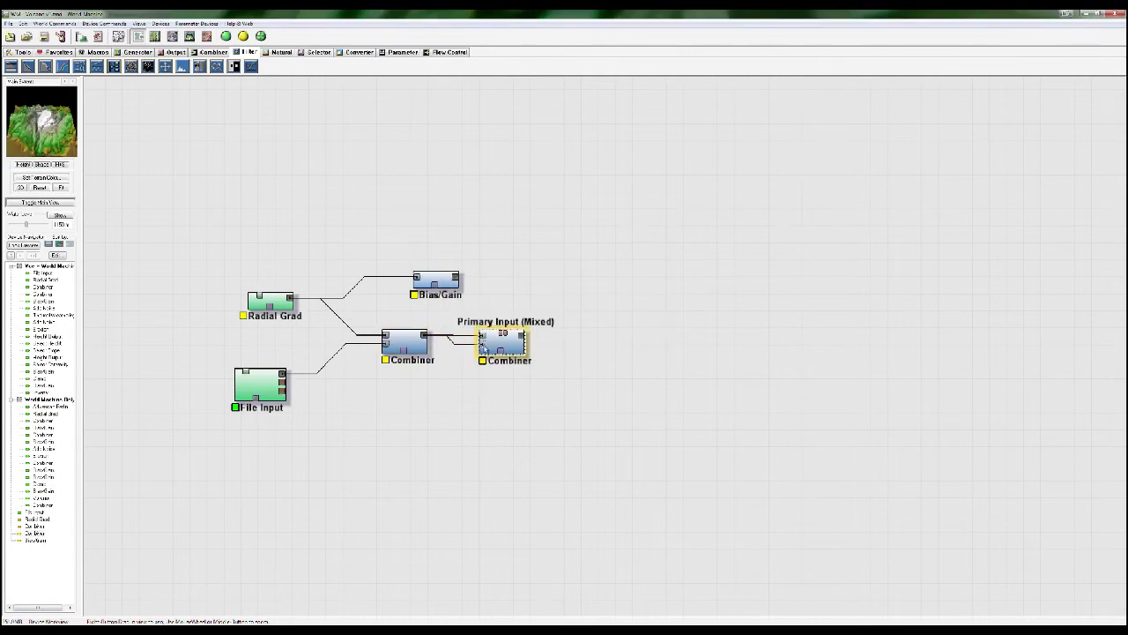
Swap the second Combiner's inputs so Bias/Gain feeds its second input, and set its method to Subtract with strength about 0.8
left_click_drag(481, 343, 458, 278)
double_click(504, 343)
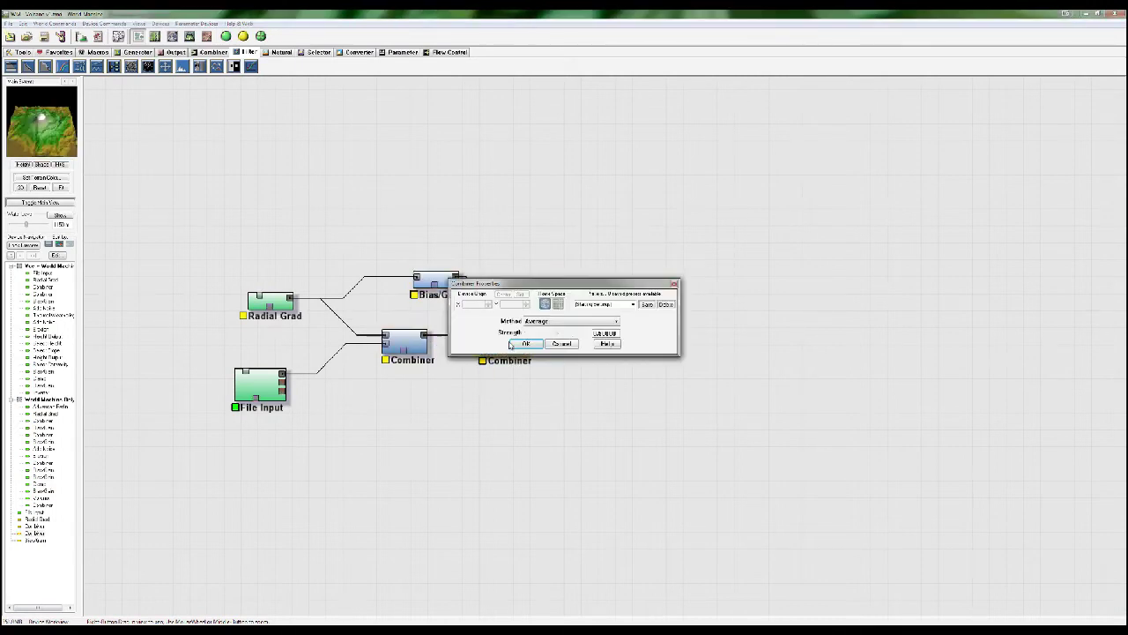
left_click(544, 321)
left_click(540, 344)
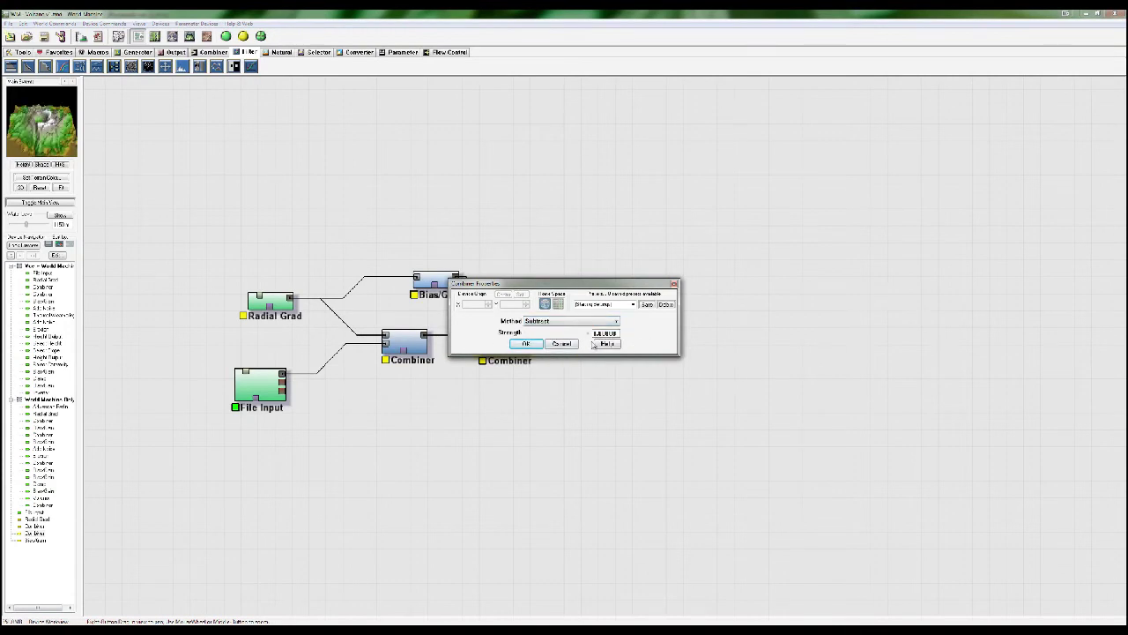
left_click(526, 344)
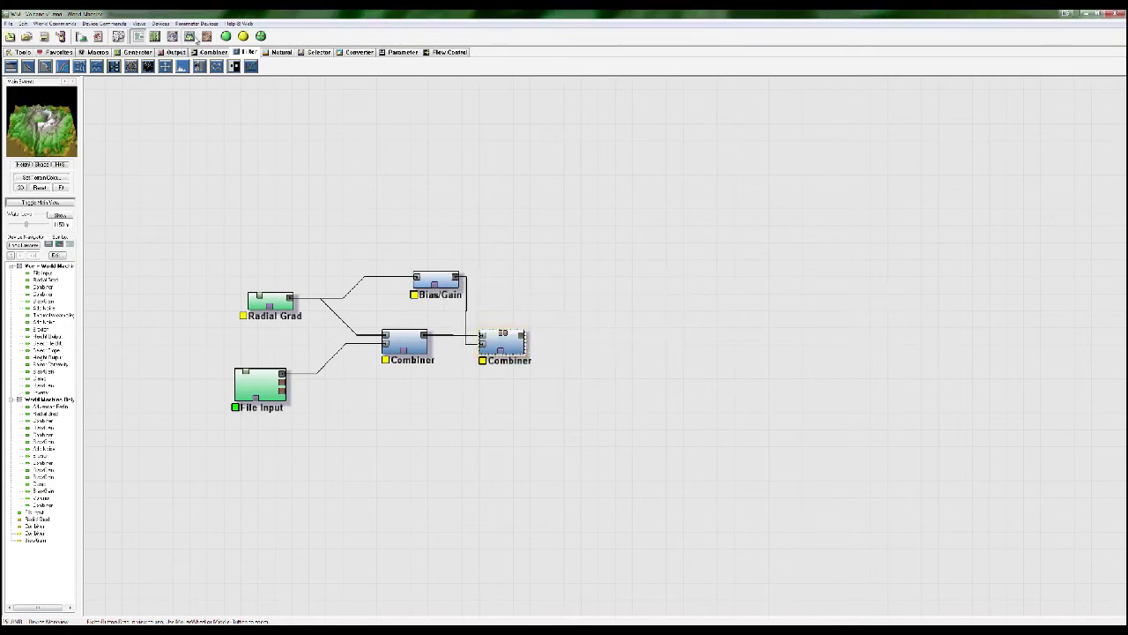
View the crater terrain in 3D and raise the second Combiner's Subtract strength to its maximum
left_click(190, 36)
left_click_drag(670, 384, 597, 396)
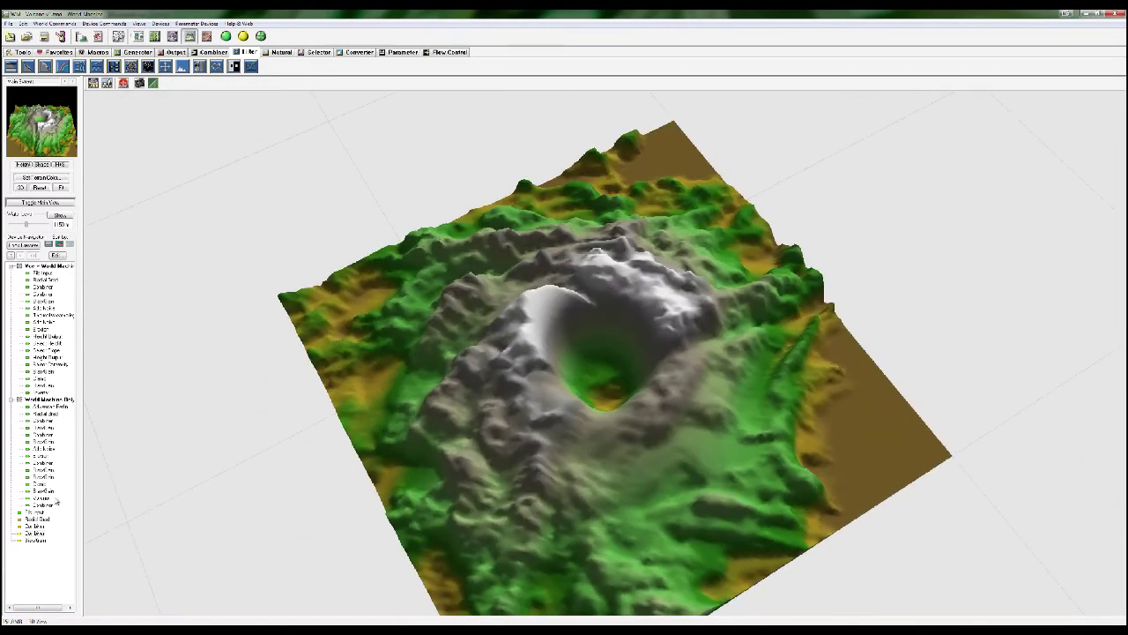
double_click(60, 527)
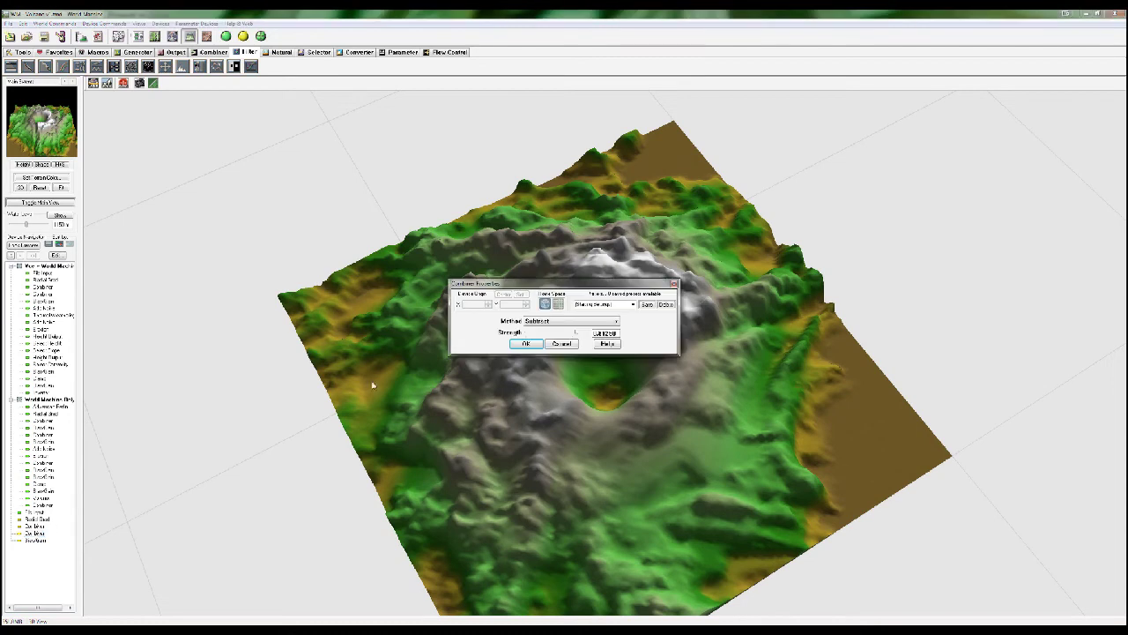
left_click_drag(521, 283, 869, 151)
left_click_drag(880, 210, 958, 208)
left_click(878, 214)
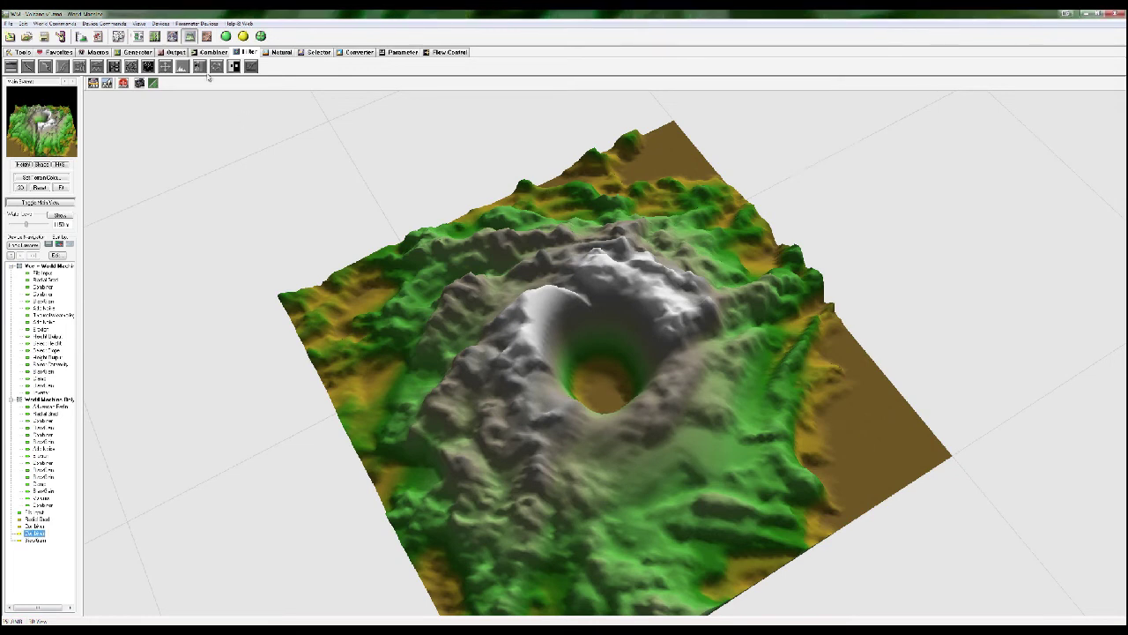
Return to the device network, enclose the five newly built devices in a new group, and accept its group settings
left_click(139, 36)
scroll(520, 243, "down", 3)
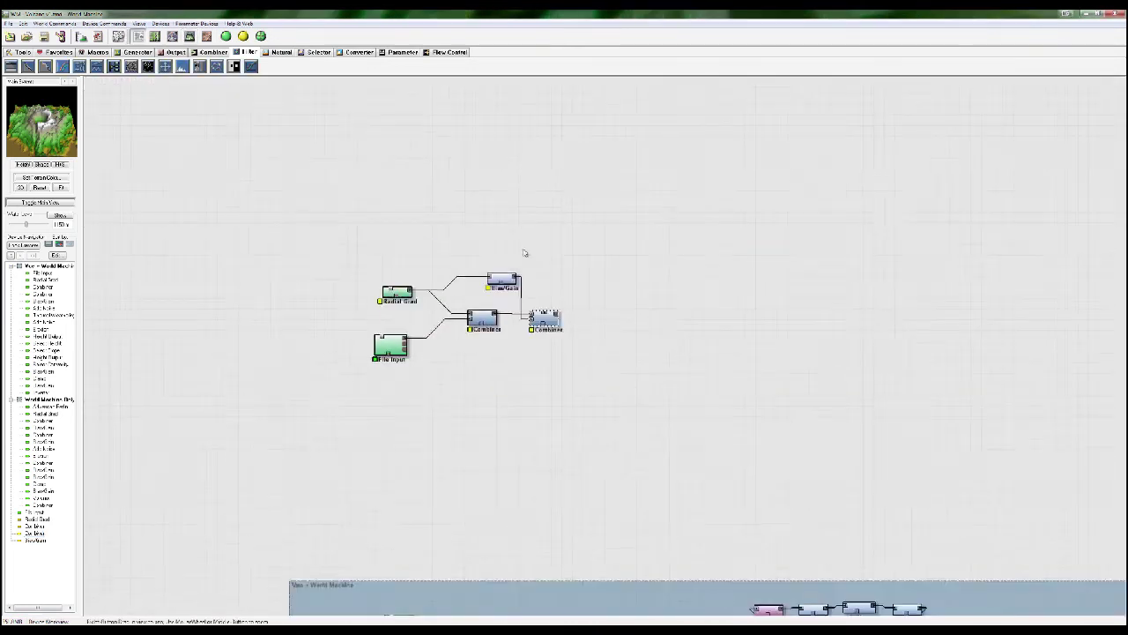
left_click(20, 52)
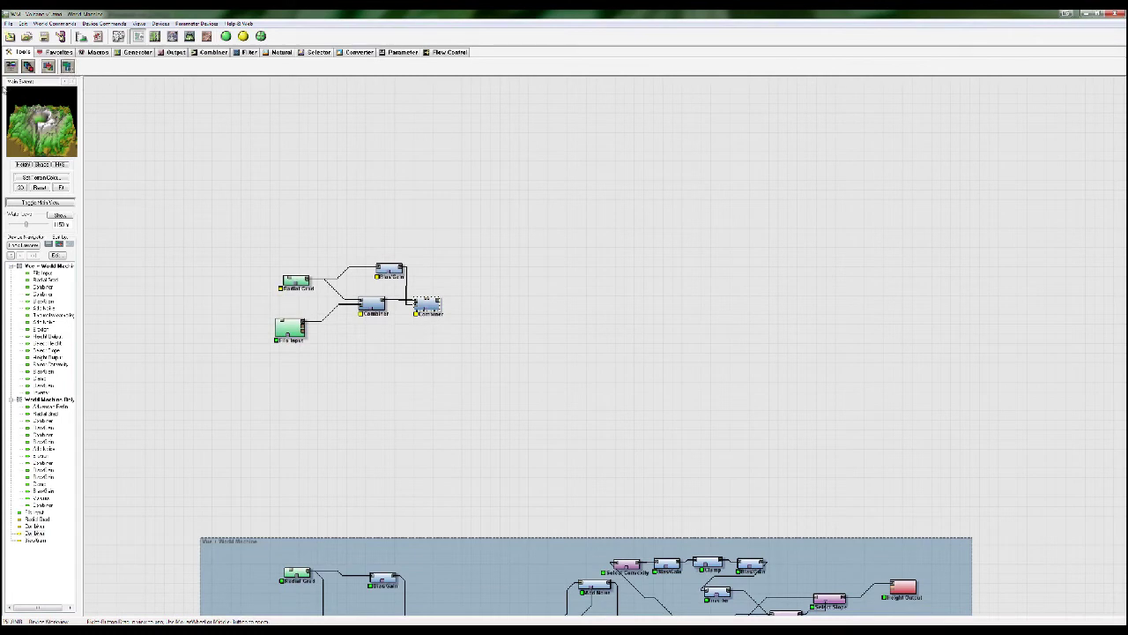
left_click_drag(221, 240, 778, 403)
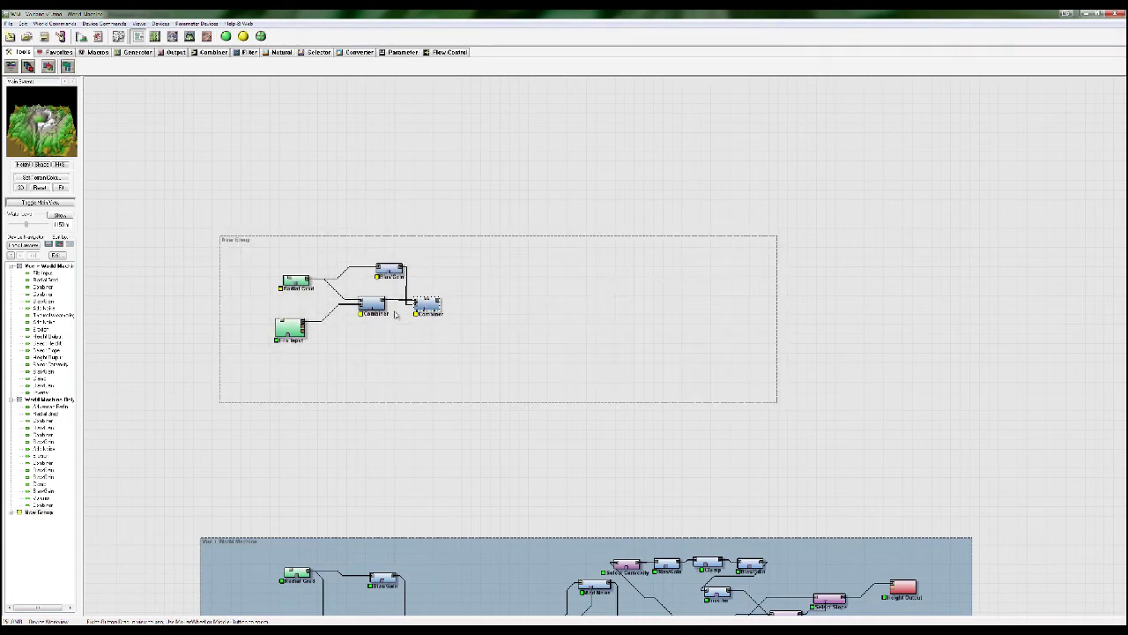
double_click(337, 264)
left_click(589, 286)
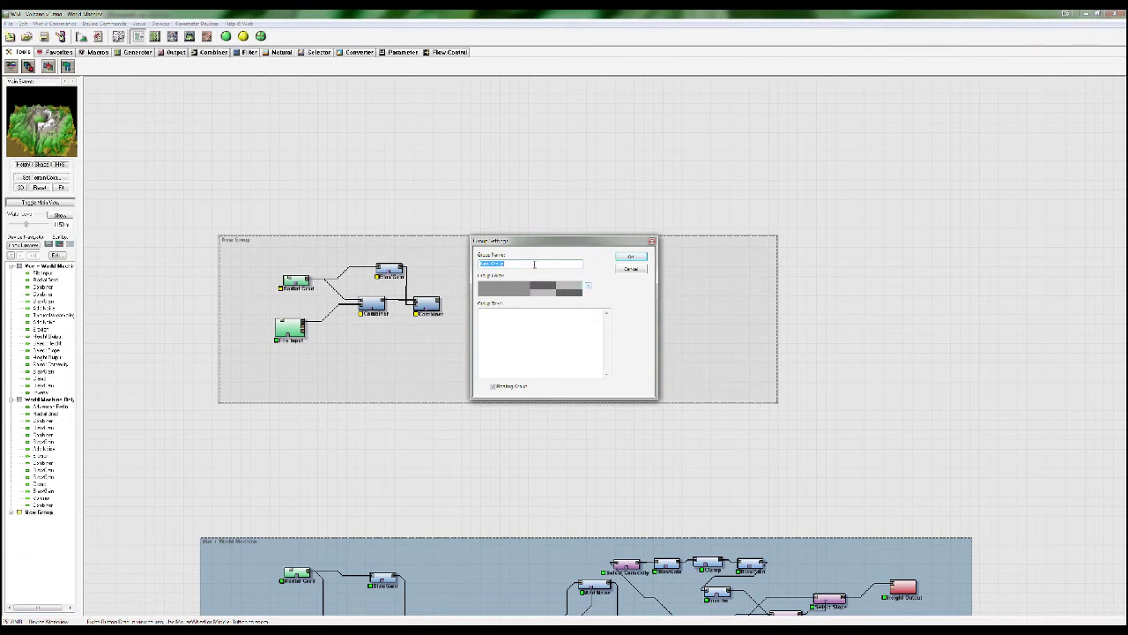
key("Return")
left_click(323, 165)
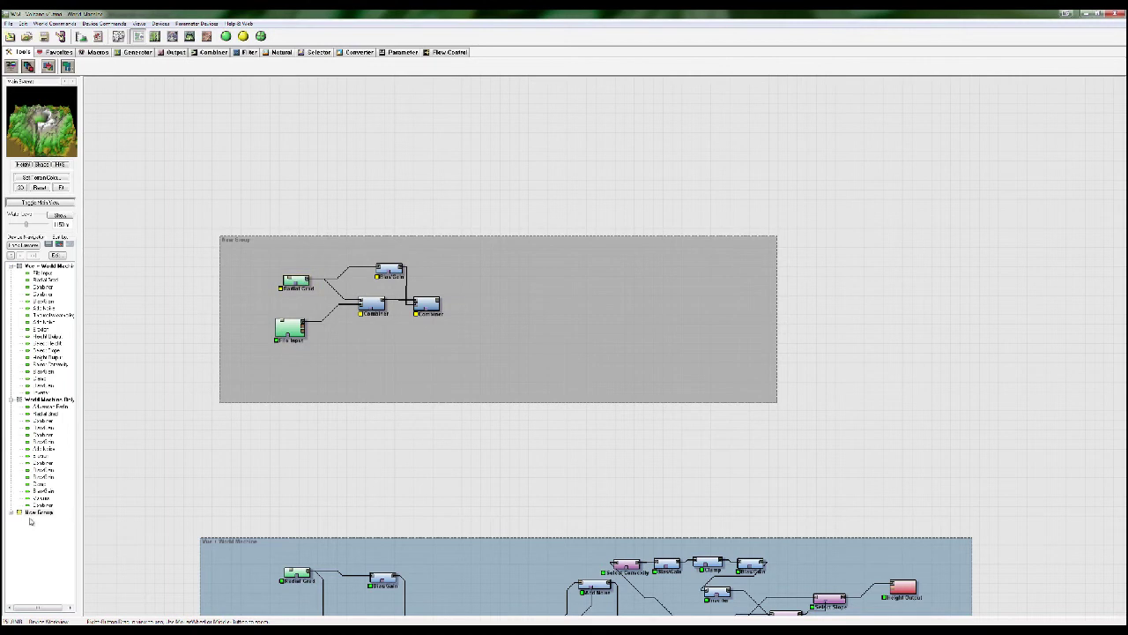
Collapse the World Machine Only and Vue + World Machine groups in the device navigator
left_click(12, 400)
left_click(12, 266)
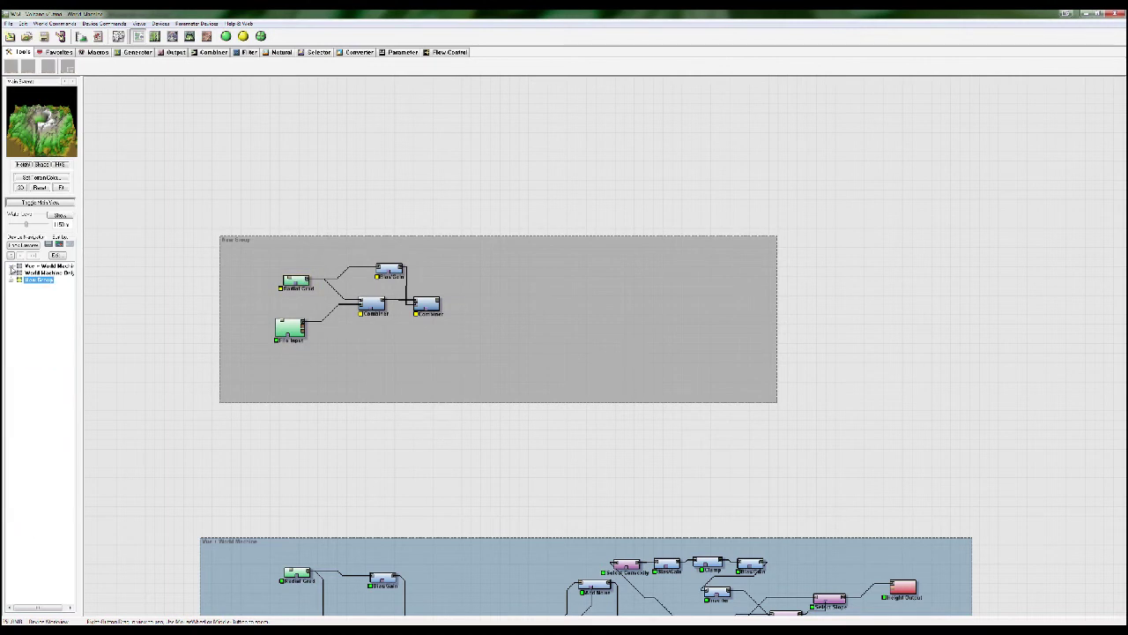
Expand the new group in the device navigator and examine the crater terrain in 3D from a lower angle
left_click(11, 281)
left_click(189, 37)
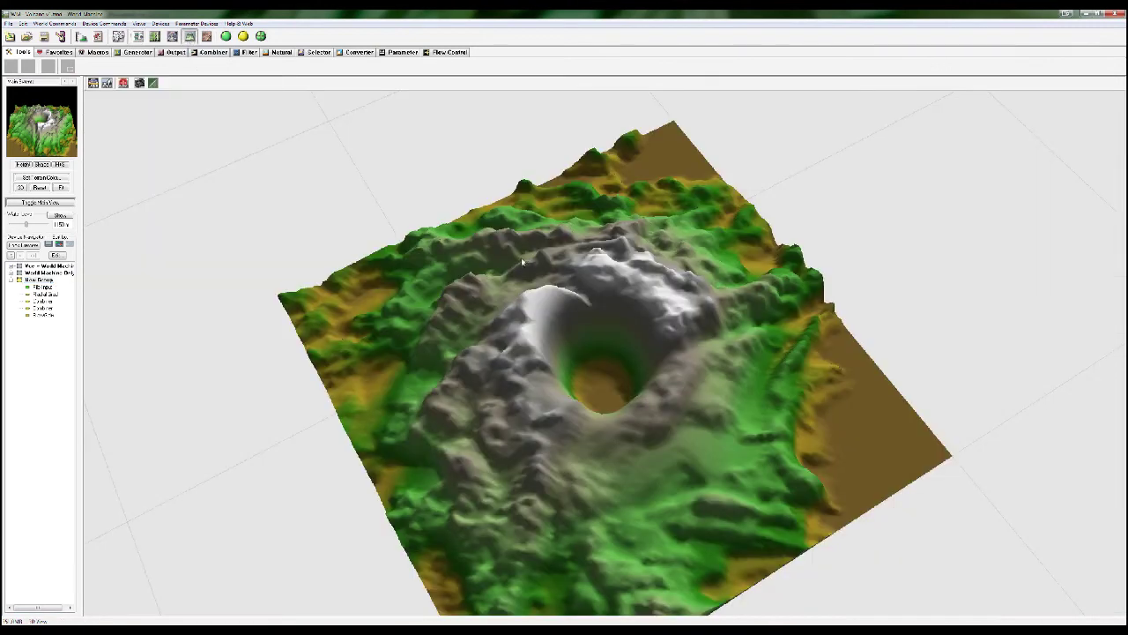
left_click_drag(642, 301, 377, 371)
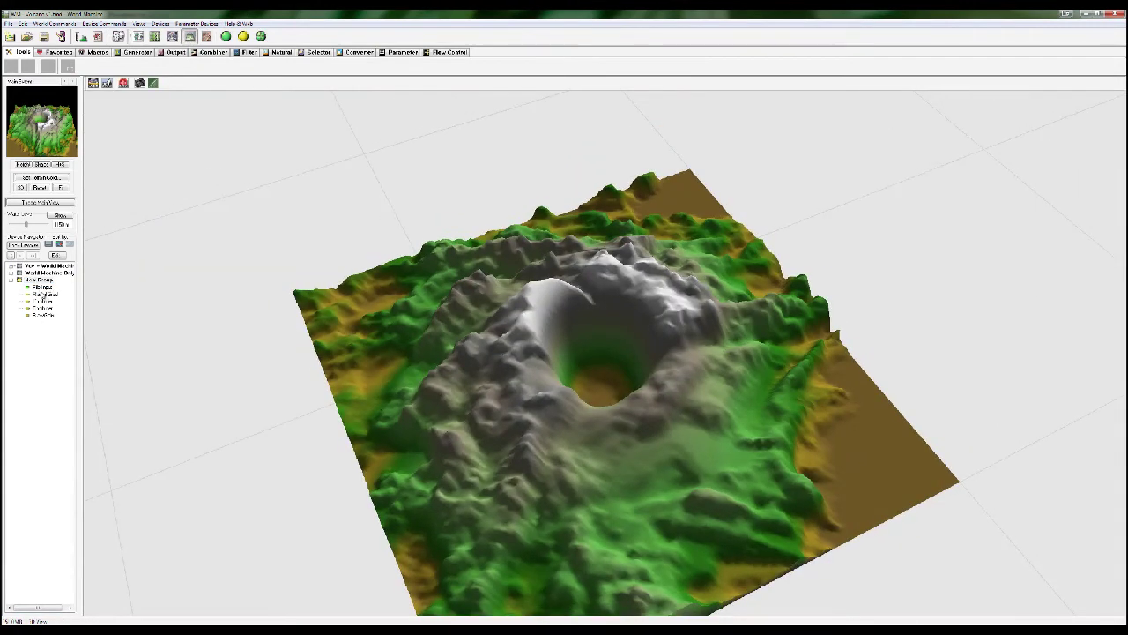
Place an Add Noise filter device after the second Combiner in the new group and feed it the Combiner's output
left_click(139, 37)
right_click_drag(516, 433, 586, 433)
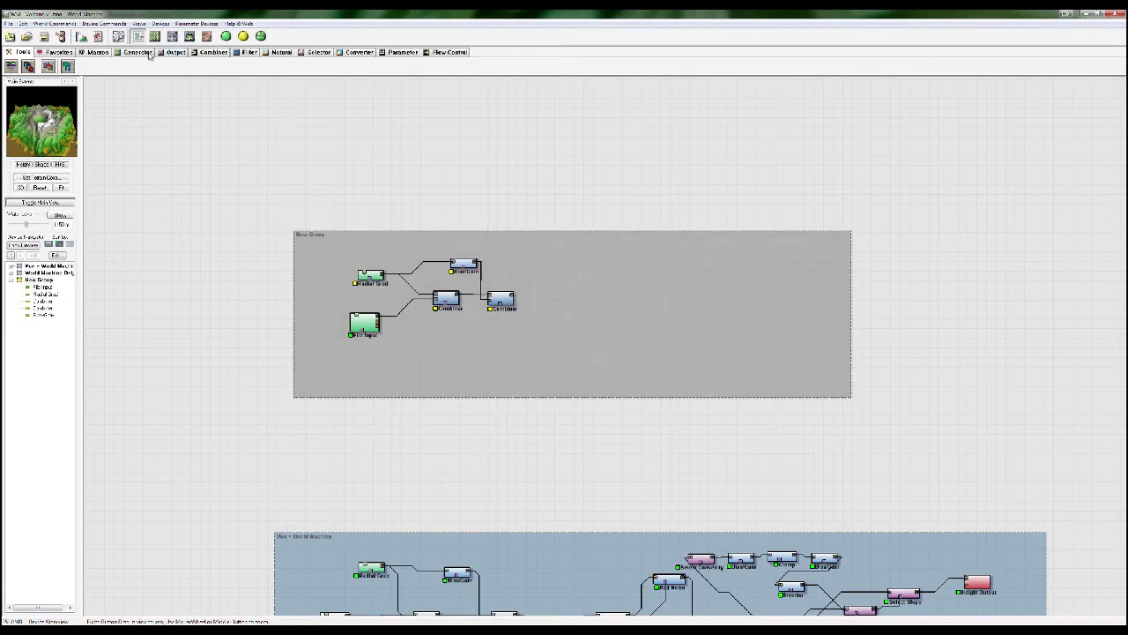
left_click(138, 52)
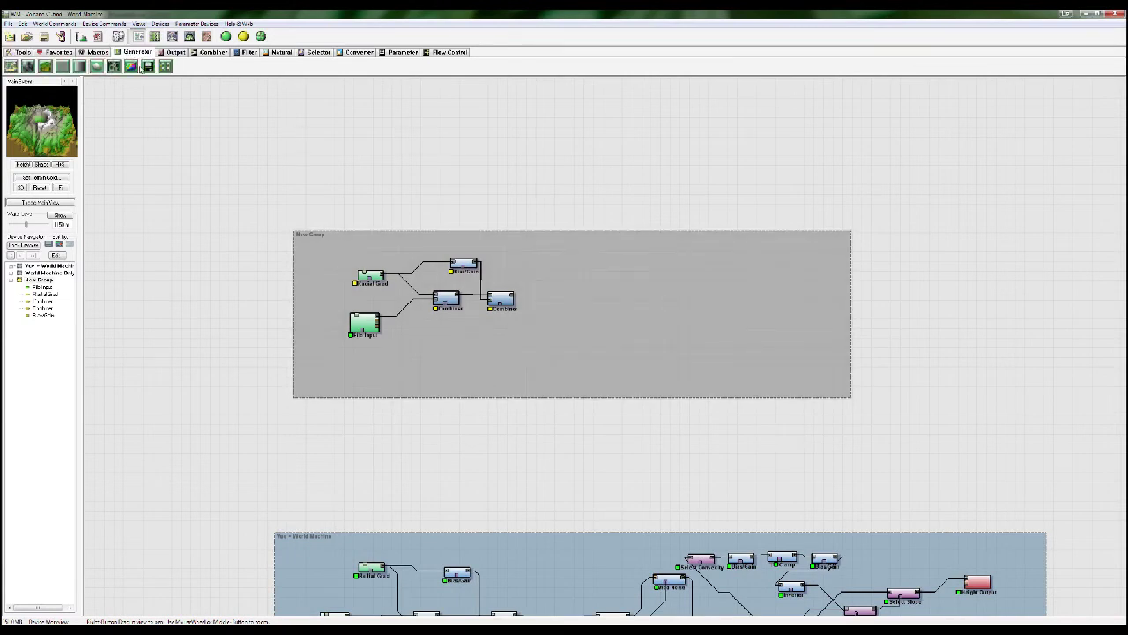
left_click(251, 52)
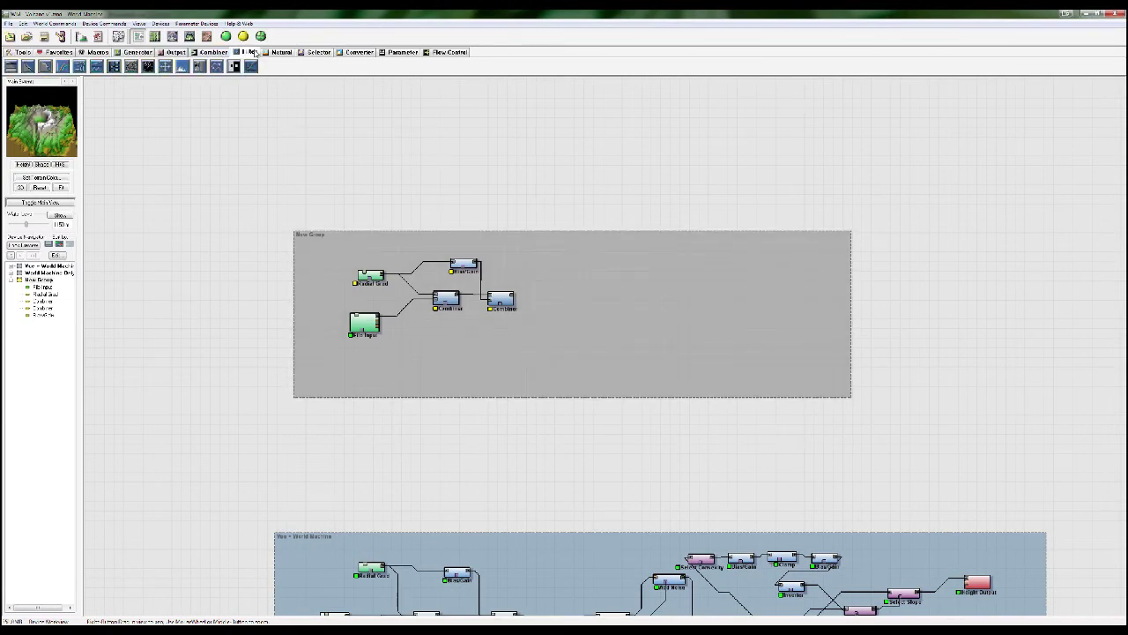
left_click(131, 68)
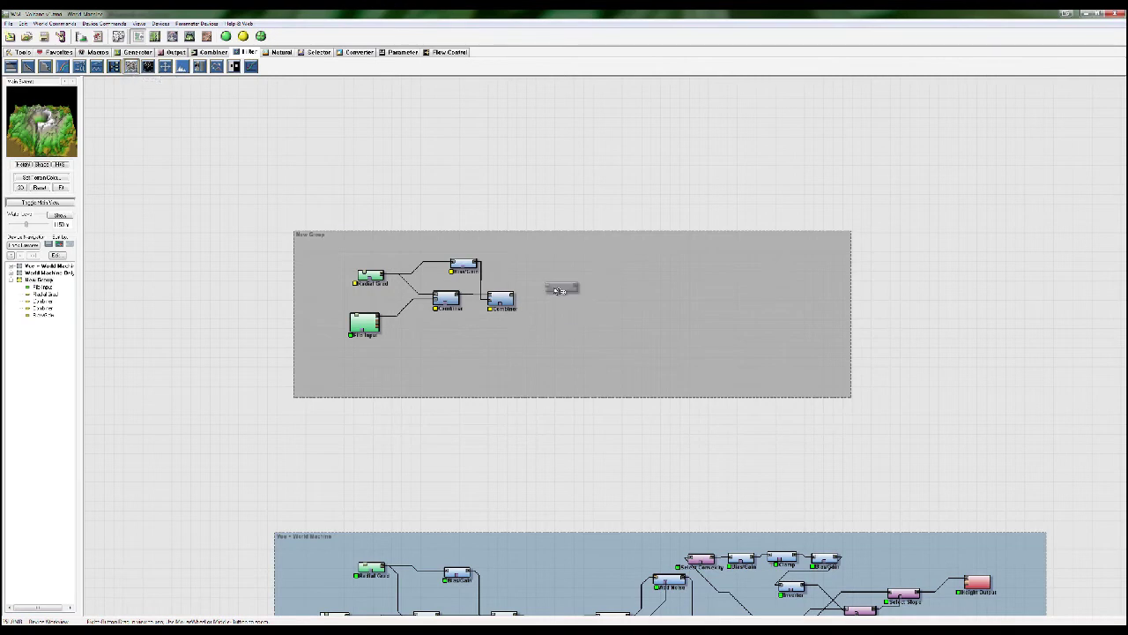
left_click(550, 295)
scroll(571, 333, "up", 2)
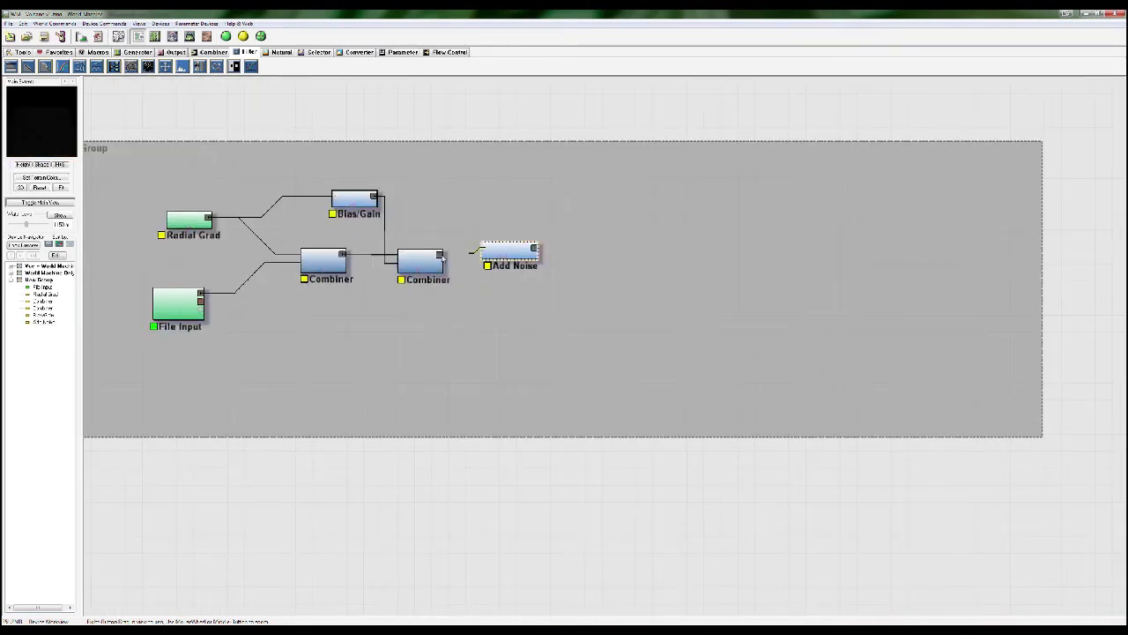
left_click_drag(485, 248, 441, 254)
Slightly reduce the Add Noise device's noise amount with Normal noise as the type, and accept its settings
double_click(520, 255)
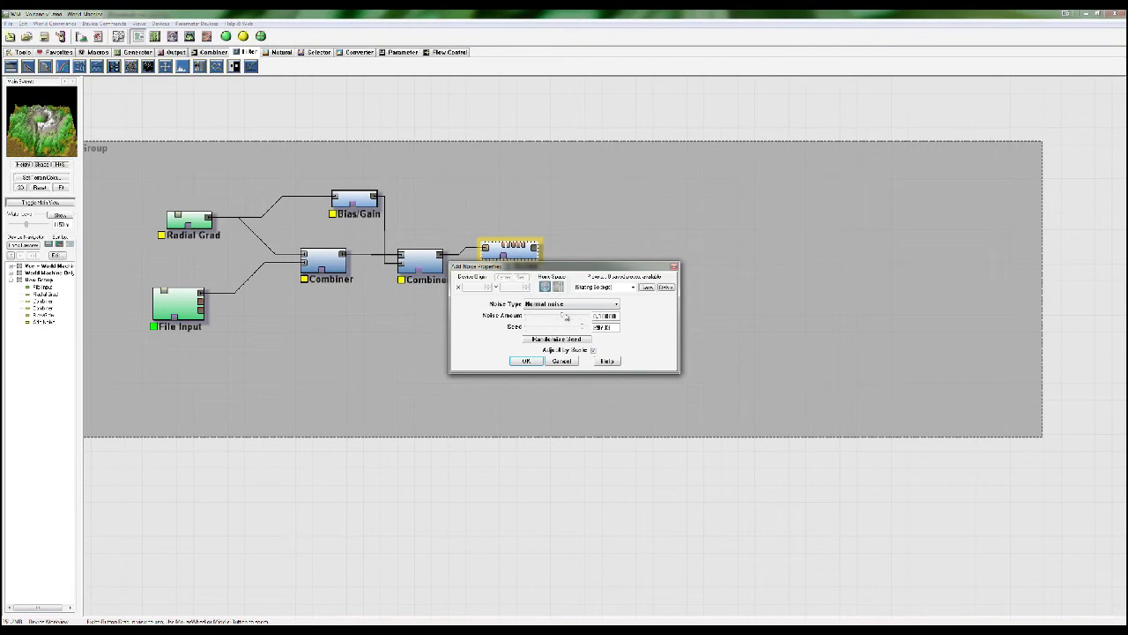
left_click_drag(569, 318, 565, 319)
left_click(528, 363)
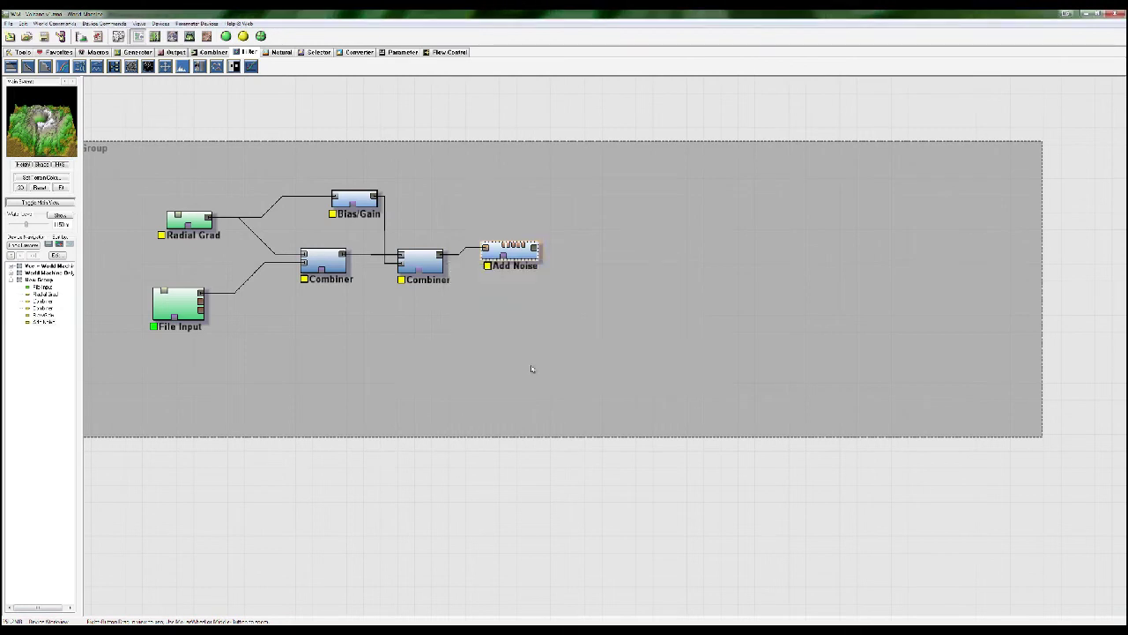
Bring up the natural devices for extending the new group's network after Add Noise
scroll(617, 401, "down", 3)
right_click_drag(596, 403, 593, 425)
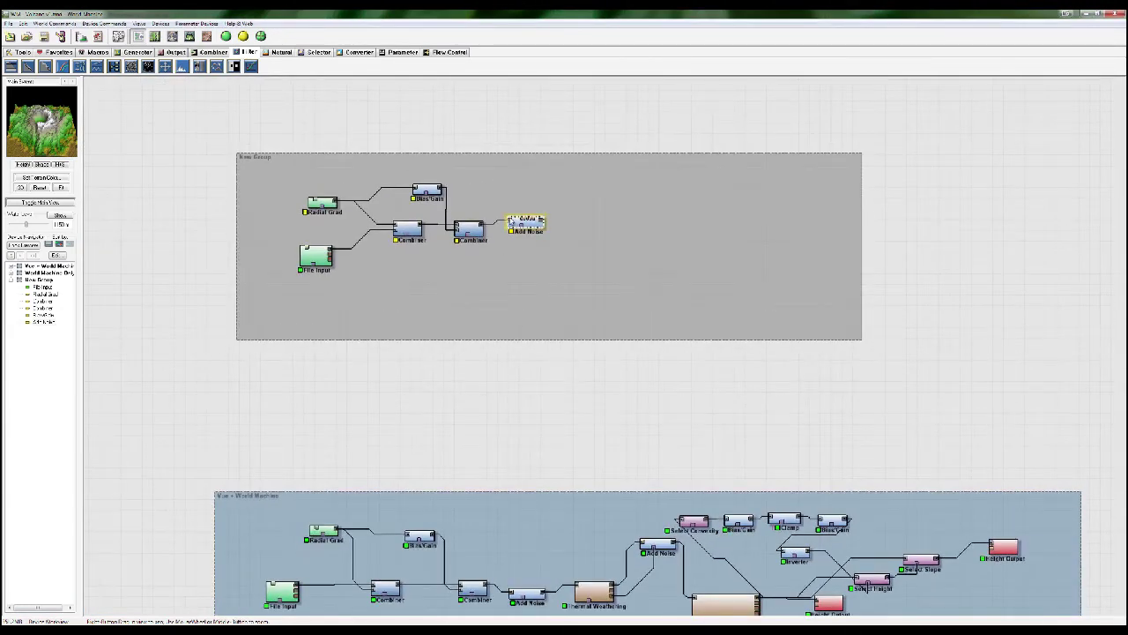
left_click(279, 52)
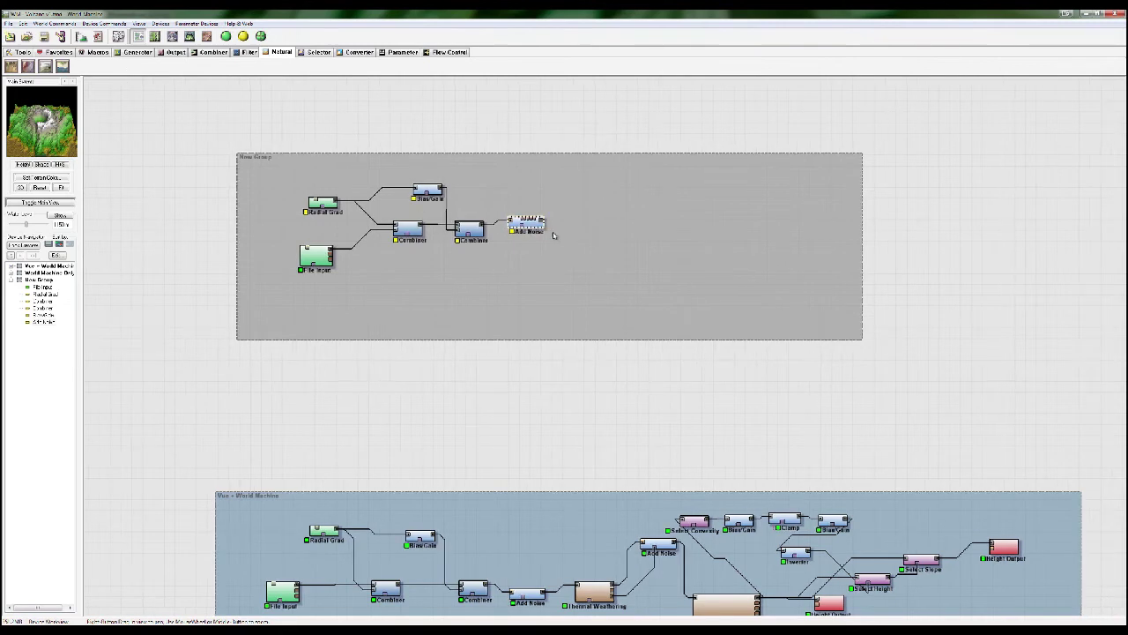
Build the world and examine the noisy volcano terrain from several angles in the 3D view
left_click(226, 36)
left_click(189, 36)
left_click_drag(581, 332, 475, 333)
left_click_drag(663, 438, 453, 369)
left_click_drag(830, 385, 606, 437)
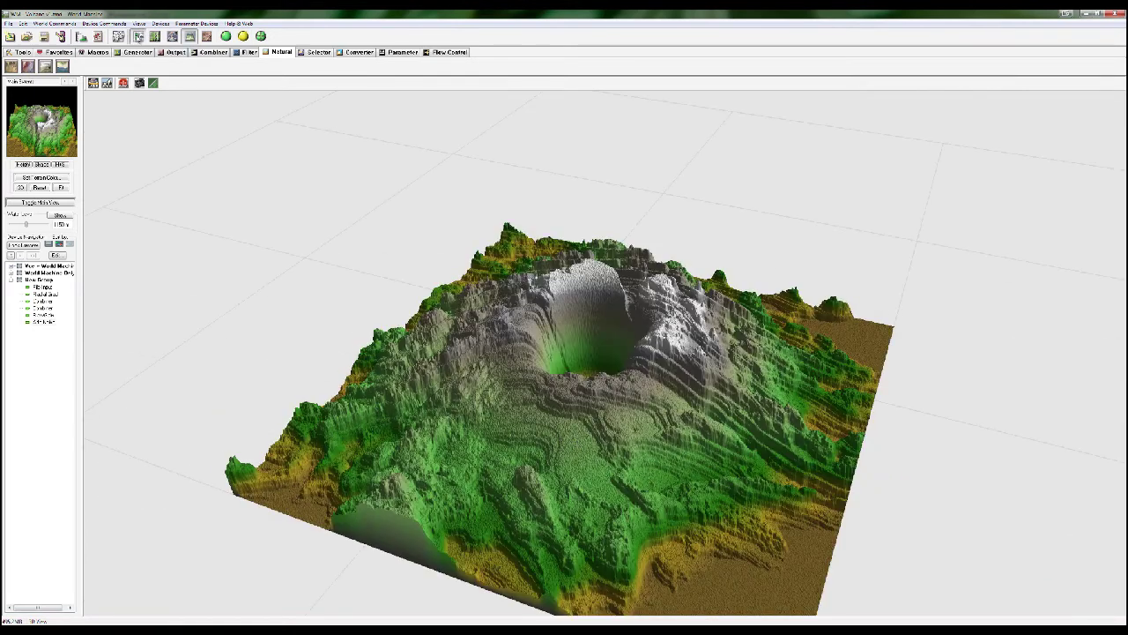
Add a Thermal Weathering device after Add Noise in the New Group and connect it to the Add Noise output
left_click(138, 36)
scroll(440, 428, "up", 3)
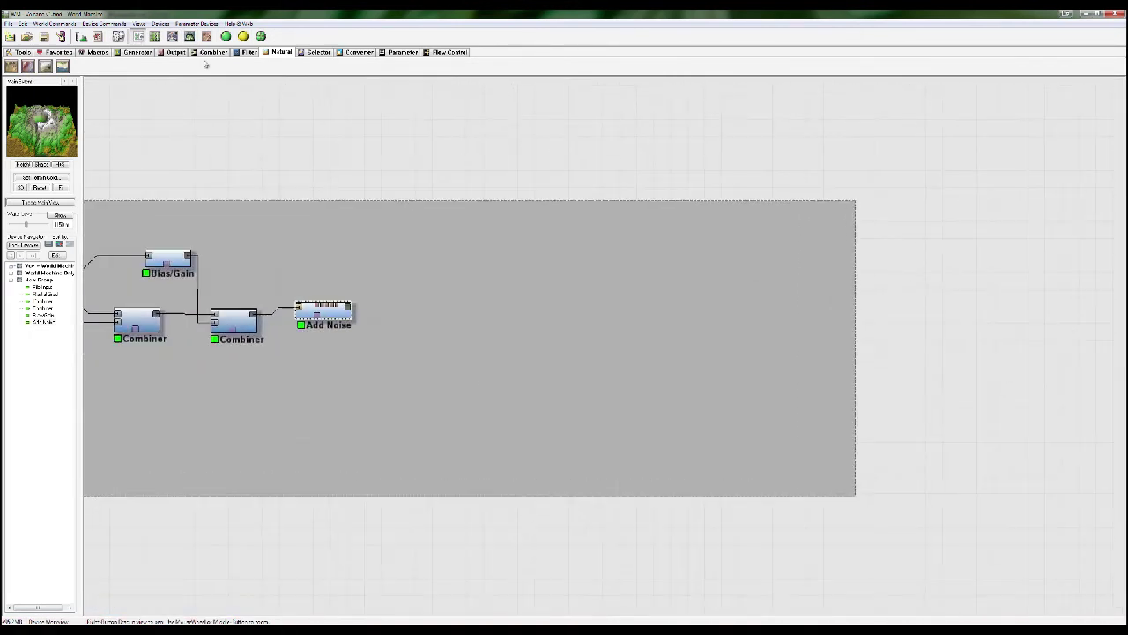
left_click(27, 66)
left_click(441, 315)
left_click_drag(407, 302, 349, 306)
left_click(432, 319)
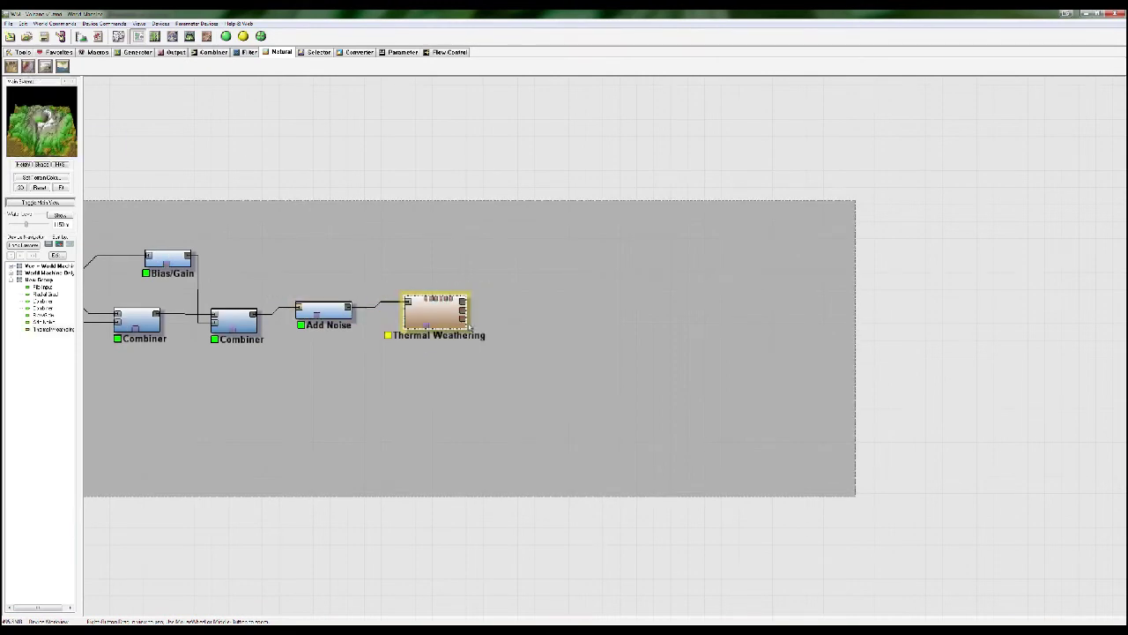
Set the new Thermal Weathering device to 24 iterations with the Classic style
double_click(446, 318)
left_click_drag(528, 258, 435, 130)
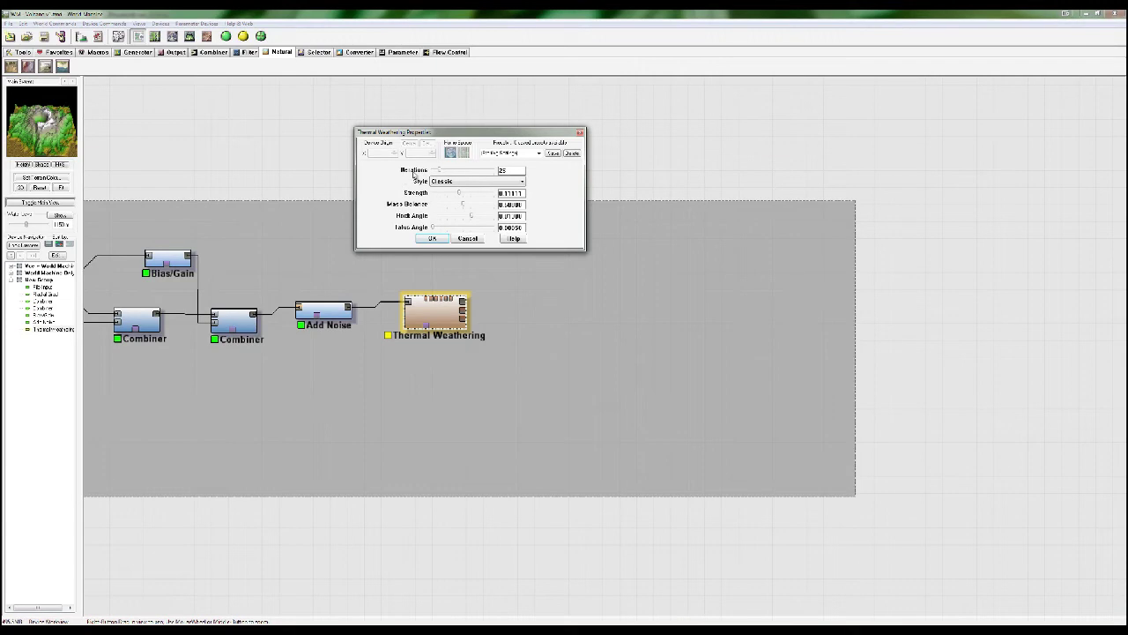
left_click(443, 182)
left_click(408, 185)
left_click_drag(441, 168, 446, 172)
double_click(515, 171)
left_click(450, 182)
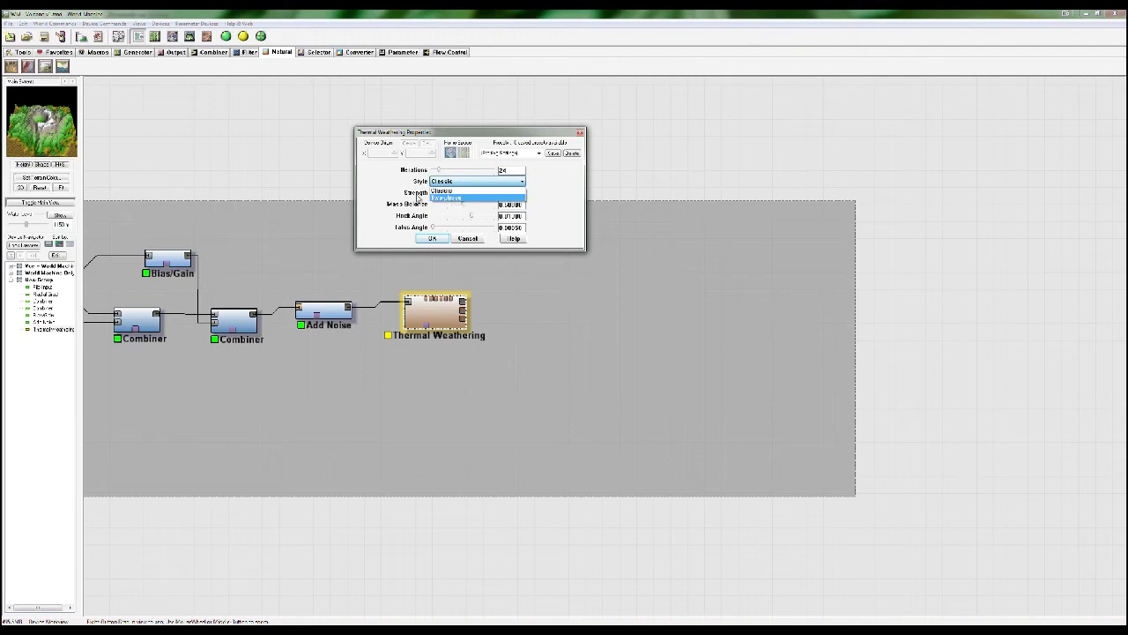
left_click(386, 191)
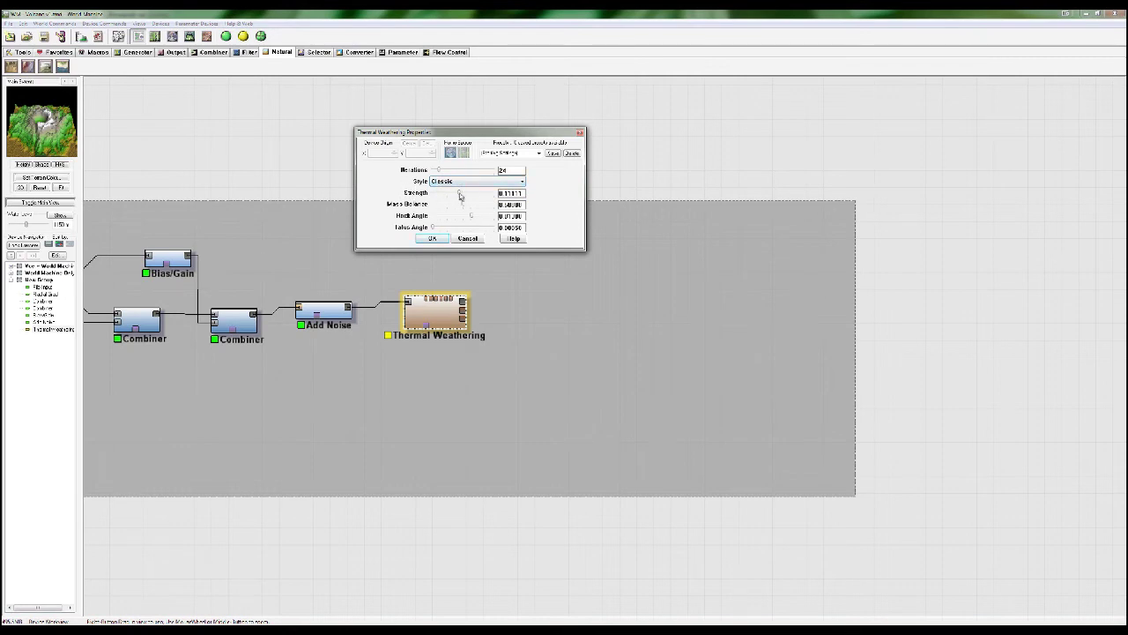
left_click(432, 239)
left_click_drag(441, 319, 437, 323)
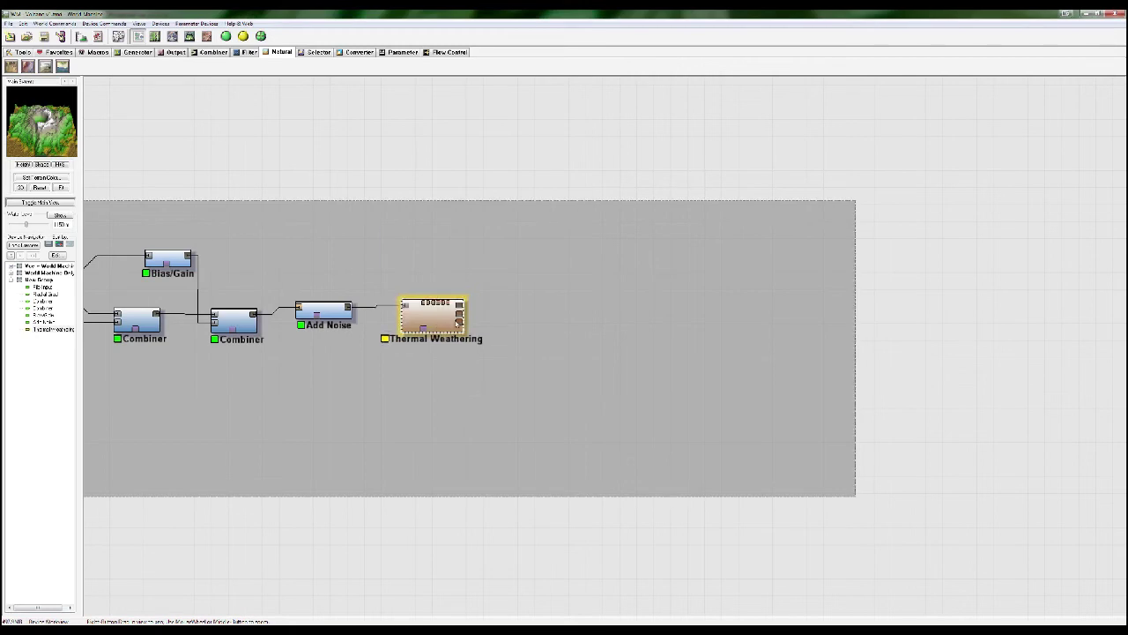
Build the world and examine the thermally weathered volcano from several angles in the 3D view
key("F3")
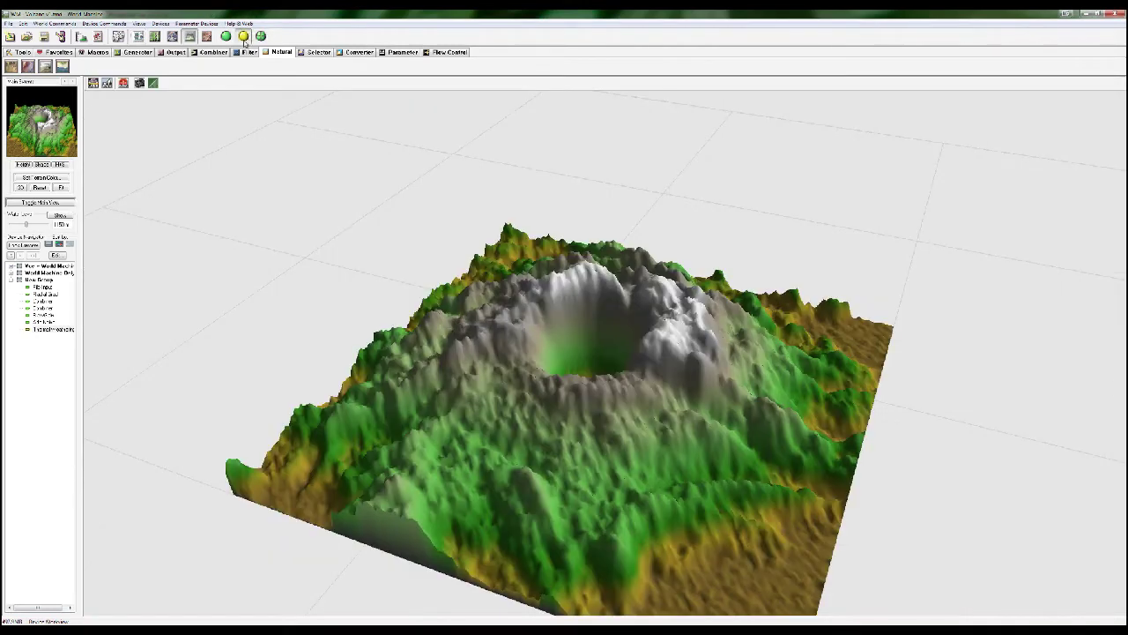
left_click(243, 36)
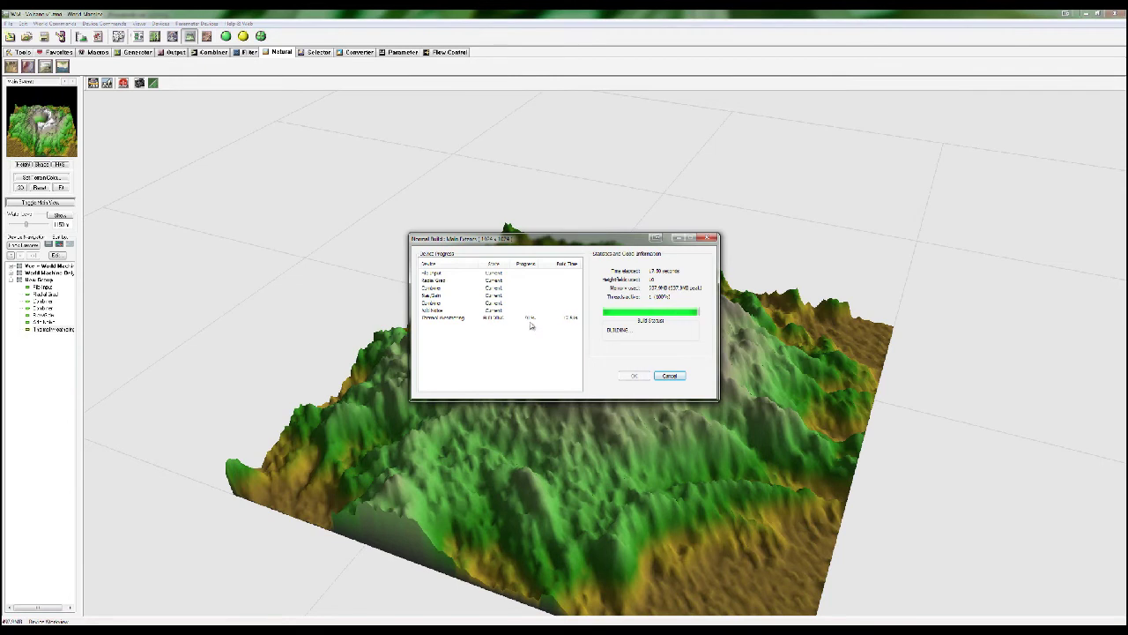
left_click(635, 375)
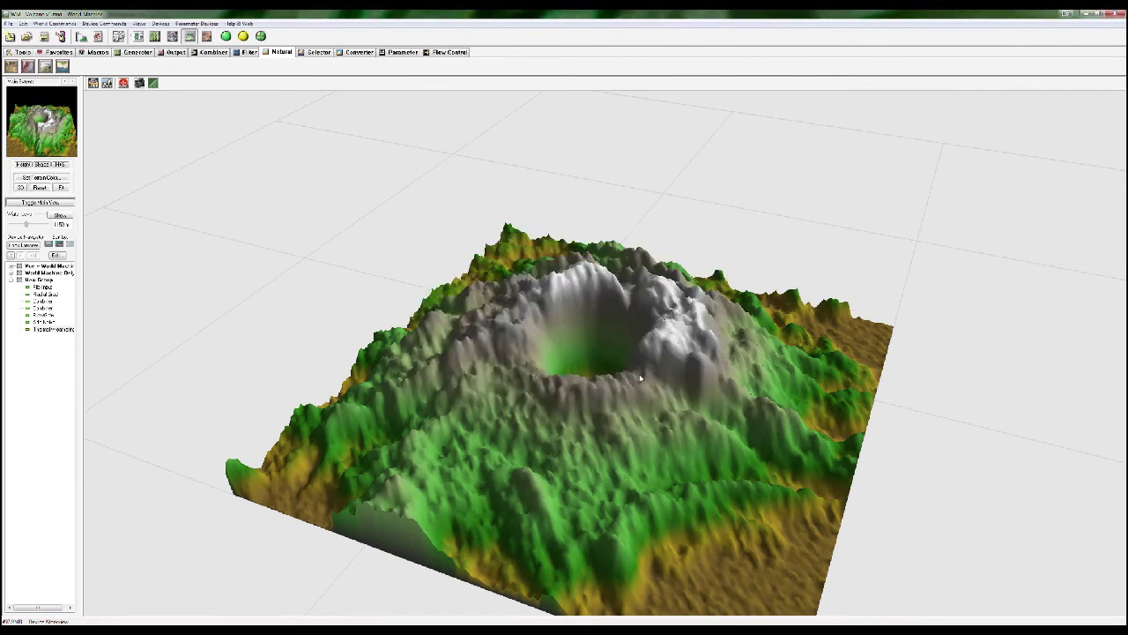
left_click_drag(710, 413, 706, 352)
scroll(692, 408, "up", 3)
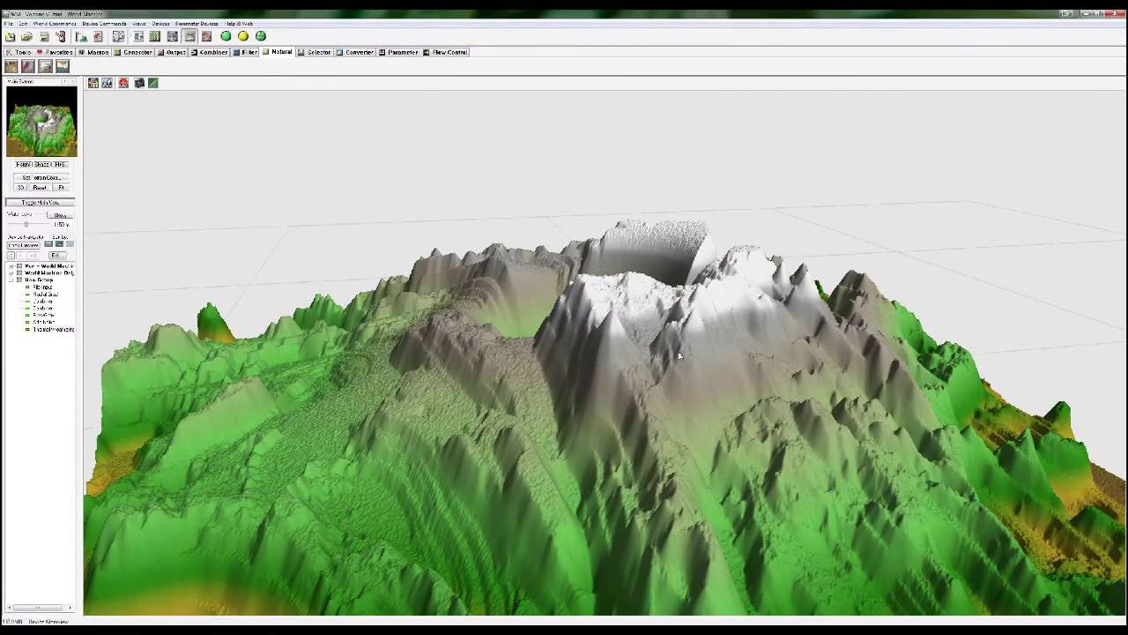
left_click_drag(731, 422, 664, 403)
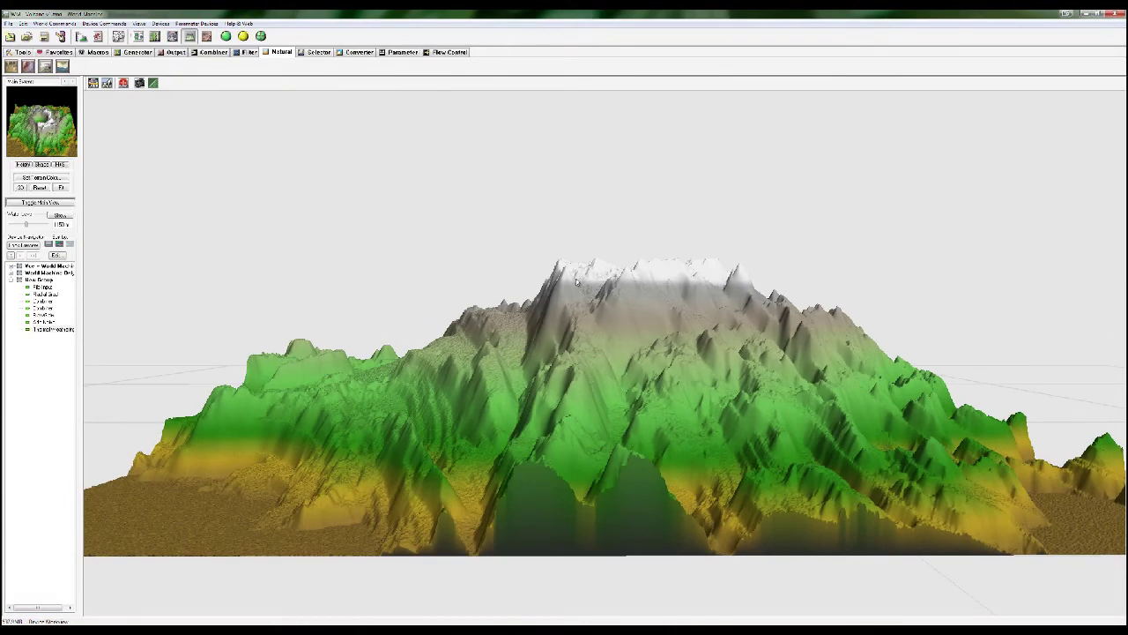
left_click_drag(662, 345, 636, 505)
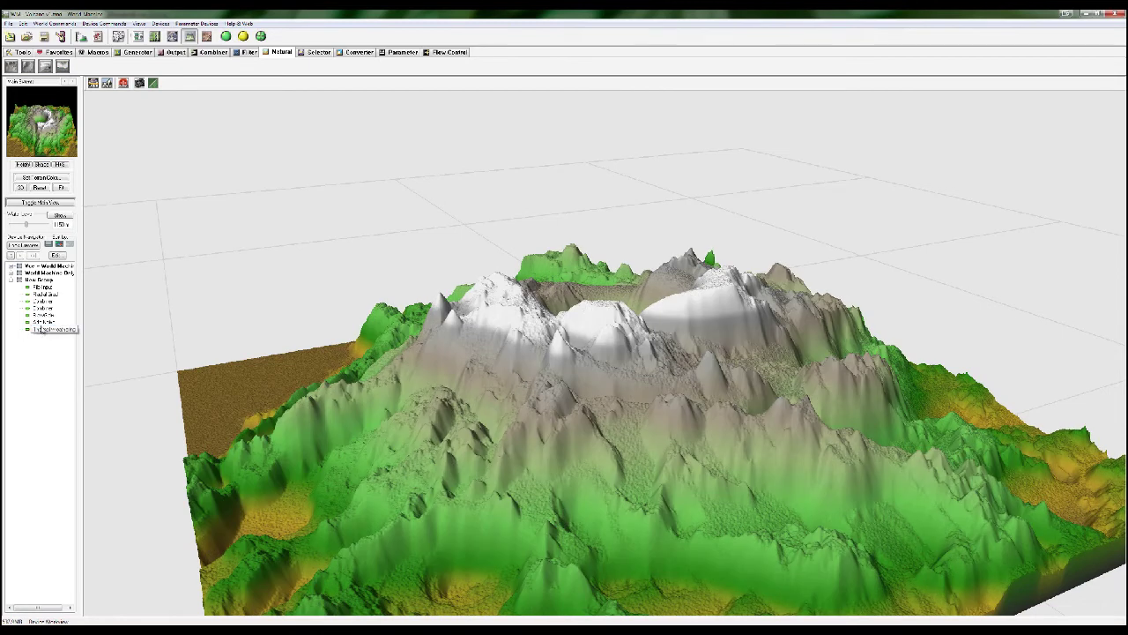
left_click(33, 332)
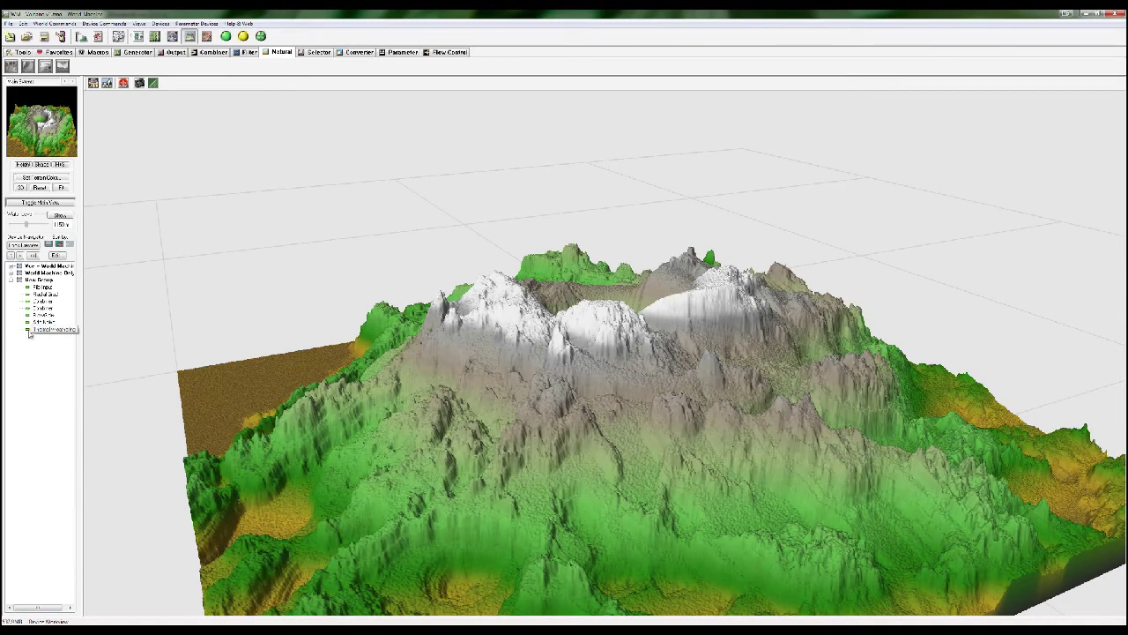
Raise the Thermal Weathering device's talus angle and strength slightly and lower its mass balance
left_click(138, 36)
double_click(470, 338)
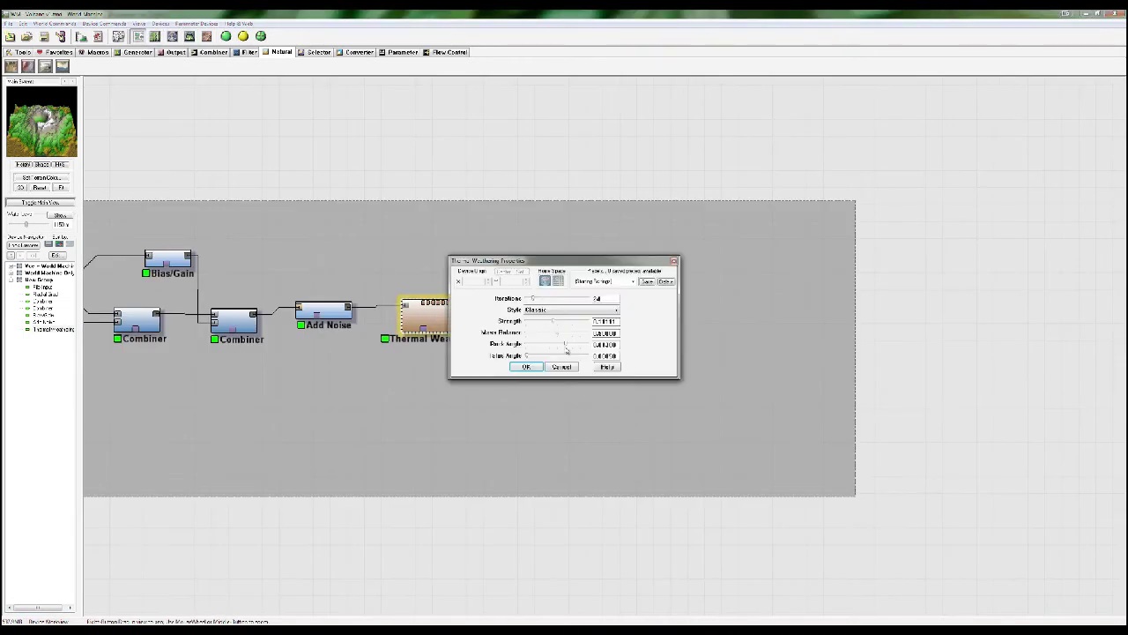
mouse_move(567, 345)
left_mouse_down()
mouse_move(536, 345)
mouse_move(577, 345)
mouse_move(534, 346)
mouse_move(568, 345)
left_mouse_up()
left_click_drag(570, 347, 502, 347)
mouse_move(529, 345)
left_mouse_down()
mouse_move(589, 351)
mouse_move(508, 351)
left_mouse_up()
mouse_move(559, 336)
left_mouse_down()
mouse_move(522, 335)
mouse_move(568, 334)
mouse_move(543, 333)
left_mouse_up()
mouse_move(554, 326)
left_mouse_down()
mouse_move(582, 325)
mouse_move(566, 326)
left_mouse_up()
left_click(527, 367)
Check the settings of the Thermal Weathering device in the Vue + World Machine group for comparison
scroll(517, 270, "down", 5)
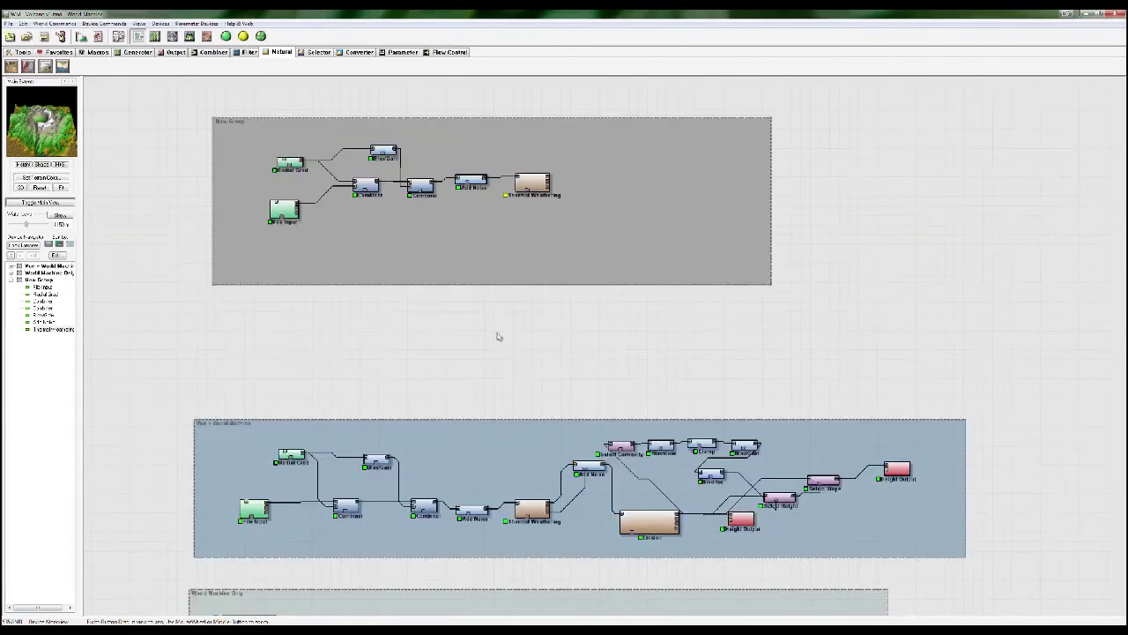
right_click_drag(548, 318, 501, 336)
right_click_drag(504, 423, 491, 359)
double_click(472, 527)
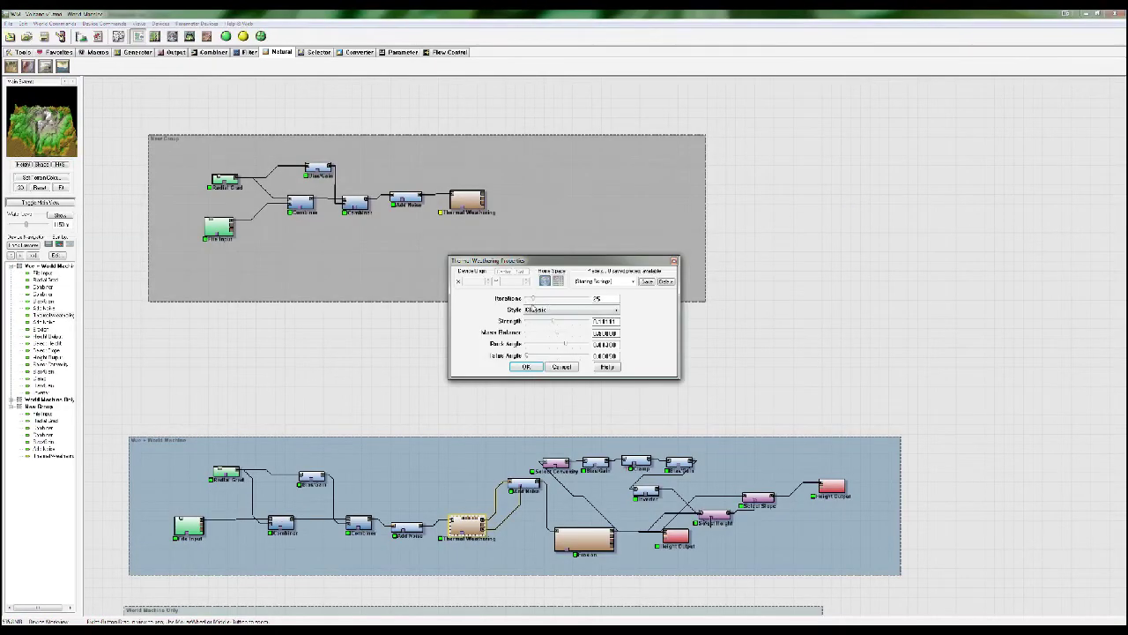
left_click(527, 367)
Raise the mass balance of the New Group's Thermal Weathering device slightly
double_click(472, 201)
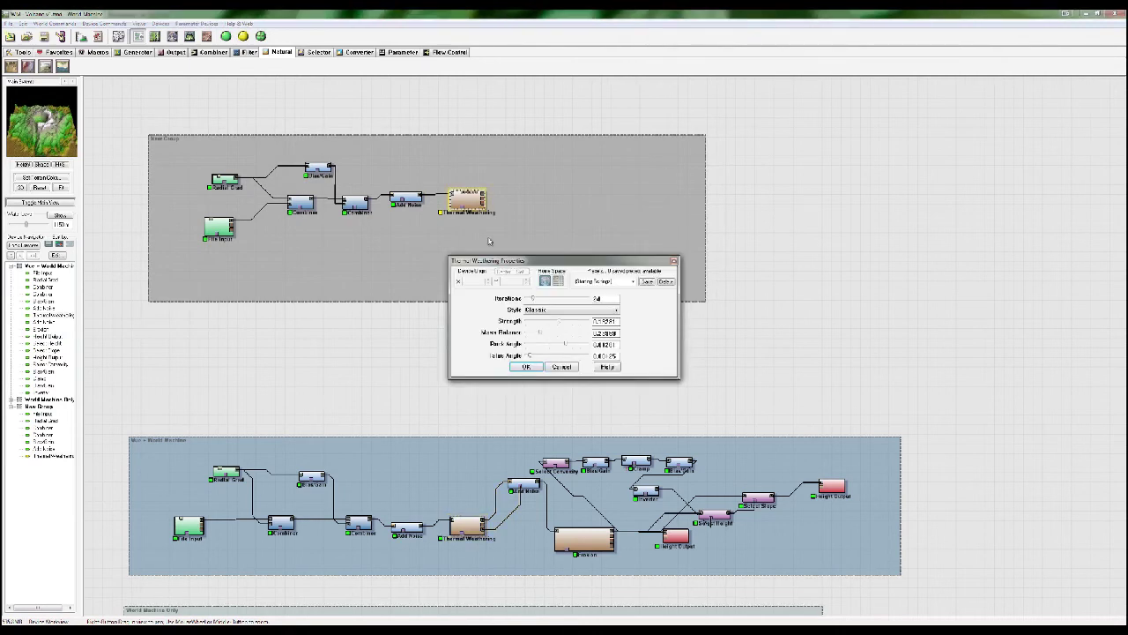
mouse_move(541, 334)
left_mouse_down()
mouse_move(552, 334)
mouse_move(546, 323)
mouse_move(557, 334)
mouse_move(550, 324)
left_mouse_up()
left_click(526, 366)
Add a second Add Noise device fed by the Thermal Weathering output in the New Group
scroll(521, 370, "up", 2)
scroll(497, 362, "up", 3)
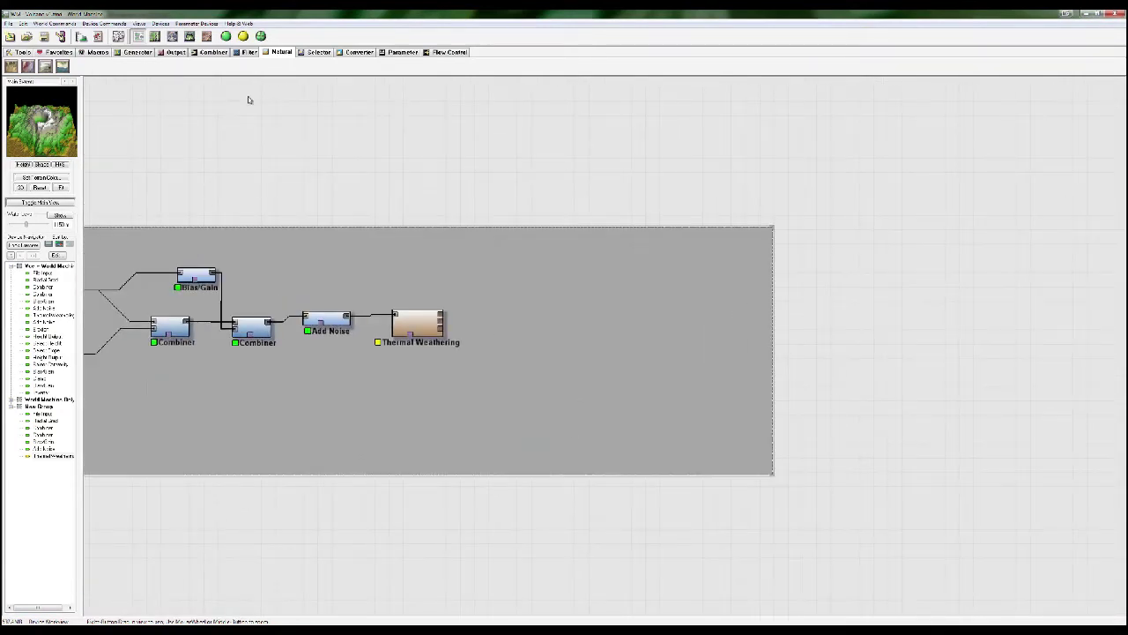
left_click(248, 52)
left_click_drag(130, 66, 439, 318)
left_click(507, 308)
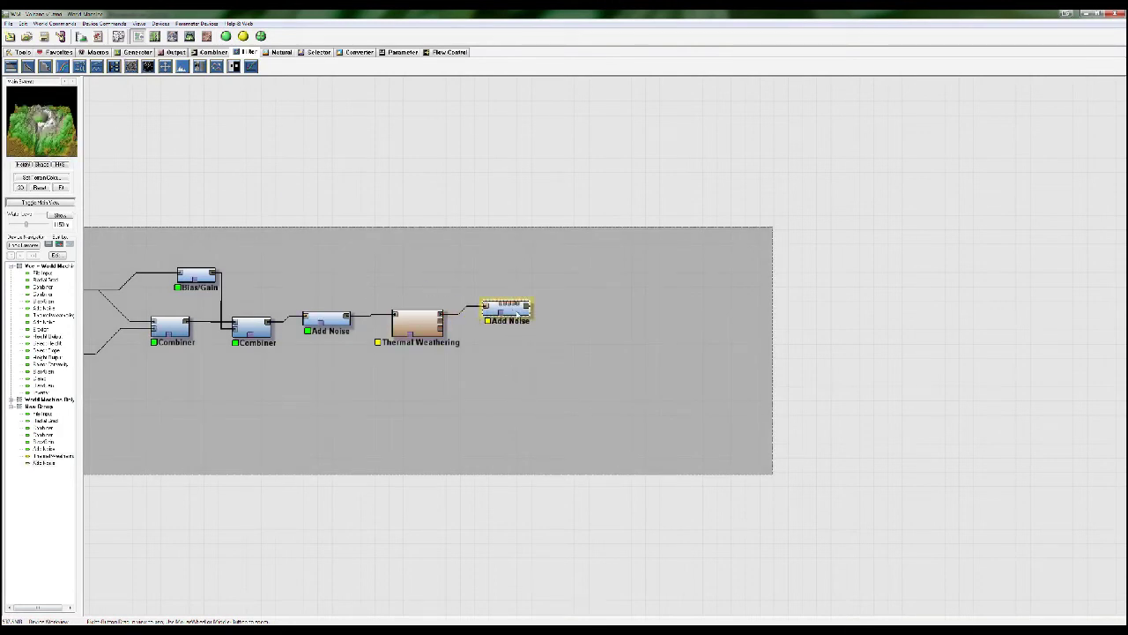
Set the second Add Noise device's noise type to Additive noise
double_click(517, 313)
left_click(547, 304)
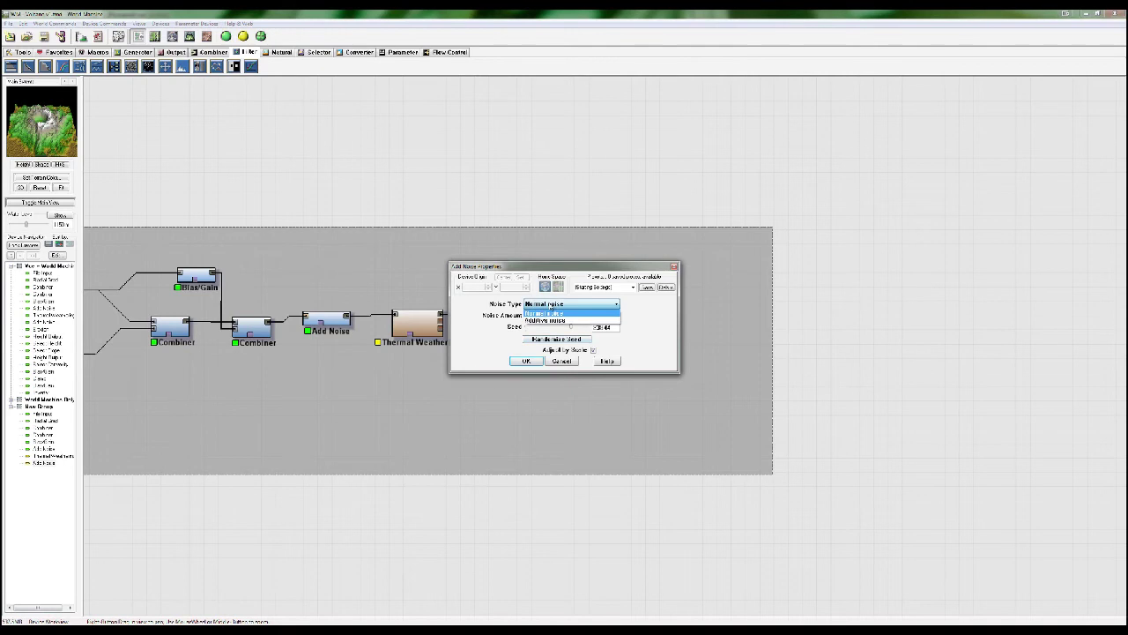
left_click(539, 321)
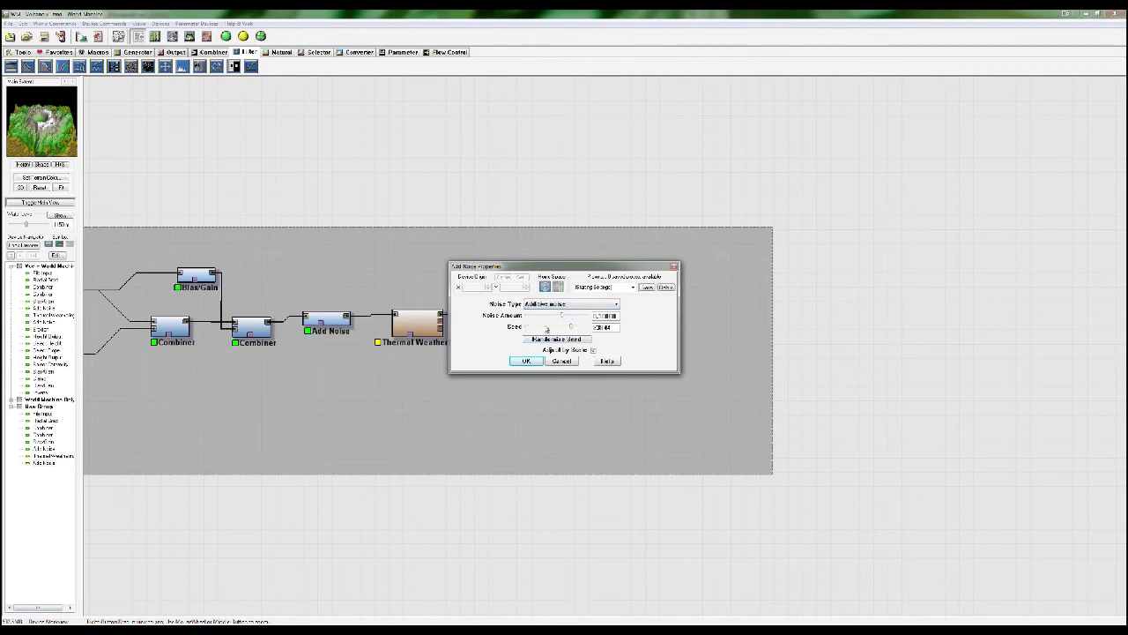
left_click(527, 361)
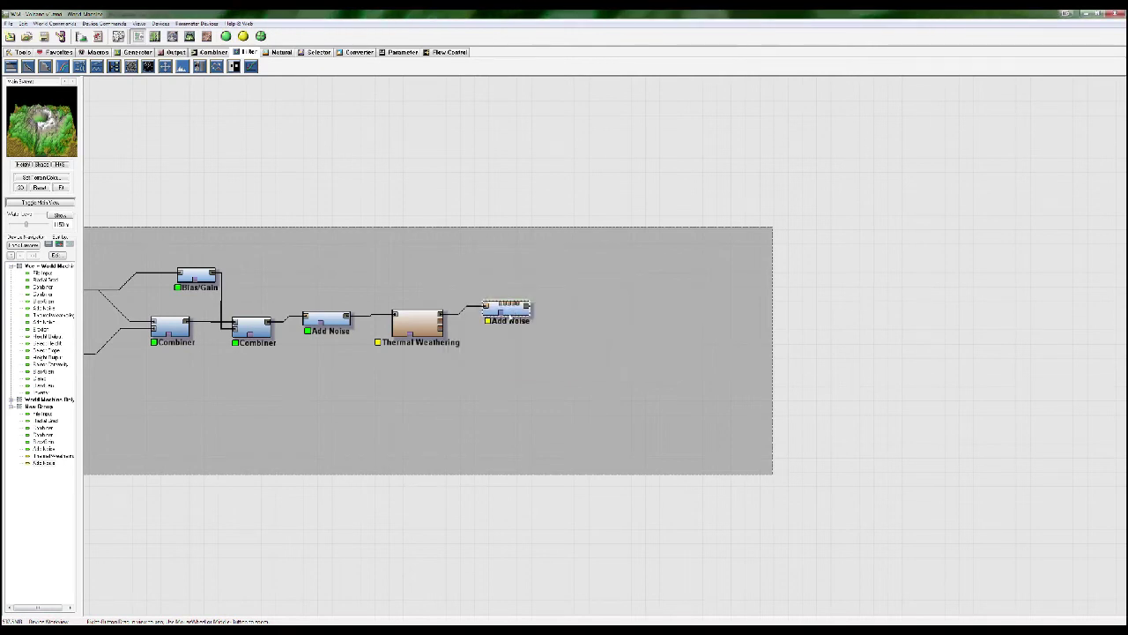
Build the world with the second Add Noise device included, checking the device progress during the build
left_click(226, 36)
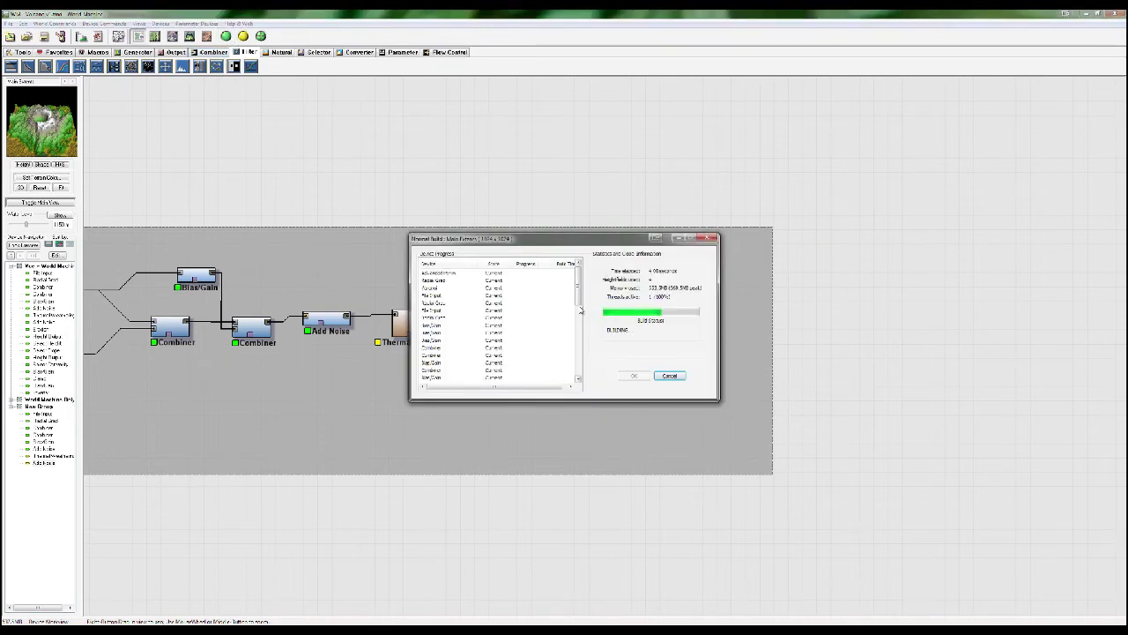
left_click_drag(578, 280, 569, 389)
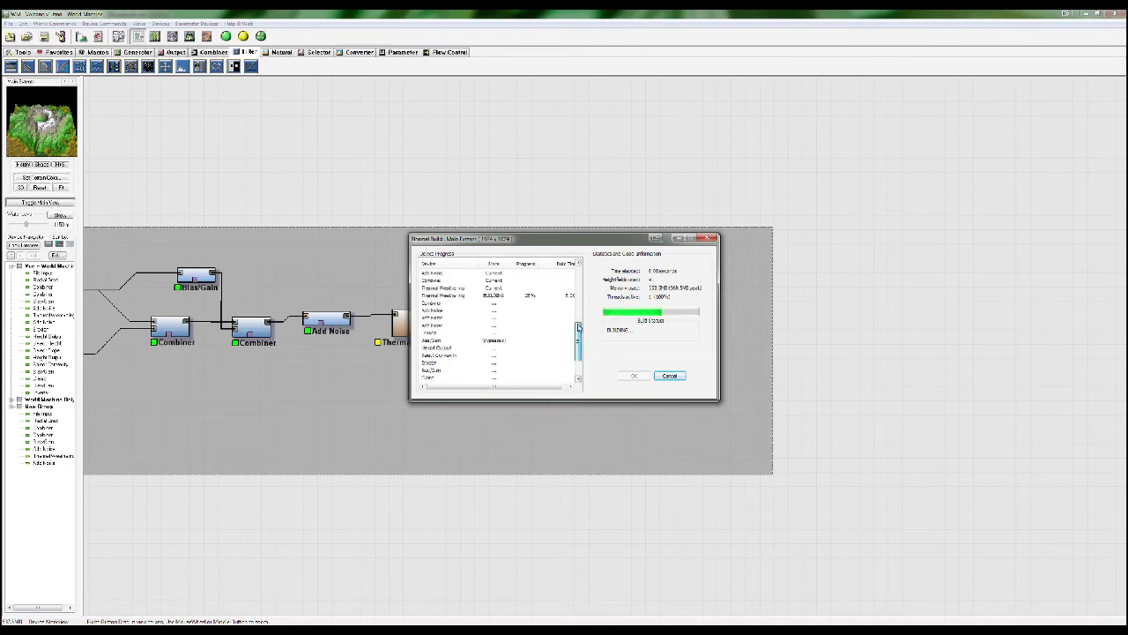
left_click(475, 316)
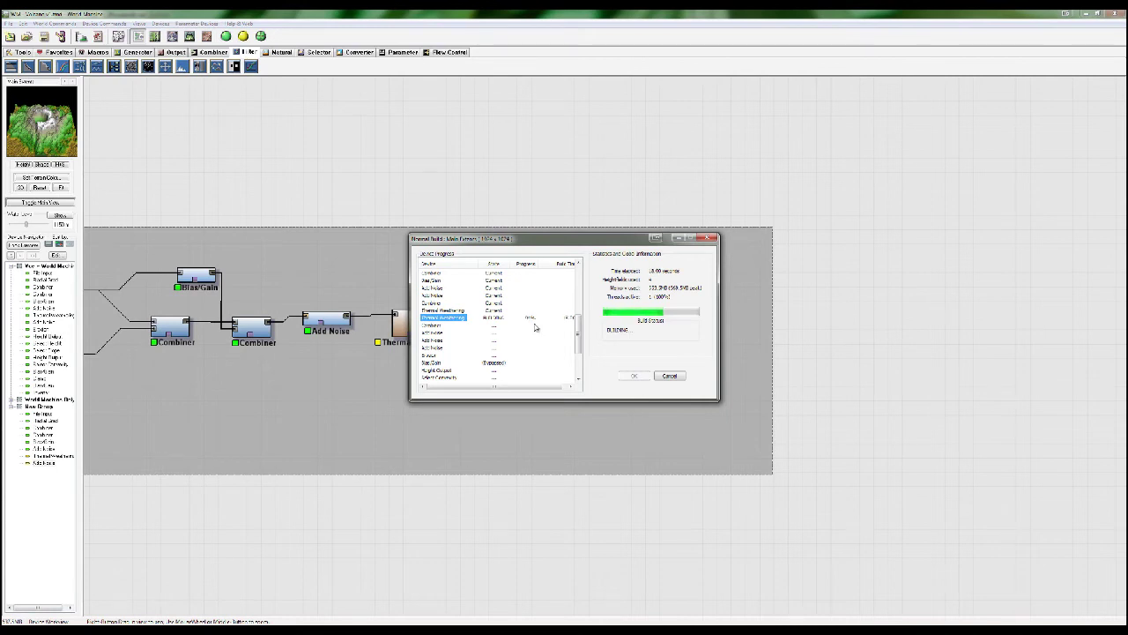
left_click_drag(578, 346, 578, 375)
left_click(634, 375)
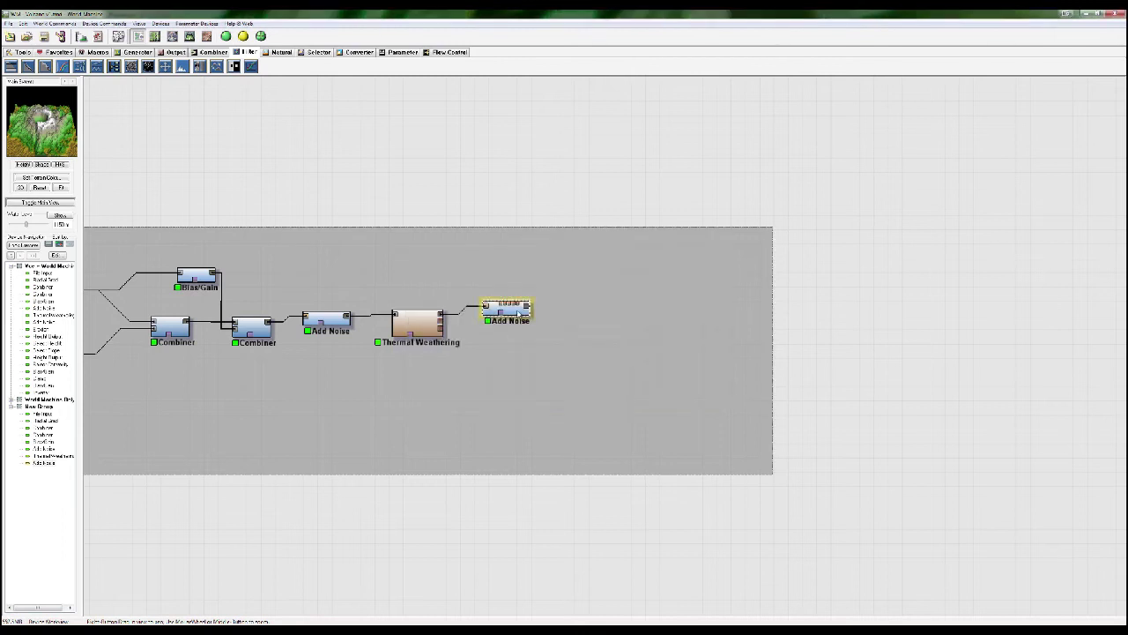
Examine the second Add Noise device's terrain in the 3D view from another angle
right_click(517, 312)
left_click(519, 322)
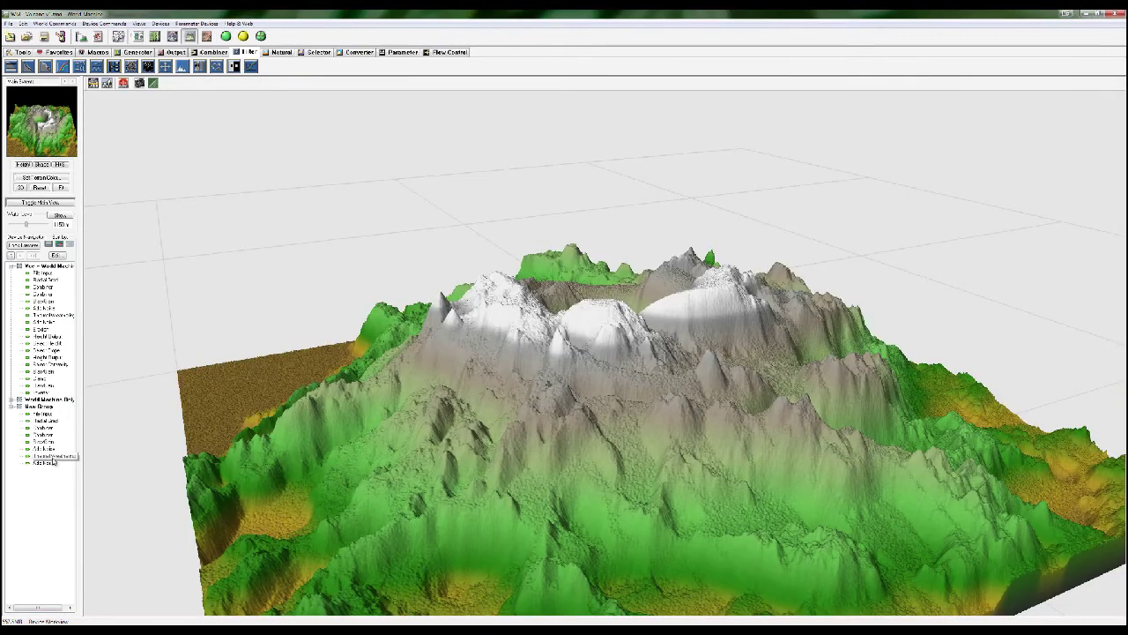
left_click_drag(494, 465, 588, 467)
left_click(42, 463)
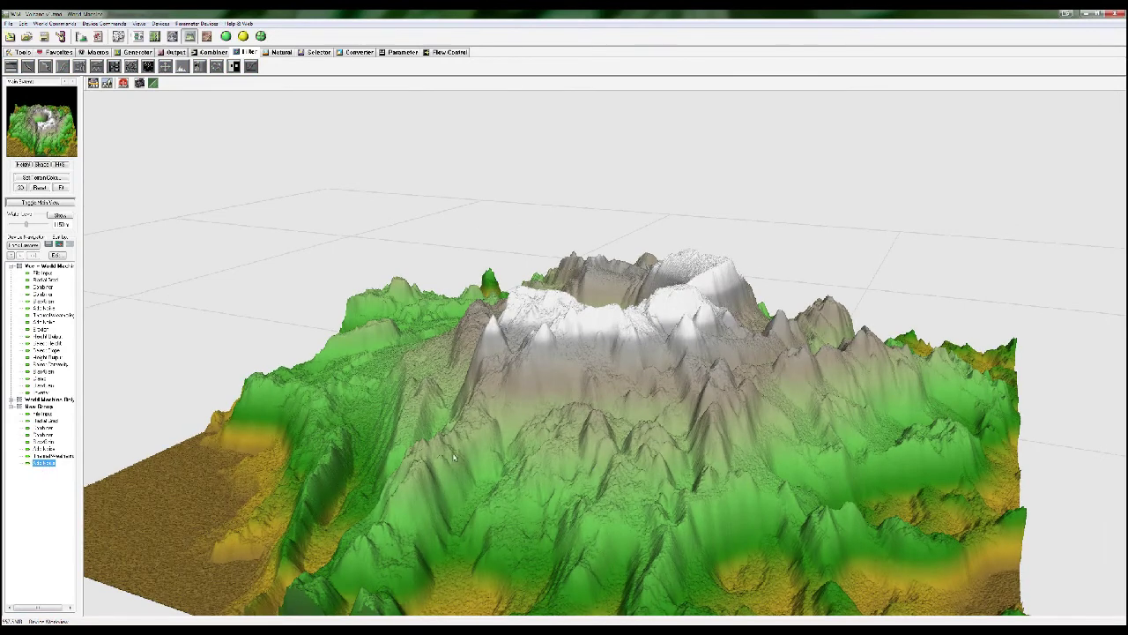
Add an Erosion device after the second Add Noise in the New Group and connect it to that device's output
left_click(139, 36)
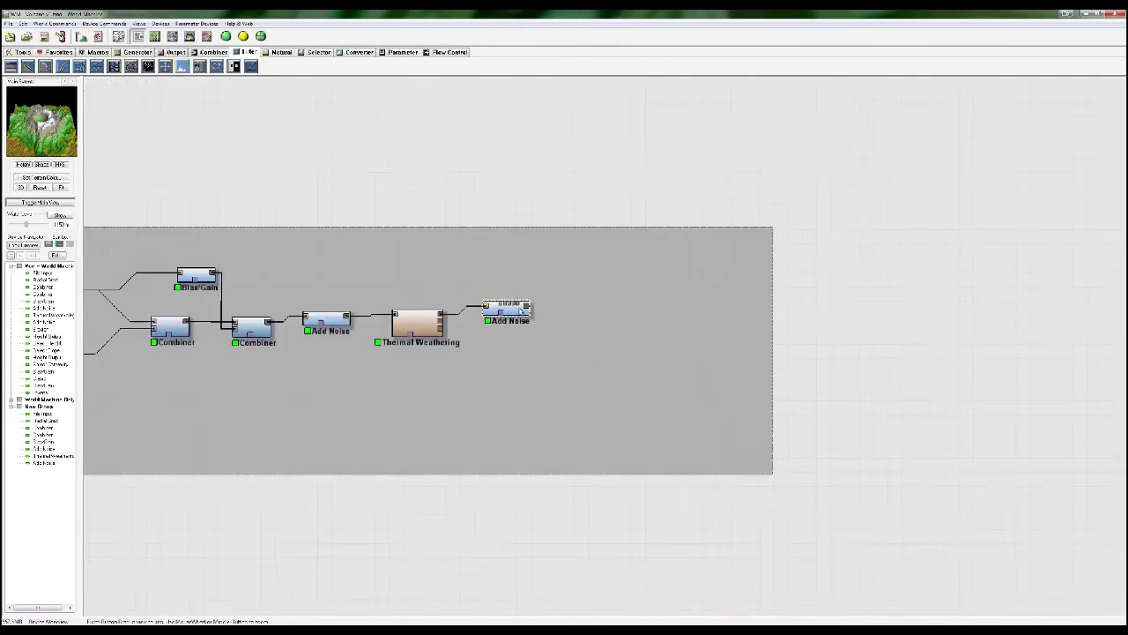
scroll(574, 328, "down", 5)
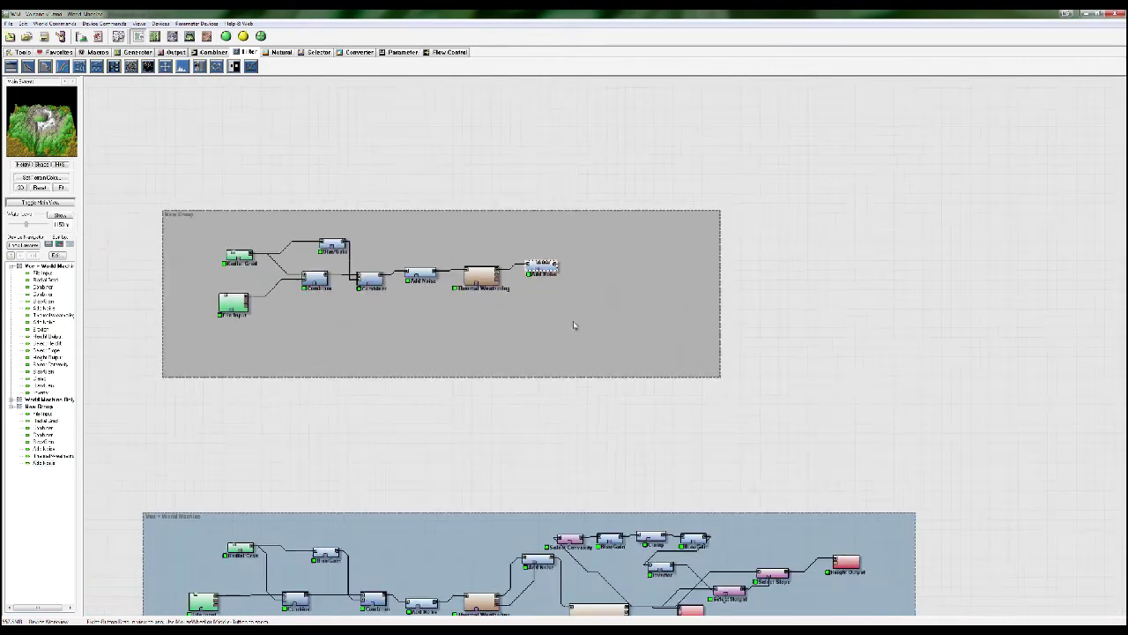
scroll(546, 333, "down", 1)
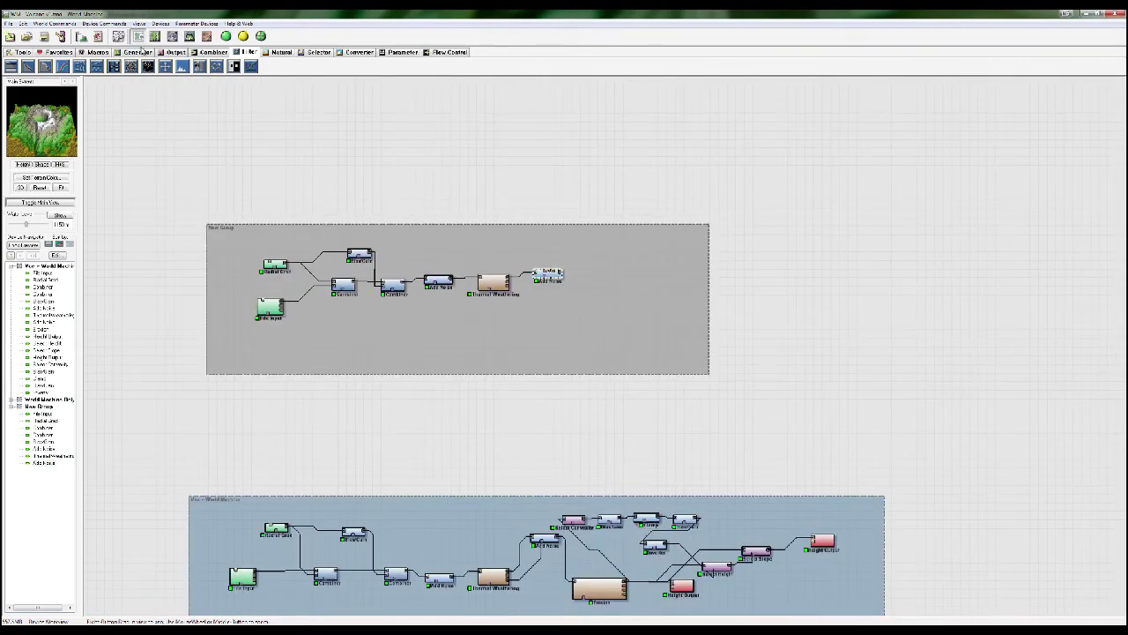
left_click(171, 55)
left_click(279, 53)
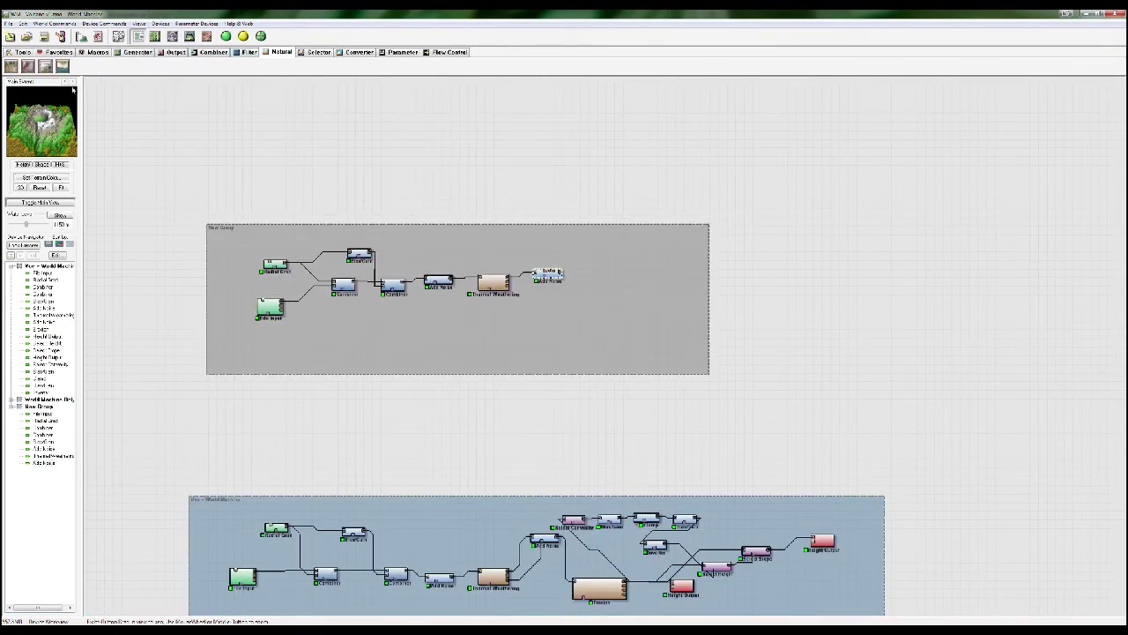
left_click(11, 67)
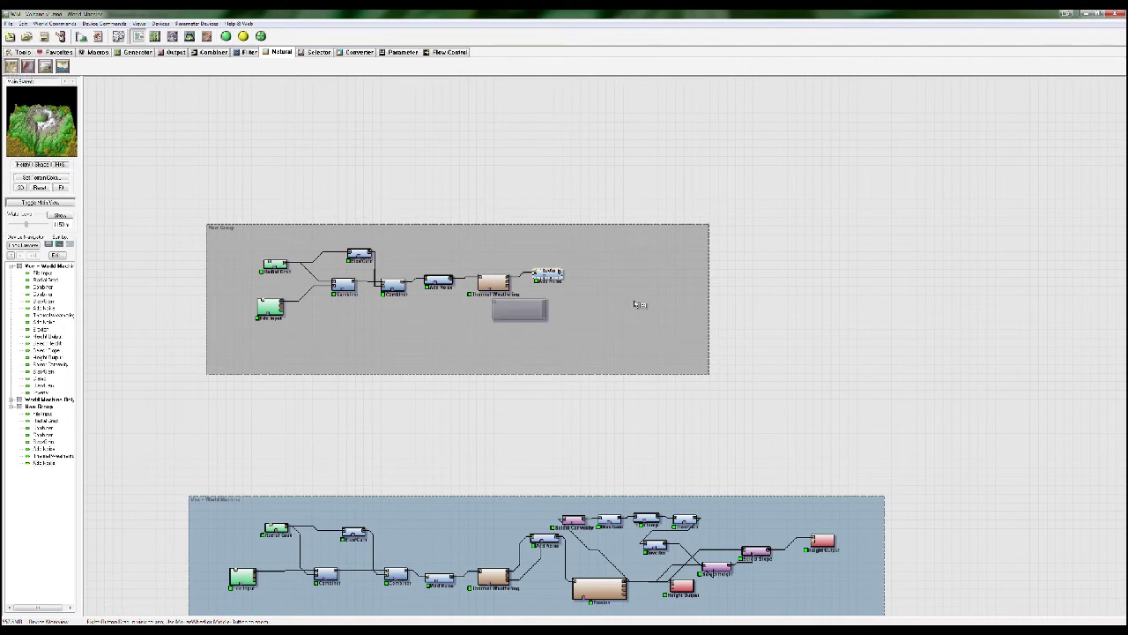
left_click(605, 280)
left_click_drag(606, 333, 561, 275)
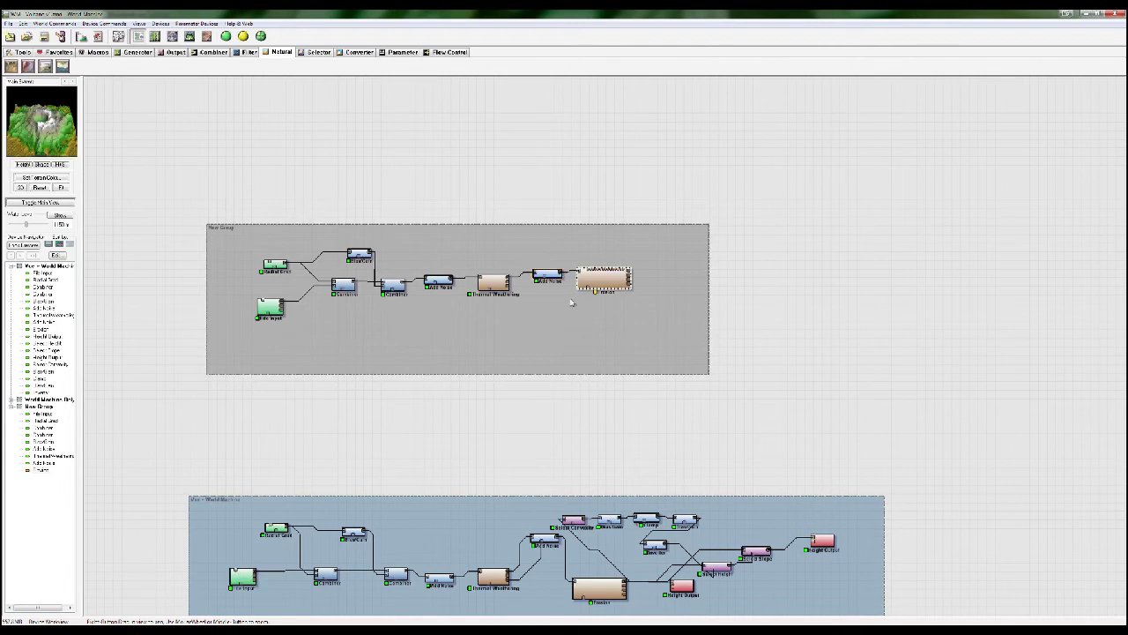
Open the New Group's Erosion device settings and set the erosion method to Channeled Erosion
left_click_drag(587, 368, 593, 495)
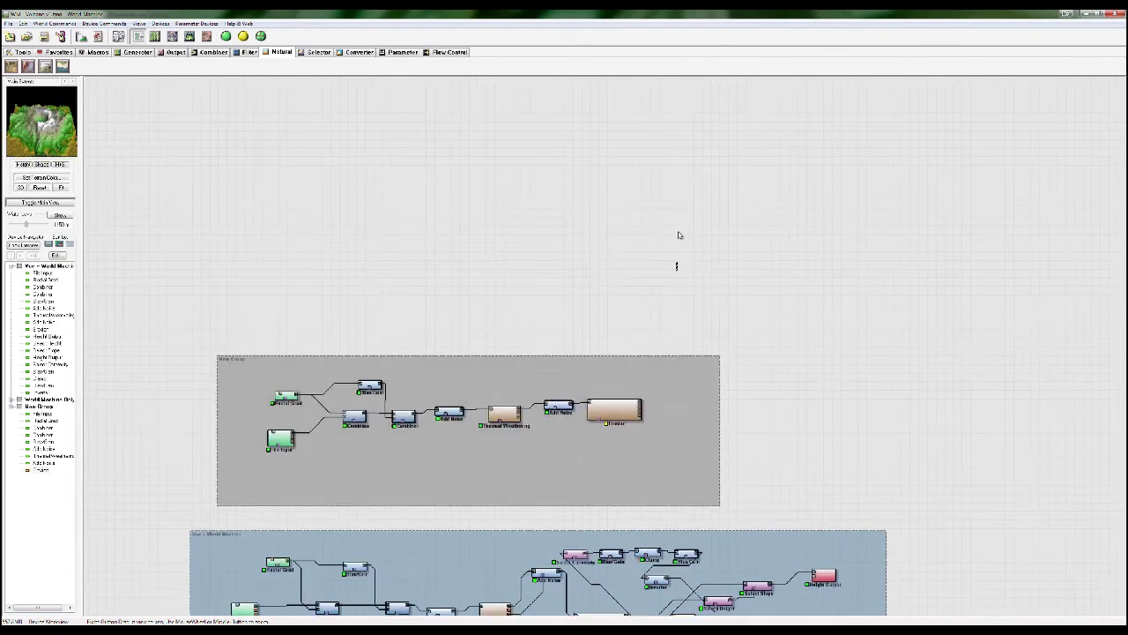
scroll(657, 267, "up", 2)
left_click(592, 260)
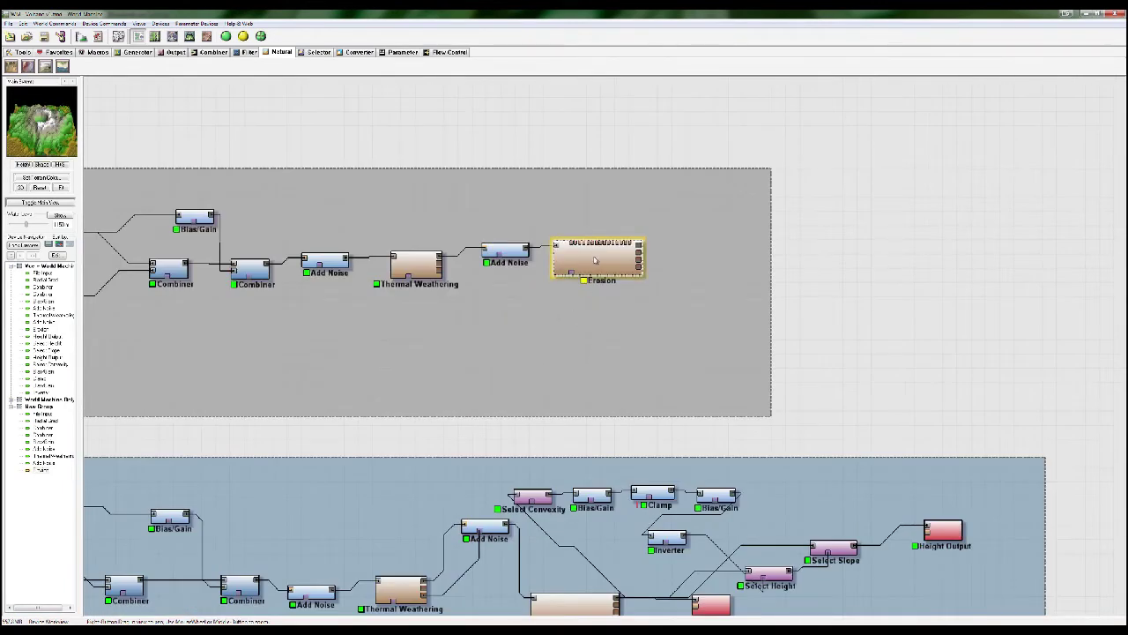
double_click(594, 260)
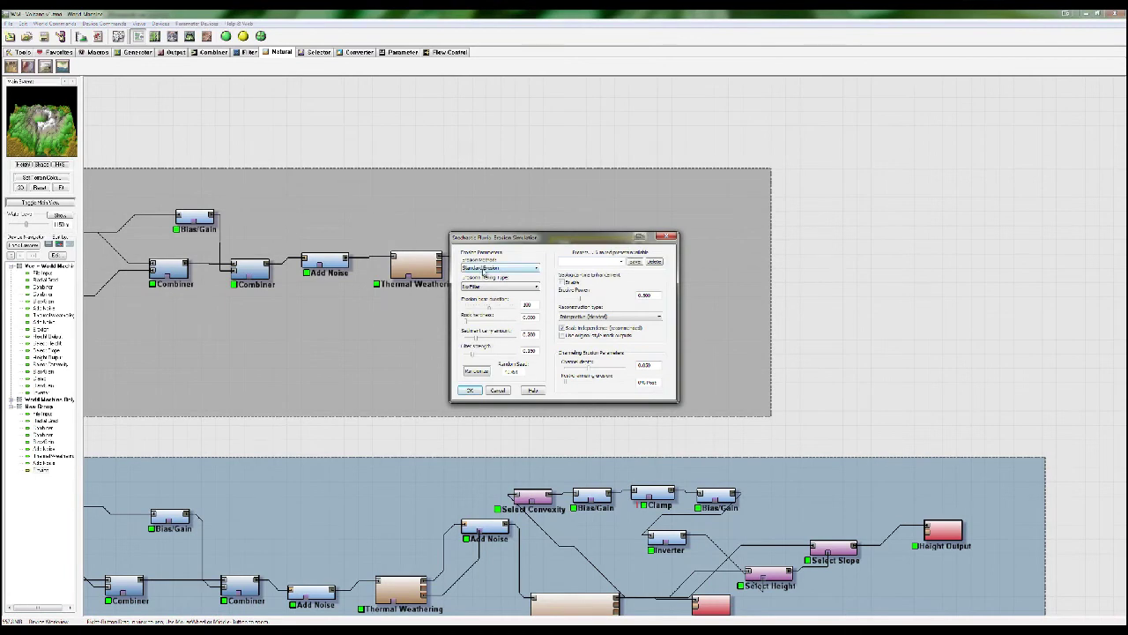
left_click(483, 268)
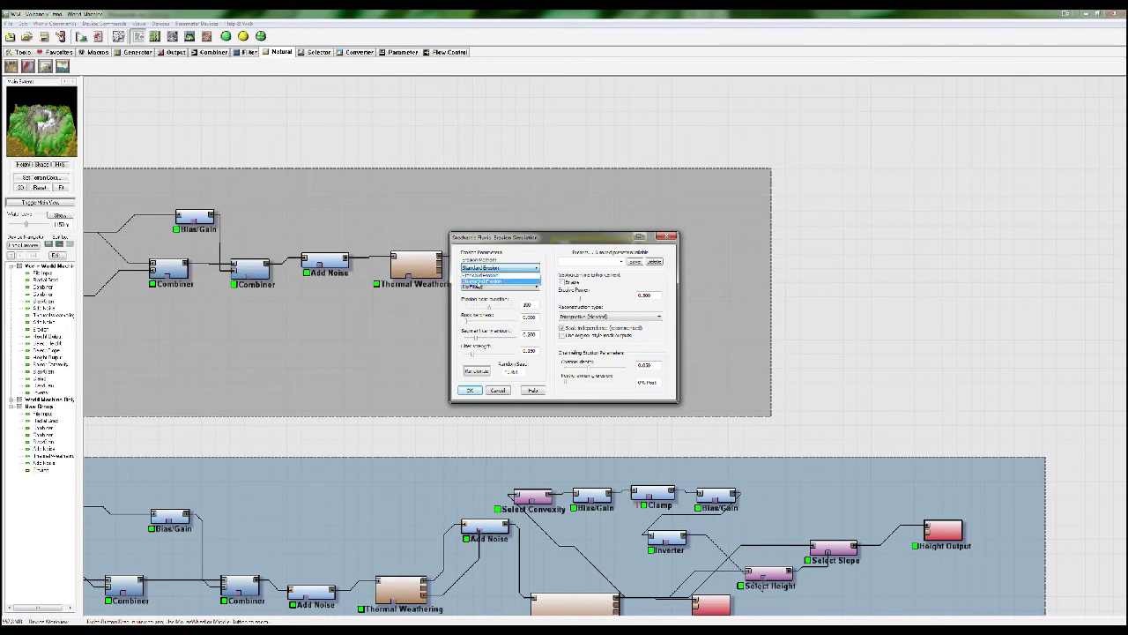
left_click(484, 281)
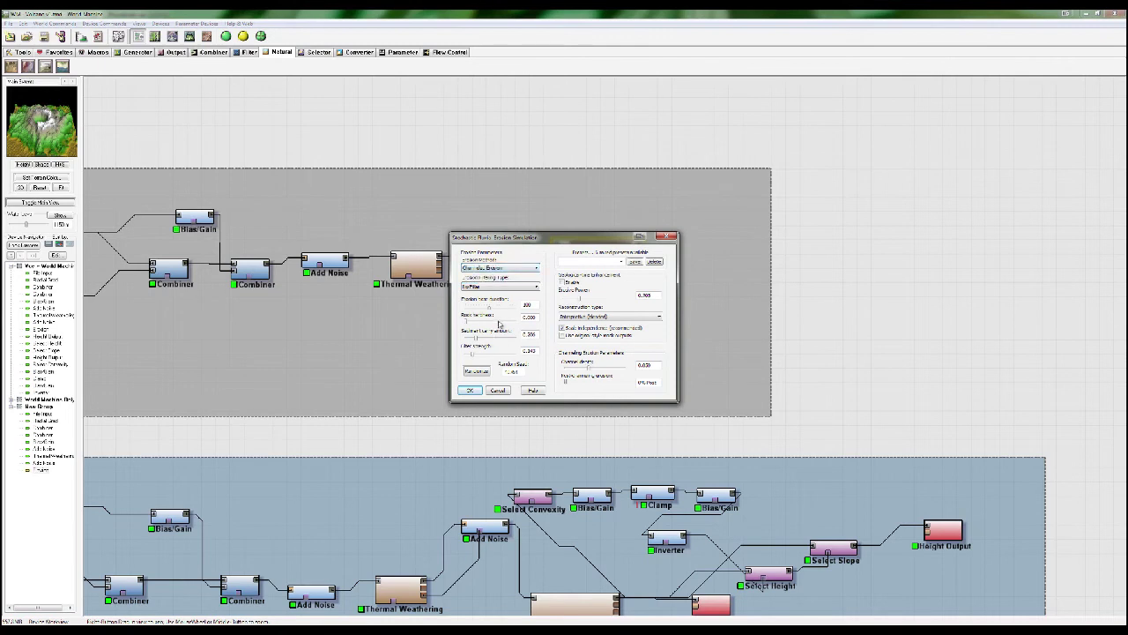
left_click(490, 288)
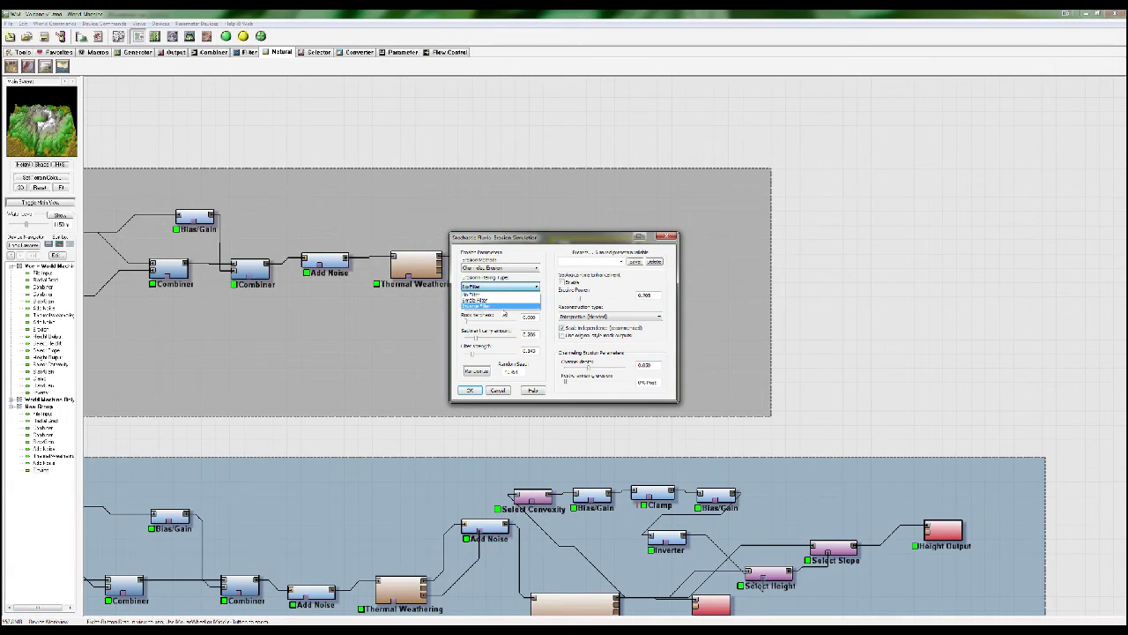
left_click(657, 283)
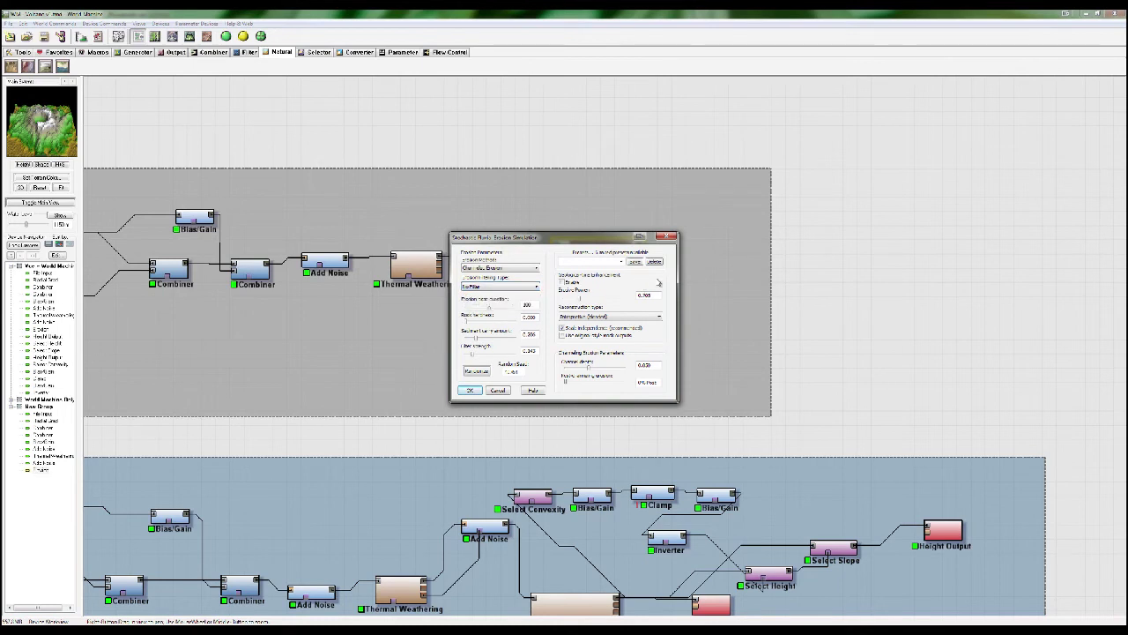
left_click(536, 286)
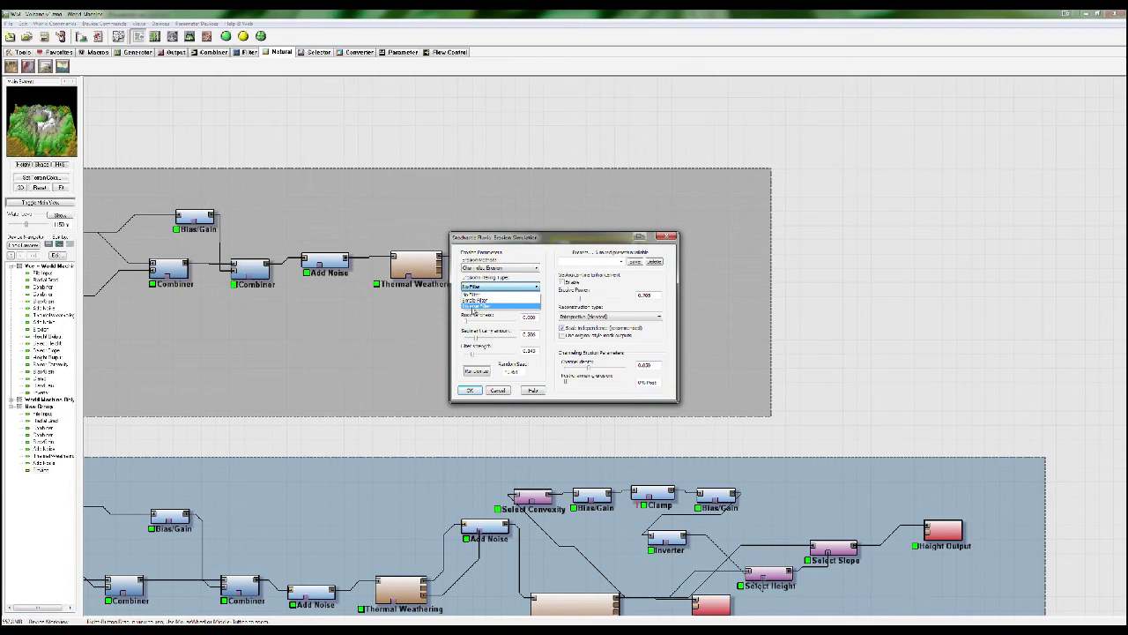
left_click(657, 283)
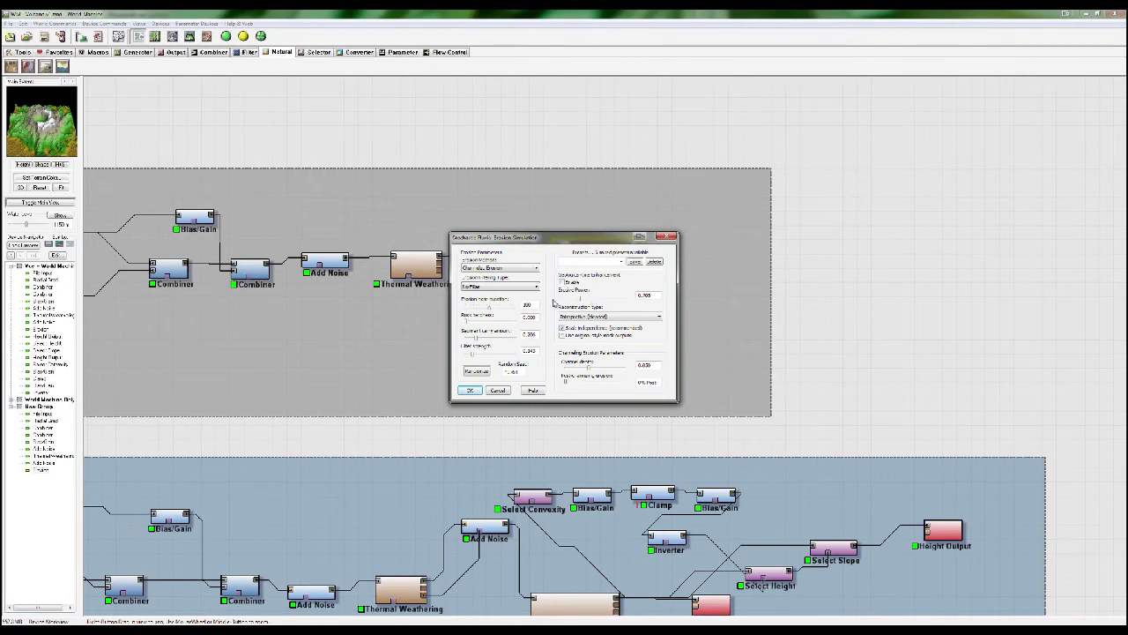
Raise the Erosion device's duration to 200, rock hardness to about 0.73 and sediment carry amount to about 0.5
left_click_drag(490, 309, 516, 309)
left_click_drag(467, 323, 491, 327)
left_click_drag(489, 319, 505, 340)
left_click_drag(491, 323, 494, 323)
mouse_move(499, 323)
left_mouse_down()
mouse_move(489, 323)
mouse_move(509, 328)
mouse_move(489, 340)
left_mouse_up()
Enable geological-time enhancement with an erosive power of about 0.97 and raise the rock hardness to about 0.94
left_click(562, 282)
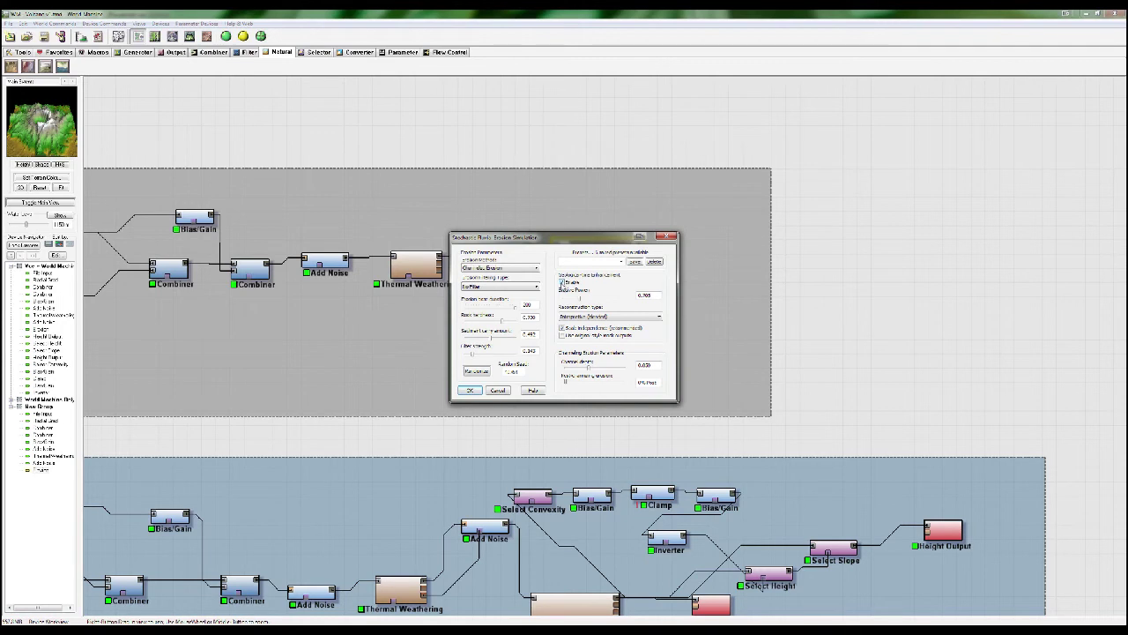
left_click_drag(580, 300, 606, 301)
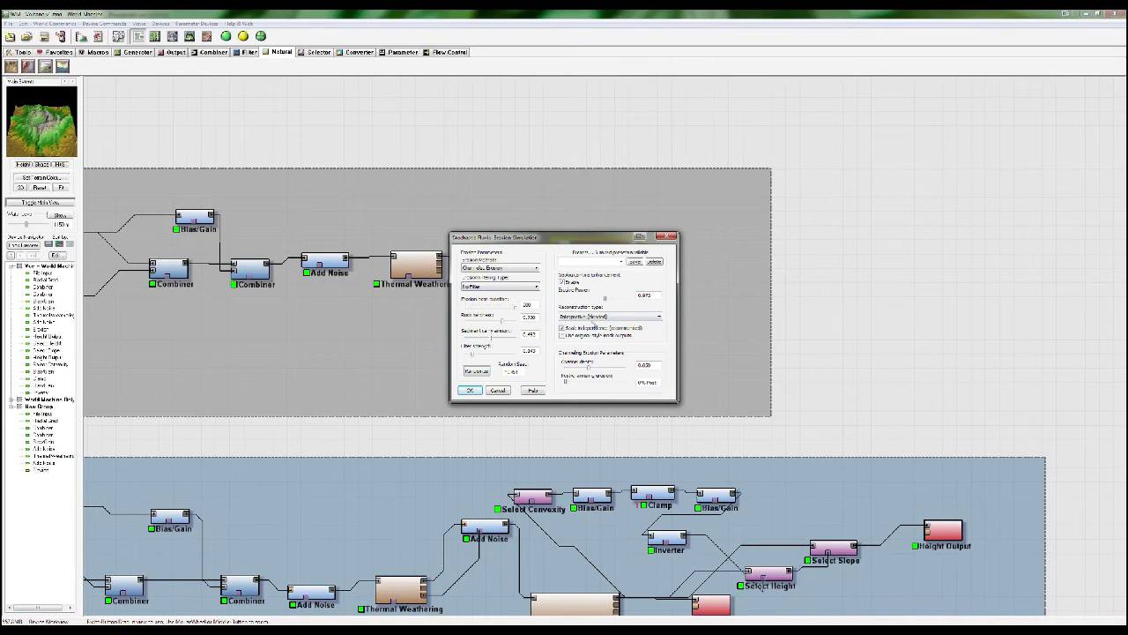
left_click_drag(502, 323, 515, 325)
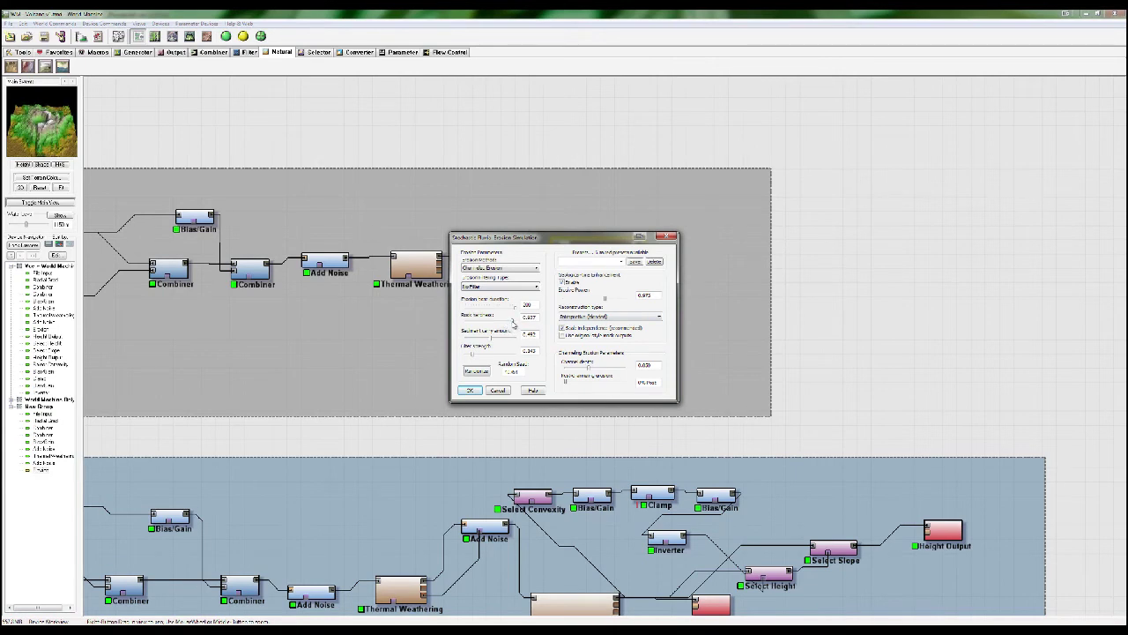
Set the channel depth to about 0.046 and post-channeling erosion to about 20%, fine-tune the sediment carry amount, and accept the Erosion settings
left_click_drag(499, 343, 490, 340)
left_click_drag(591, 368, 624, 368)
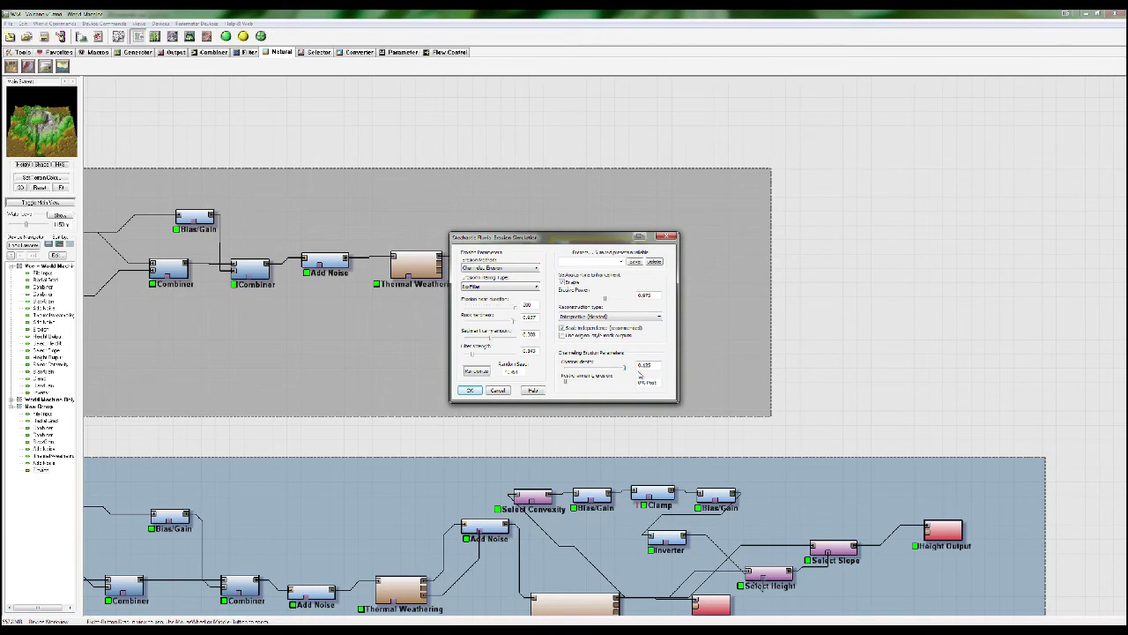
left_click_drag(597, 375, 594, 375)
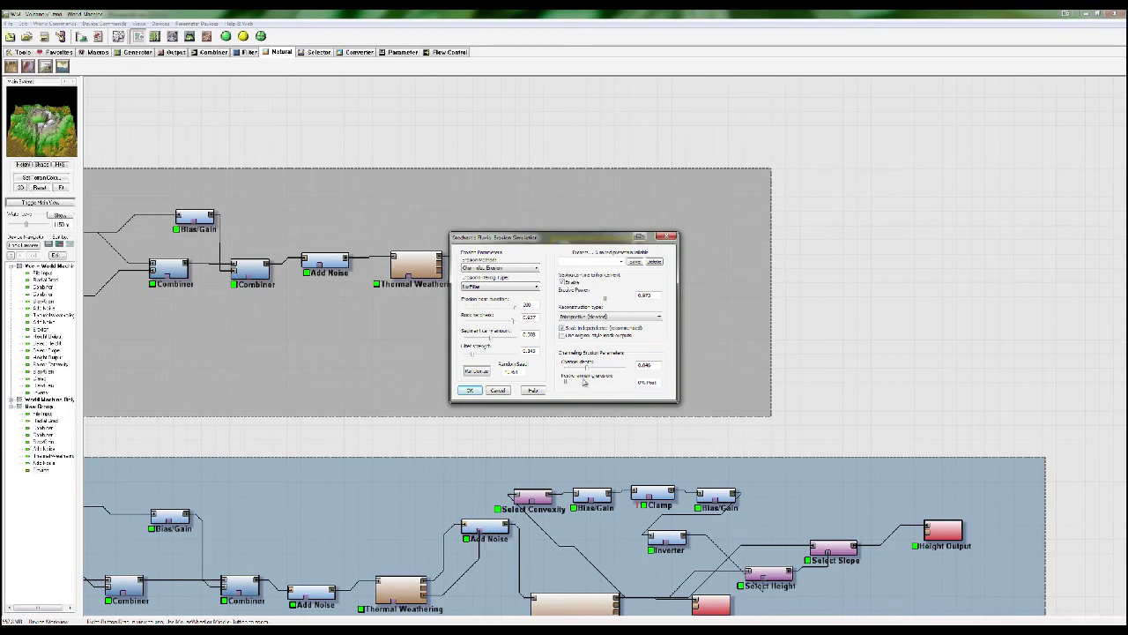
left_click_drag(566, 385, 581, 389)
left_click(470, 392)
Show the Erosion device's terrain in the 3D view and build the world with the device included
right_click(597, 255)
left_click(625, 262)
left_click(190, 37)
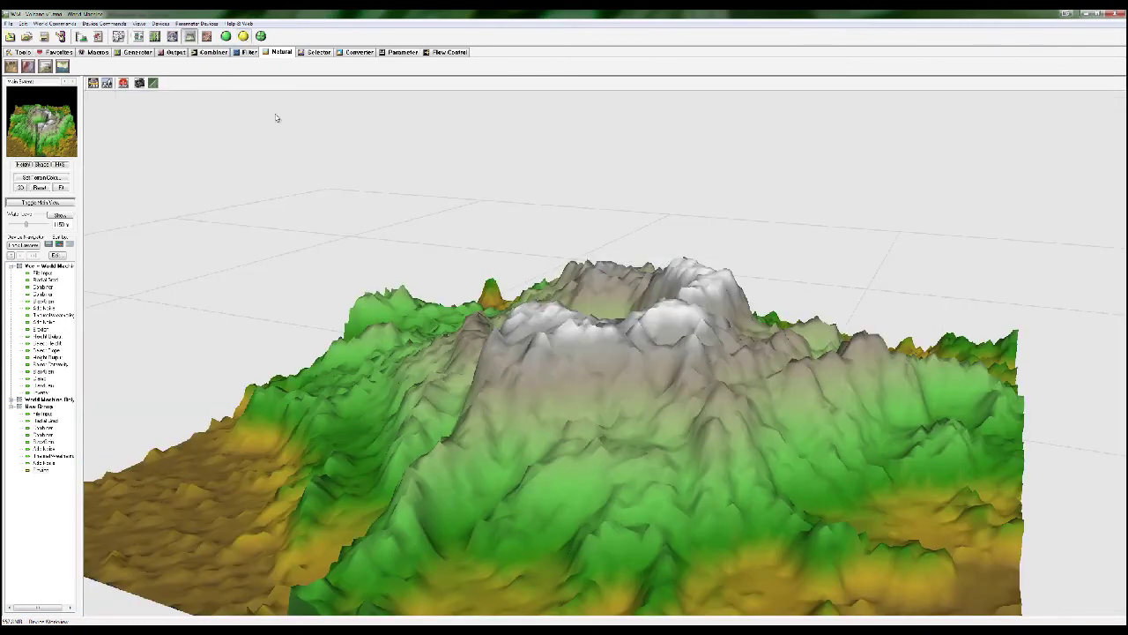
left_click(243, 37)
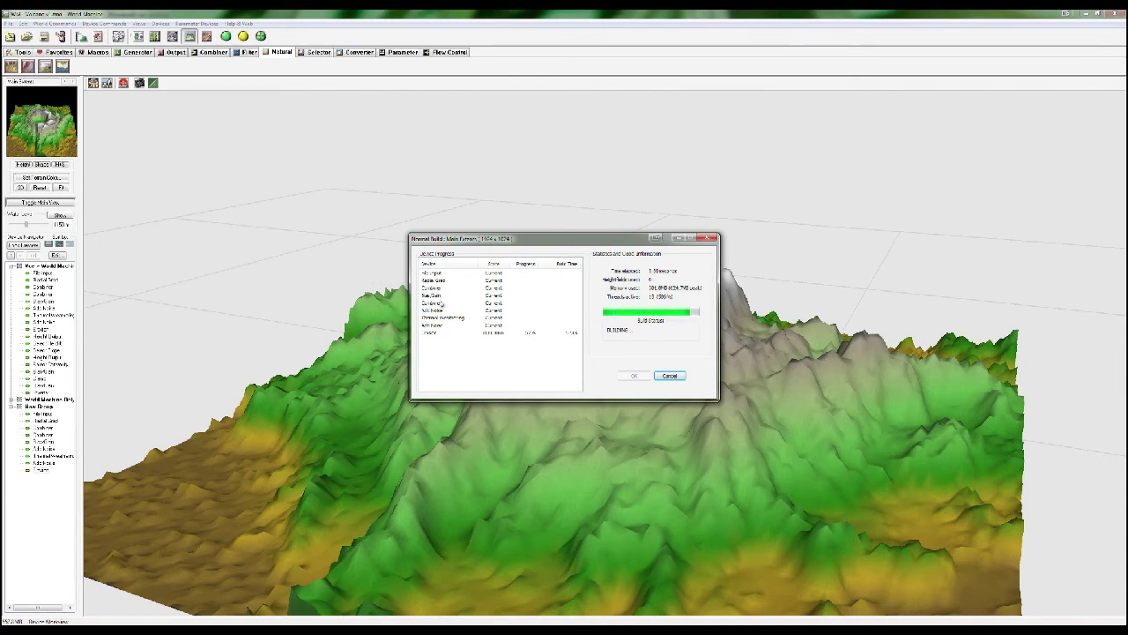
left_click(634, 376)
Examine the eroded volcano's crater and slopes in the 3D view from several angles and distances
left_click_drag(609, 415, 663, 447)
scroll(677, 431, "down", 2)
left_click_drag(562, 422, 556, 380)
left_click_drag(509, 317, 424, 433)
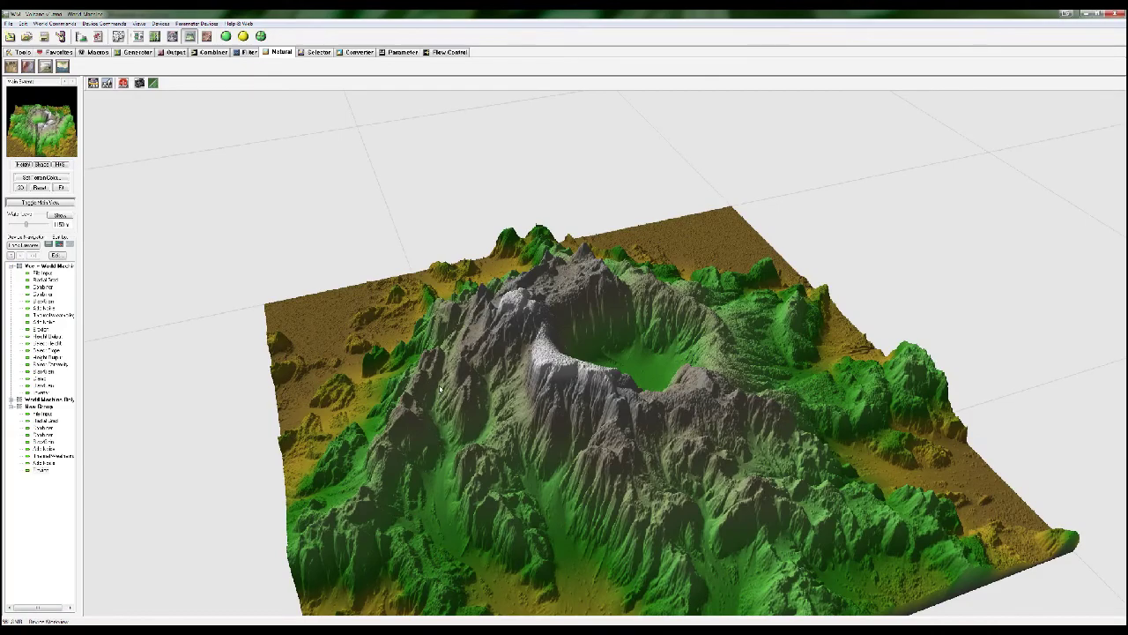
left_click_drag(457, 526, 505, 403)
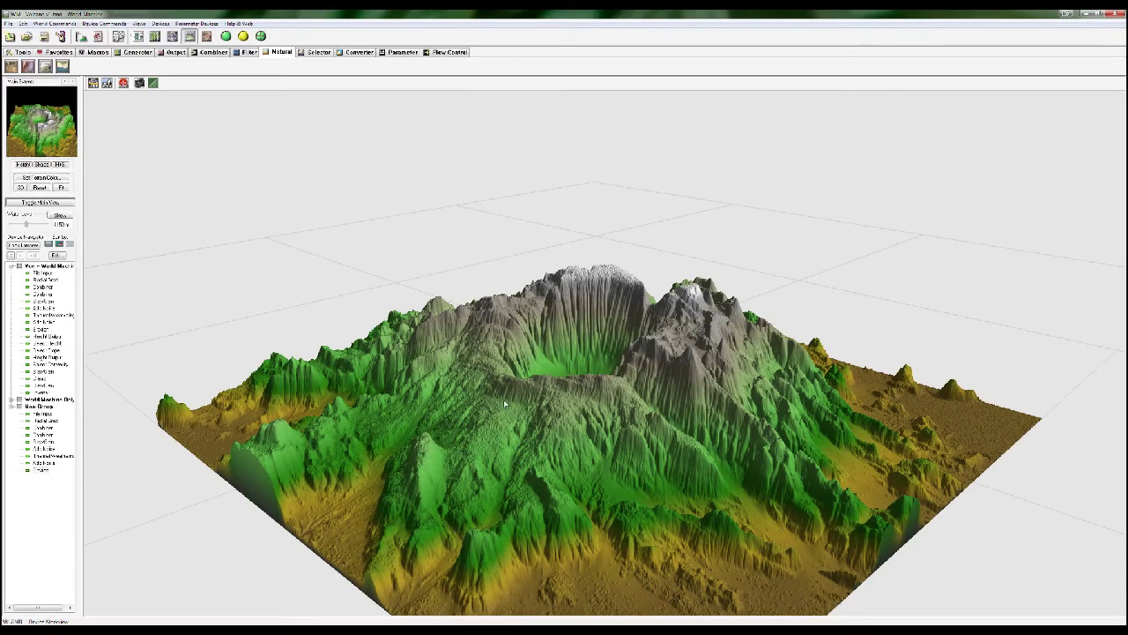
left_click_drag(651, 402, 645, 429)
left_click_drag(482, 413, 601, 297)
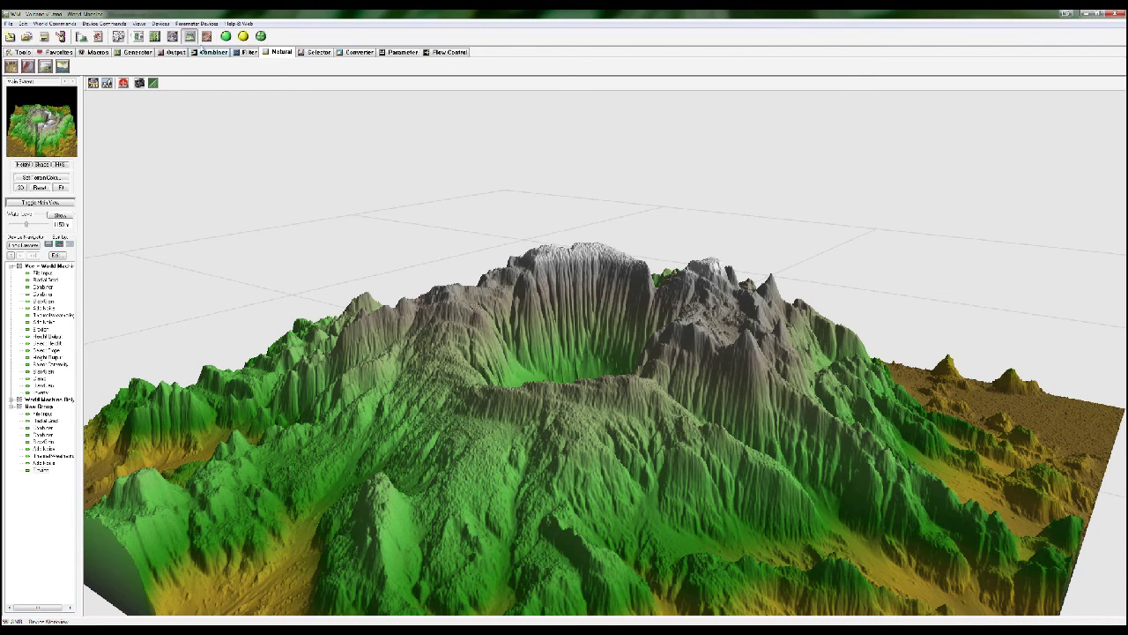
Reopen the Erosion settings over the 3D view and lower the channel depth to about 0.02 and rock hardness to about 0.75
left_click(139, 36)
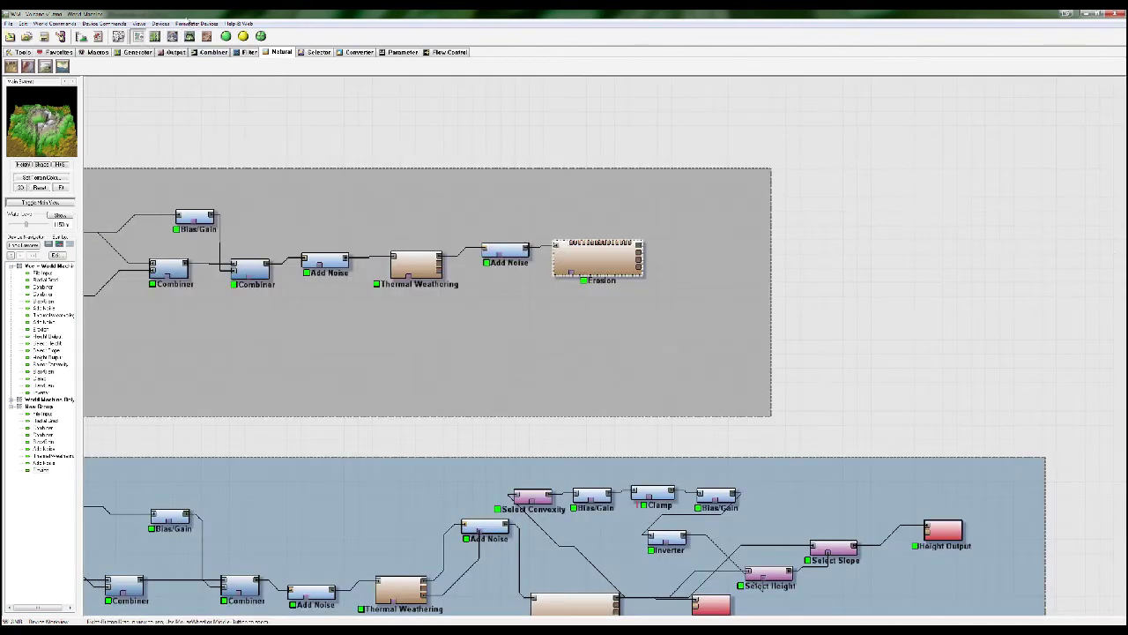
left_click(189, 36)
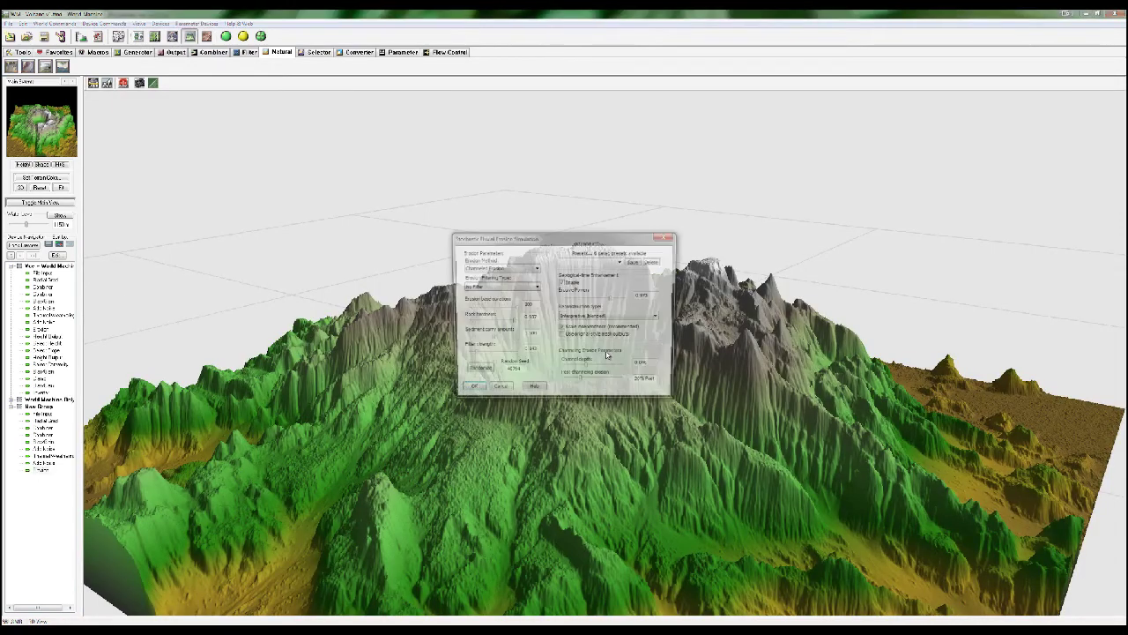
left_click_drag(639, 236, 842, 128)
left_click_drag(796, 266, 783, 266)
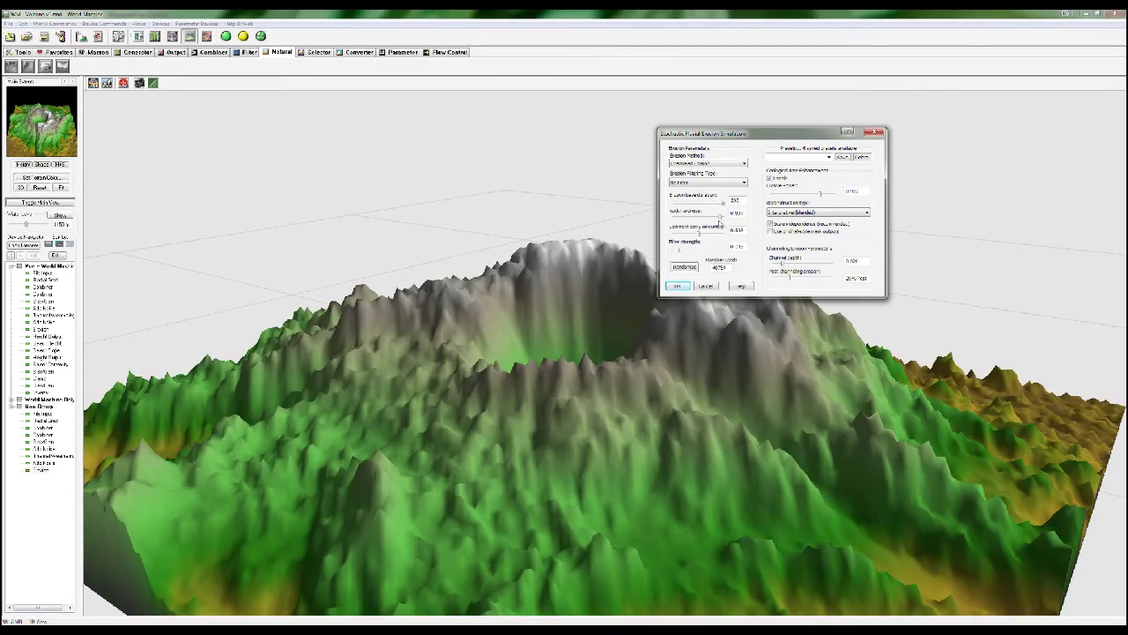
left_click_drag(722, 219, 711, 217)
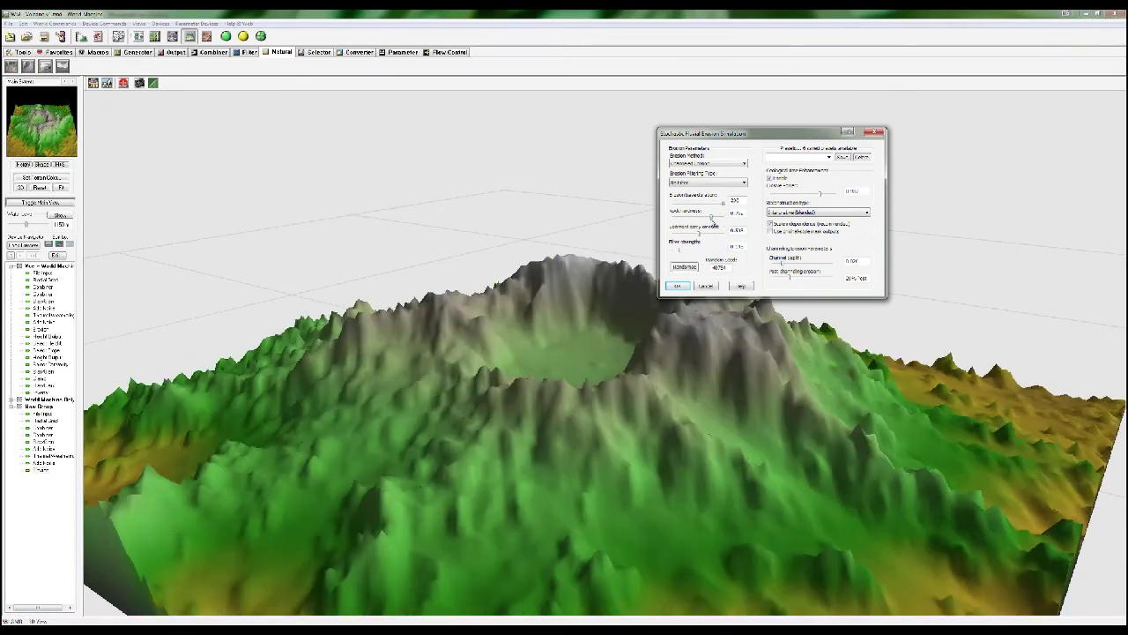
Set rock hardness to about 0.65, erosive power to about 0.7 and sediment carry amount to about 0.71, and accept the Erosion settings
left_click_drag(818, 194, 798, 194)
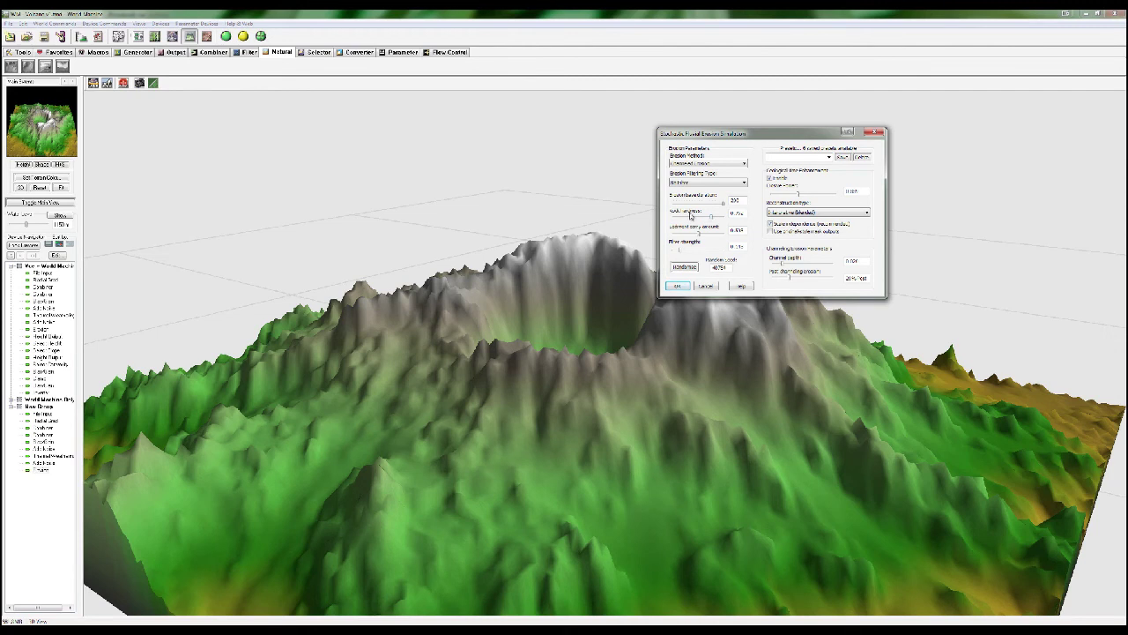
left_click_drag(805, 195, 821, 194)
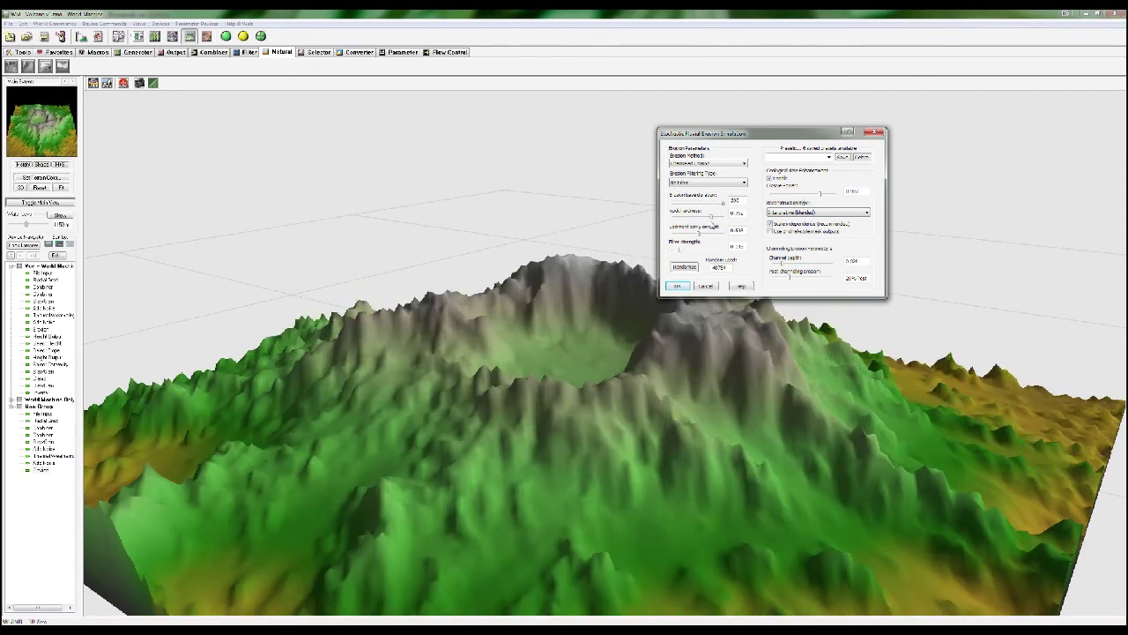
mouse_move(711, 217)
left_mouse_down()
mouse_move(724, 218)
mouse_move(687, 220)
mouse_move(708, 221)
left_mouse_up()
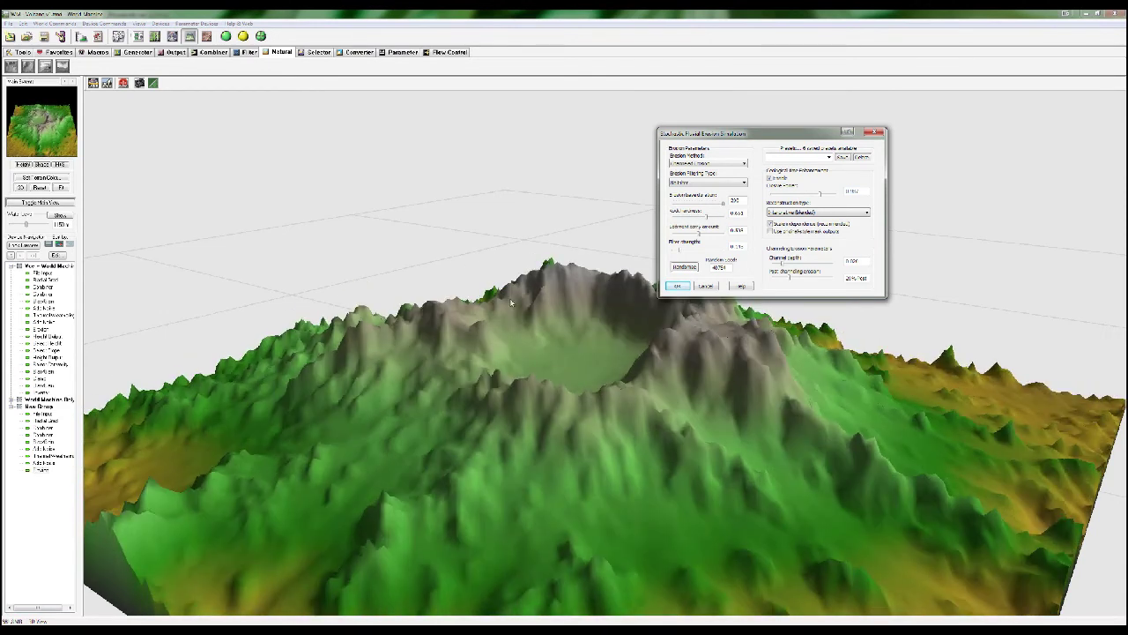
left_click_drag(821, 195, 797, 195)
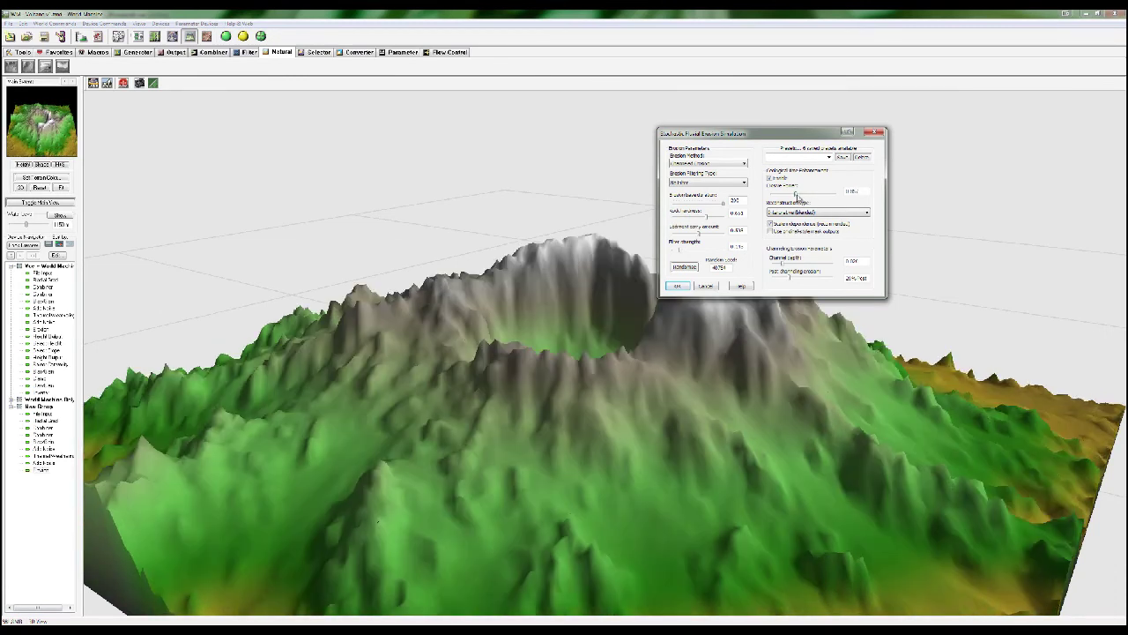
left_click_drag(700, 234, 710, 234)
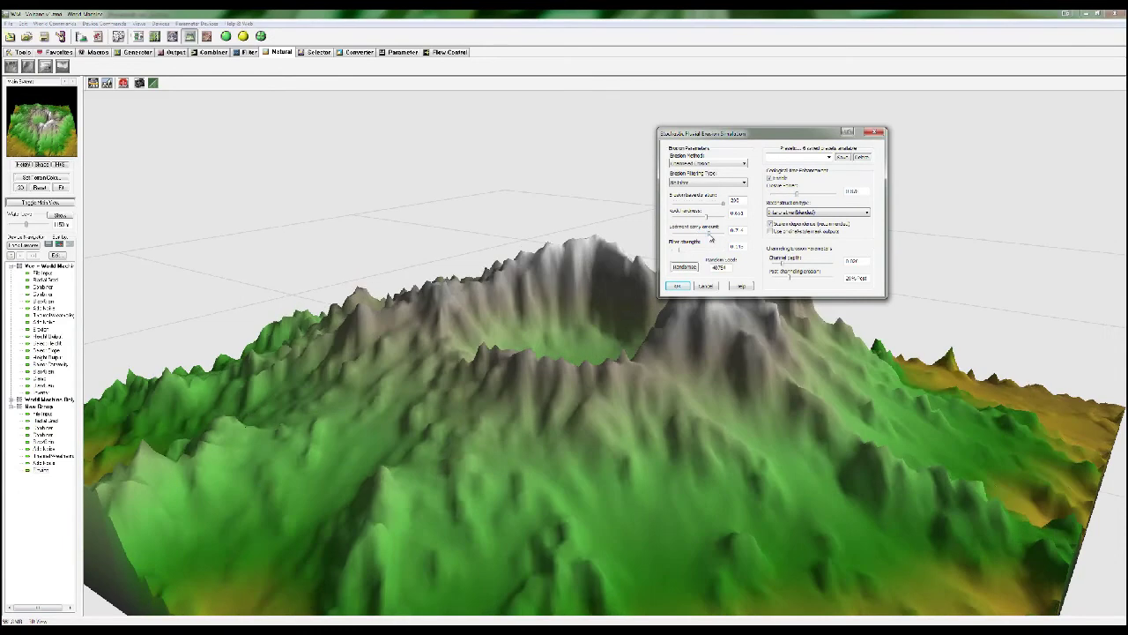
left_click(677, 285)
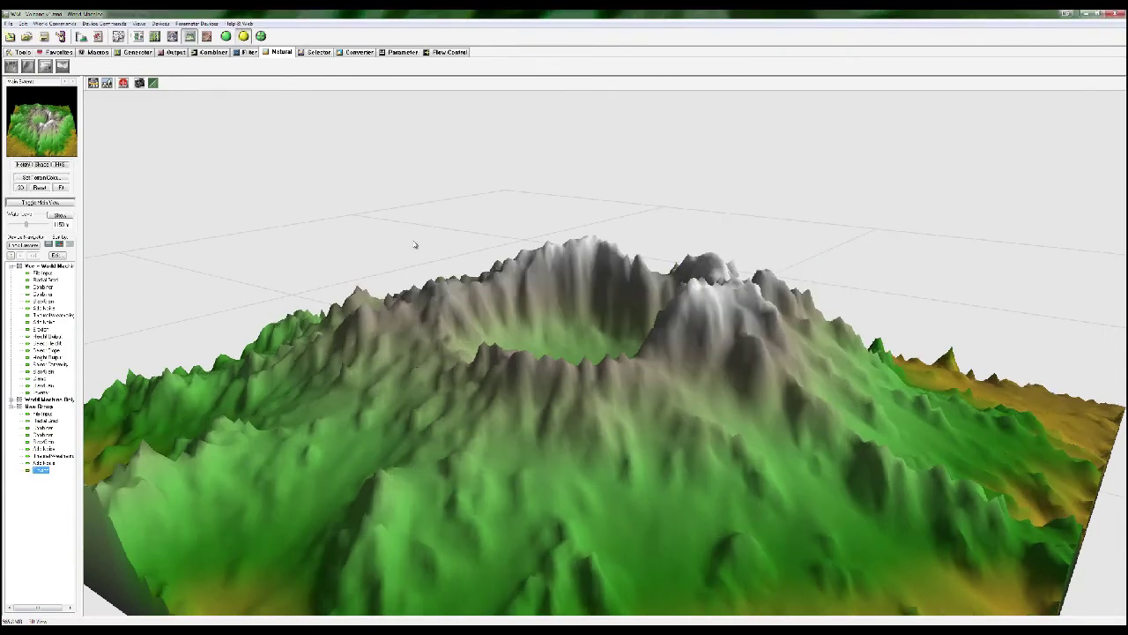
Rebuild the world with the revised Erosion settings and inspect the crater and flanks from several angles in 3D
key("F5")
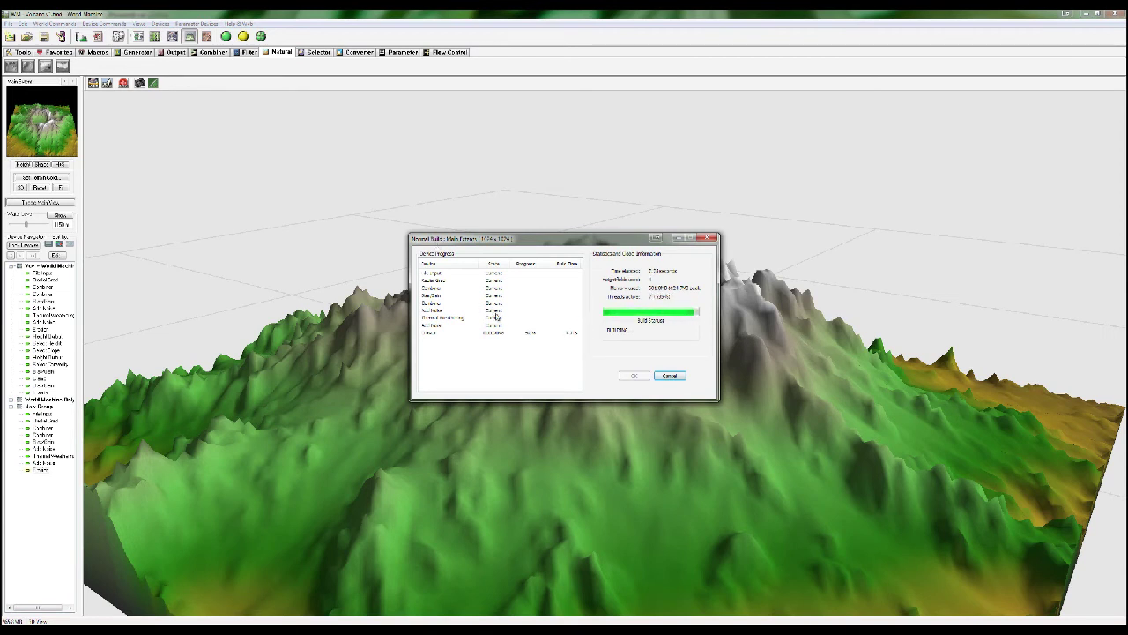
left_click_drag(754, 405, 665, 396)
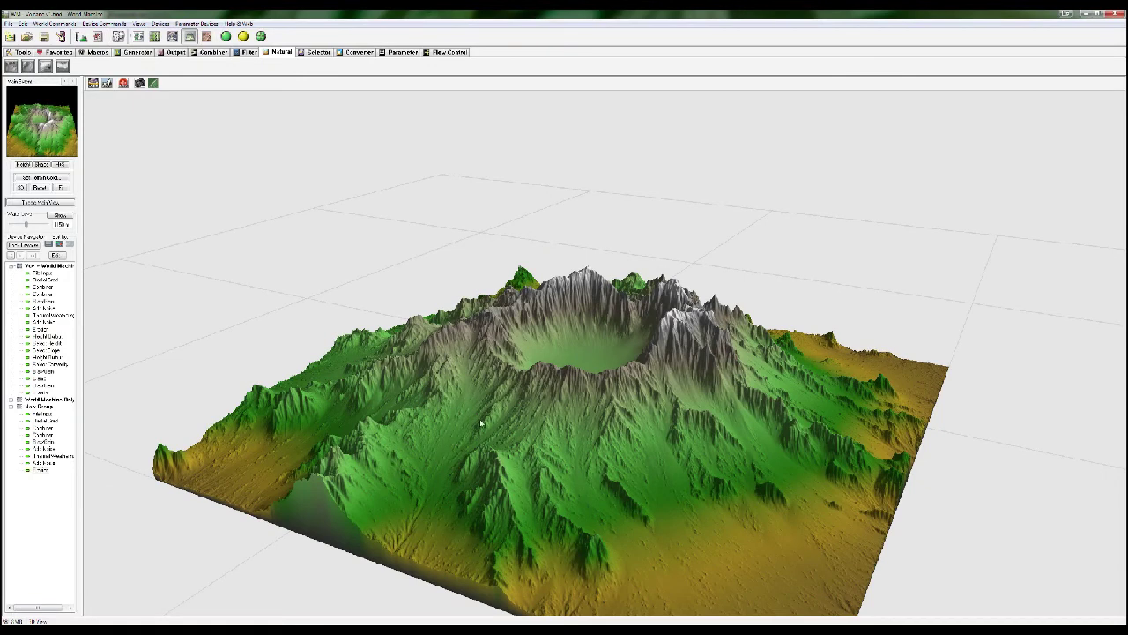
left_click_drag(436, 518, 480, 307)
left_click_drag(549, 391, 595, 372)
left_click_drag(659, 445, 584, 416)
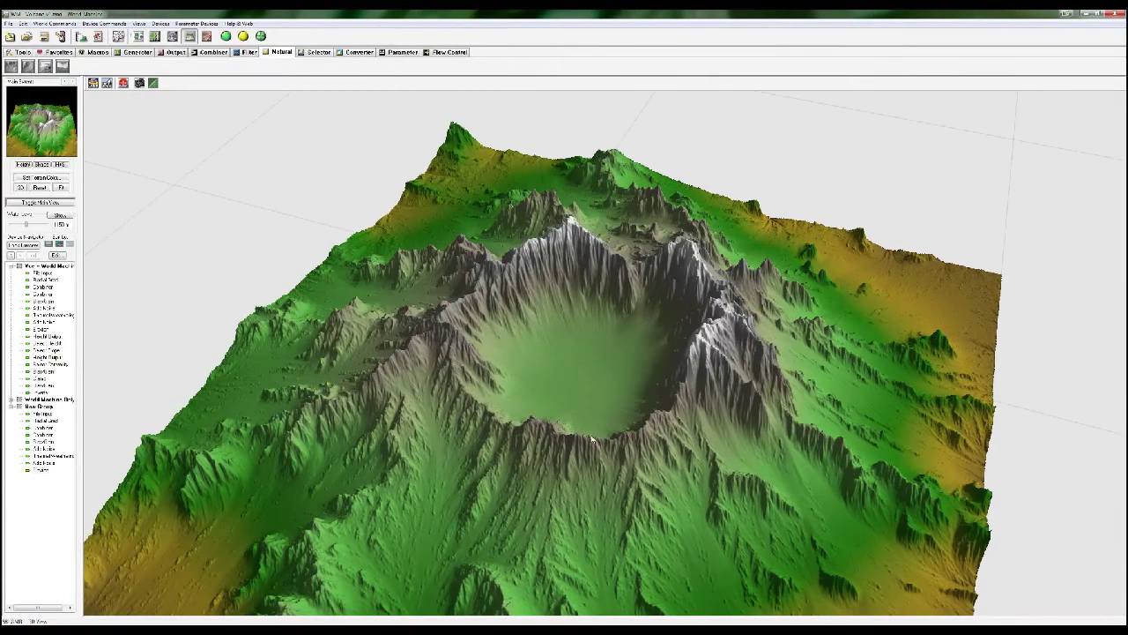
left_click_drag(557, 280, 381, 324)
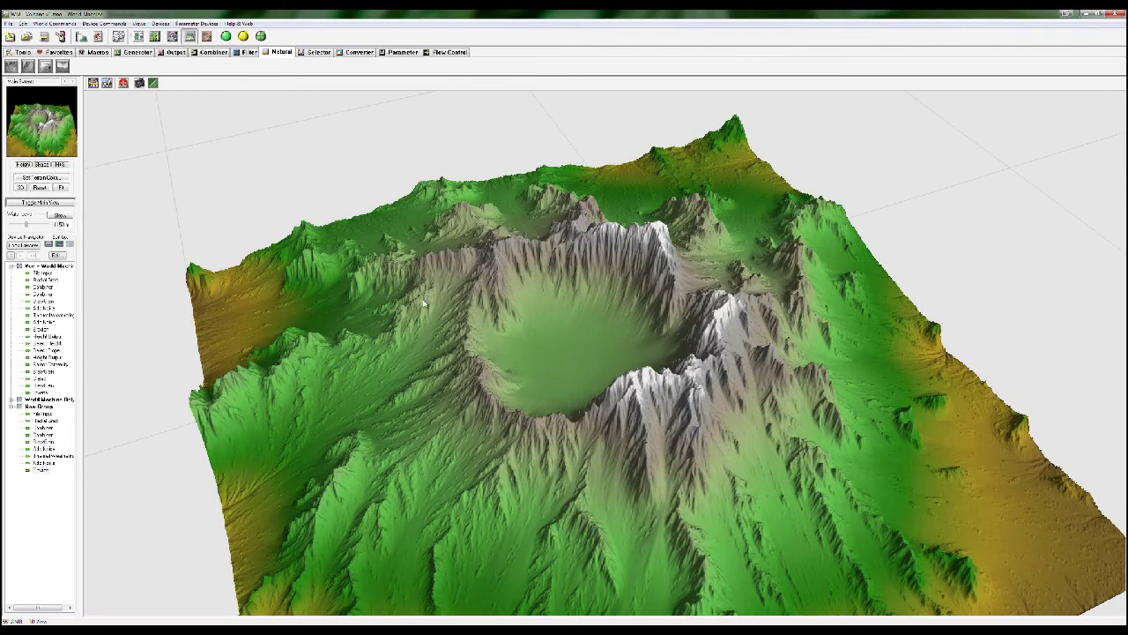
left_click_drag(490, 359, 690, 221)
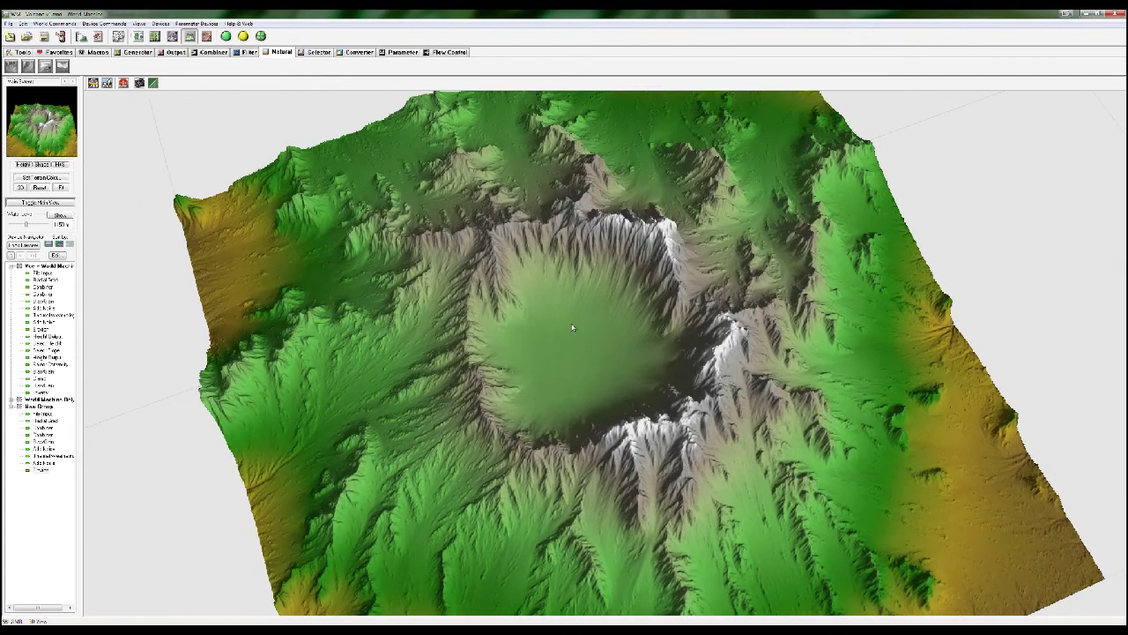
left_click_drag(509, 384, 413, 354)
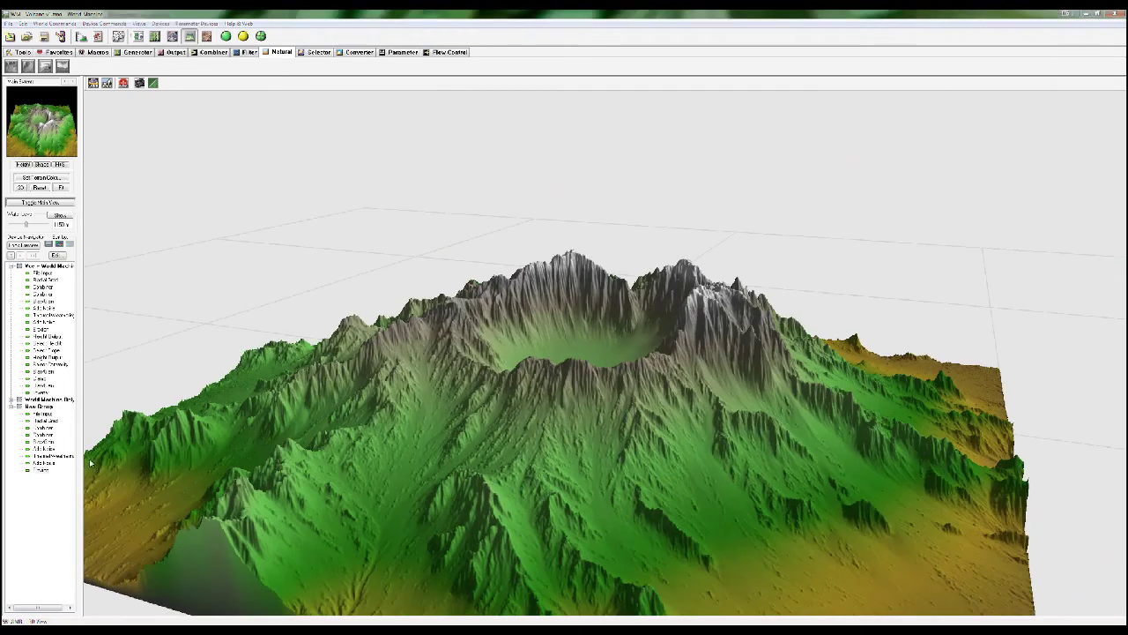
Raise the New Group Erosion device's rock hardness to about 0.84, set sediment carry amount to about 0.55, and accept the settings
double_click(48, 472)
left_click_drag(499, 323, 508, 322)
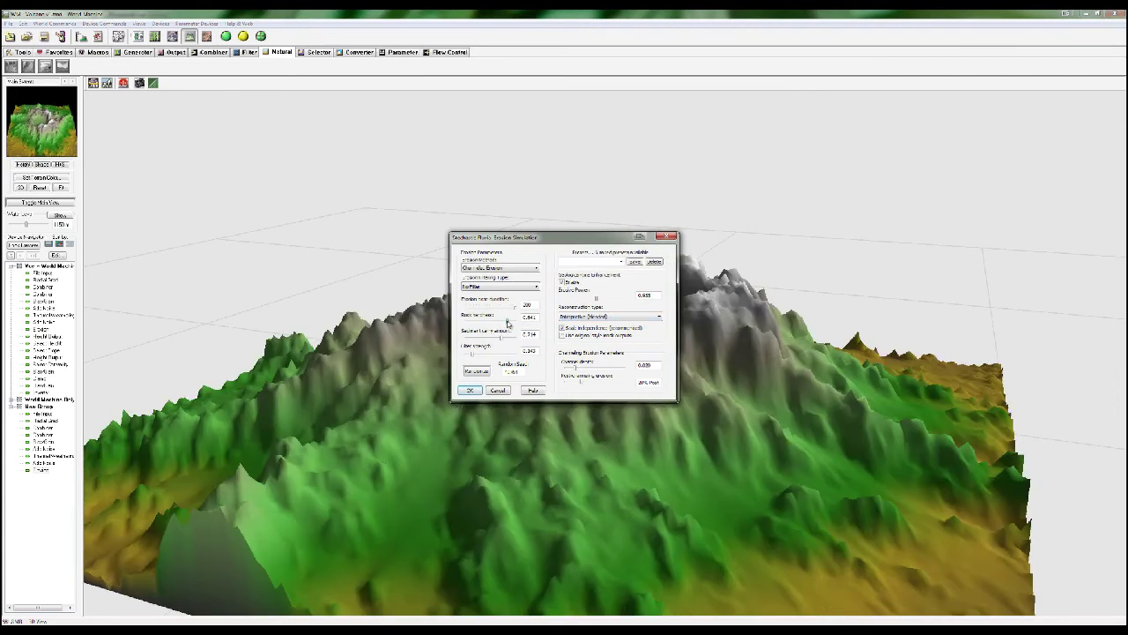
left_click_drag(499, 338, 505, 337)
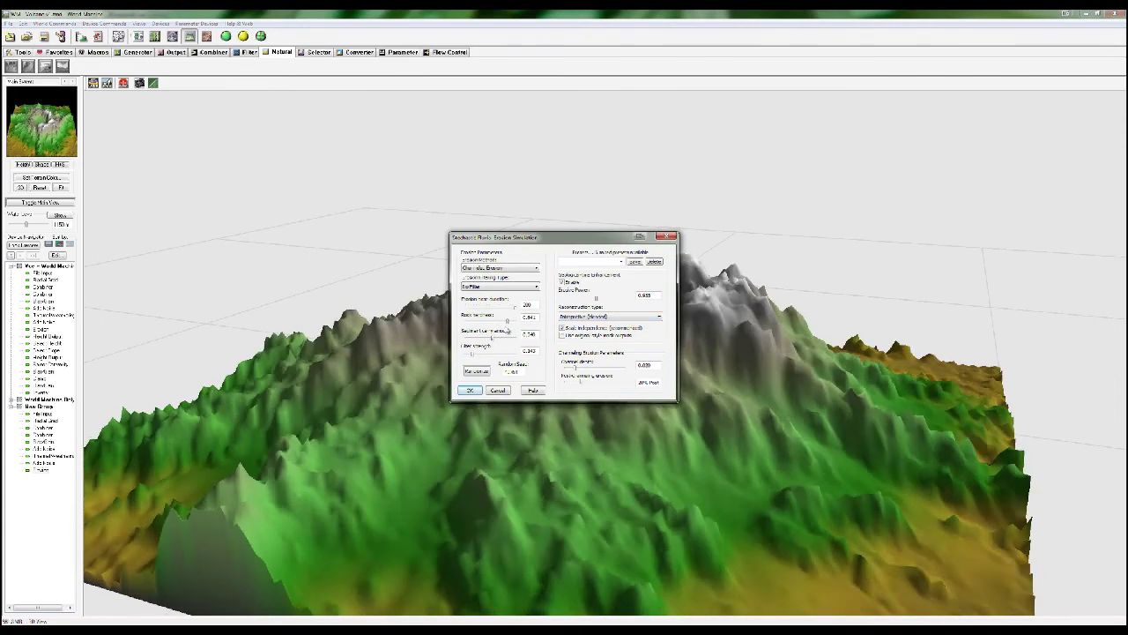
left_click(473, 391)
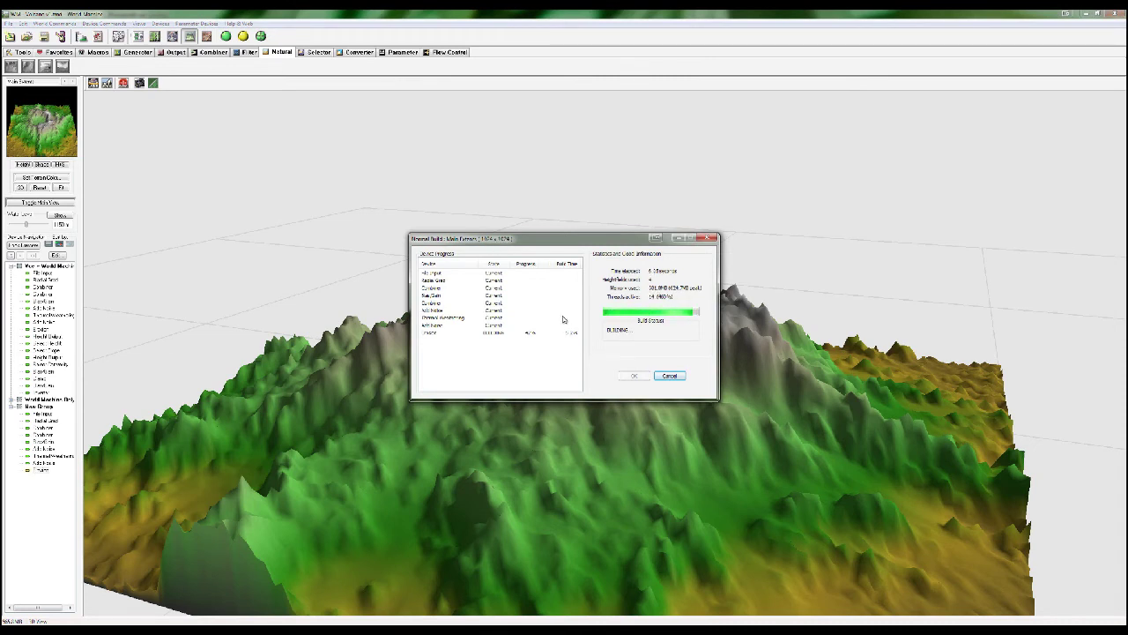
Inspect the rebuilt volcano's crater and flanks in the 3D view from different distances and angles
scroll(663, 351, "down", 5)
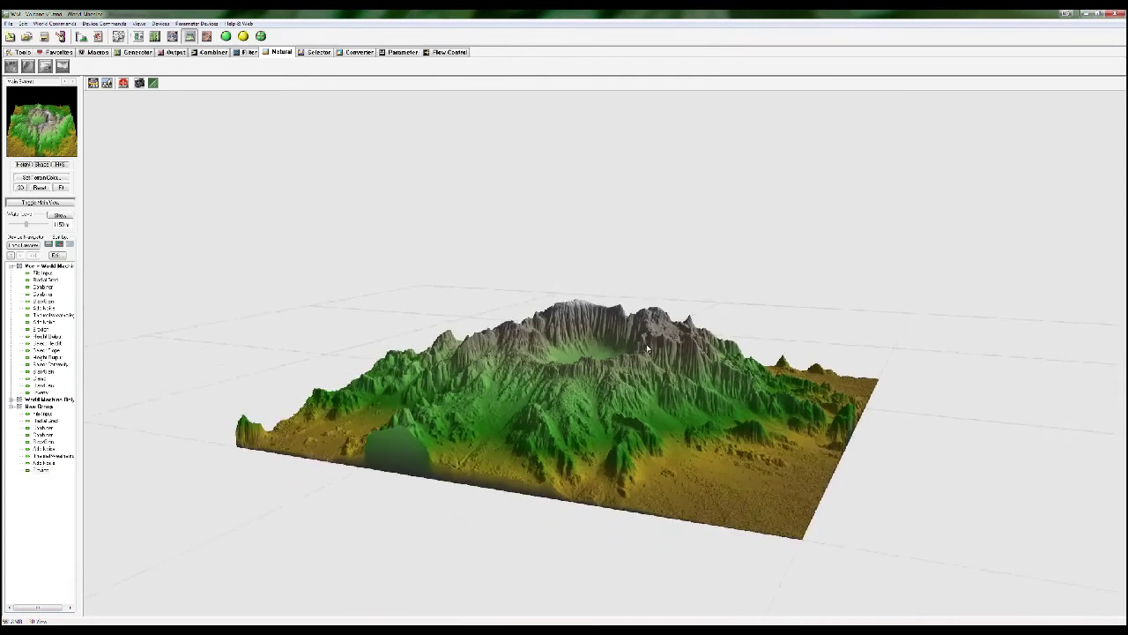
left_click_drag(663, 350, 623, 392)
scroll(660, 405, "up", 3)
scroll(586, 397, "up", 2)
scroll(586, 397, "down", 3)
scroll(650, 384, "up", 2)
Reopen the New Group Erosion settings, try Standard Erosion as the erosion type, and accept
double_click(40, 470)
left_click(507, 268)
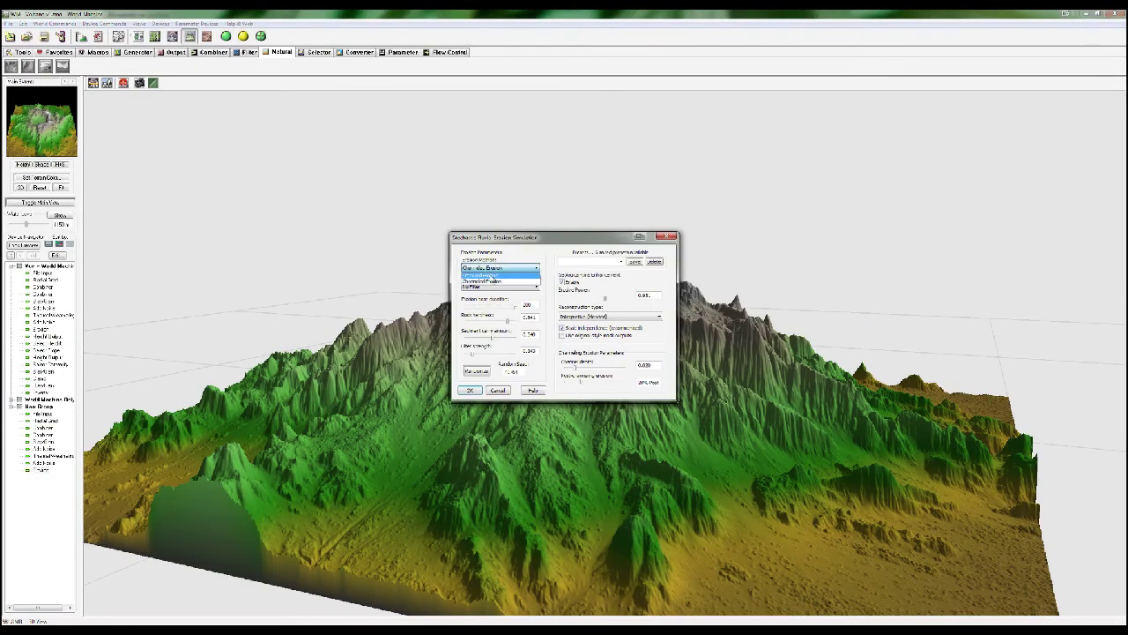
left_click(493, 279)
left_click(470, 389)
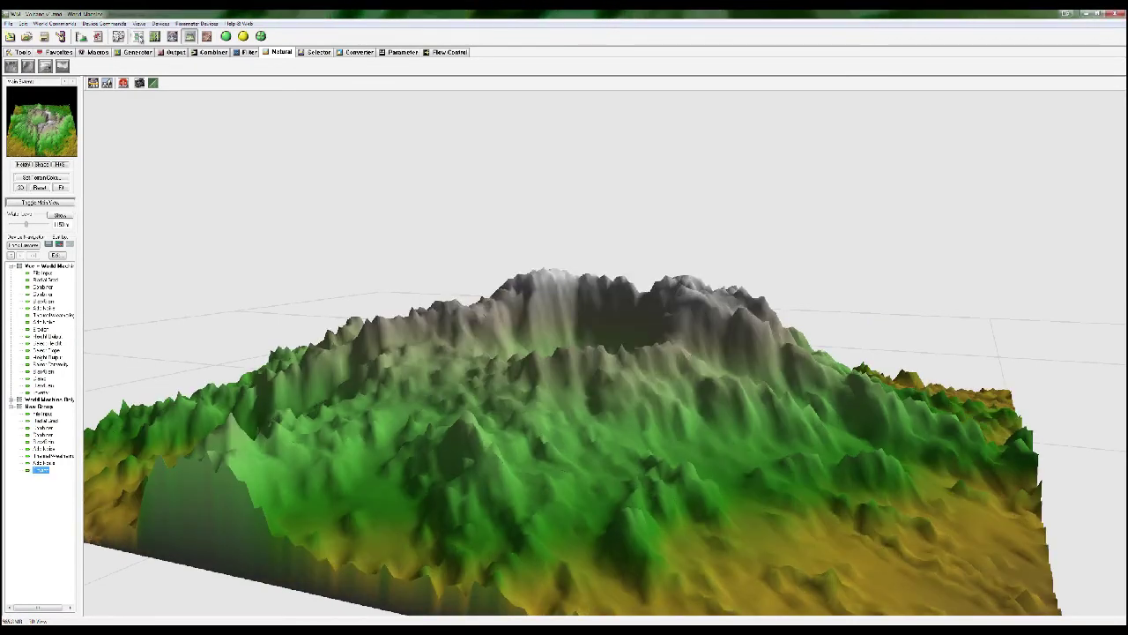
Return to the device workview and check the Erosion settings of the finished volcano network in the lower blue group for comparison
left_click(138, 36)
scroll(743, 374, "down", 2)
double_click(555, 520)
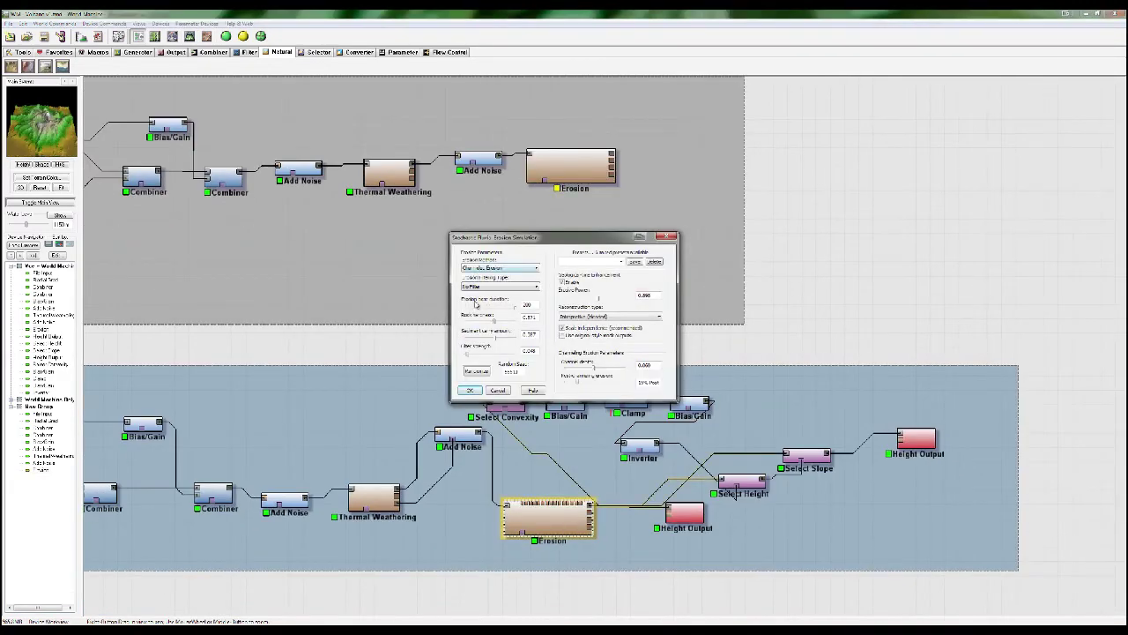
left_click(472, 391)
Switch the New Group Erosion device back to Channeled Erosion, raise its channel depth to about 0.07, and accept the settings
double_click(571, 167)
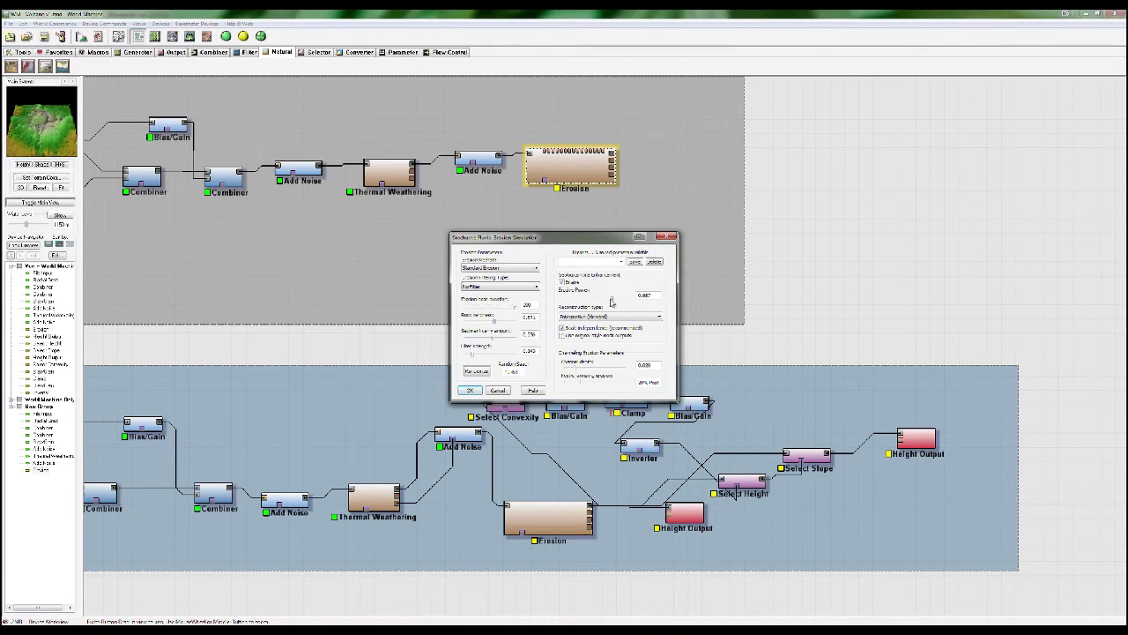
left_click(499, 268)
left_click(492, 283)
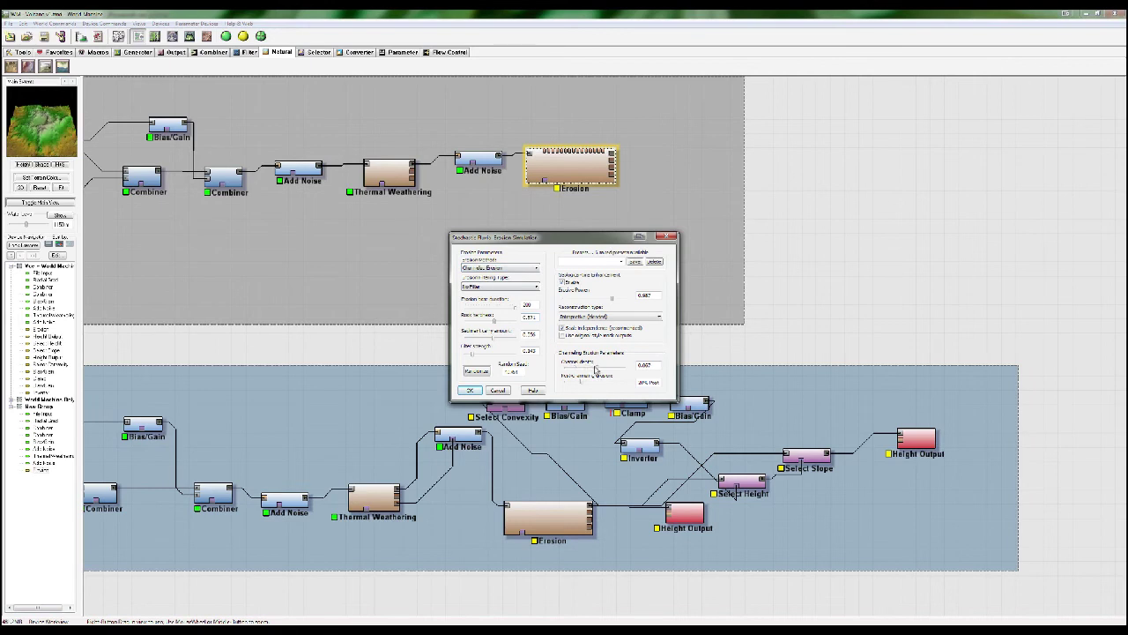
left_click(469, 390)
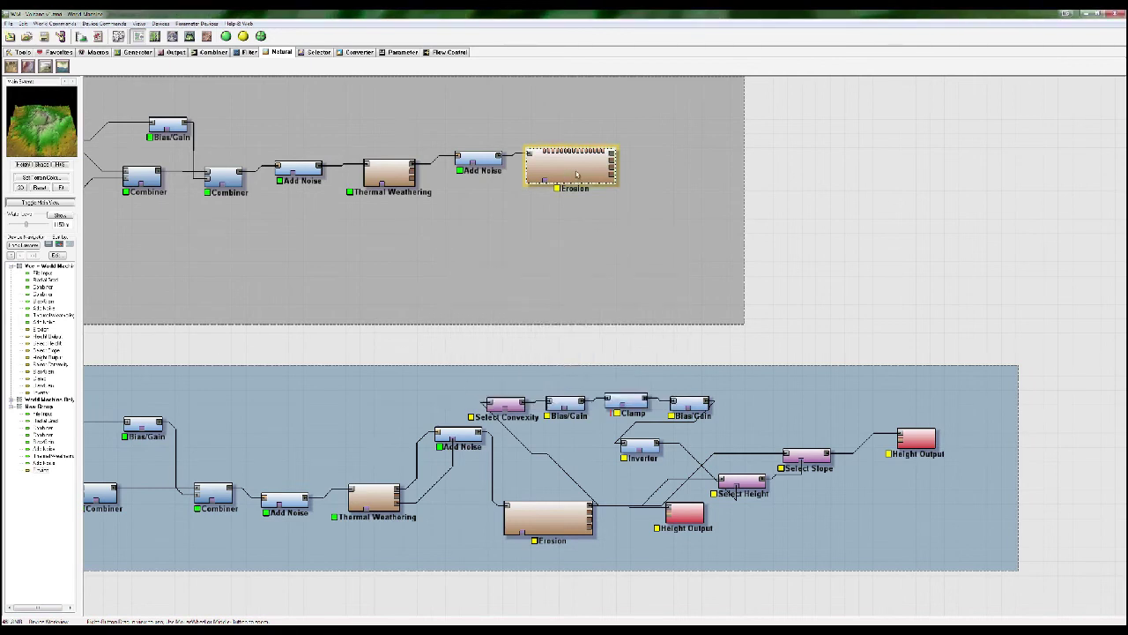
Rebuild the world in the 3D view with the deeper channel setting and examine the volcano from a higher angle
left_click(189, 36)
left_click(244, 37)
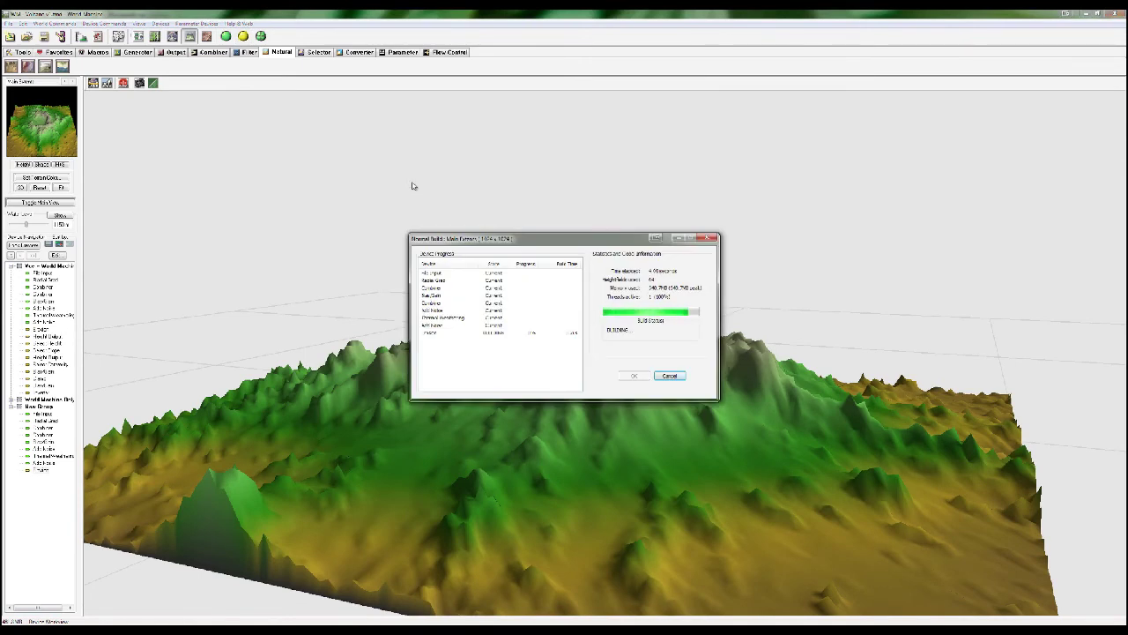
left_click(635, 379)
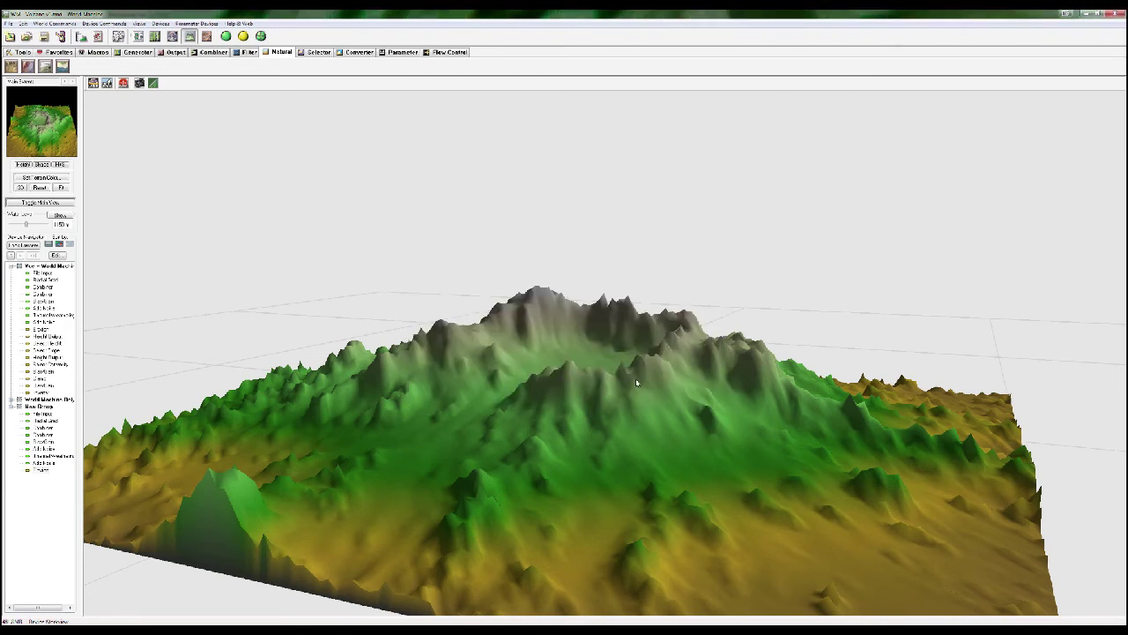
left_click_drag(614, 409, 628, 464)
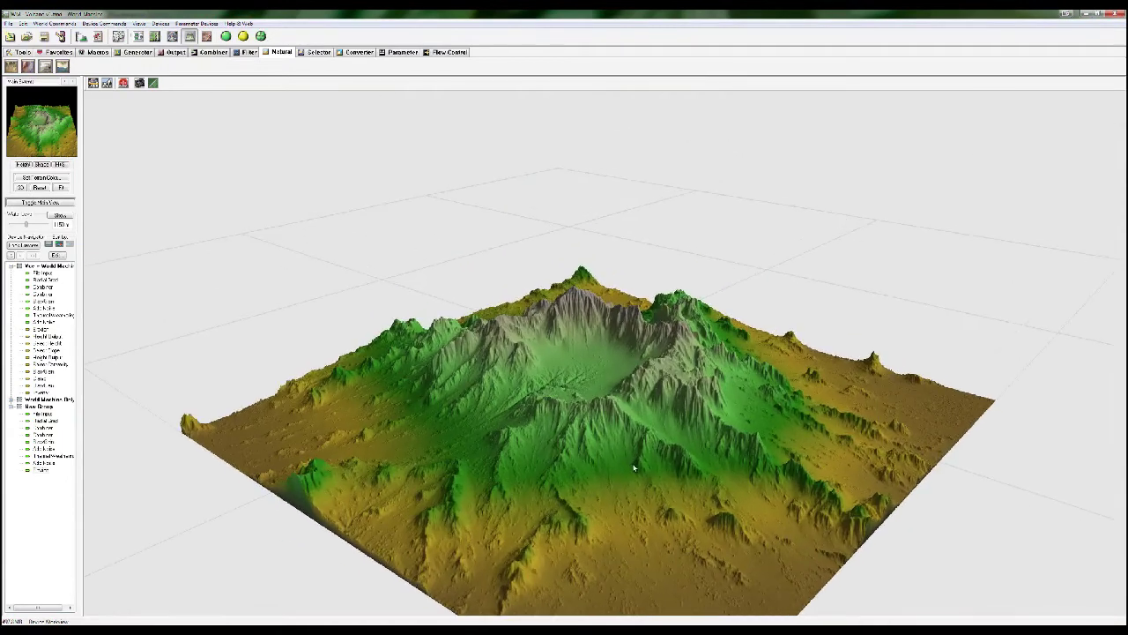
Set the New Group Erosion device's rock hardness to about 0.67, lower its erosive power, and accept the settings
double_click(55, 470)
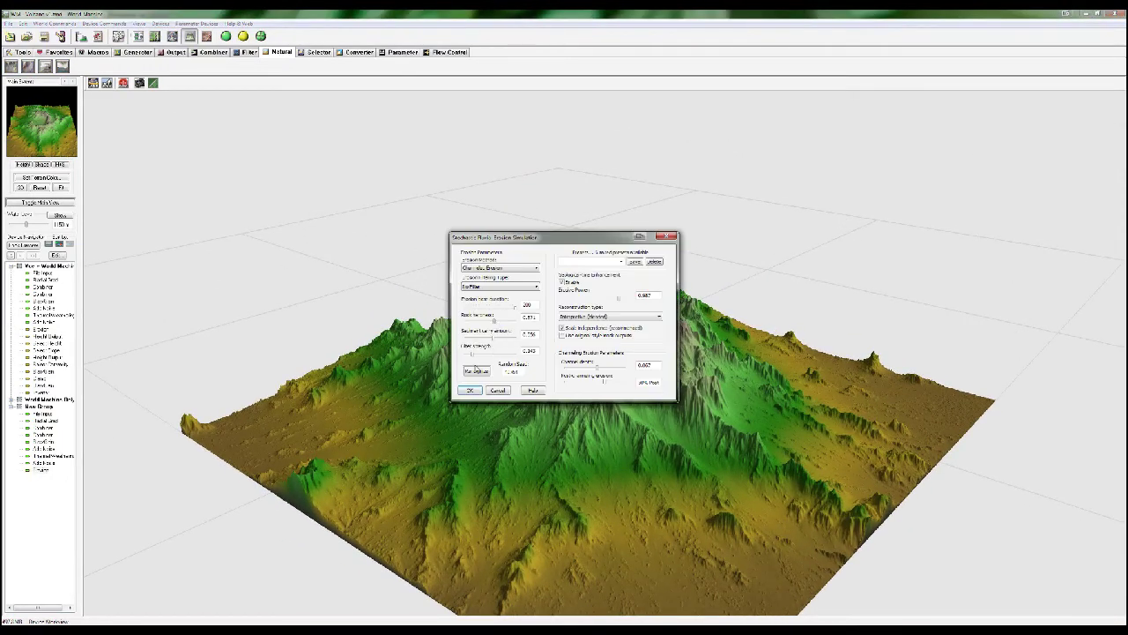
left_click_drag(496, 323, 507, 320)
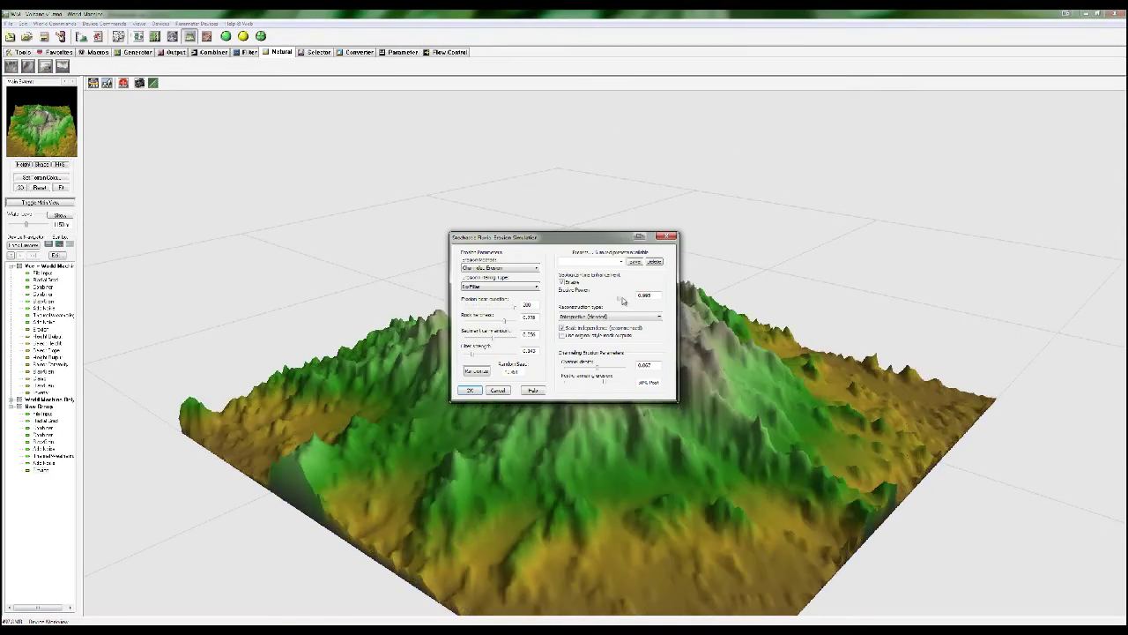
left_click_drag(604, 300, 603, 301)
left_click_drag(506, 322, 499, 321)
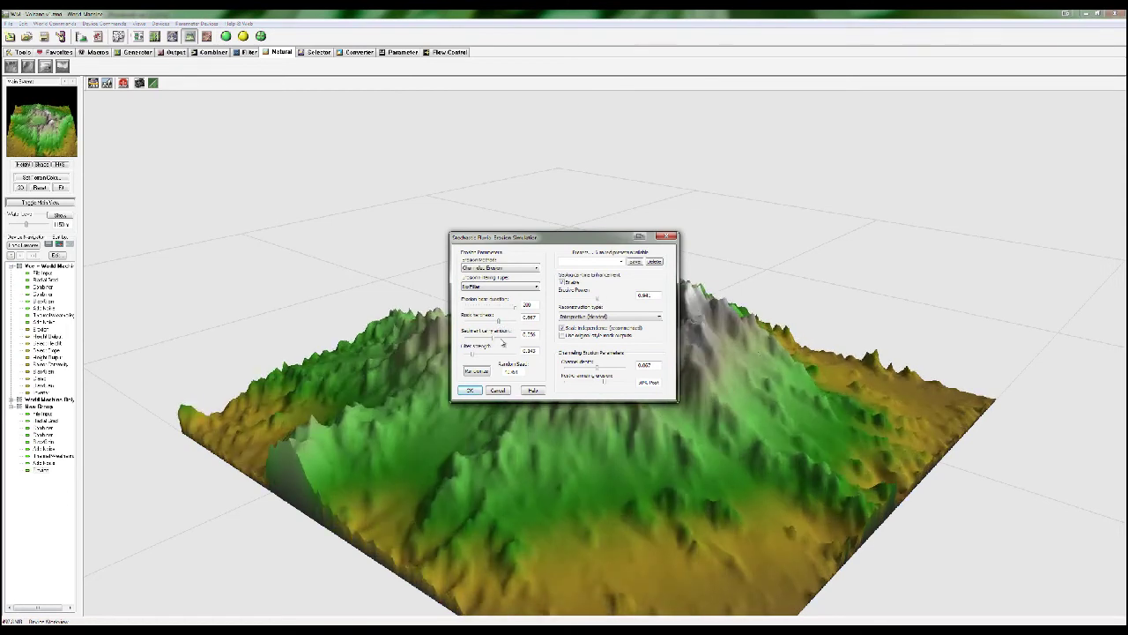
left_click(470, 390)
Rebuild the world with the adjusted hardness and erosive power, and inspect the terrain from overhead and from the side
left_click(243, 37)
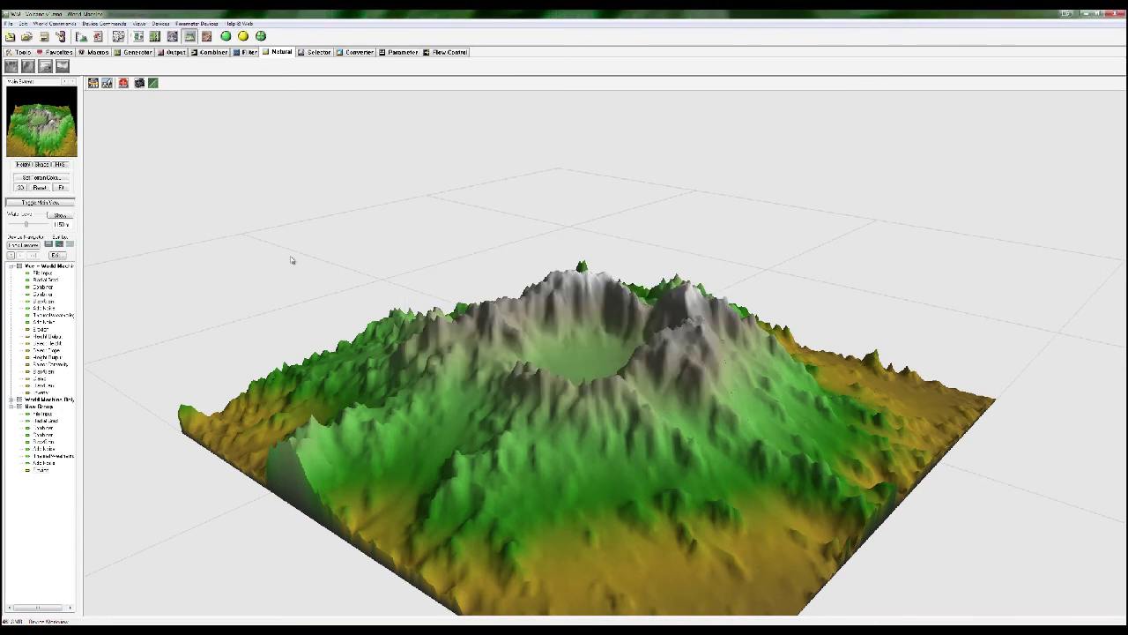
left_click_drag(600, 433, 682, 441)
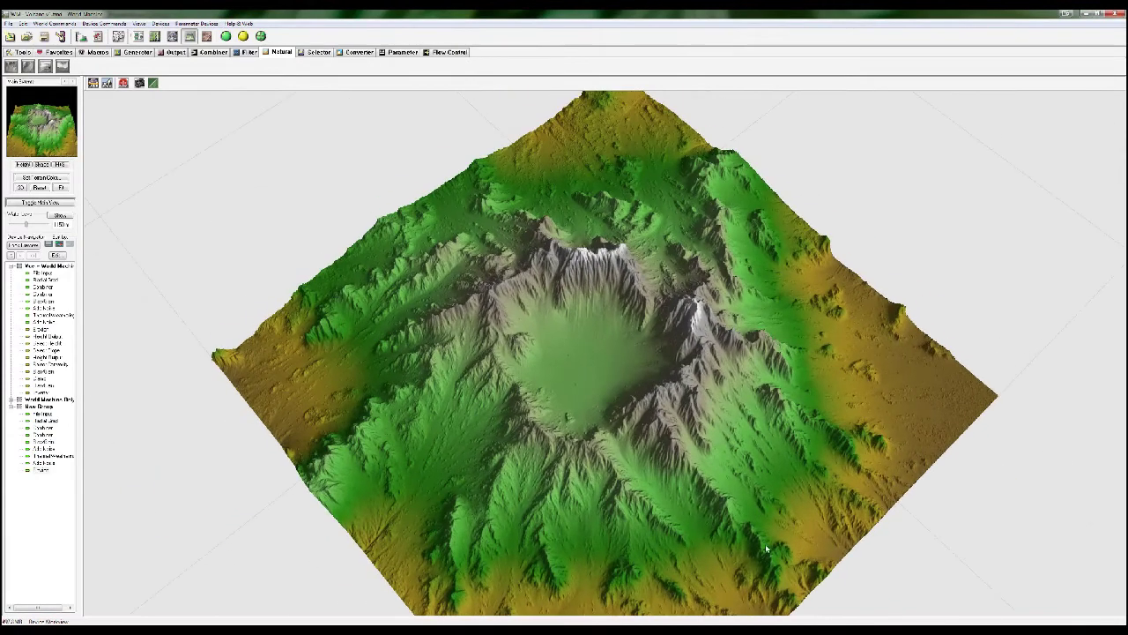
left_click_drag(707, 182, 646, 322)
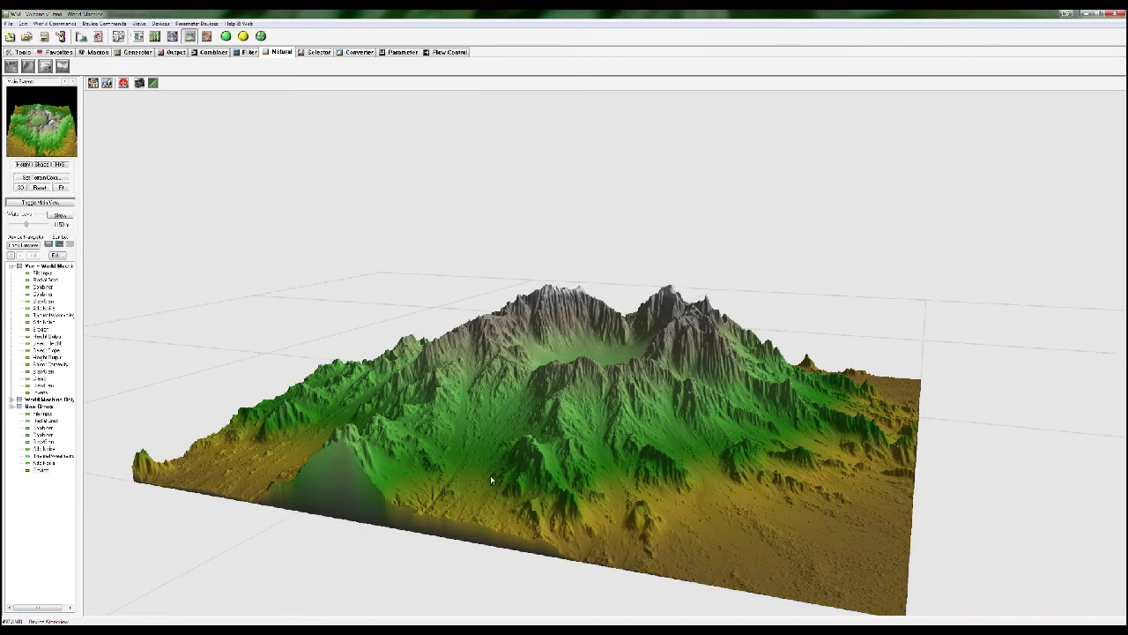
Select the Erosion device in the lower blue group, rebuild the world, and orbit its terrain in 3D for comparison
left_click(138, 36)
left_click(526, 525)
right_click(569, 529)
left_click(585, 404)
left_click_drag(636, 446, 654, 527)
left_click(243, 36)
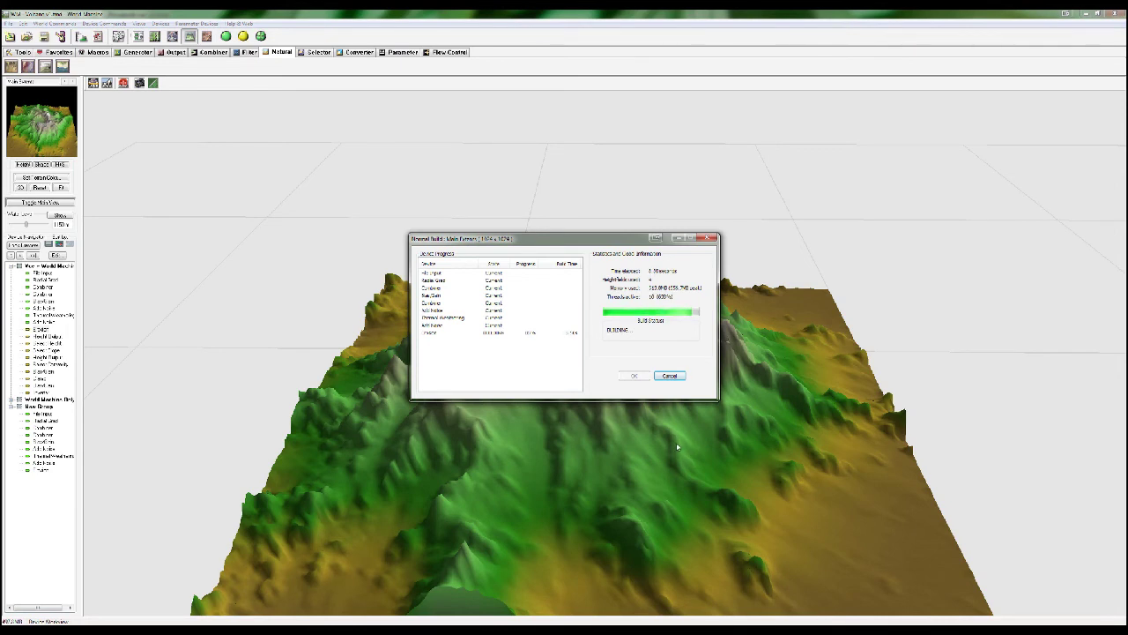
left_click_drag(644, 378, 470, 354)
Build the lower blue group's rightmost Height Output after Select Slope and examine its mask in the 3D view
left_click(138, 36)
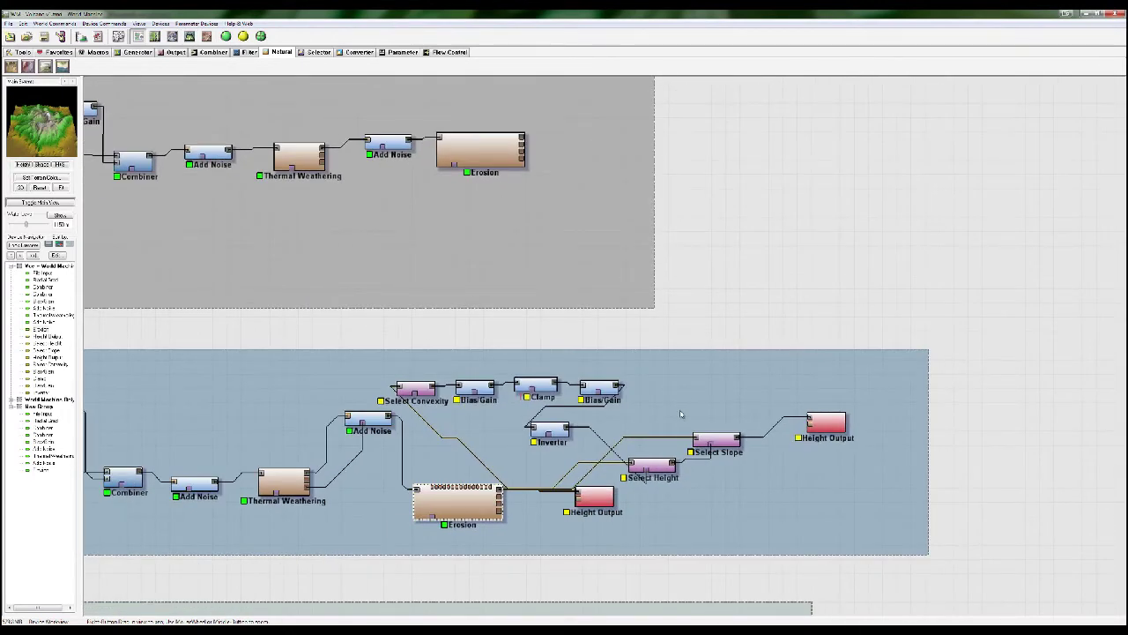
right_click_drag(757, 302, 738, 402)
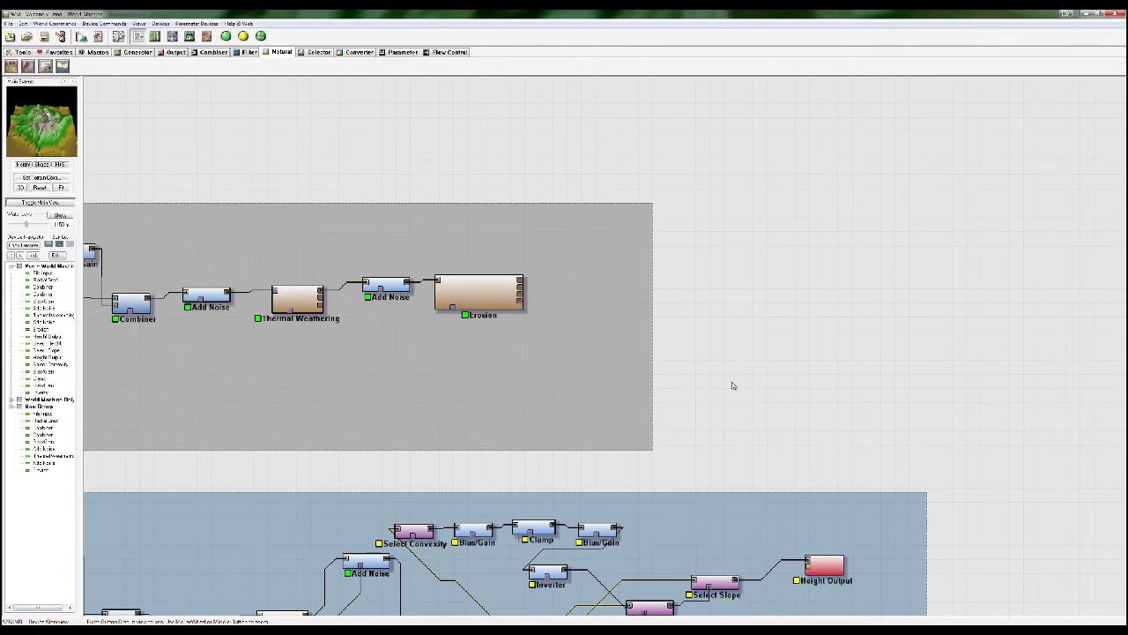
right_click_drag(720, 332, 677, 146)
left_click_drag(334, 325, 808, 431)
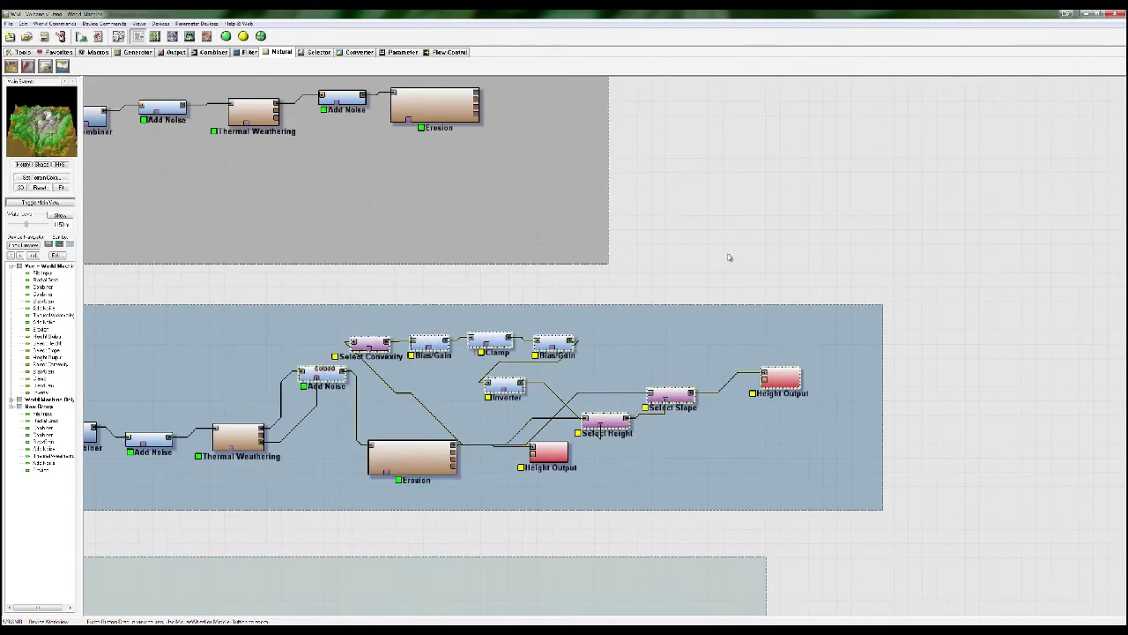
scroll(731, 244, "up", 1)
left_click(784, 403)
key("F3")
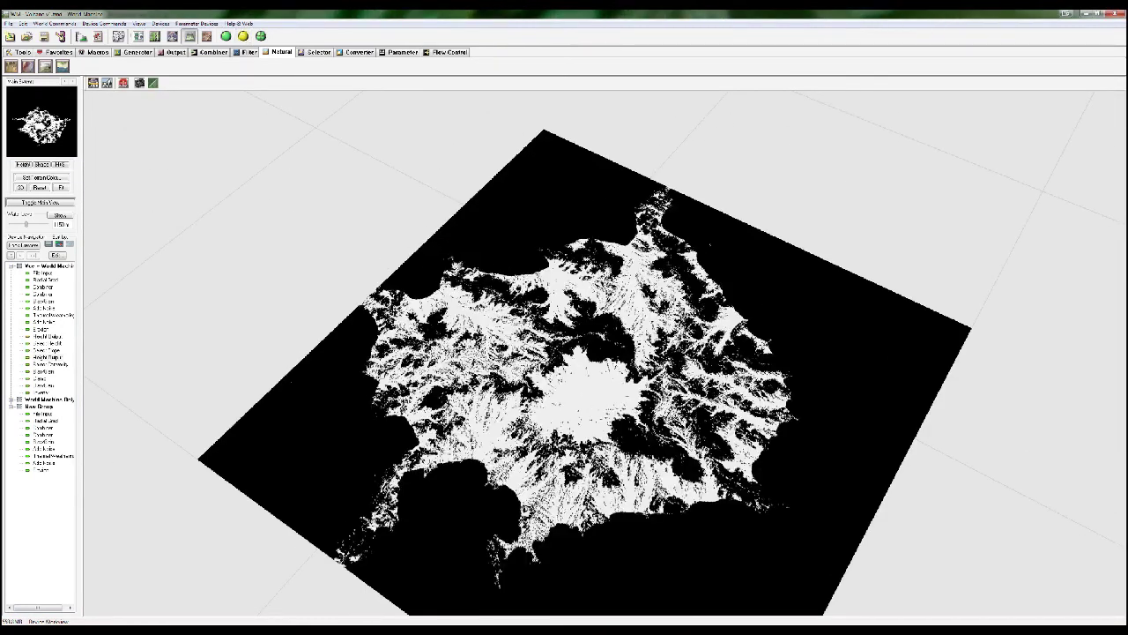
left_click_drag(528, 312, 518, 264)
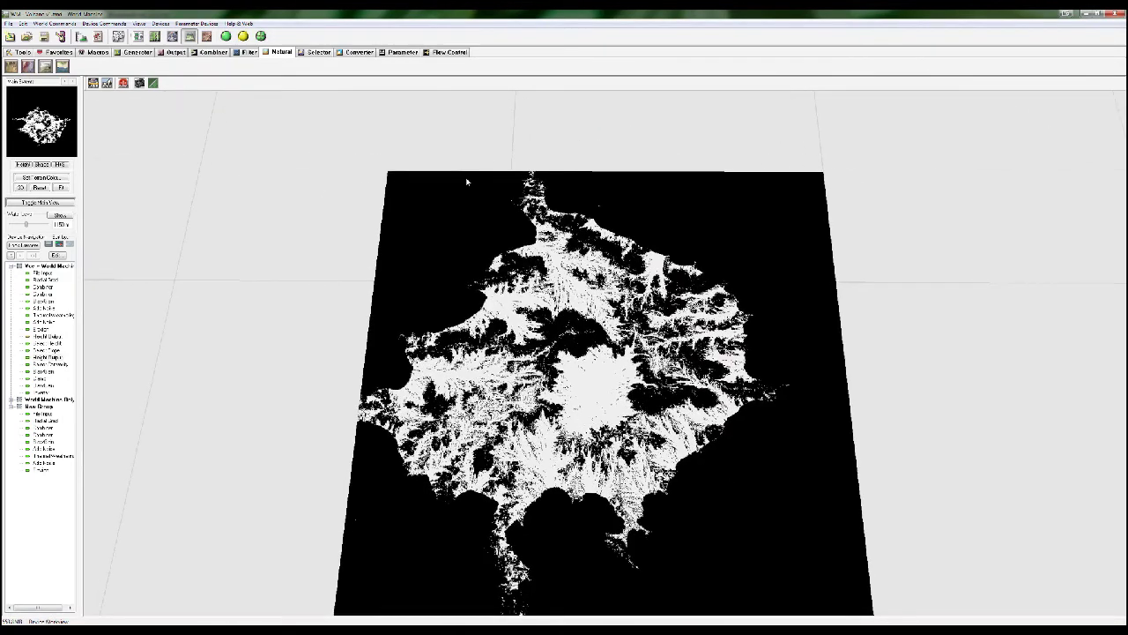
Return to the device workview and widen the New Group box beyond its Erosion device to make room for more devices
left_click(139, 37)
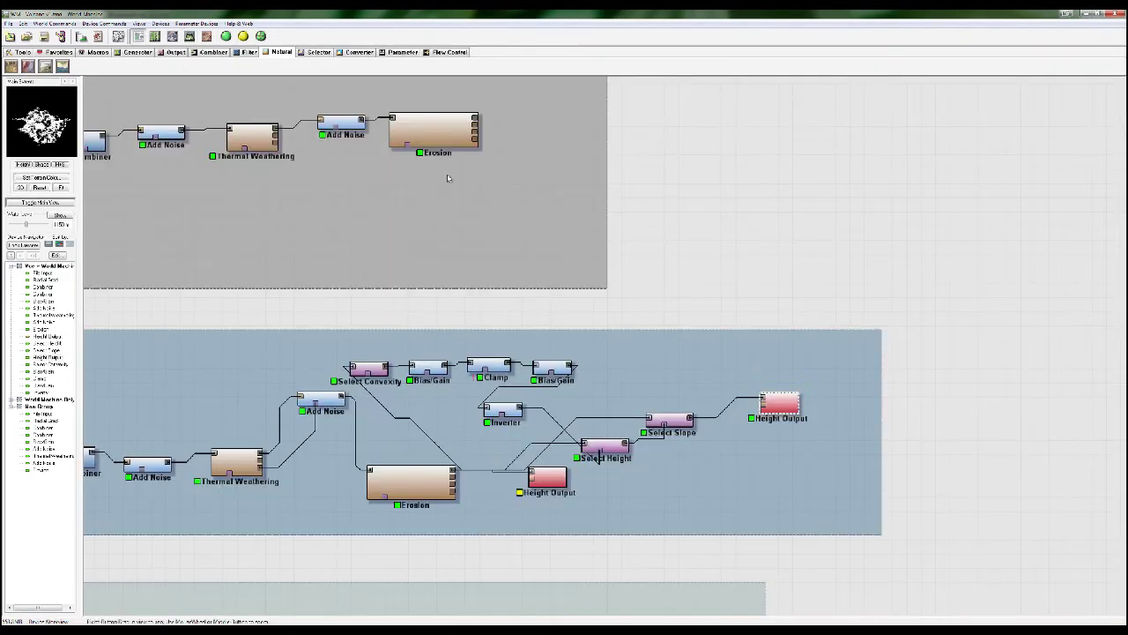
left_click(451, 139)
scroll(832, 305, "up", 4)
left_click(613, 341)
left_click_drag(605, 196, 947, 199)
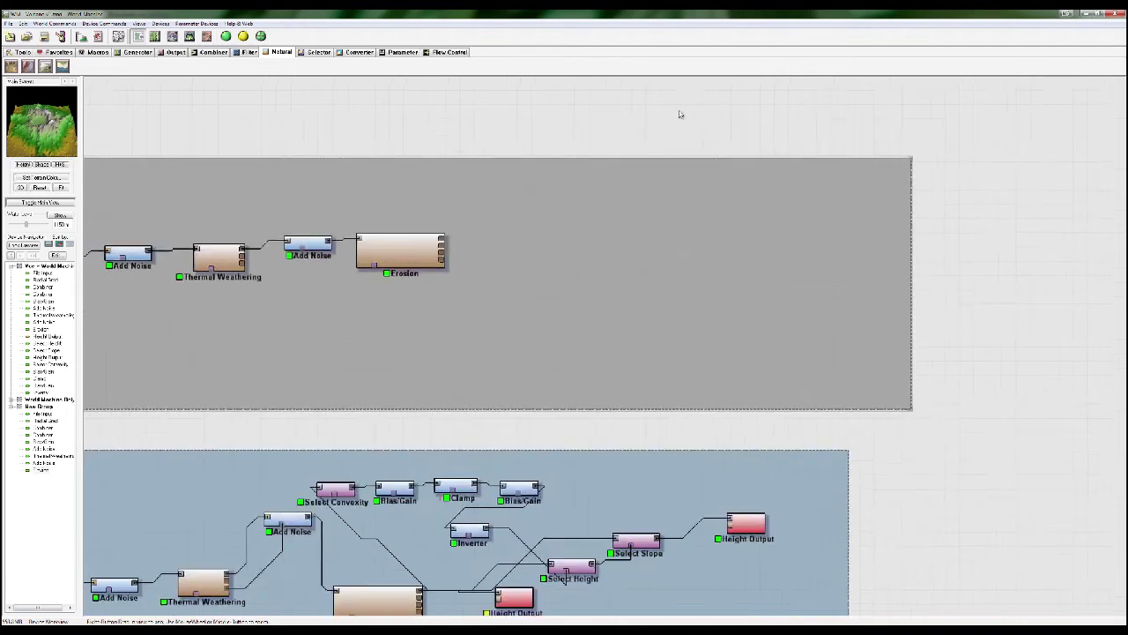
Add a Select Convexity device beside the New Group's Erosion device and connect the Erosion output to its input
left_click(317, 53)
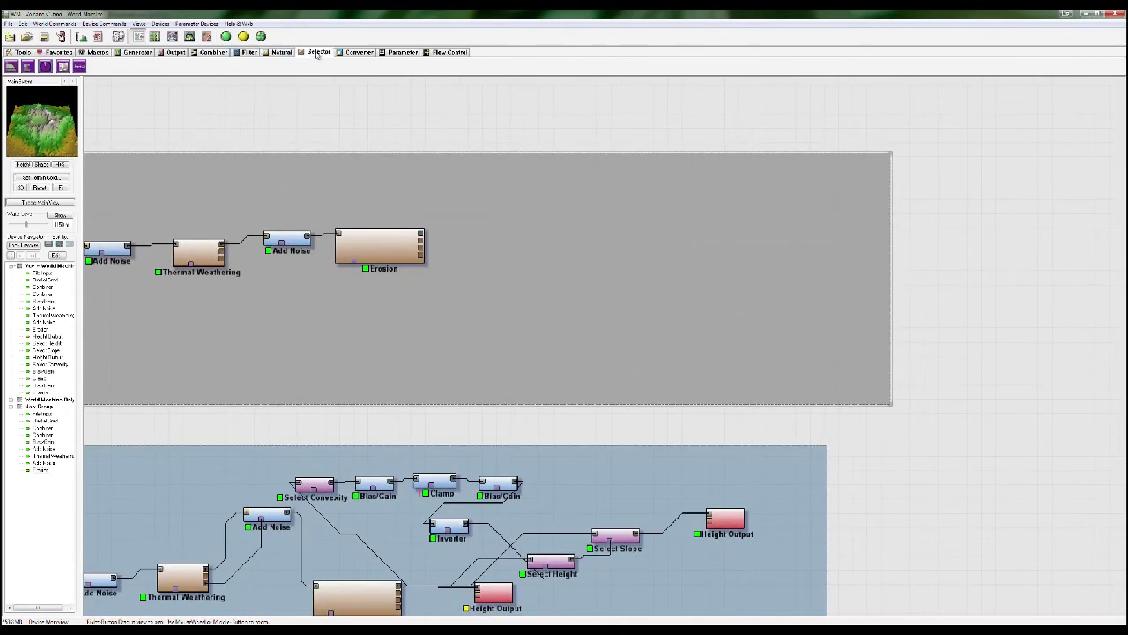
left_click(63, 68)
left_click(490, 231)
left_click_drag(489, 232, 422, 233)
scroll(512, 291, "up", 2)
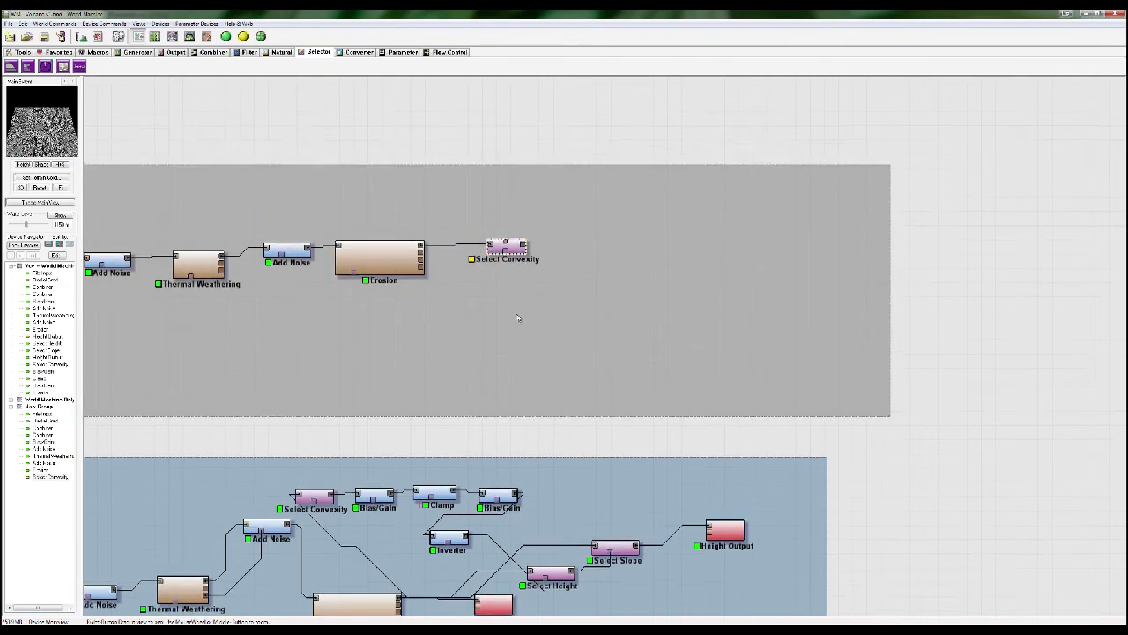
Check the new Select Convexity device's properties, show its built mask in 3D, and inspect it from above and close up
double_click(516, 276)
left_click(552, 340)
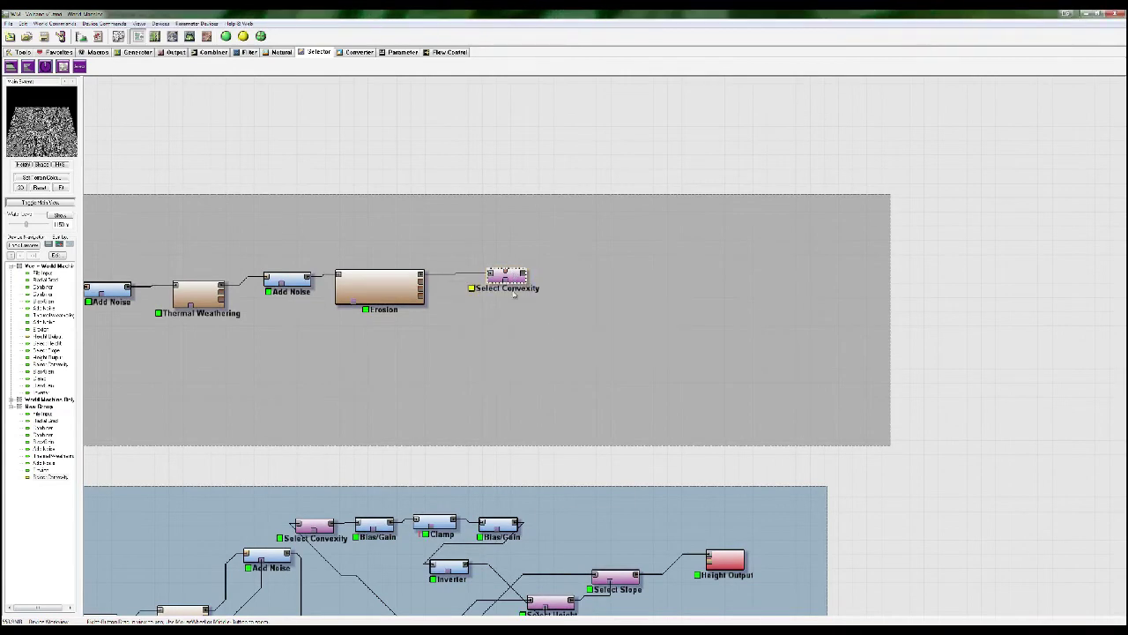
left_click(190, 36)
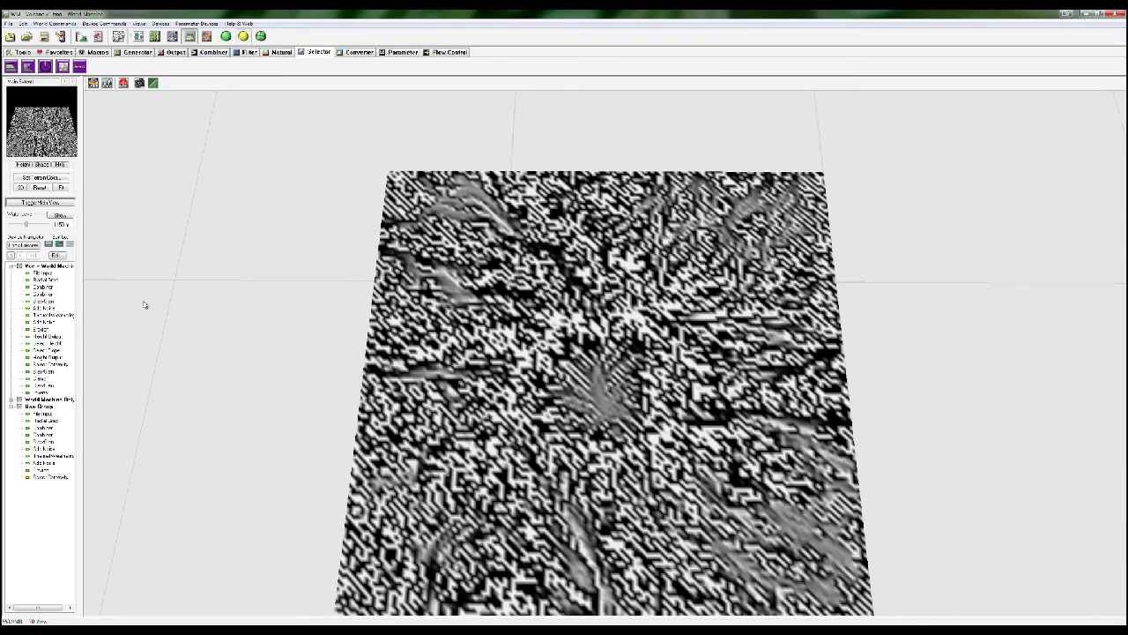
left_click_drag(573, 410, 575, 448)
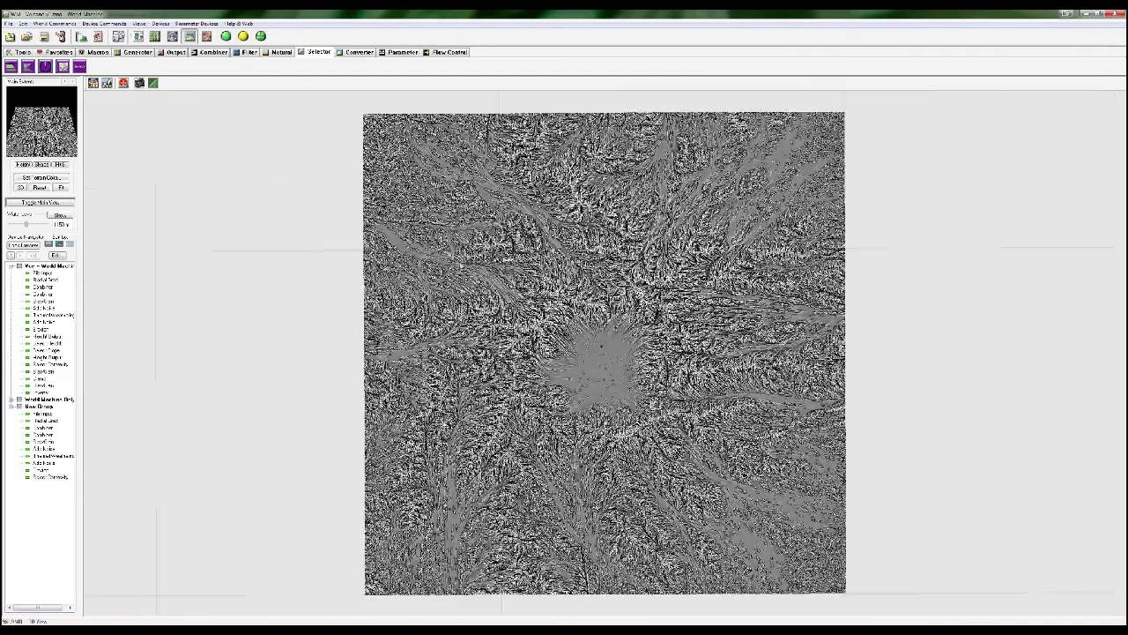
scroll(603, 352, "up", 4)
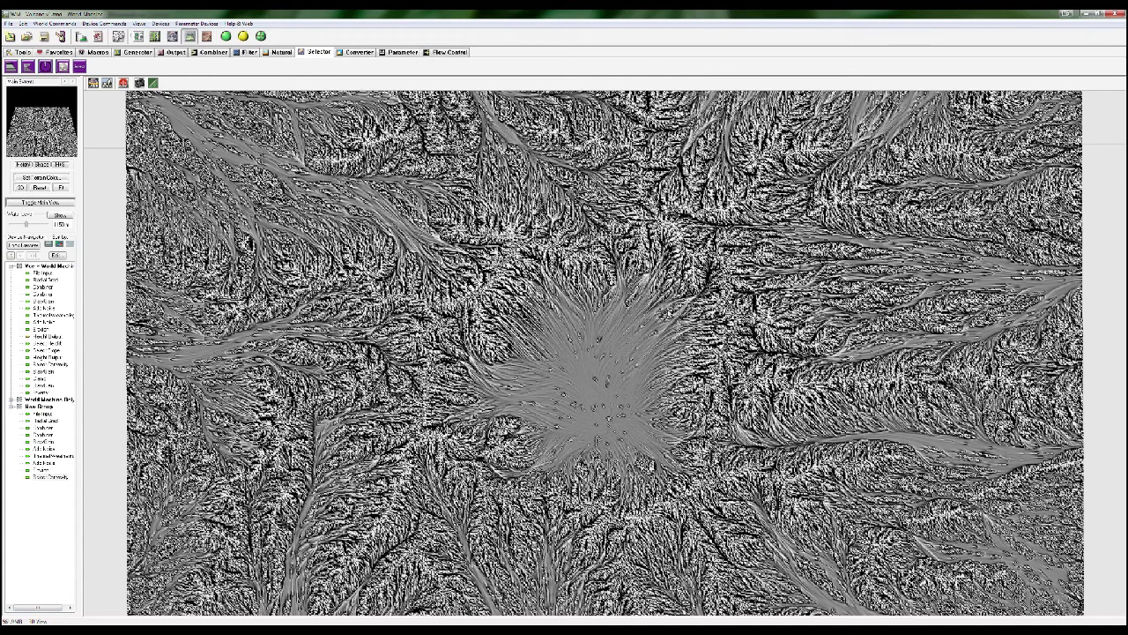
left_click_drag(612, 421, 344, 223)
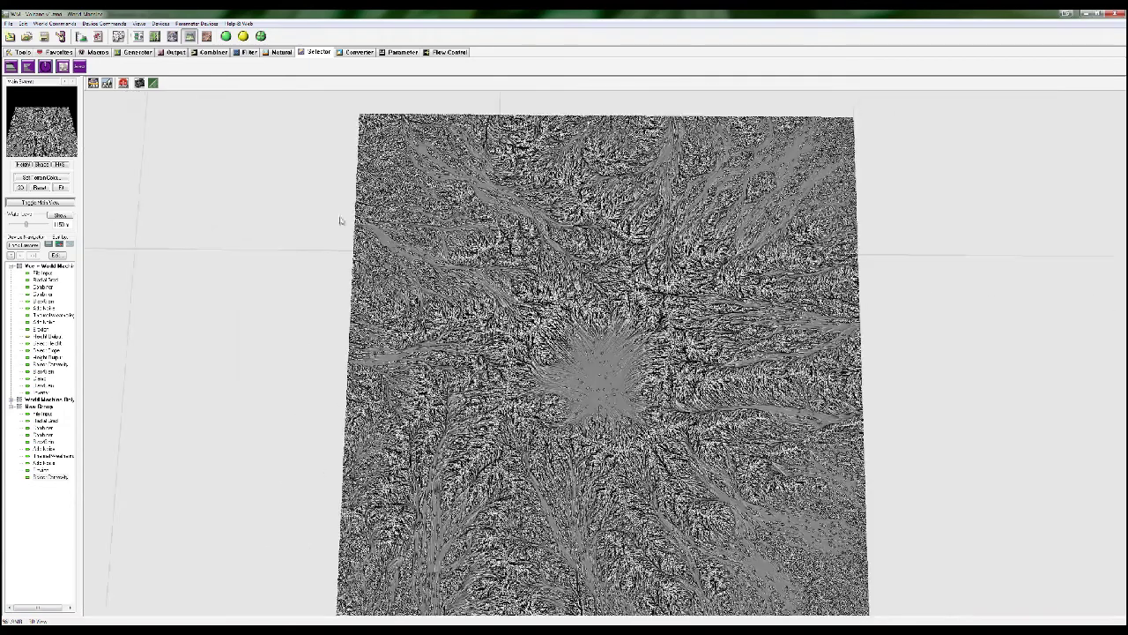
Review the New Group's Select Convexity strength and inspect its mask close up in the 3D view
left_click(79, 66)
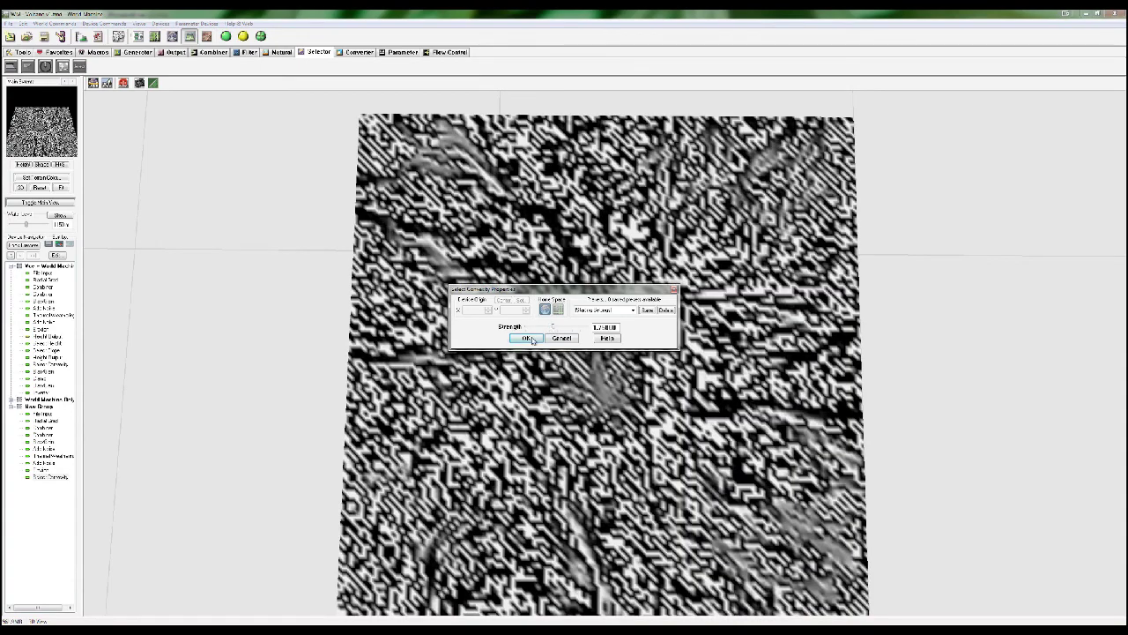
left_click(527, 339)
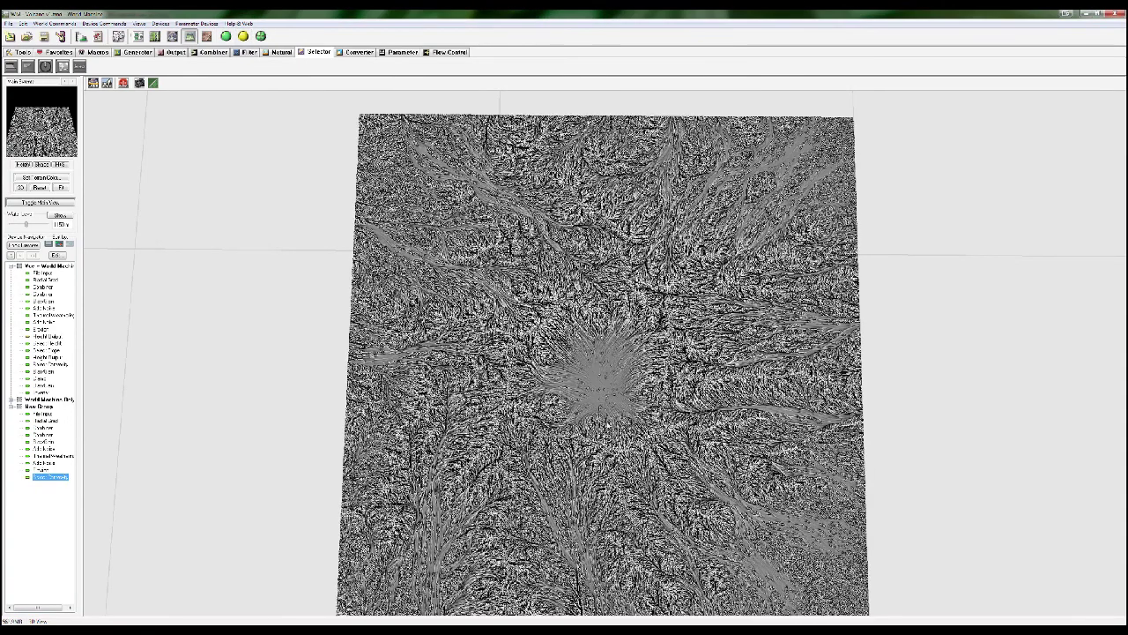
left_click_drag(609, 424, 579, 359)
scroll(624, 400, "up", 5)
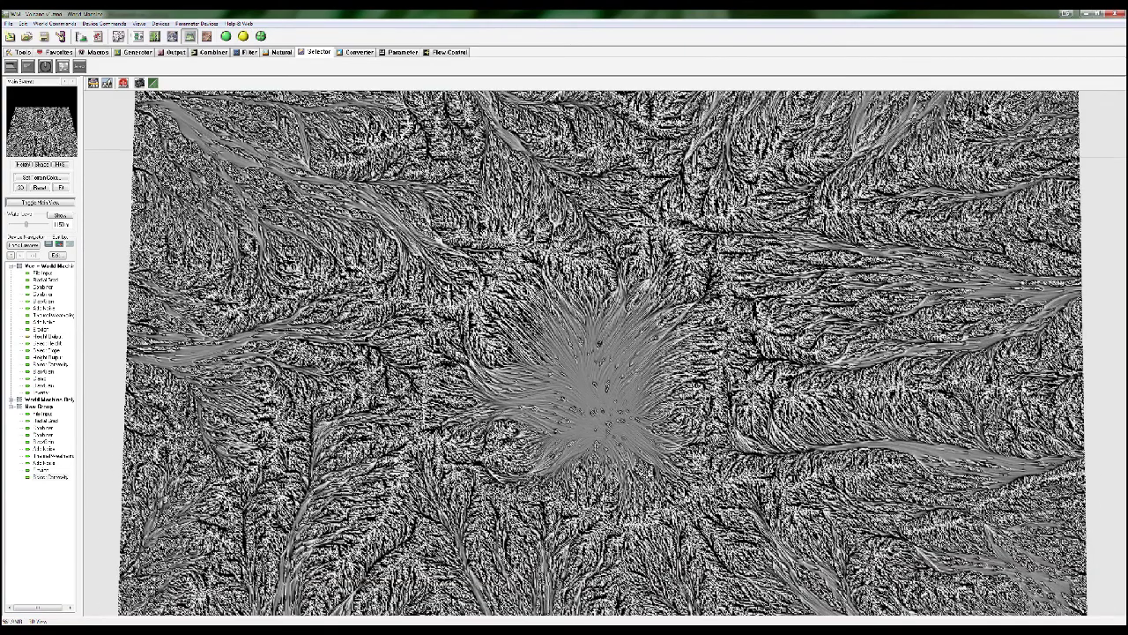
Return to the device workview, add a Bias/Gain device beside the New Group's Select Convexity, and connect the Select Convexity output to it
left_click(137, 36)
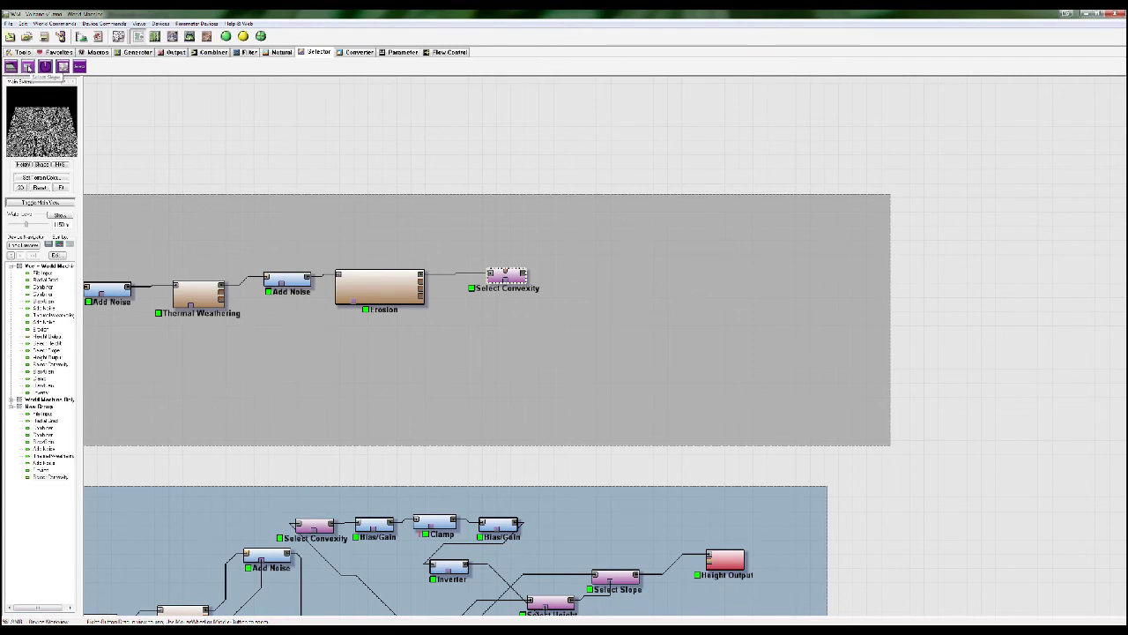
left_click(247, 52)
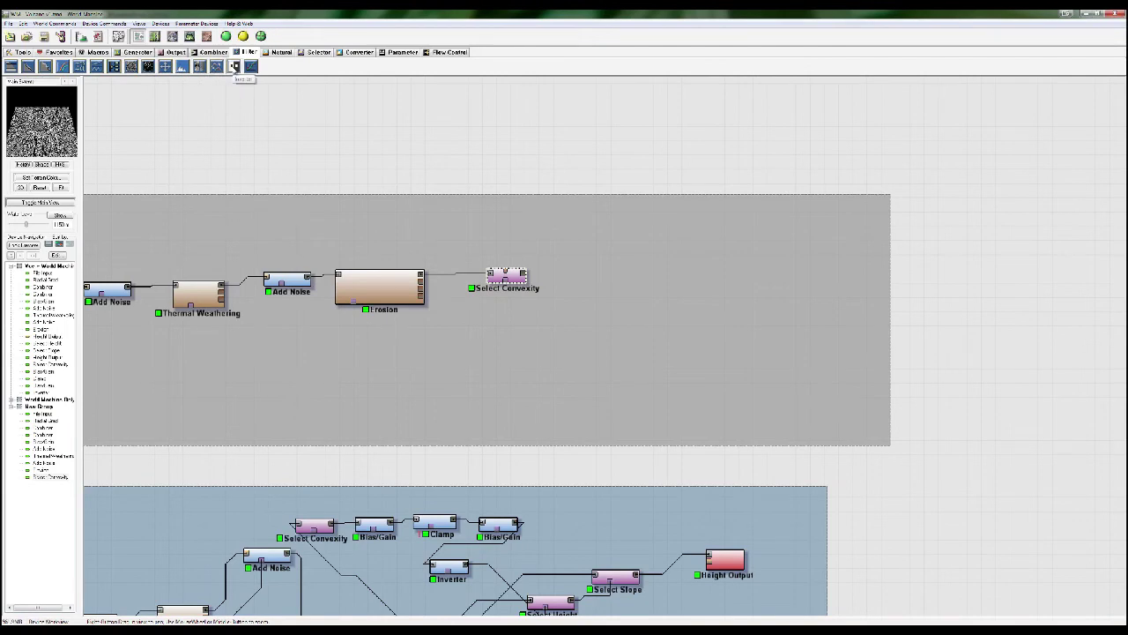
left_click(251, 67)
left_click(573, 275)
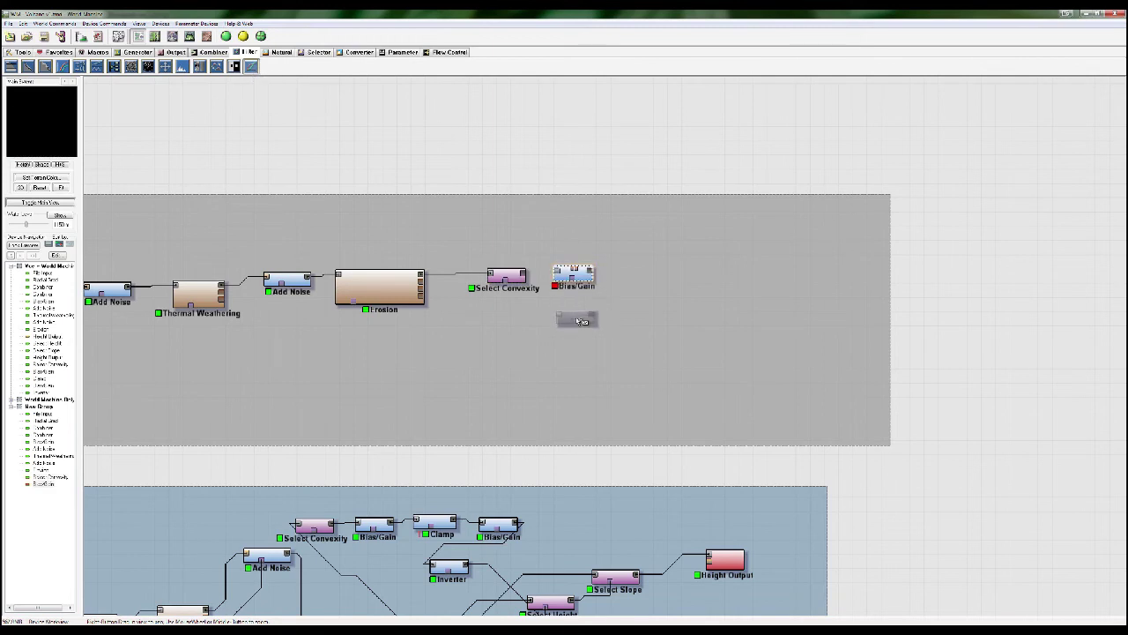
left_click_drag(559, 272, 523, 275)
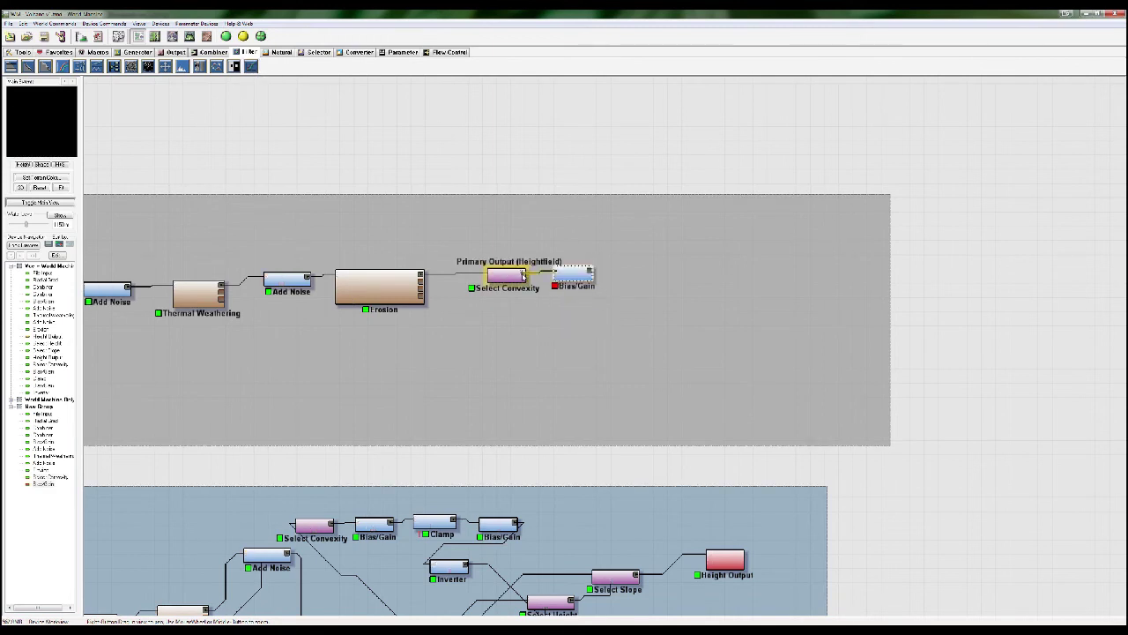
right_click_drag(591, 315, 570, 317)
Adjust the new Bias/Gain device's sliders and compare its preview with that of Select Convexity
left_click(557, 277)
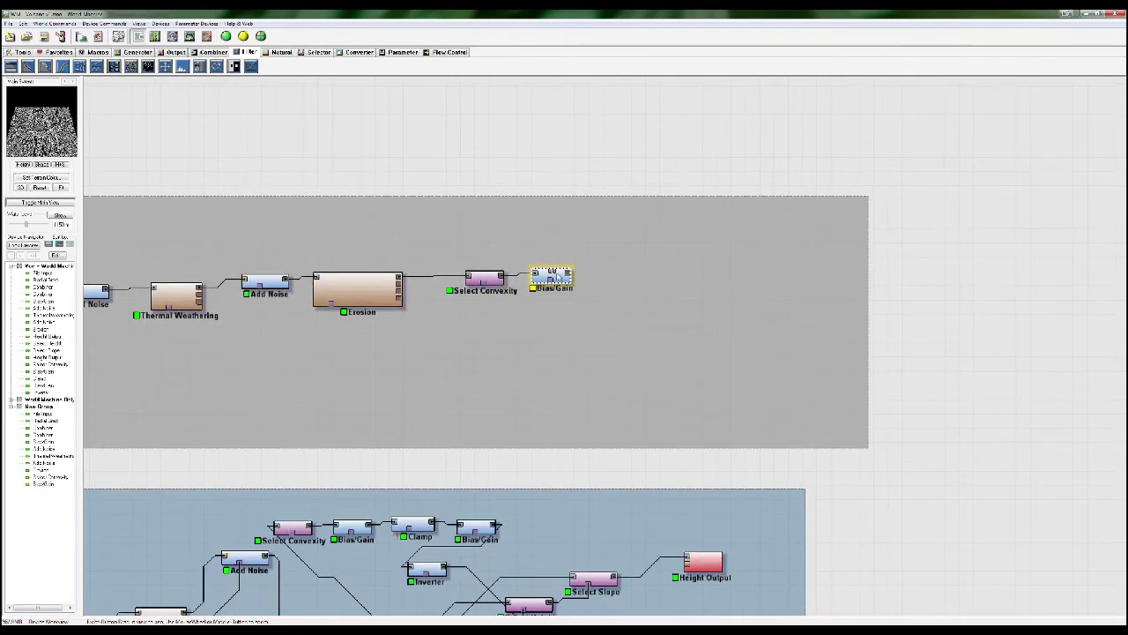
double_click(558, 276)
left_click_drag(557, 325, 528, 334)
left_click(526, 343)
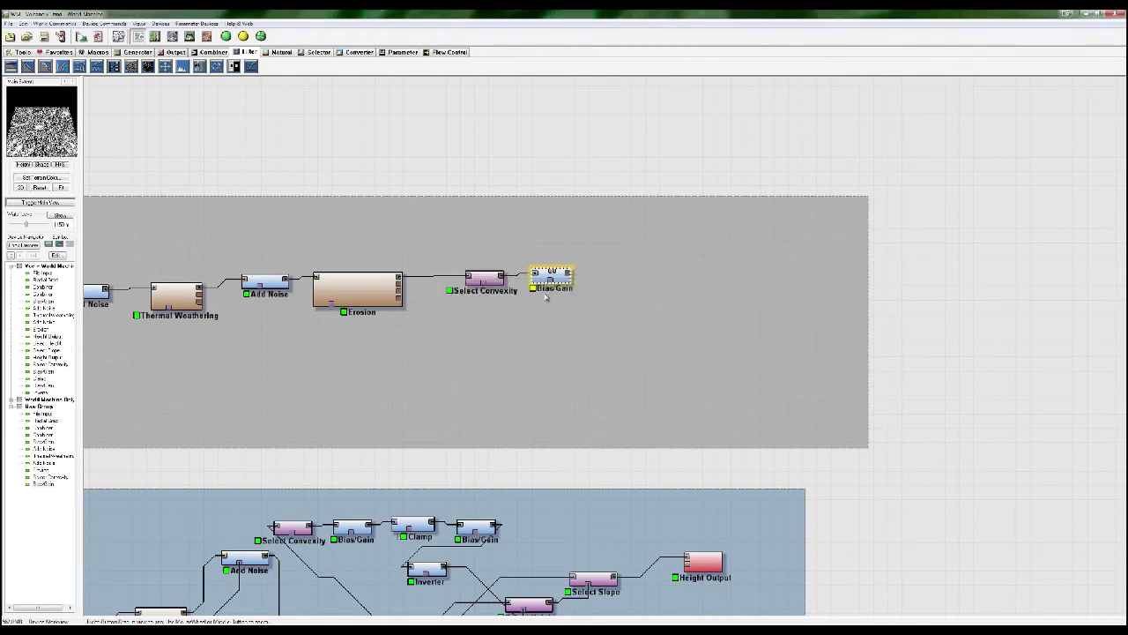
left_click(485, 278)
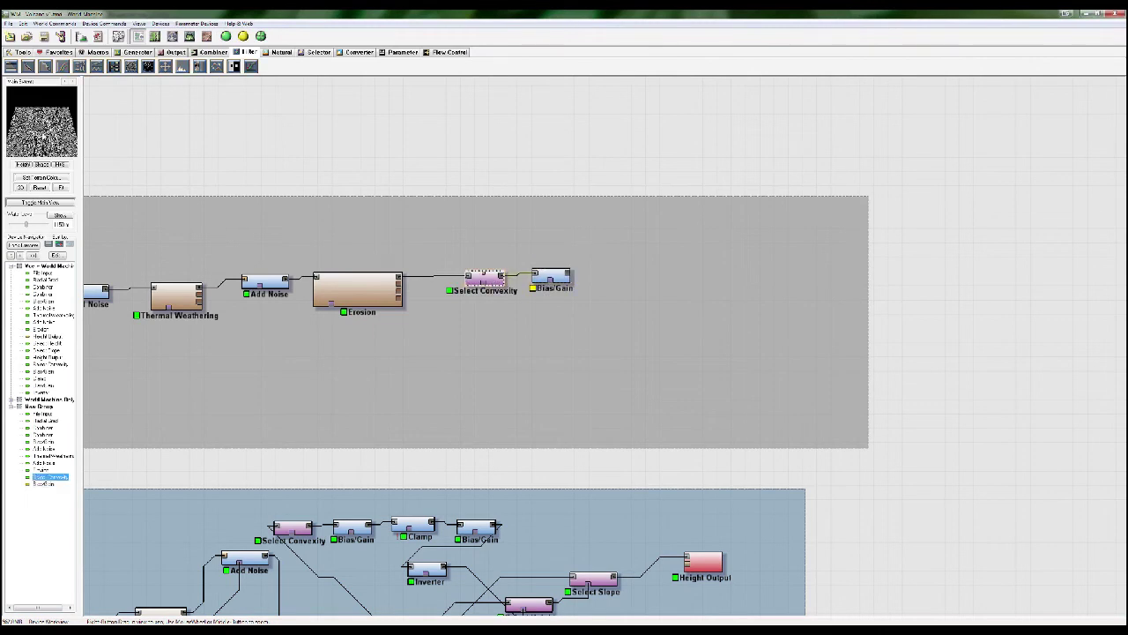
left_click(548, 278)
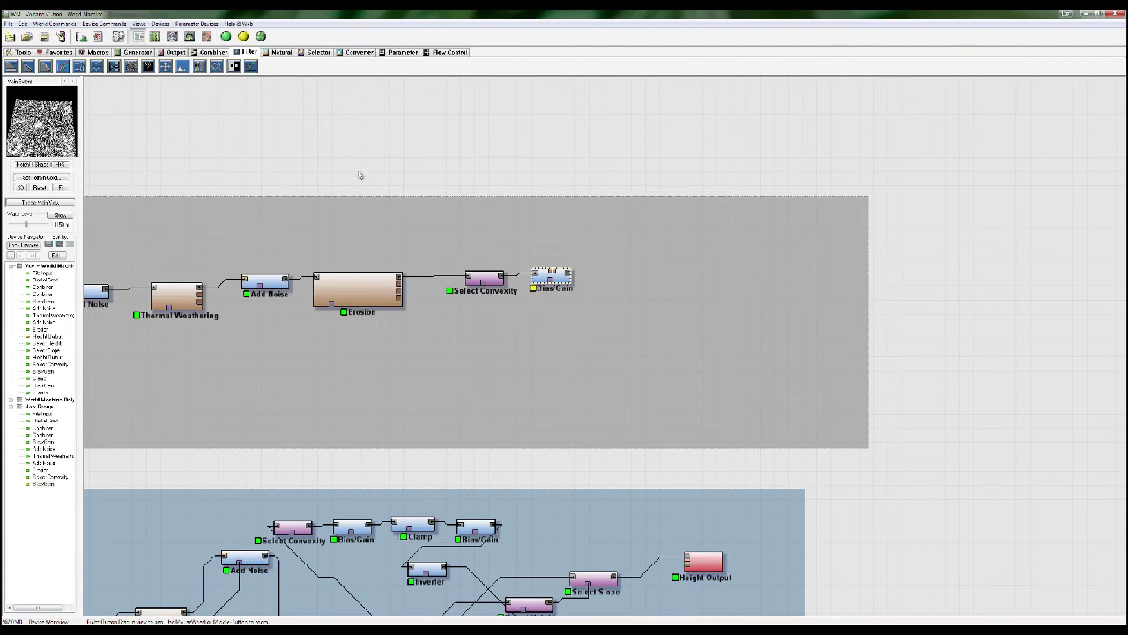
Add a Clamp device beside the New Group's last Bias/Gain and connect the Bias/Gain output to its input
scroll(352, 167, "right", 1)
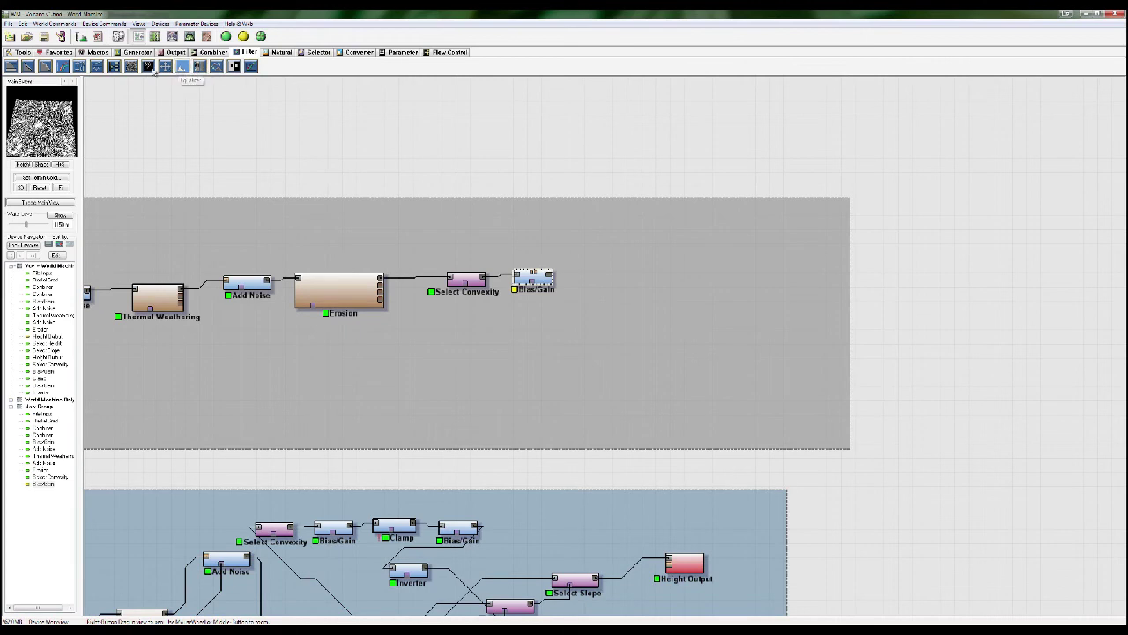
left_click(10, 67)
left_click(610, 282)
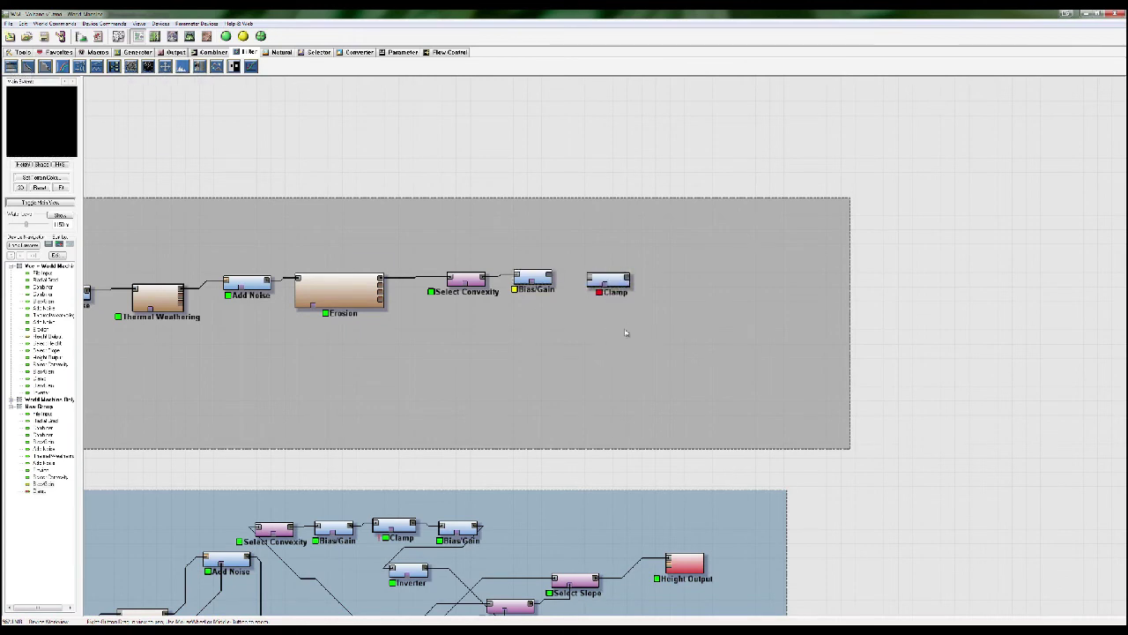
left_click_drag(588, 278, 551, 323)
double_click(608, 281)
left_click(592, 327)
left_click(594, 303)
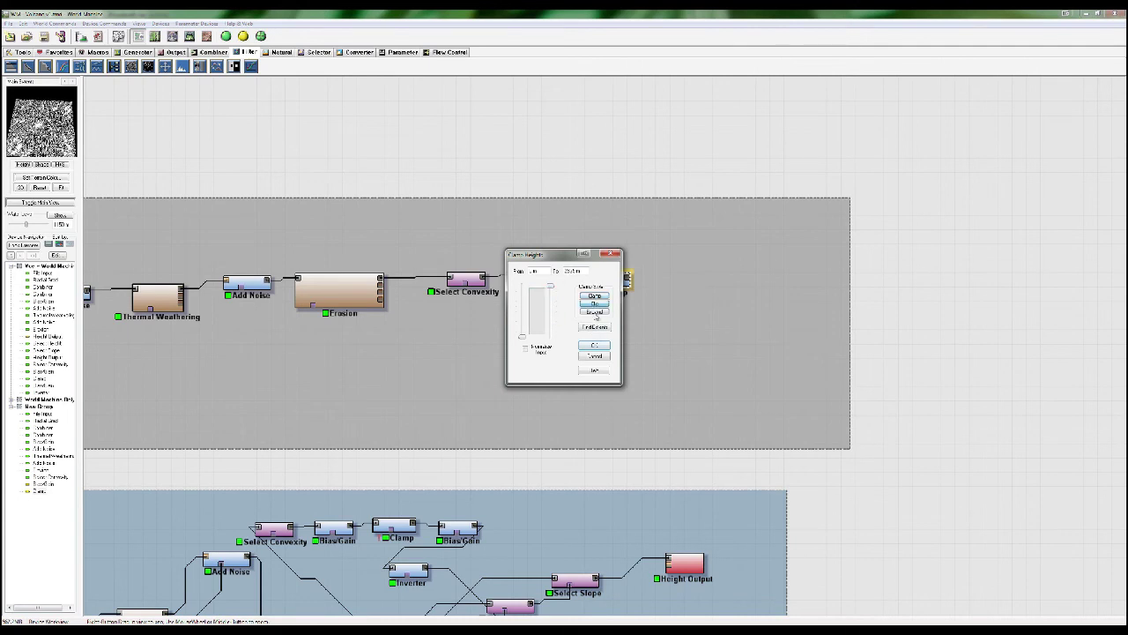
left_click(525, 349)
mouse_move(552, 289)
left_mouse_down()
mouse_move(552, 328)
mouse_move(550, 283)
left_mouse_up()
mouse_move(521, 337)
left_mouse_down()
mouse_move(522, 287)
mouse_move(523, 338)
left_mouse_up()
left_click(612, 255)
Compare the previews of the lower blue group's first Bias/Gain and Clamp devices as a reference
left_click(398, 526)
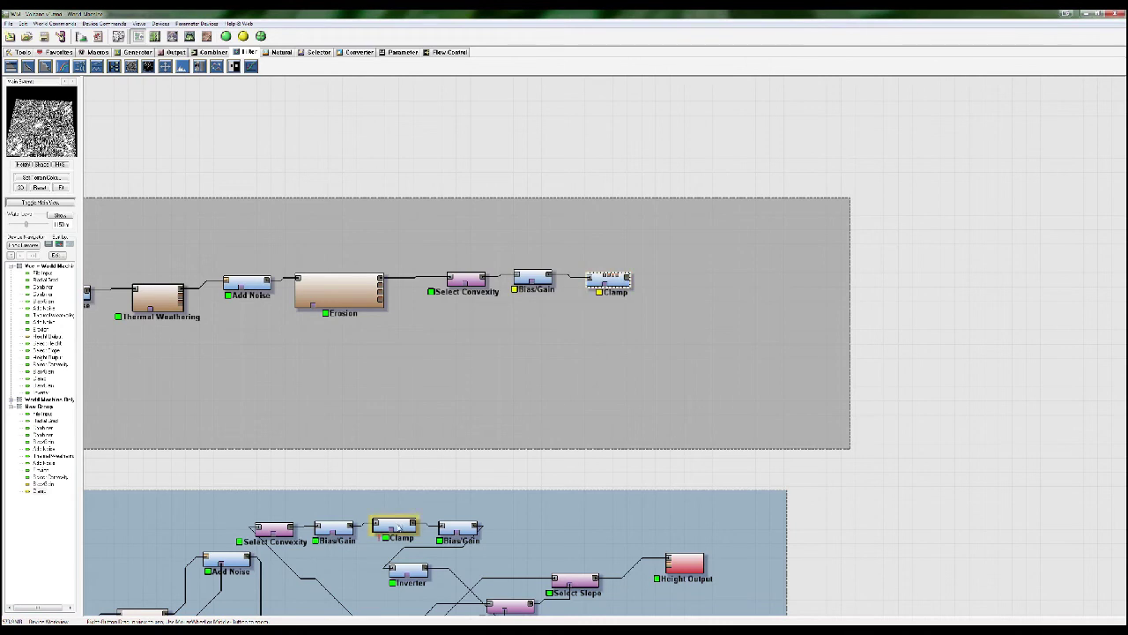
left_click(330, 530)
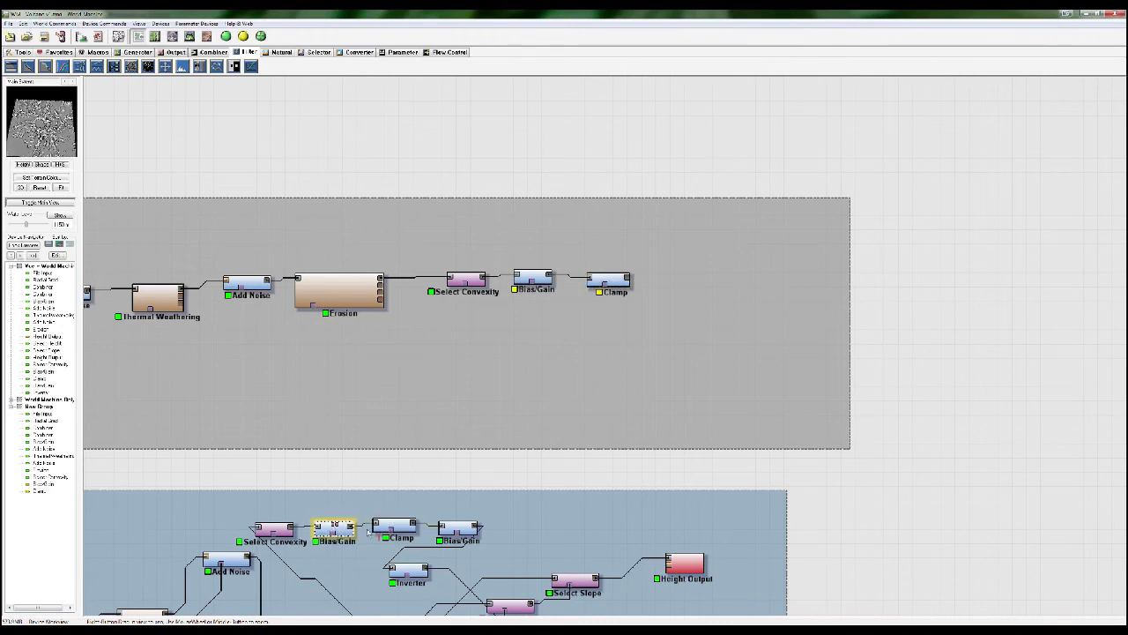
left_click(407, 530)
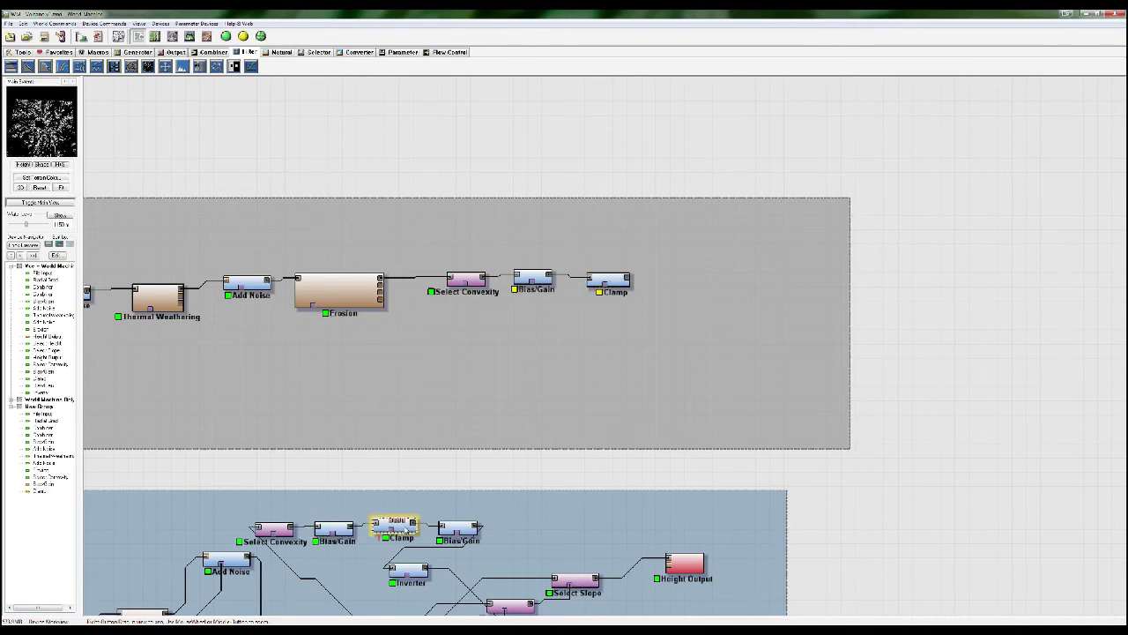
Lower the strength of the New Group's Select Convexity device
double_click(476, 280)
left_click_drag(554, 327, 529, 328)
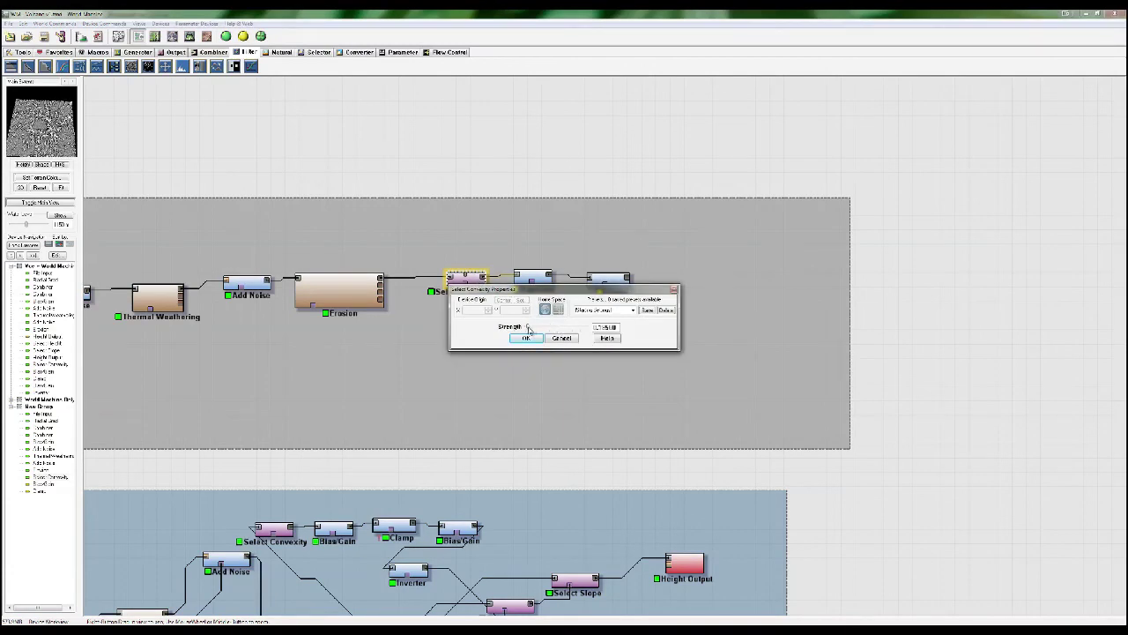
left_click(527, 338)
Retune the Bias/Gain after Select Convexity with bias near the middle and gain close to its maximum
left_click(536, 278)
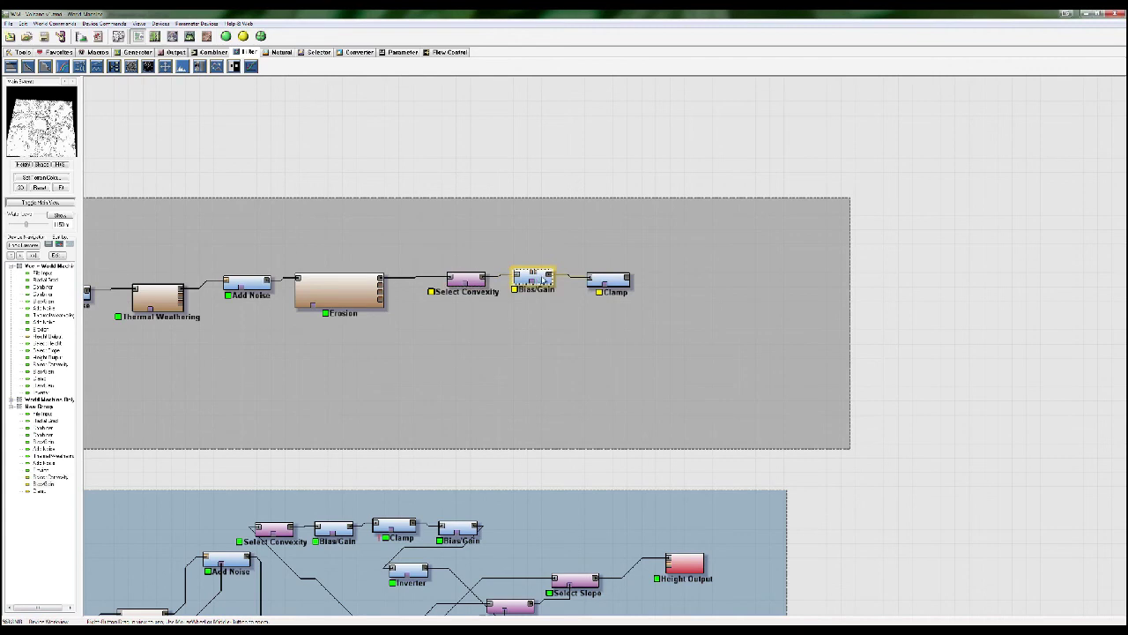
double_click(545, 280)
mouse_move(586, 325)
left_mouse_down()
mouse_move(517, 333)
mouse_move(546, 324)
mouse_move(529, 333)
mouse_move(592, 335)
left_mouse_up()
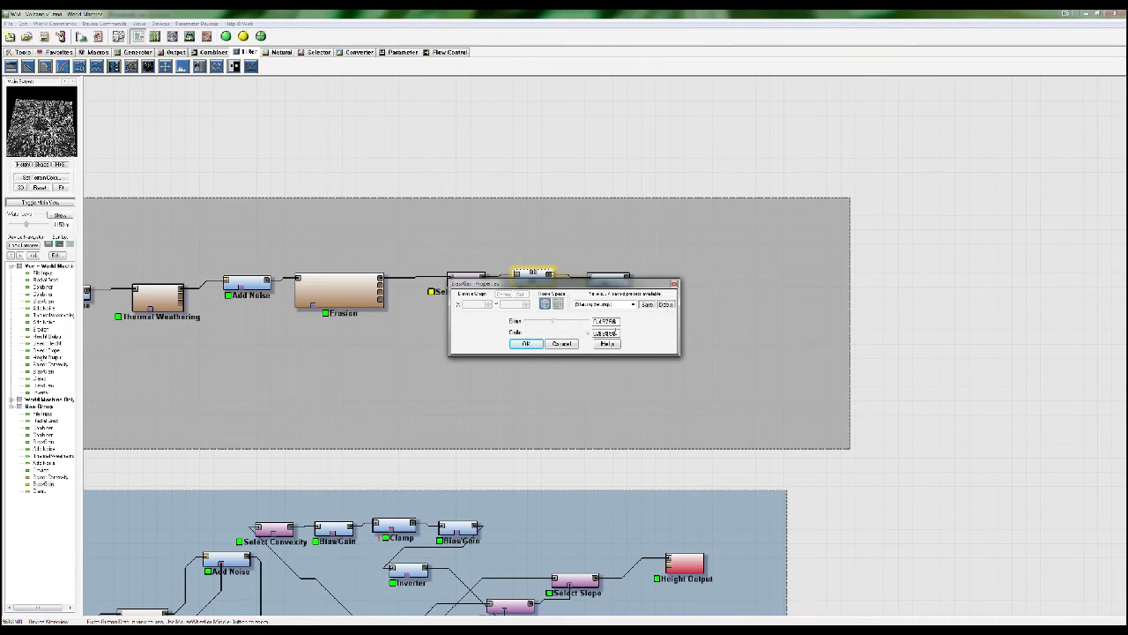
left_click(535, 344)
Set the New Group's Clamp to Expand mode and raise its lower height limit close to the upper limit
double_click(609, 278)
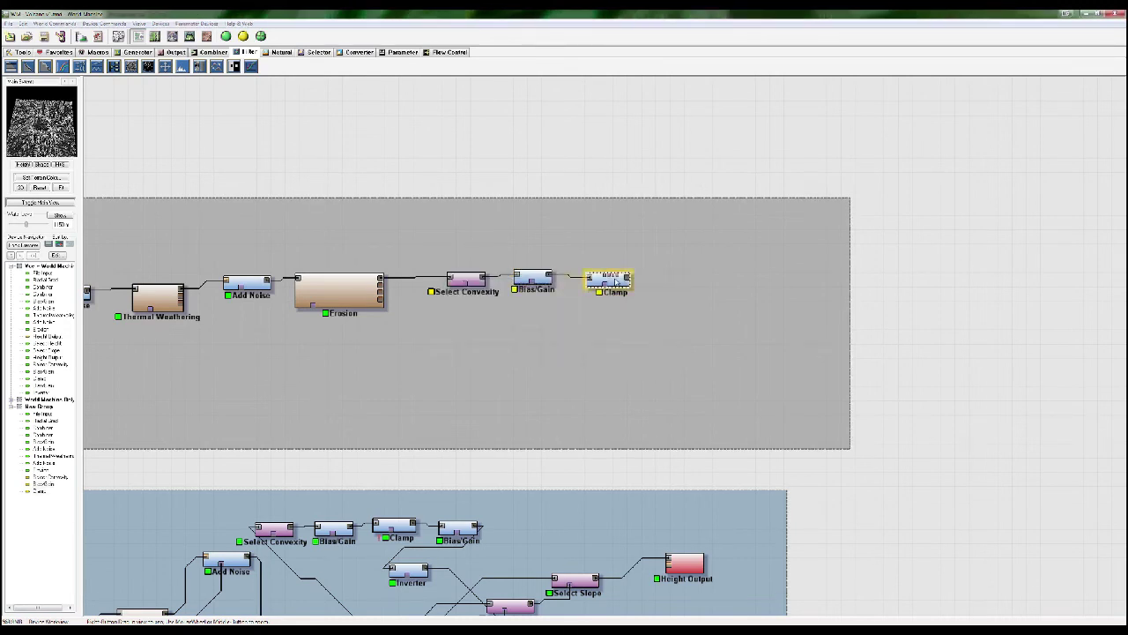
mouse_move(551, 288)
left_mouse_down()
mouse_move(552, 324)
mouse_move(553, 268)
left_mouse_up()
mouse_move(524, 338)
left_mouse_down()
mouse_move(523, 322)
mouse_move(522, 355)
left_mouse_up()
left_click(593, 304)
mouse_move(551, 290)
left_mouse_down()
mouse_move(551, 330)
mouse_move(552, 284)
left_mouse_up()
mouse_move(522, 338)
left_mouse_down()
mouse_move(524, 291)
mouse_move(522, 336)
left_mouse_up()
mouse_move(551, 287)
left_mouse_down()
mouse_move(551, 342)
mouse_move(551, 283)
left_mouse_up()
left_click_drag(523, 337, 525, 297)
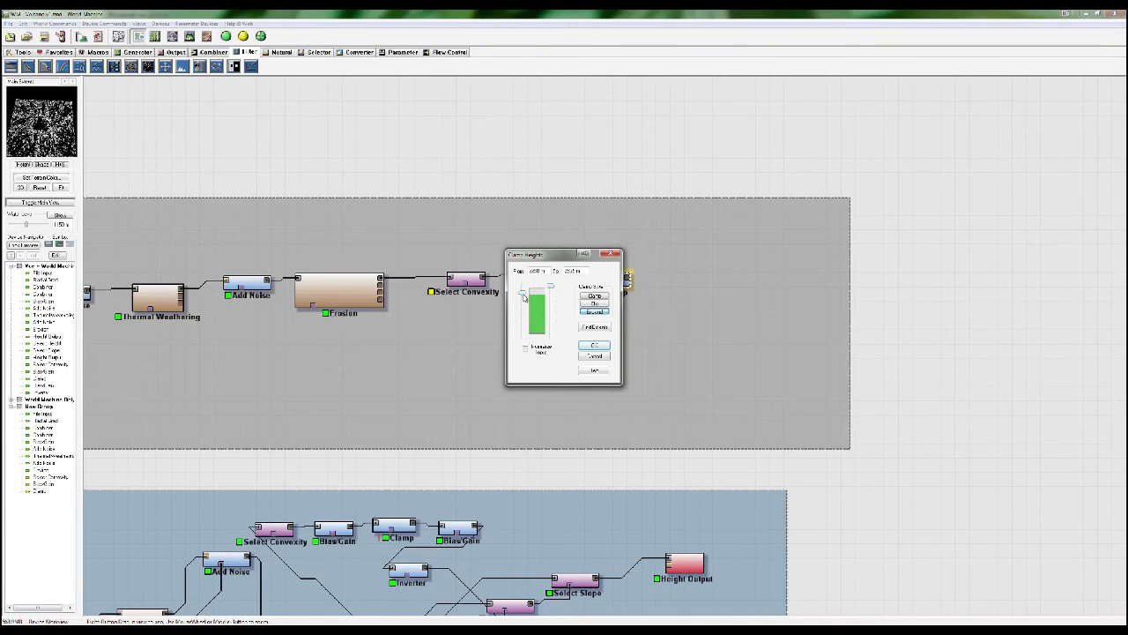
left_click(595, 345)
Build the New Group's network up to the Clamp, examine its mask in the 3D view, and return to the device workview
left_click_drag(640, 337, 607, 332)
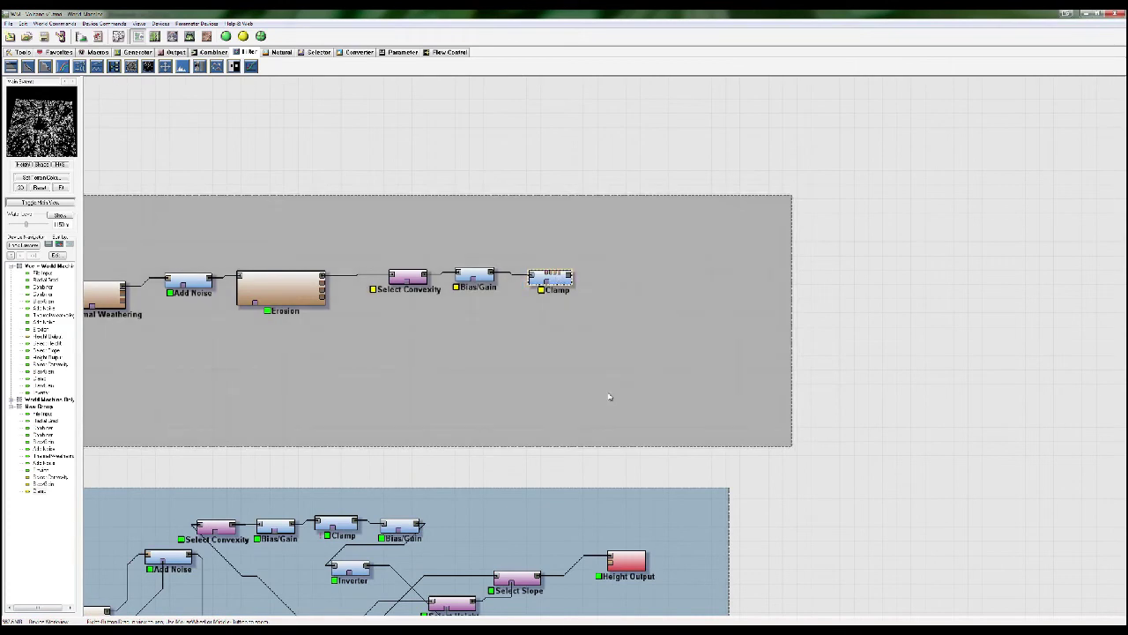
right_click(558, 278)
left_click(582, 289)
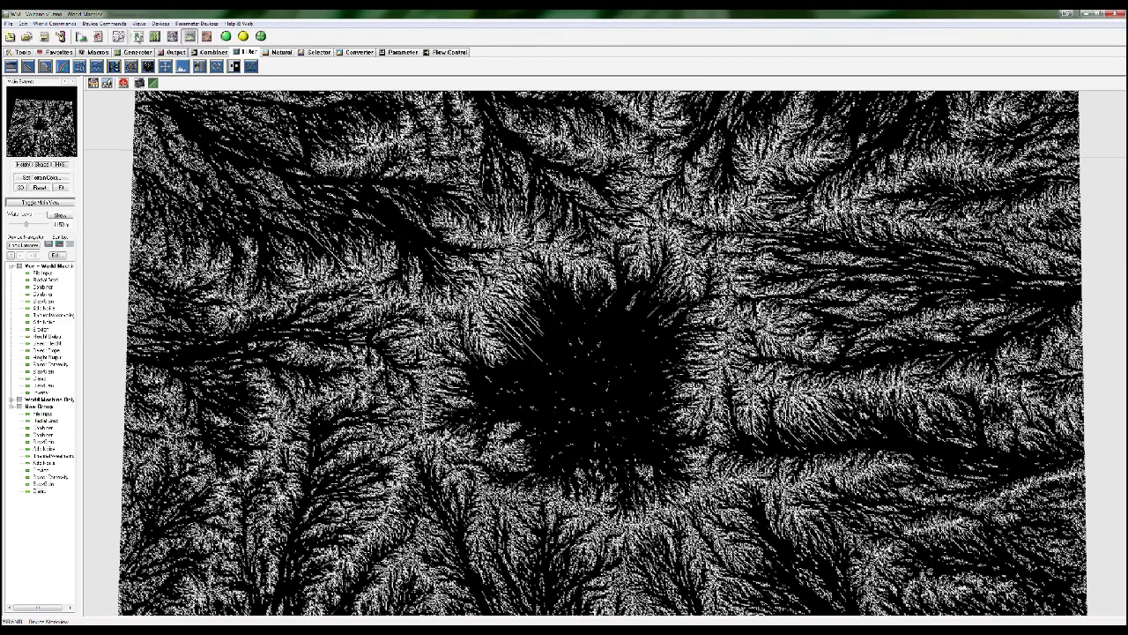
left_click(139, 36)
Add a Select Height and a Select Slope device below the Select Convexity chain in the New Group
scroll(641, 270, "up", 4)
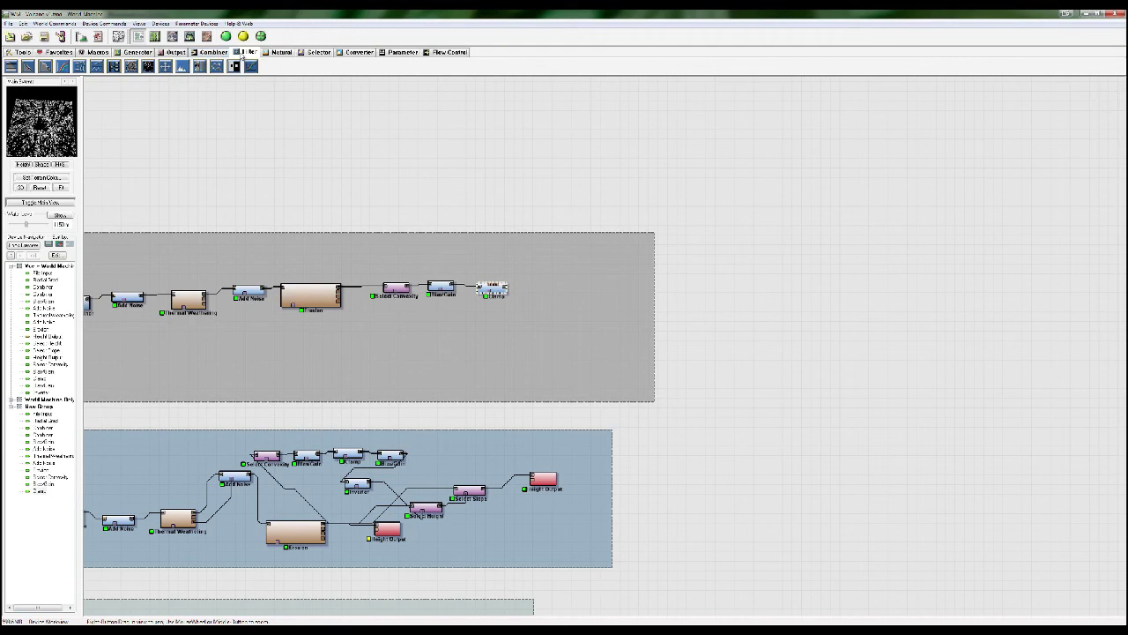
left_click(315, 52)
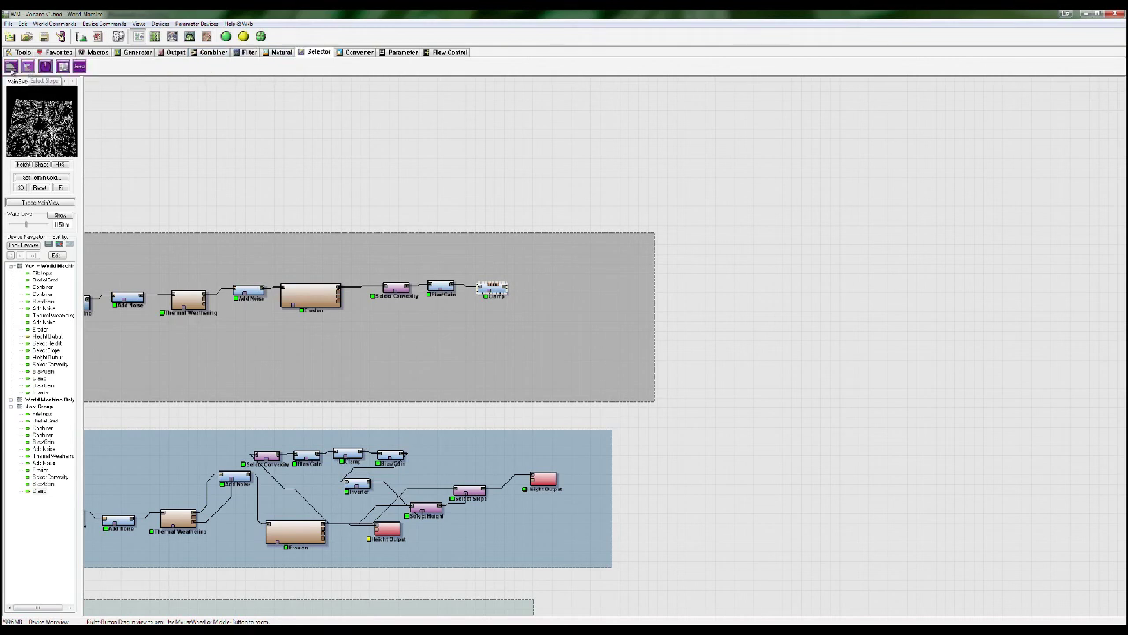
left_click(10, 67)
left_click(431, 328)
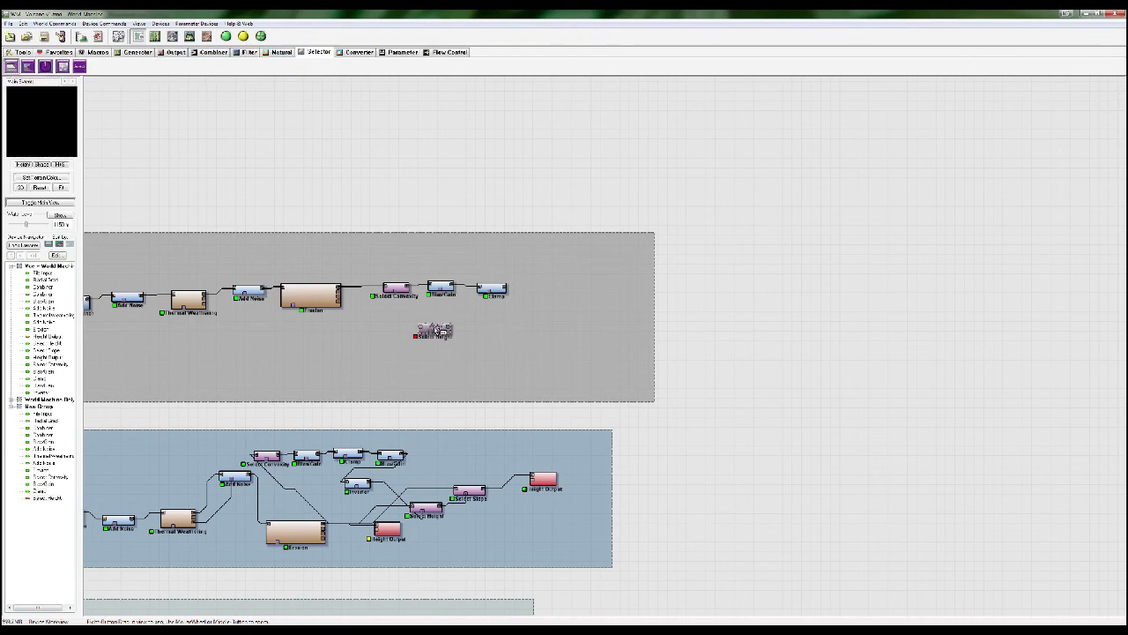
left_click(29, 67)
left_click(466, 321)
scroll(468, 362, "up", 3)
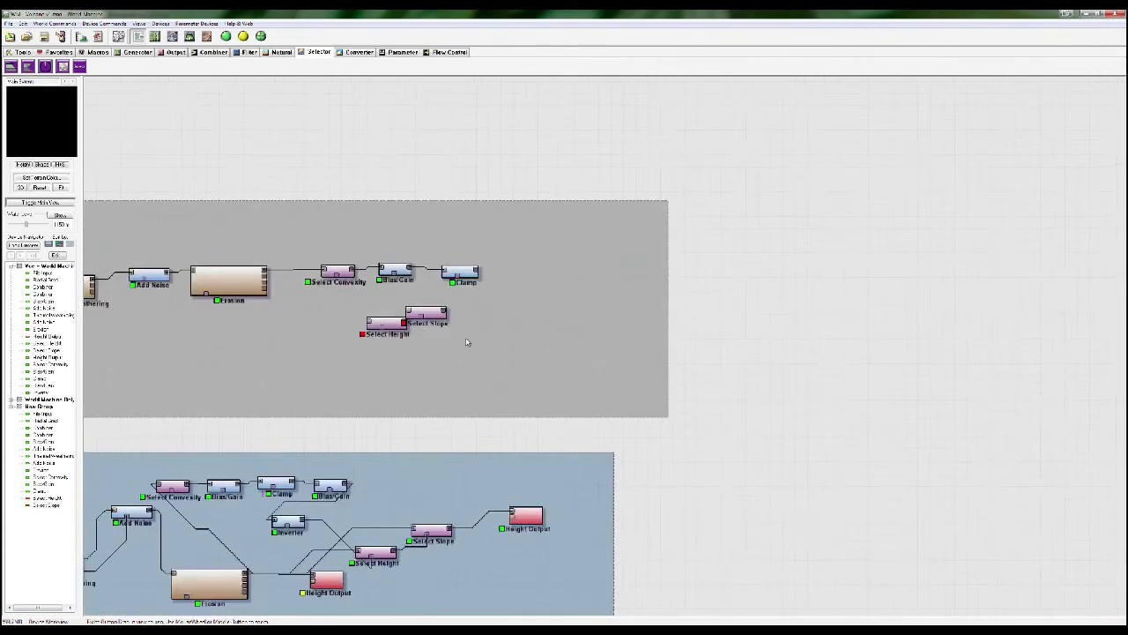
Connect the Erosion output to the new Select Height device and narrow its minimum and maximum to a thin height band
left_click_drag(481, 343, 324, 277)
scroll(396, 351, "down", 2)
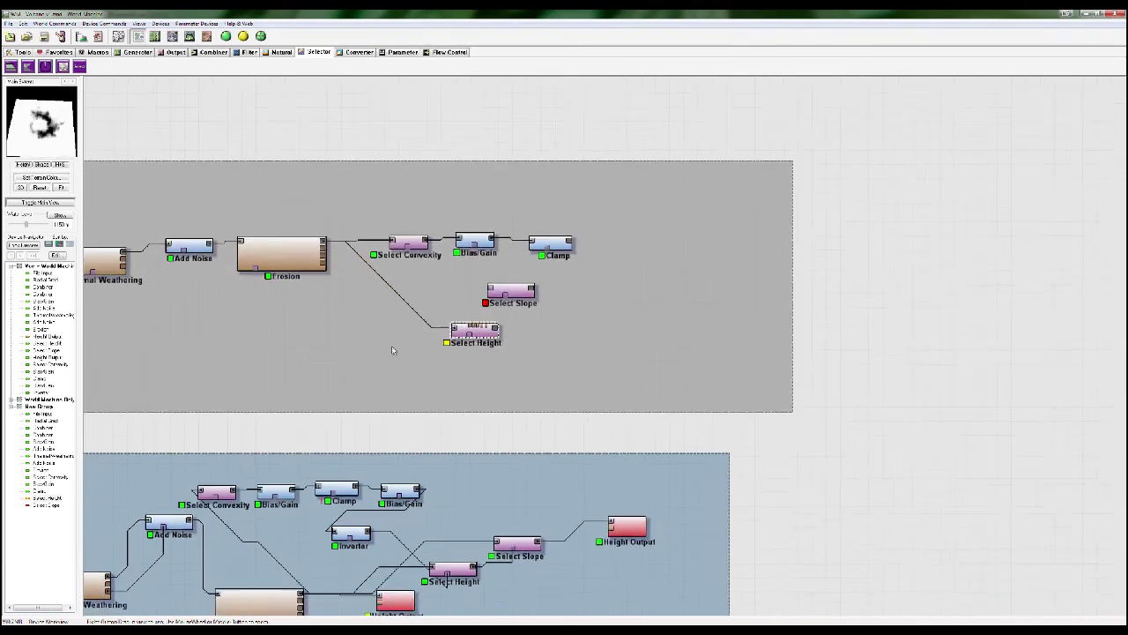
double_click(502, 337)
mouse_move(532, 316)
left_mouse_down()
mouse_move(532, 340)
mouse_move(539, 284)
mouse_move(538, 322)
mouse_move(539, 291)
mouse_move(530, 314)
left_mouse_up()
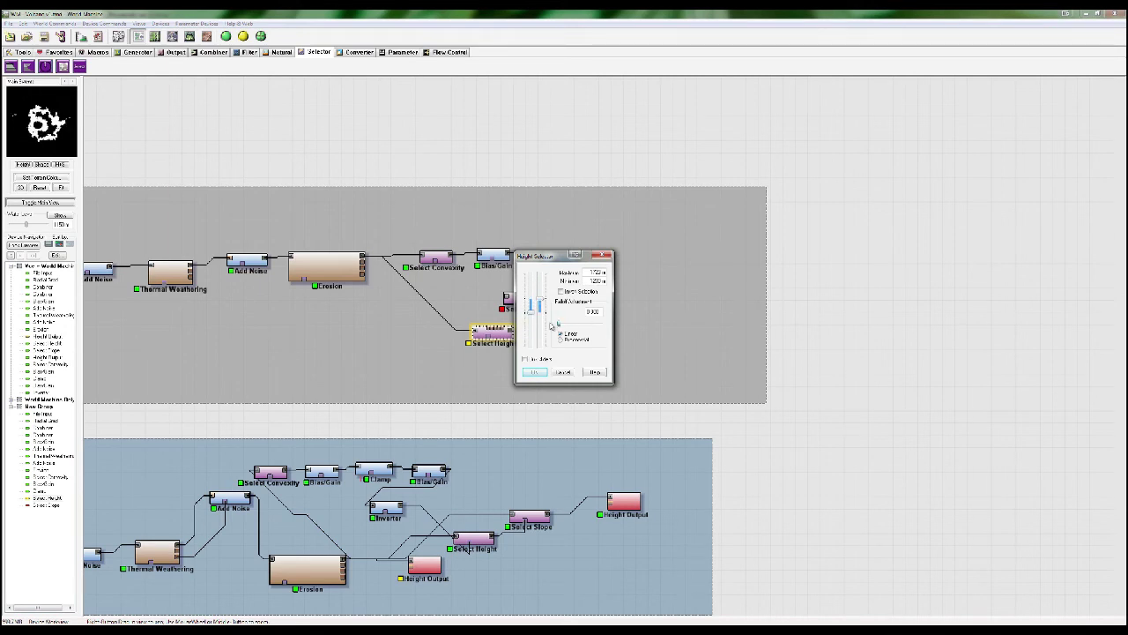
left_click_drag(531, 314, 541, 313)
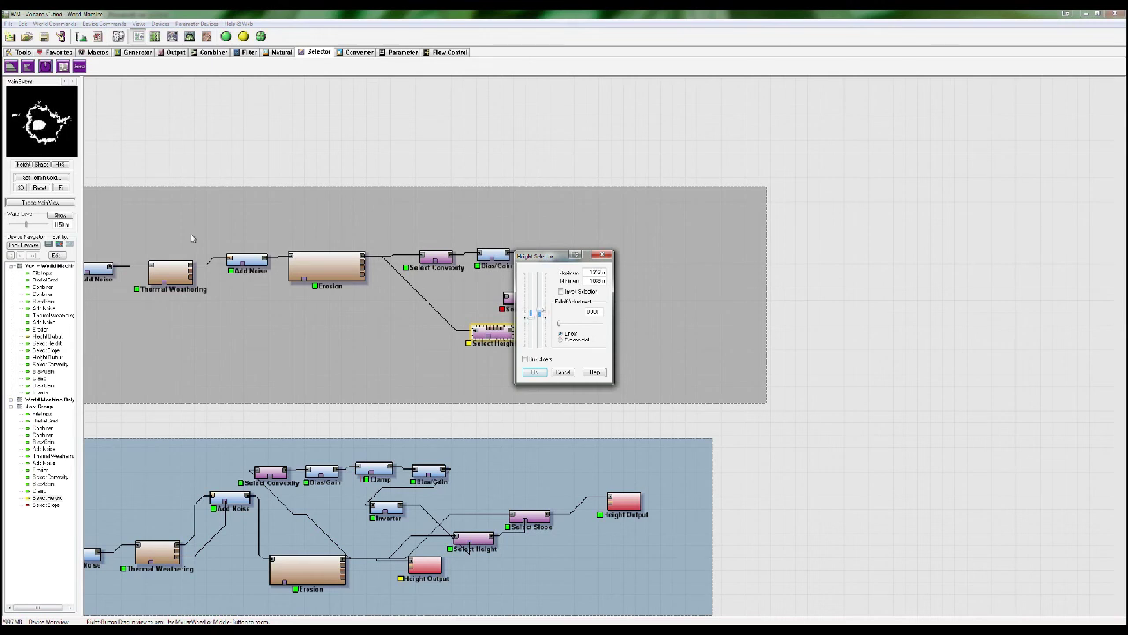
left_click(533, 371)
Wire the Erosion output and the Select Height mask into Select Slope, and place Select Height below the Select Convexity device
left_click_drag(513, 332, 363, 258)
double_click(520, 300)
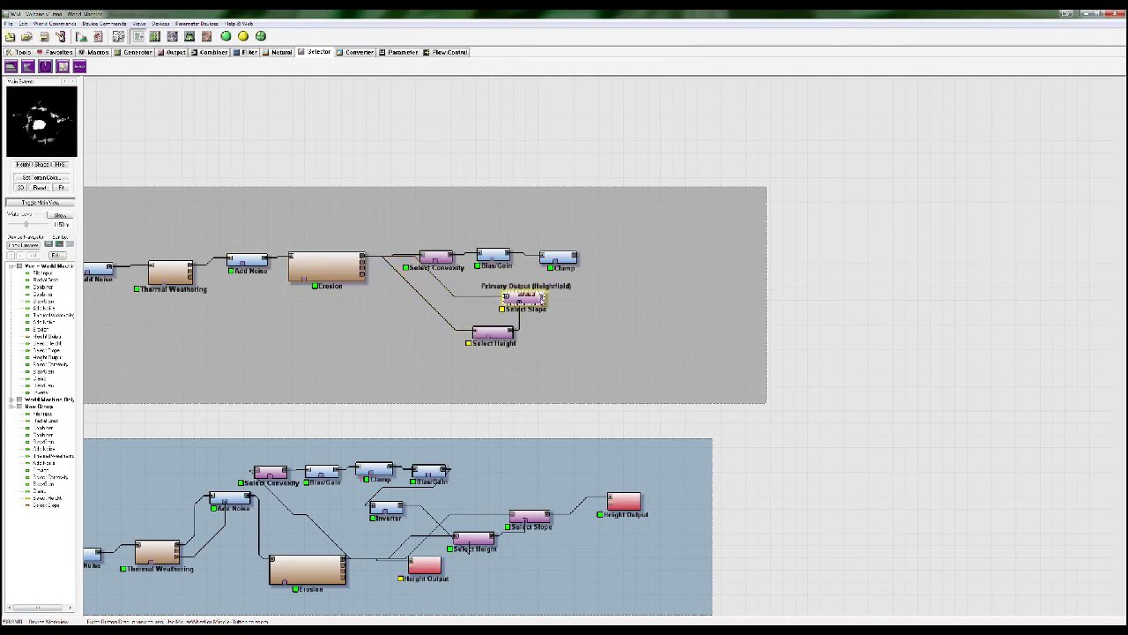
left_click_drag(529, 313, 434, 341)
left_click(535, 372)
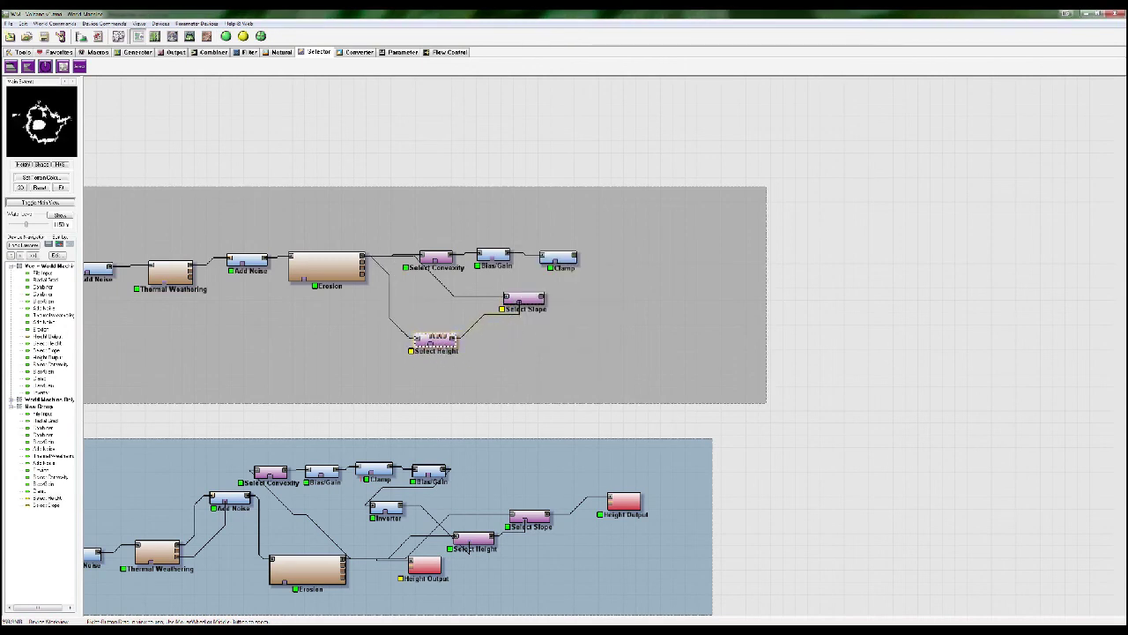
left_click(339, 267)
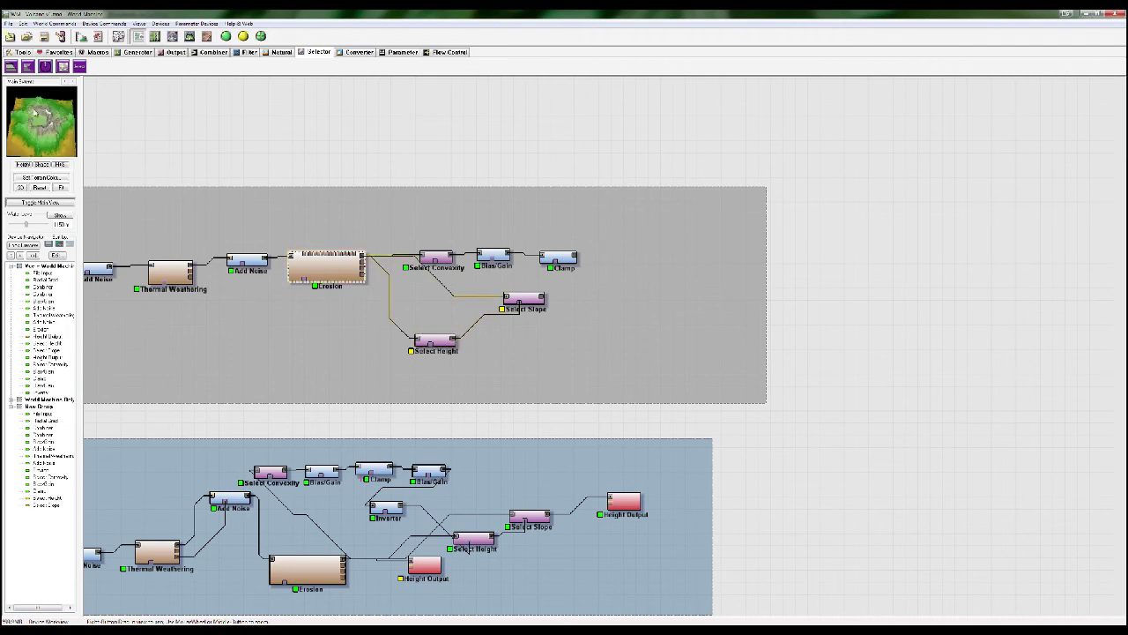
left_click(439, 341)
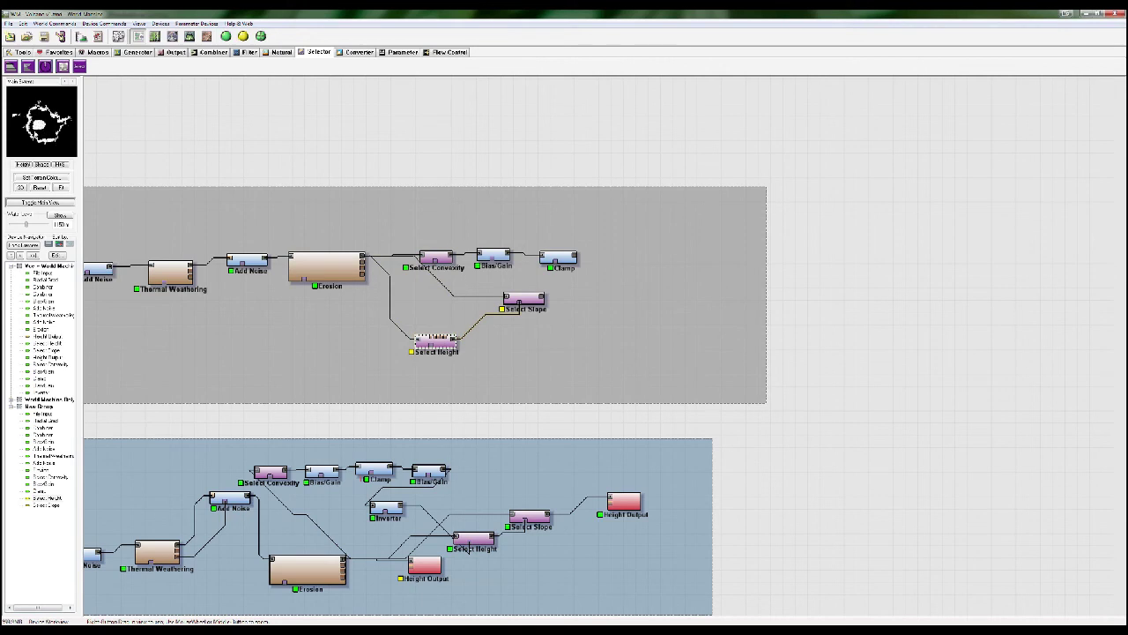
Adjust Select Slope's maximum with the Select Height mask detached, and reconnect Select Height to its mask input
left_click(521, 301)
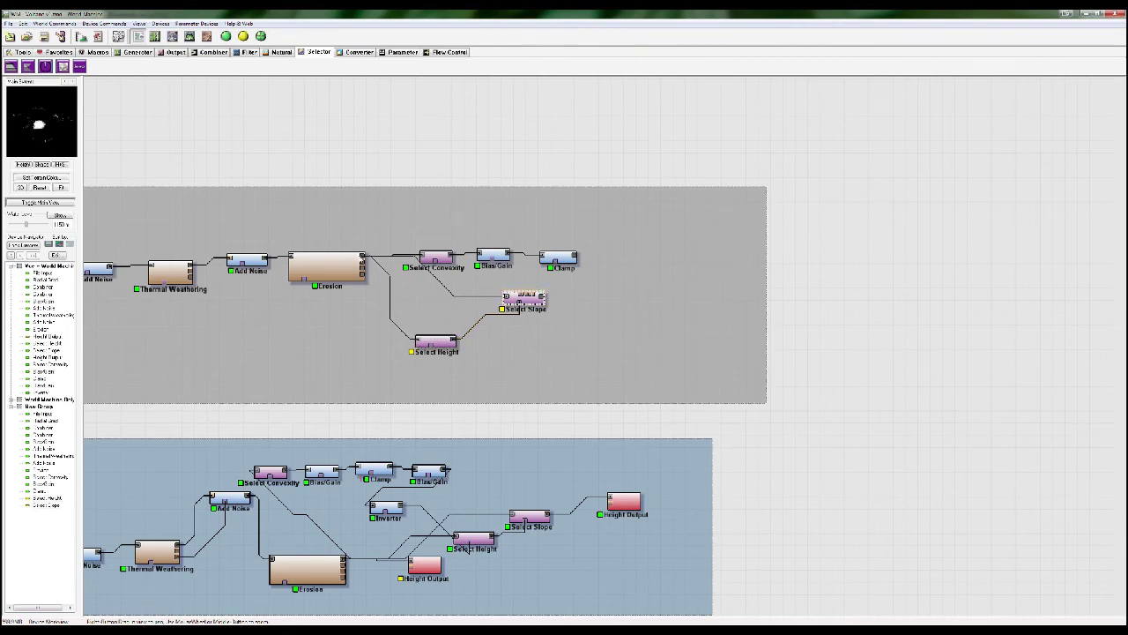
left_click_drag(519, 303, 555, 353)
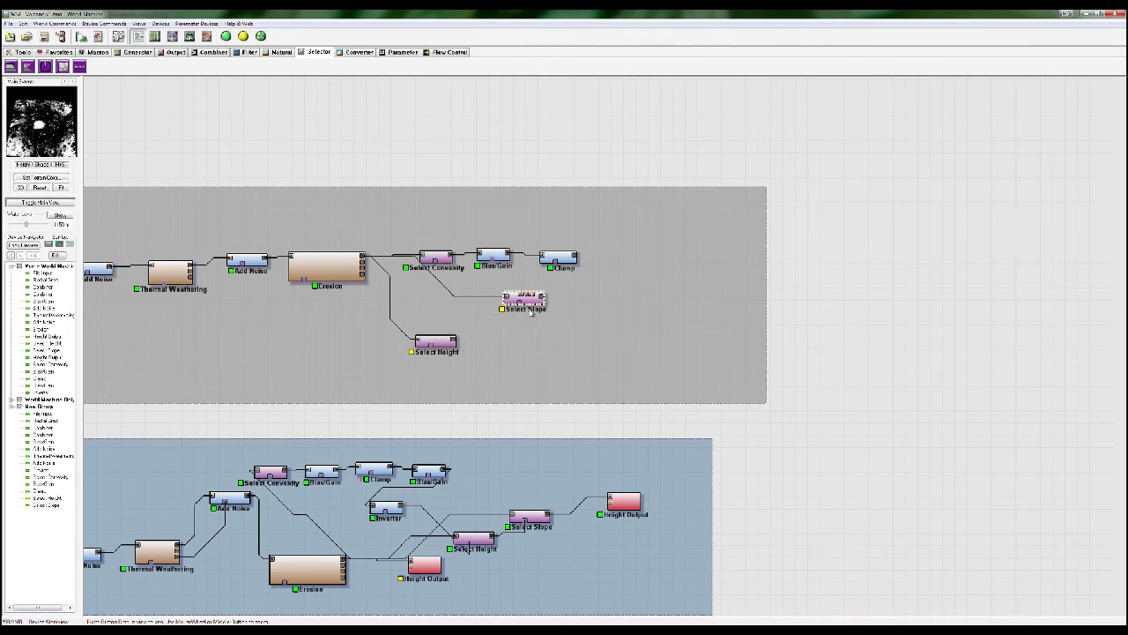
double_click(525, 300)
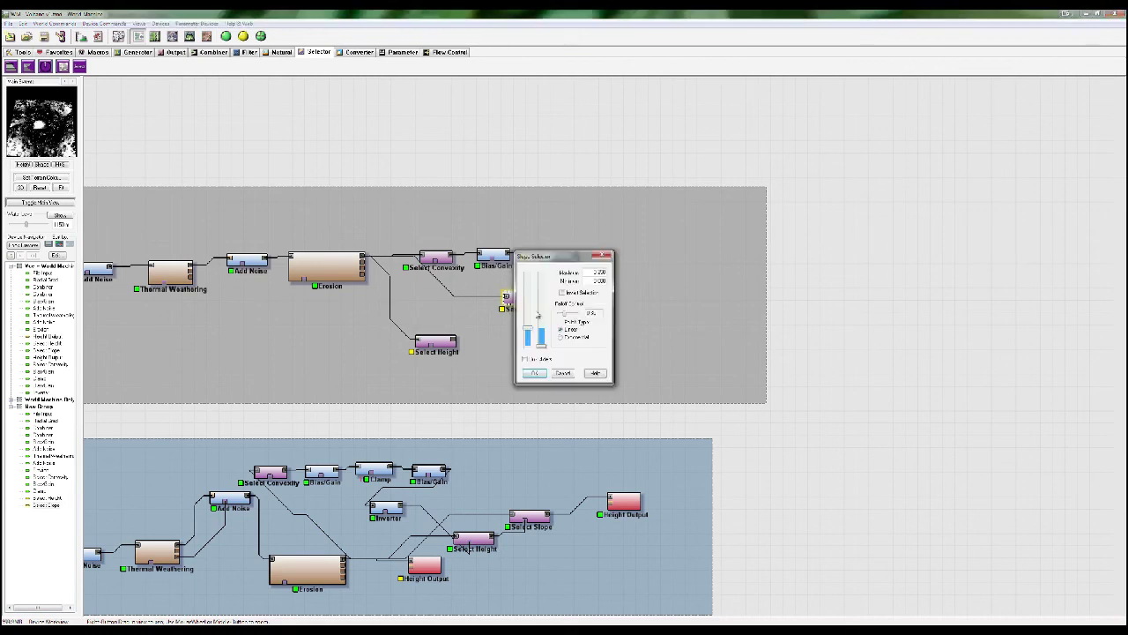
mouse_move(529, 333)
left_mouse_down()
mouse_move(529, 293)
mouse_move(526, 332)
left_mouse_up()
left_click(536, 374)
left_click_drag(458, 343, 515, 297)
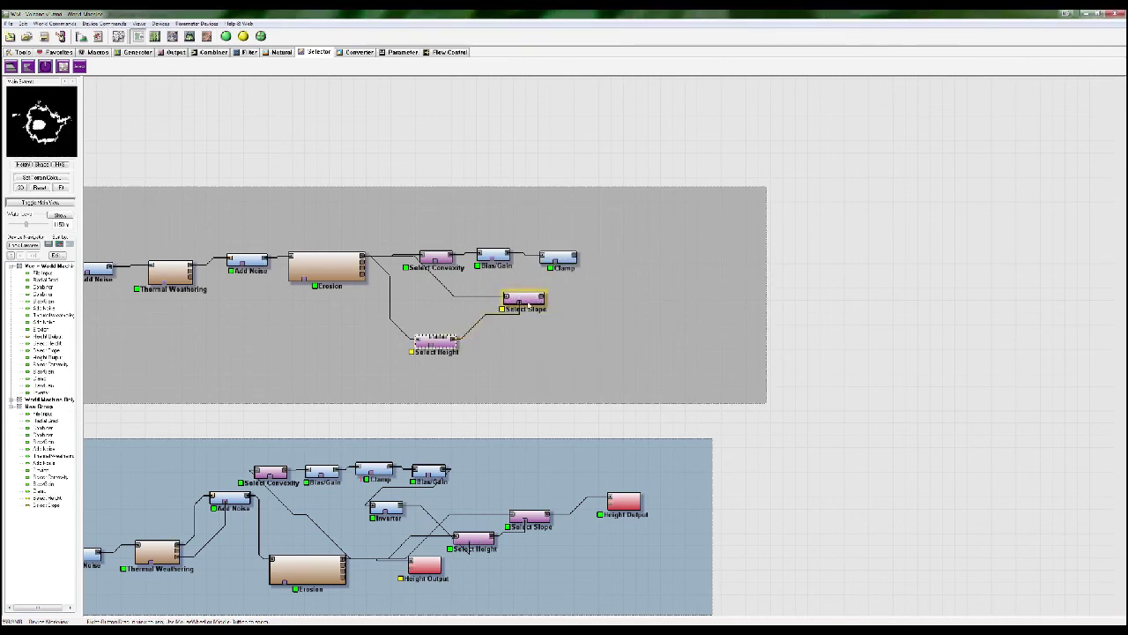
Build the New Group's network up to Select Slope, examine its mask in the 3D view, and return to the device workview
right_click(529, 303)
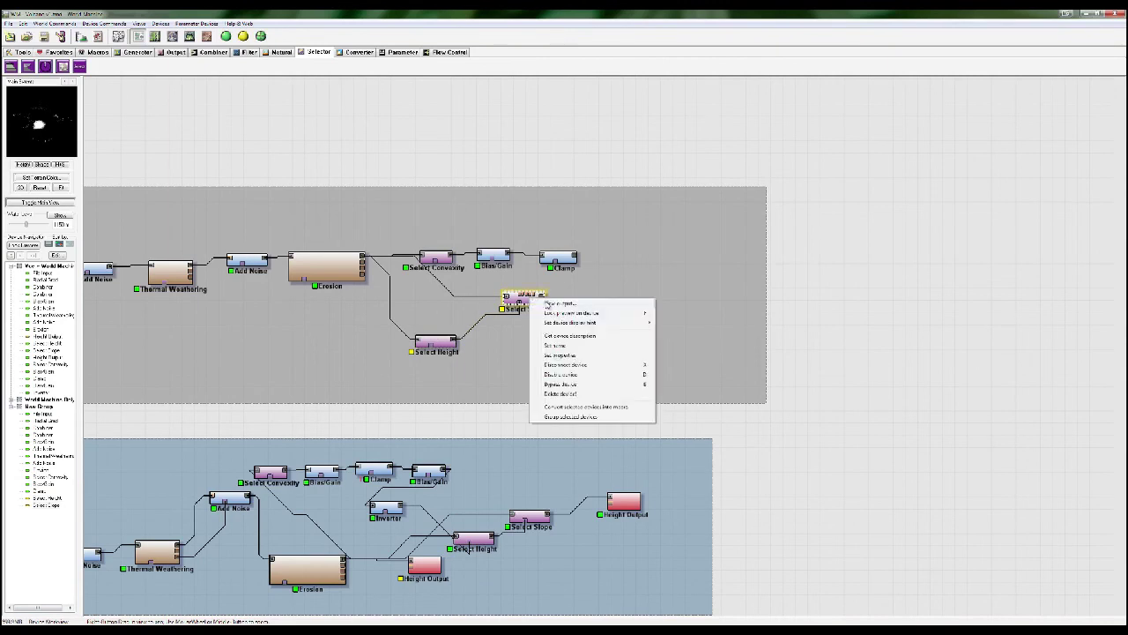
left_click(565, 318)
left_click(244, 37)
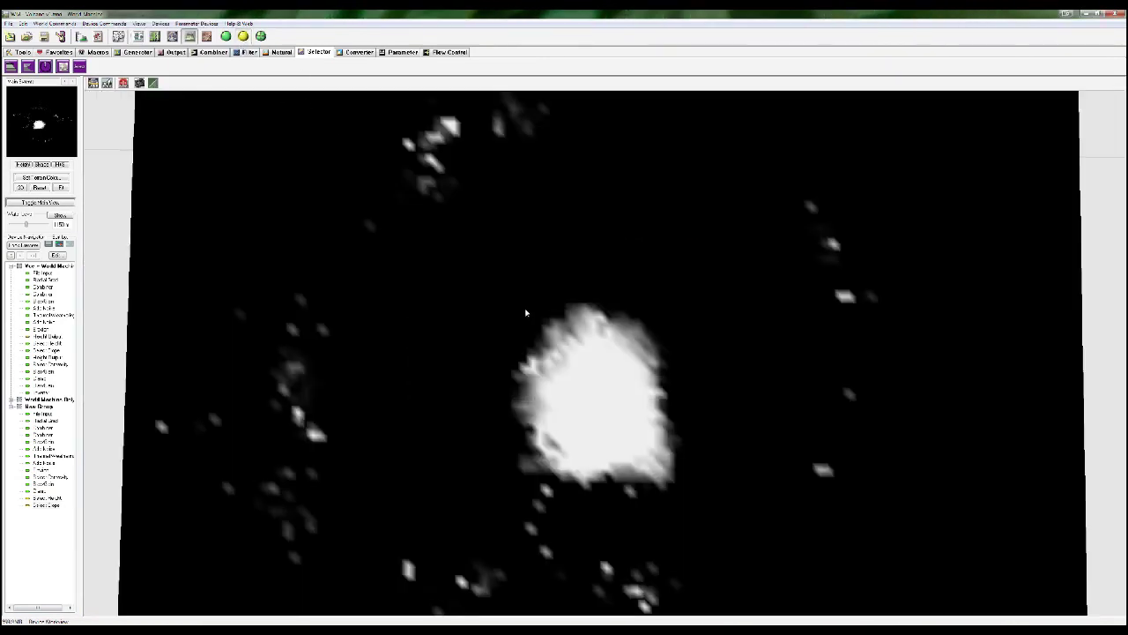
left_click_drag(564, 320, 539, 394)
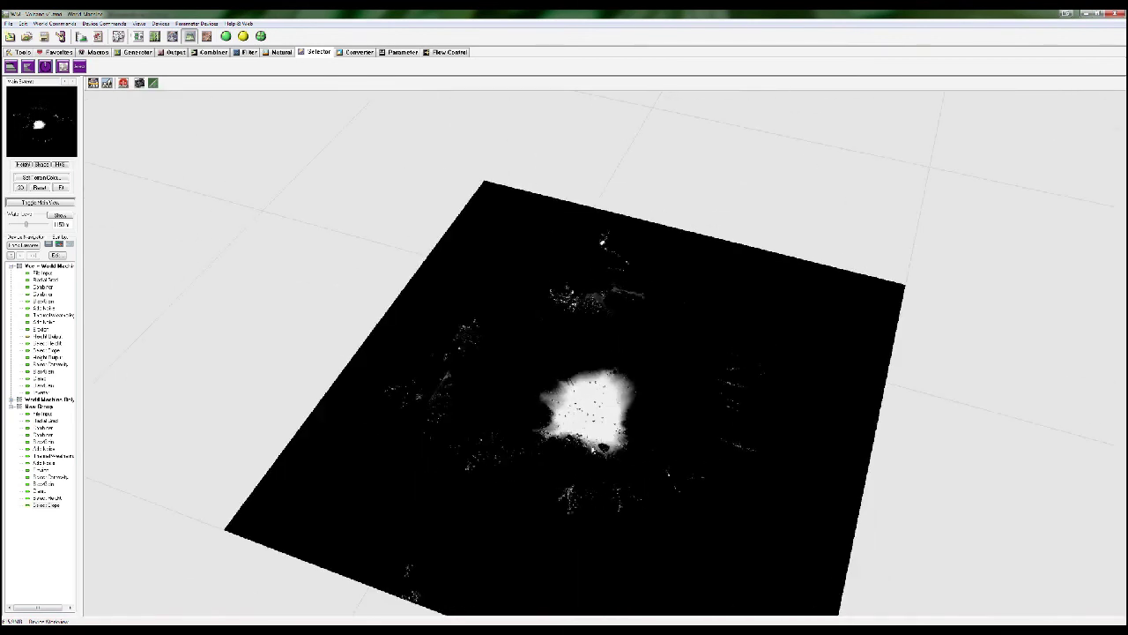
left_click(139, 37)
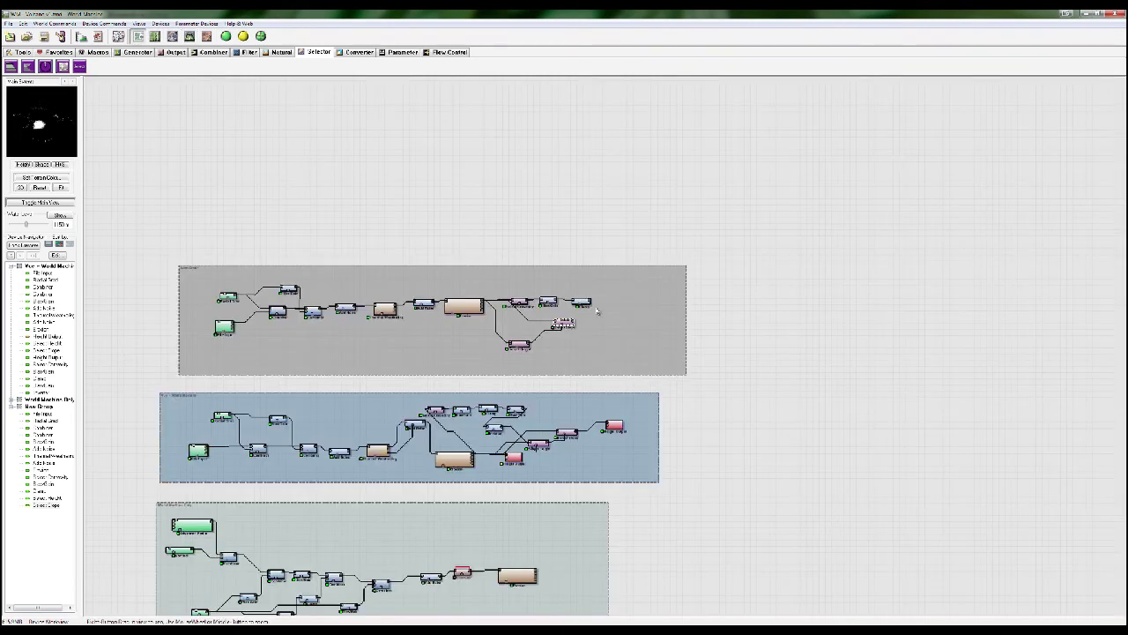
Connect the Select Slope output to the Clamp's mask input and examine the built Clamp result in the 3D view
left_click_drag(527, 300, 554, 262)
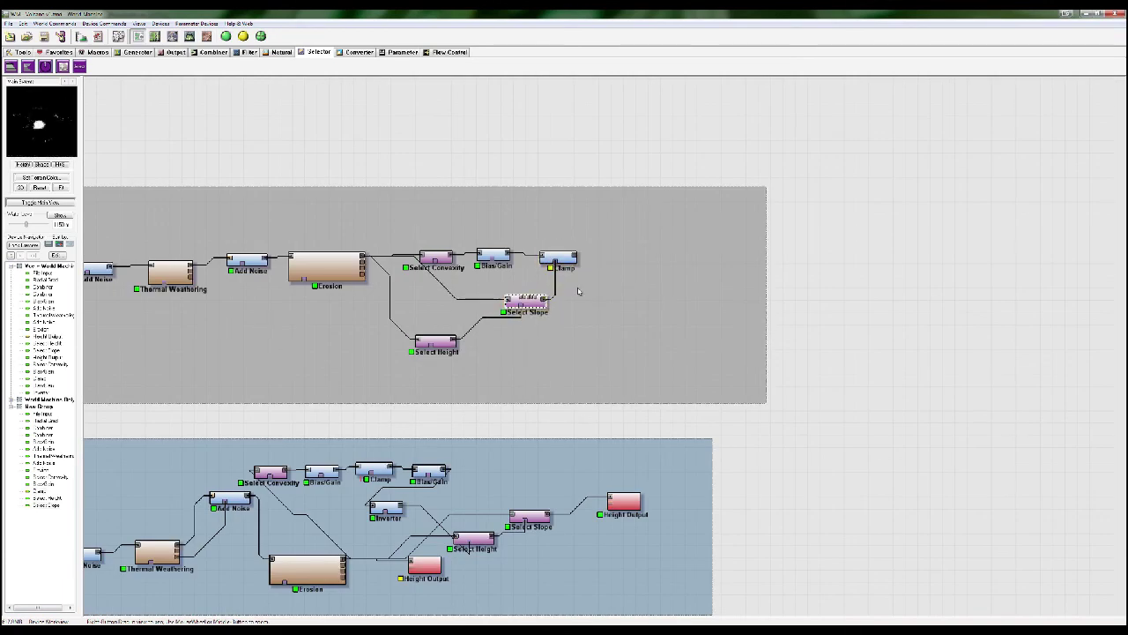
left_click(559, 257)
right_click(563, 257)
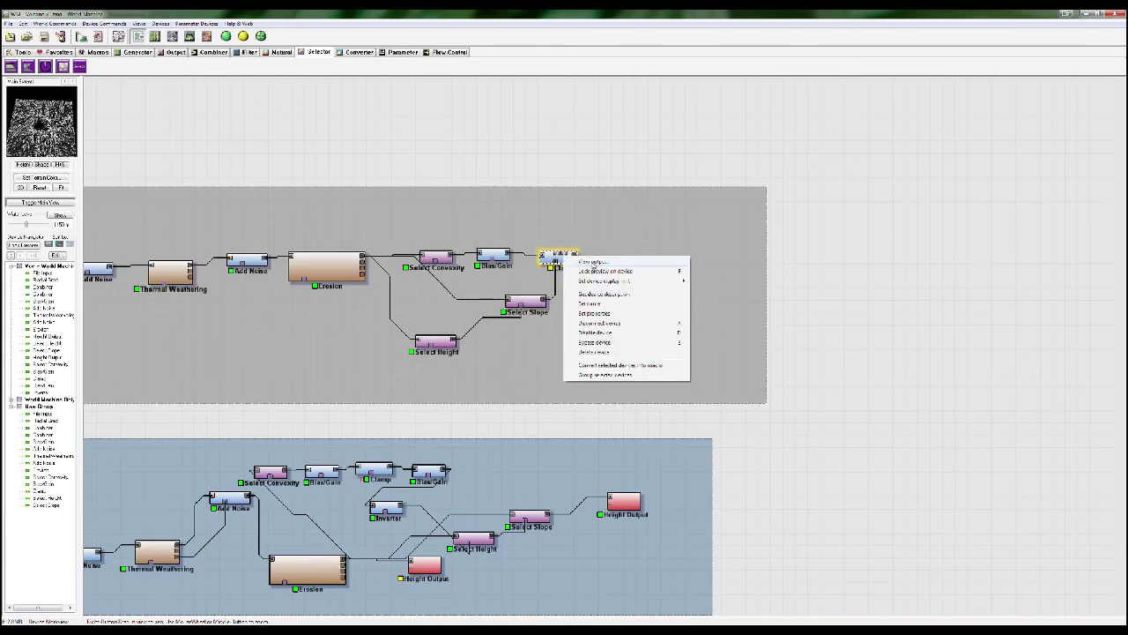
left_click(593, 262)
left_click(227, 38)
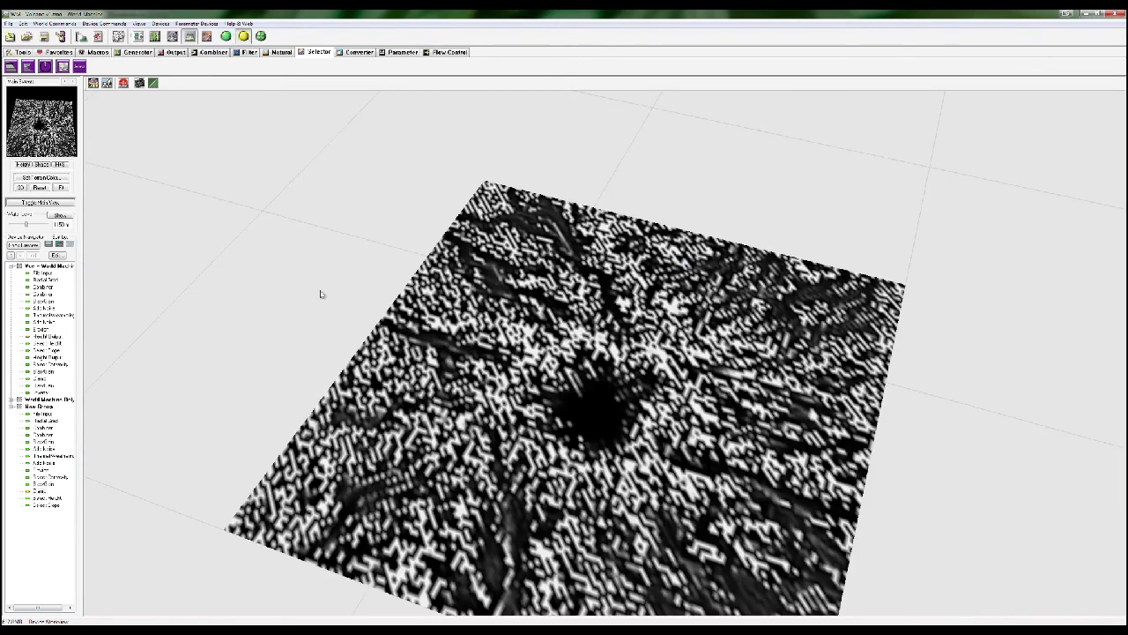
left_click_drag(240, 97, 558, 100)
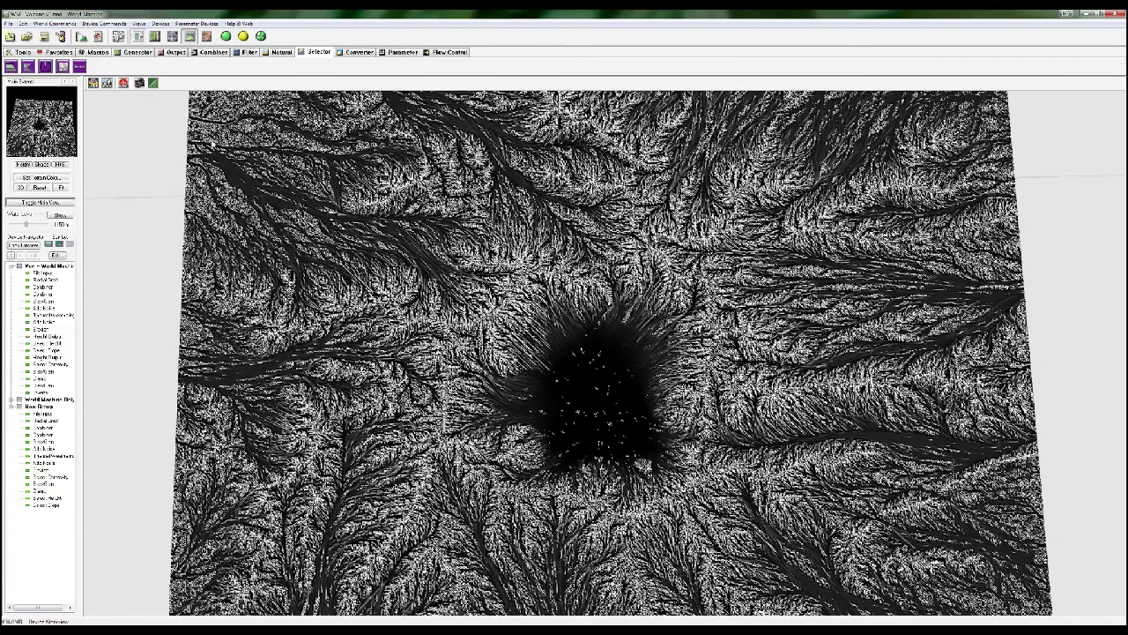
left_click(138, 39)
Move Select Slope and the convexity chain apart and try to connect the Clamp output to Select Height's mask input
mouse_move(527, 302)
left_mouse_down()
mouse_move(529, 326)
mouse_move(514, 315)
left_mouse_up()
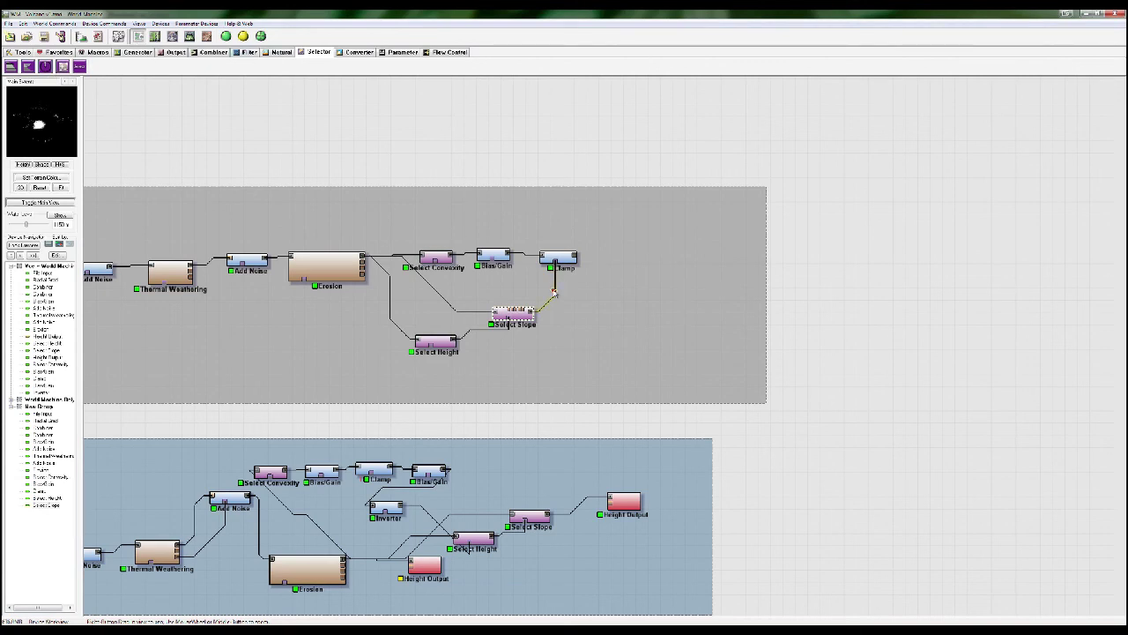
left_click_drag(558, 257, 385, 222)
left_click_drag(553, 229, 432, 341)
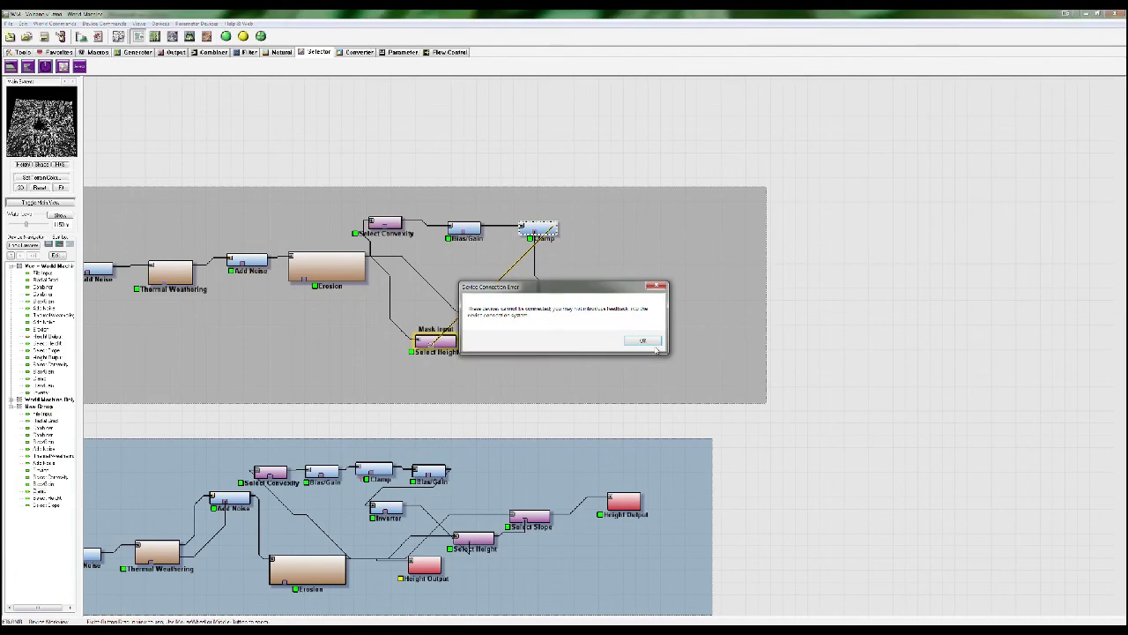
left_click(649, 339)
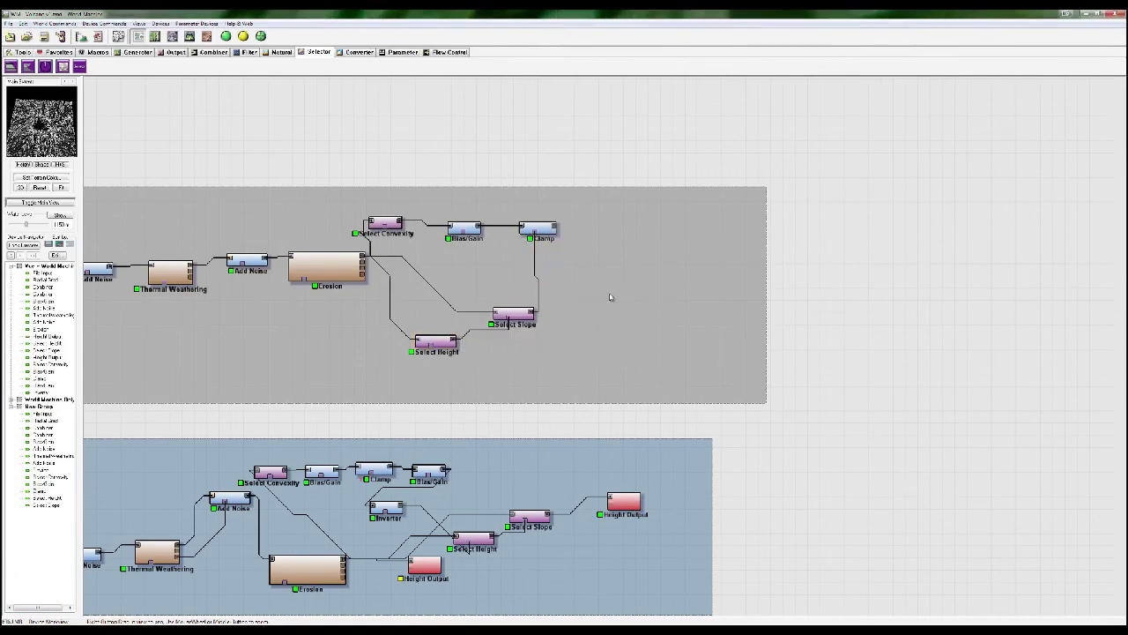
Detach Select Slope from the Clamp, feed the Clamp into Select Height, and spread out the height and slope selectors
left_click_drag(554, 228, 467, 276)
left_click_drag(514, 315, 648, 291)
left_click(540, 227)
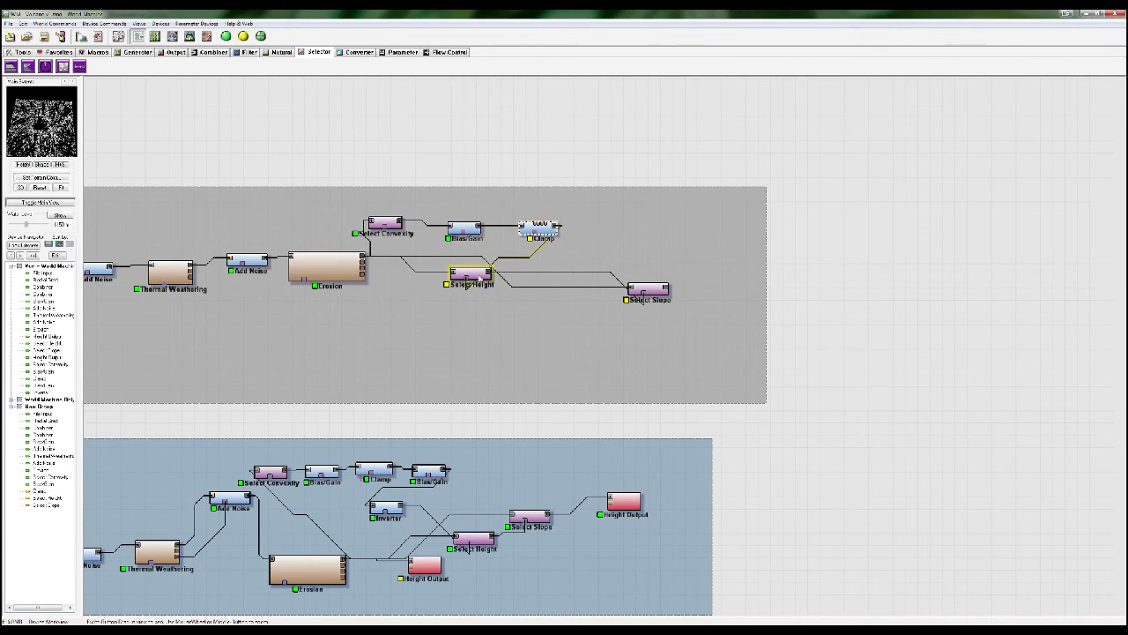
left_click(476, 275)
Delete the Clamp, Bias/Gain and Select Convexity devices from the New Group
left_click(538, 228)
key("Delete")
left_click(589, 341)
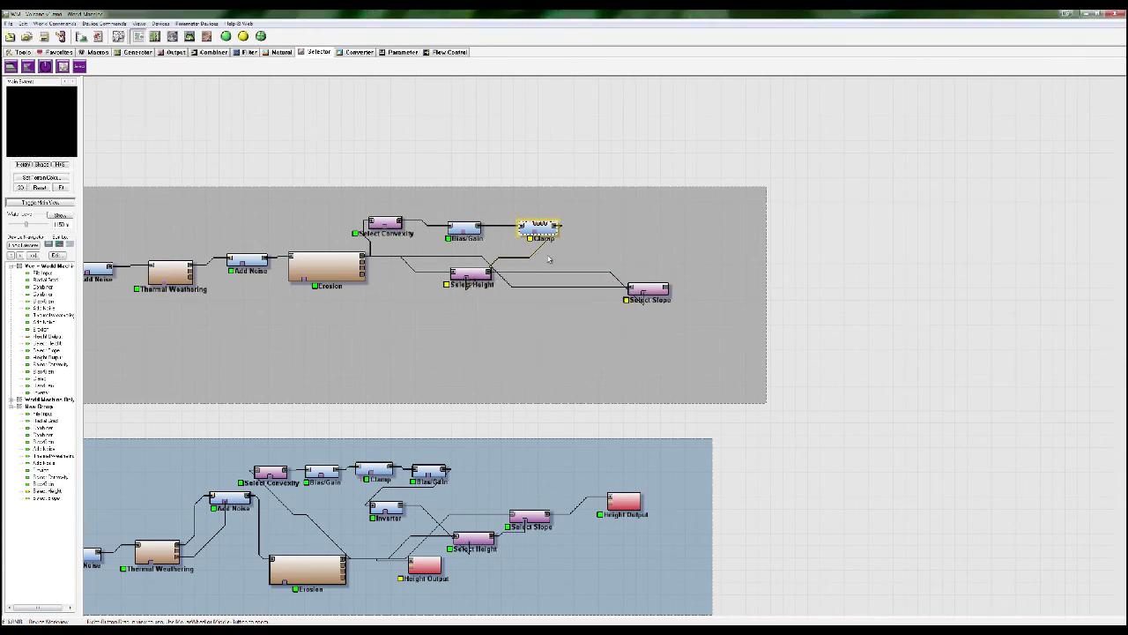
left_click_drag(548, 212, 386, 262)
key("Delete")
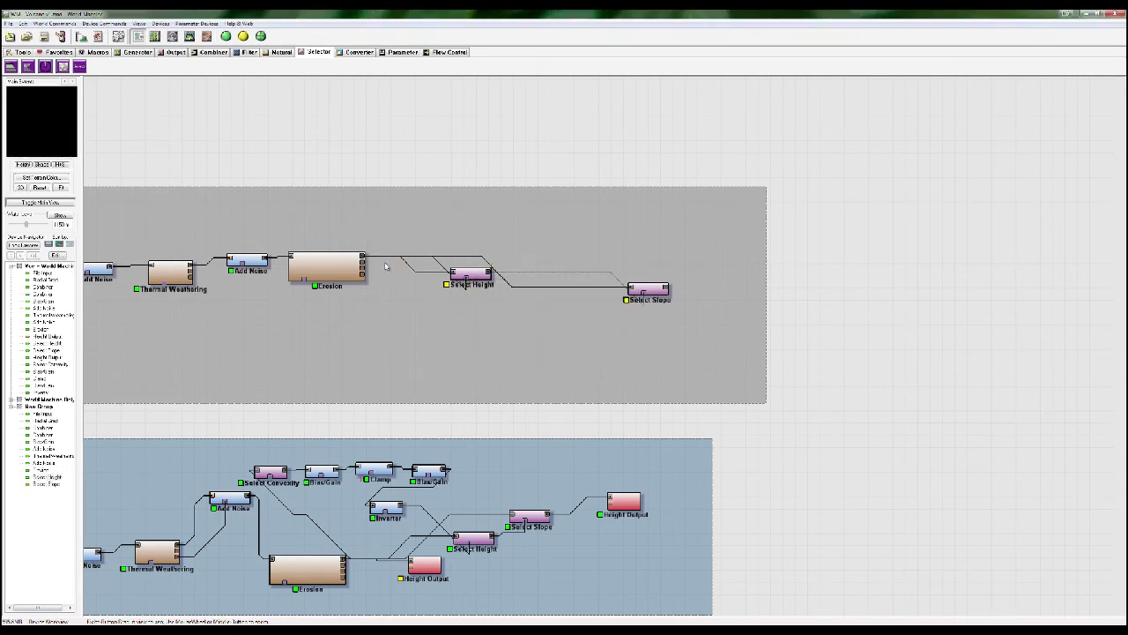
Arrange Select Height above Select Slope beside the Erosion device and clear the leftover Erosion link from Select Height's mask input
left_click_drag(648, 291, 511, 311)
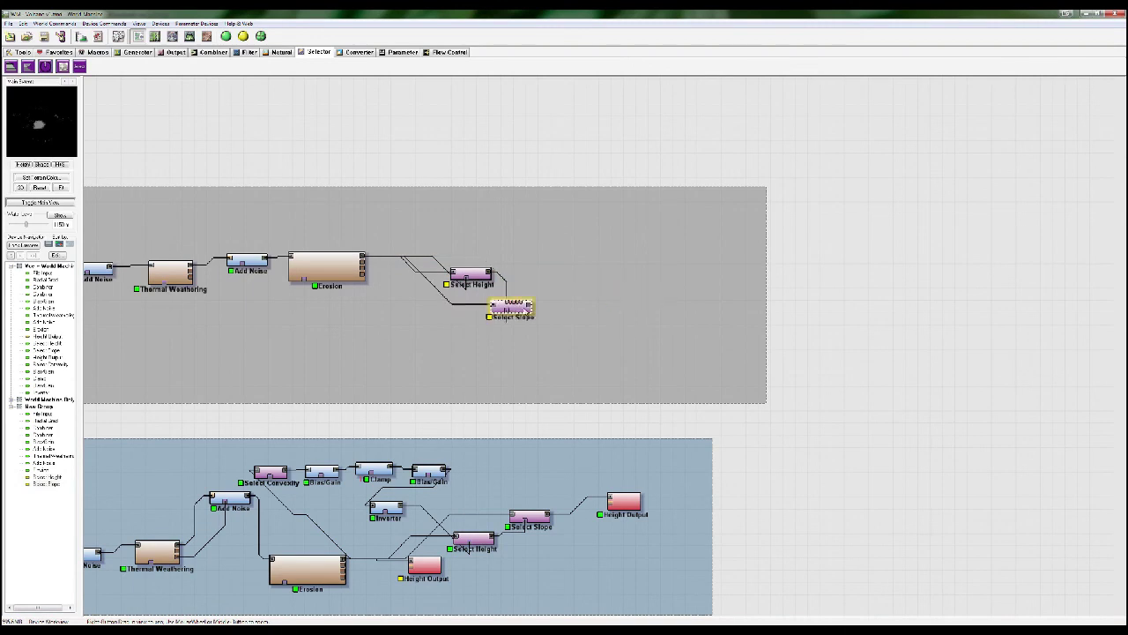
left_click_drag(467, 275, 467, 233)
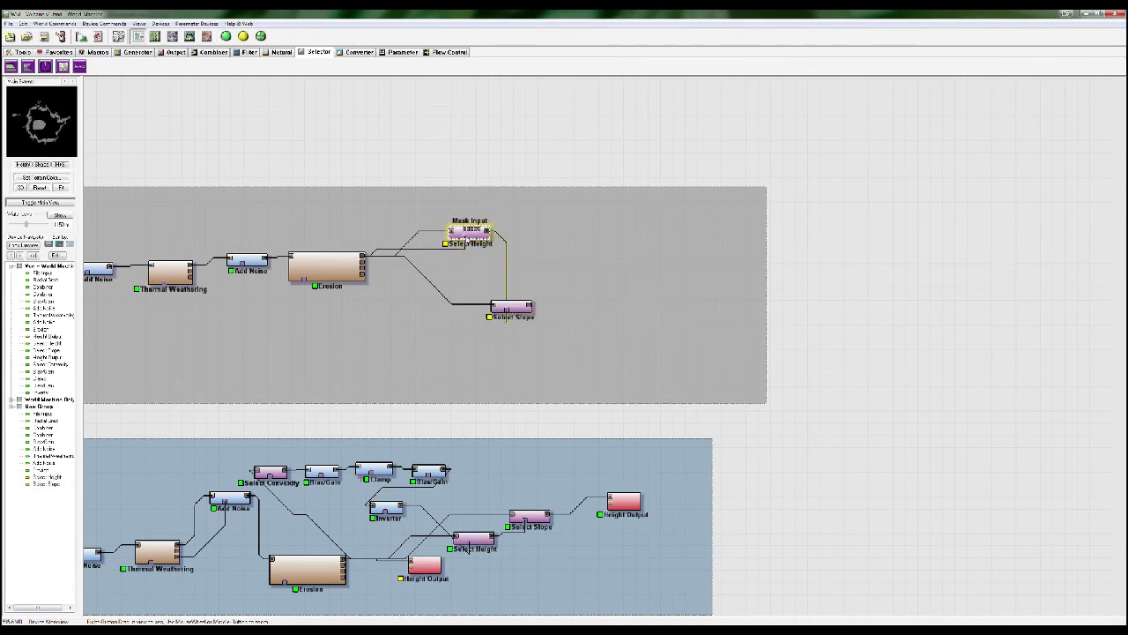
left_click_drag(521, 306, 525, 303)
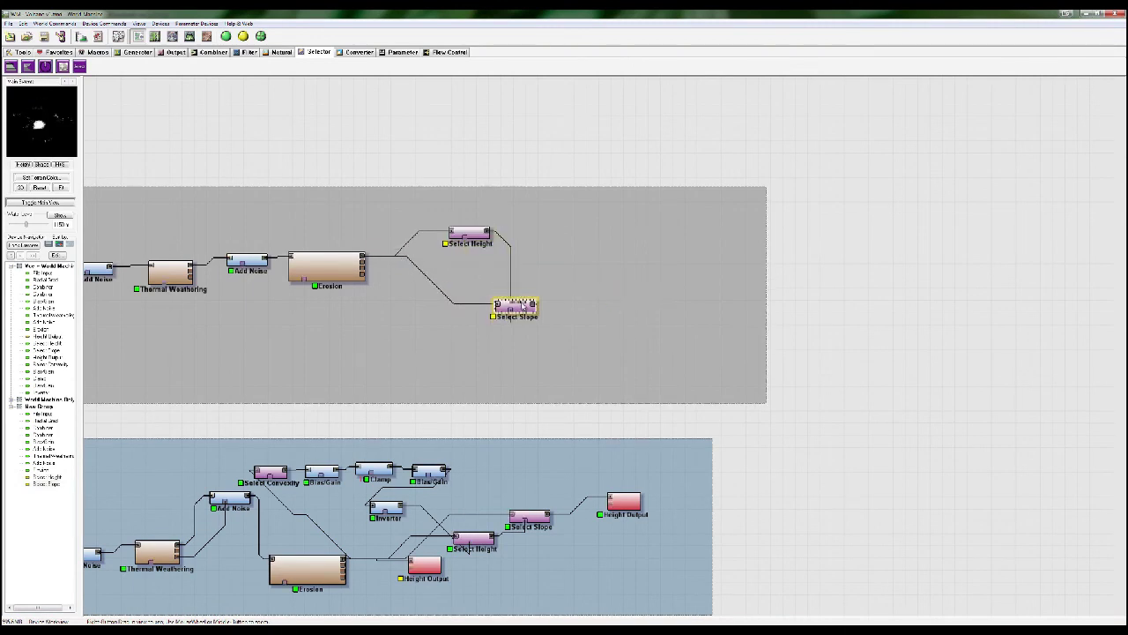
Rebuild the network up to Select Slope without the convexity chain and examine the resulting mask in the 3D view
right_click(526, 311)
left_click(542, 316)
left_click(242, 37)
left_click_drag(620, 390, 545, 365)
scroll(604, 384, "down", 3)
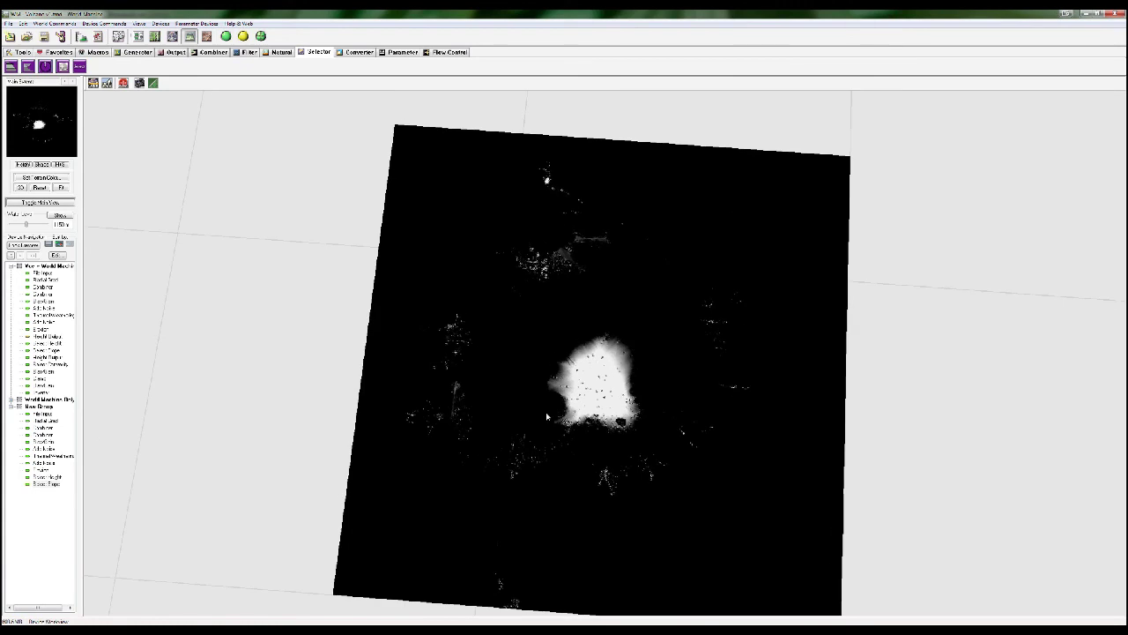
left_click(138, 36)
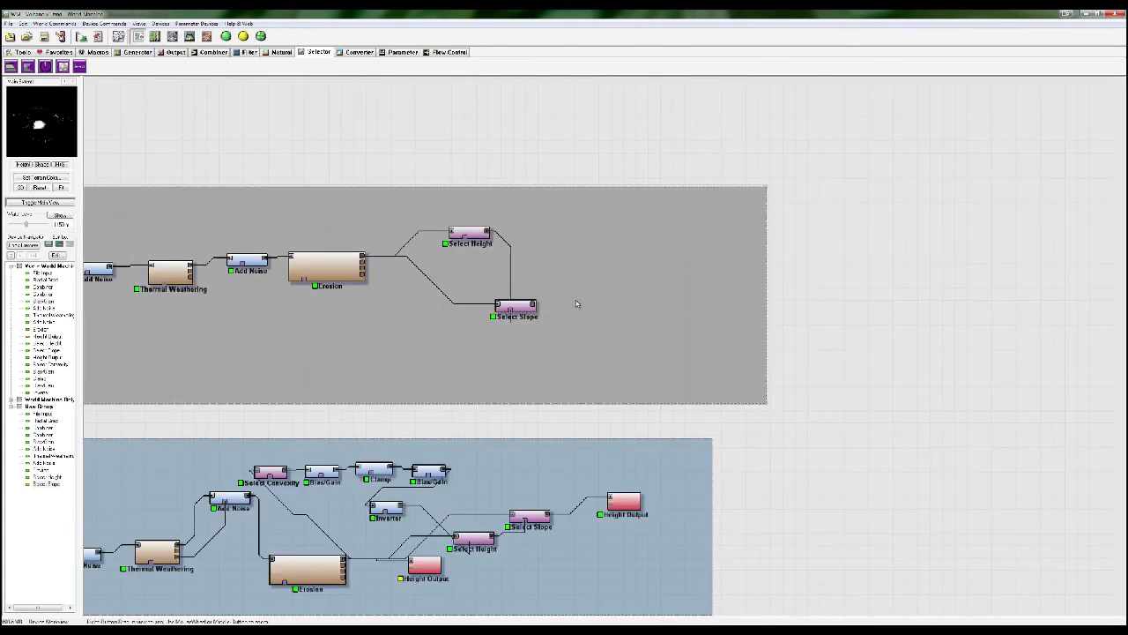
Add a Height Output device to the New Group, connect it to the Erosion output, and place it below Select Slope
left_click(173, 52)
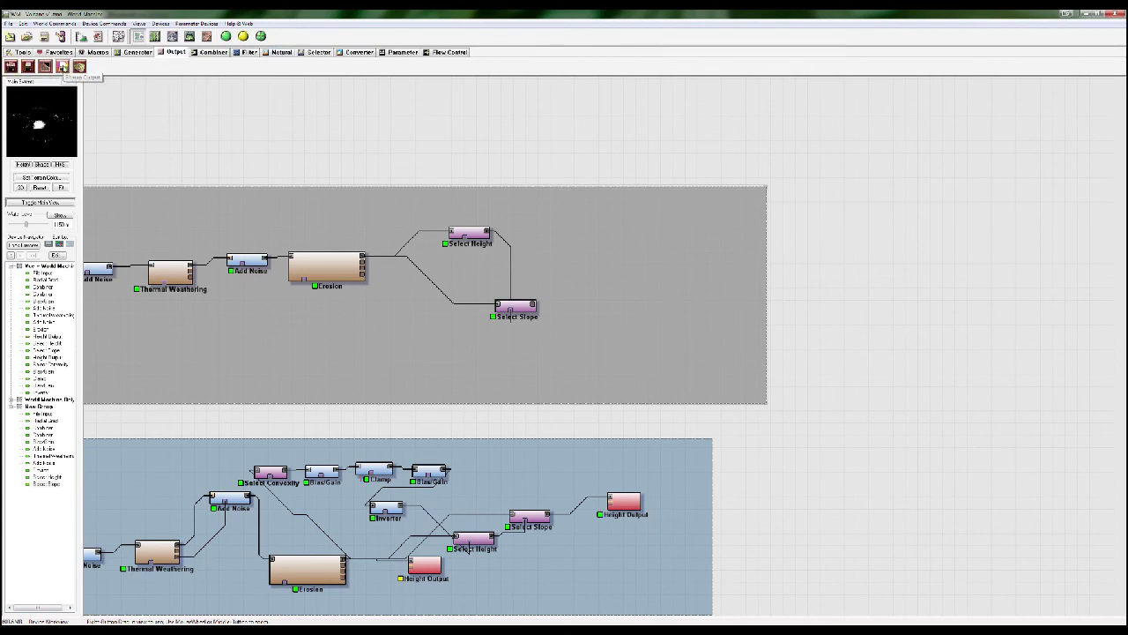
left_click(63, 67)
right_click(603, 269)
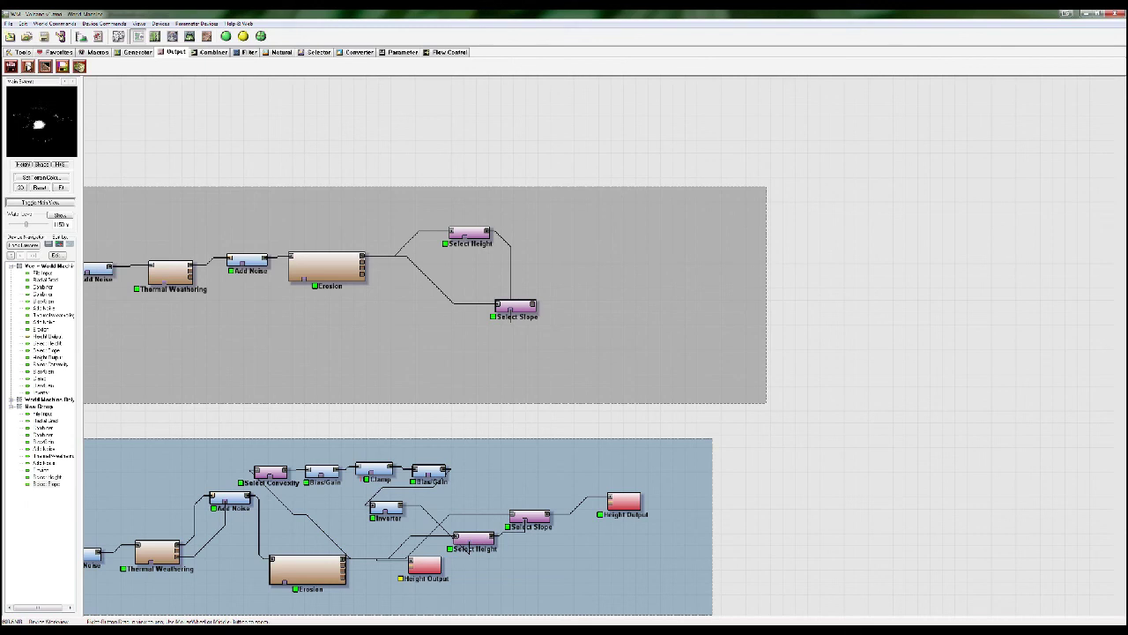
left_click(28, 67)
left_click(604, 301)
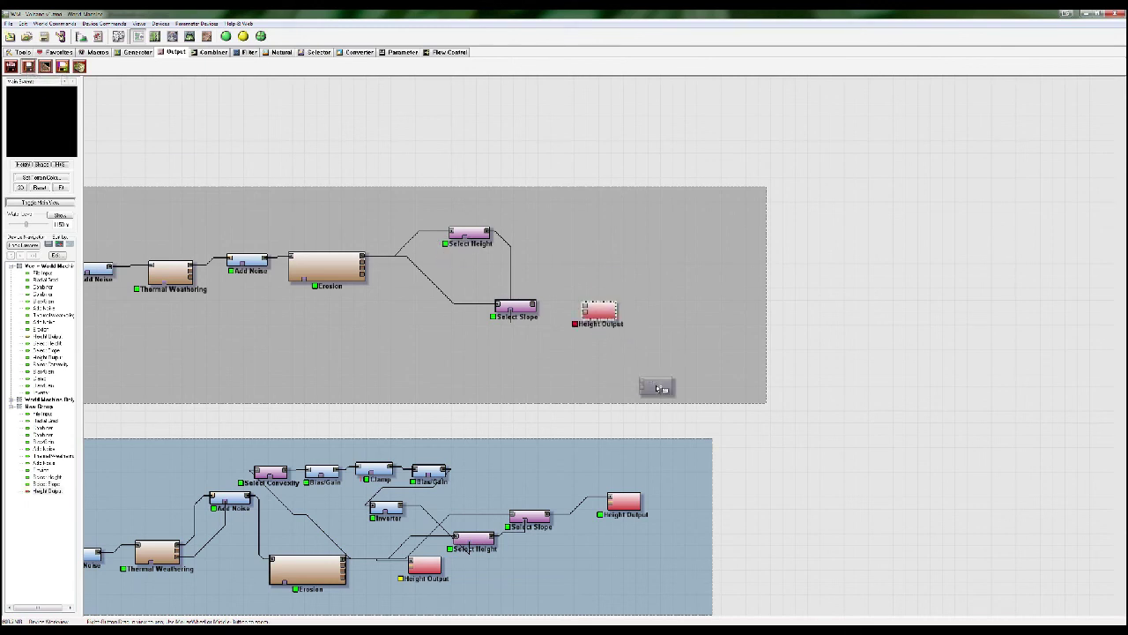
left_click(608, 313)
left_click(364, 257)
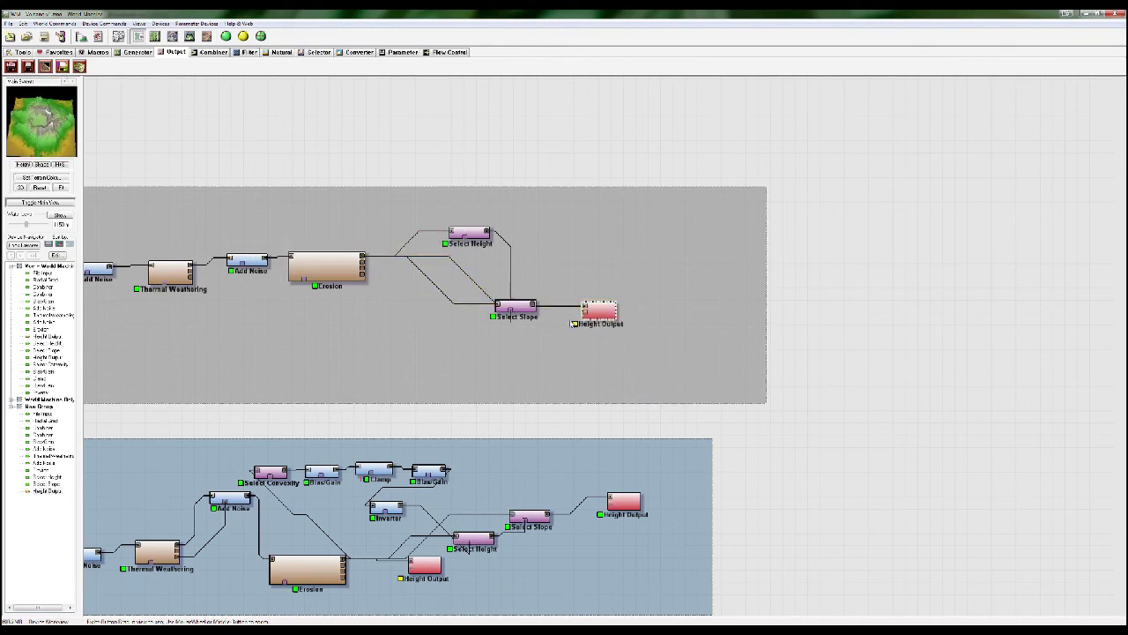
left_click_drag(604, 312, 555, 367)
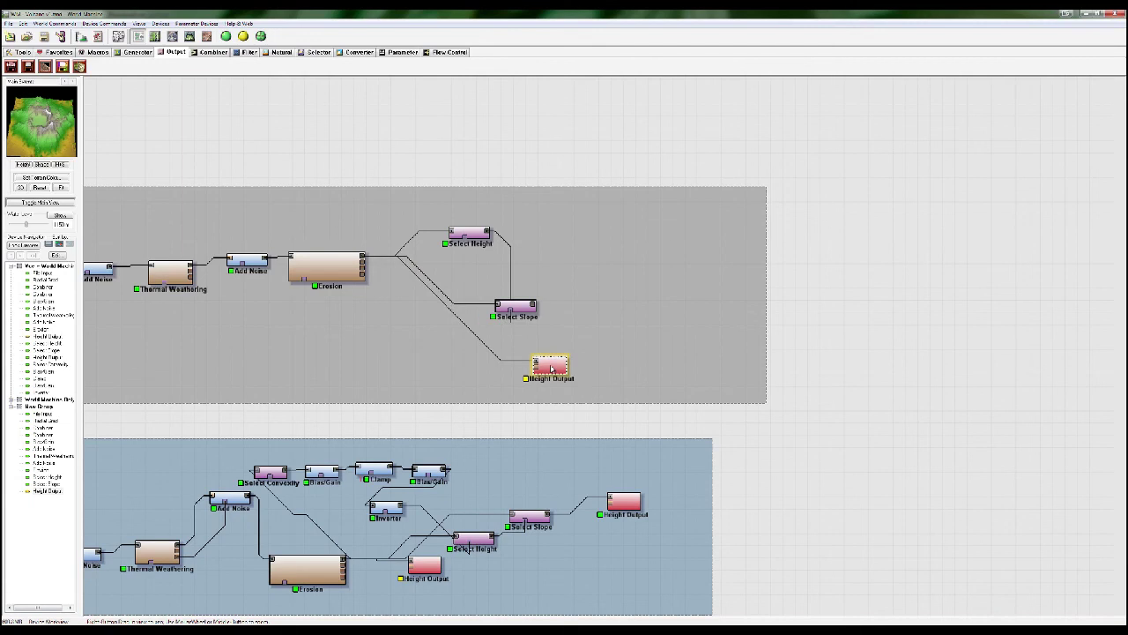
Add a second Height Output beside Select Slope and connect it to the Select Slope output
left_click(28, 66)
left_click(579, 291)
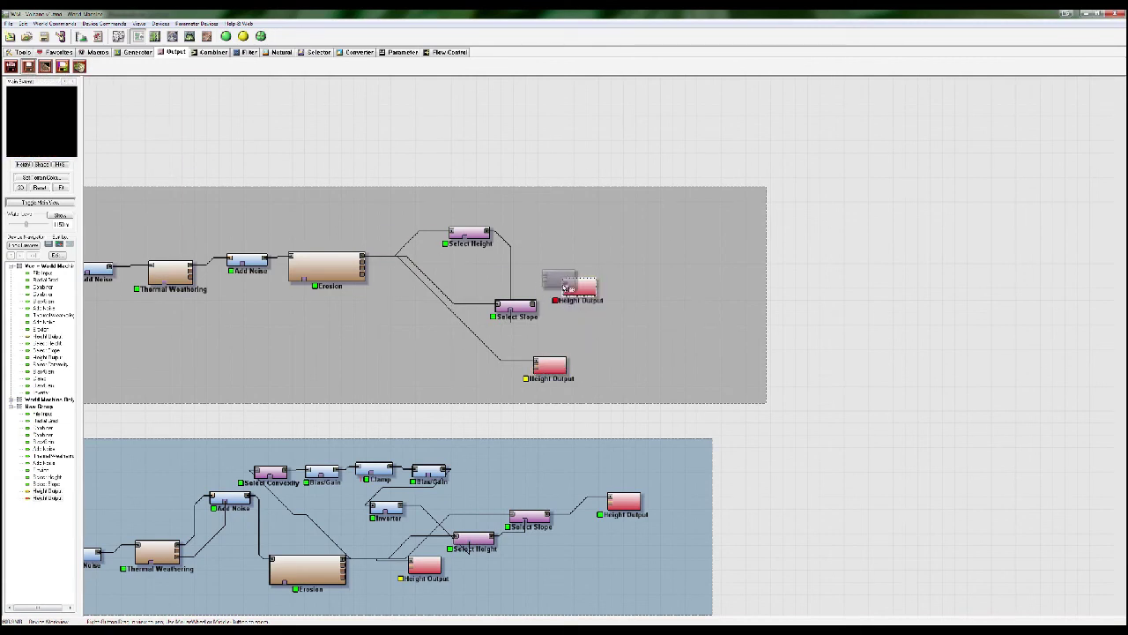
right_click(569, 311)
left_click_drag(565, 284, 534, 304)
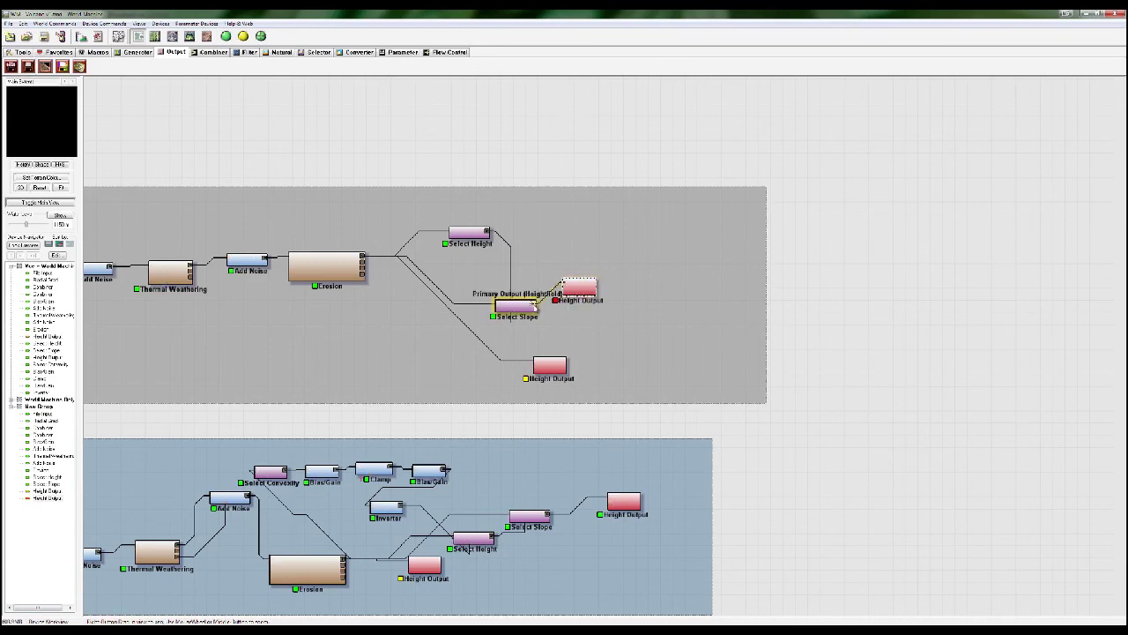
Add a Bitmap Output device above the Select Slope branch and try to connect it to Select Slope
left_click(63, 66)
left_click(558, 217)
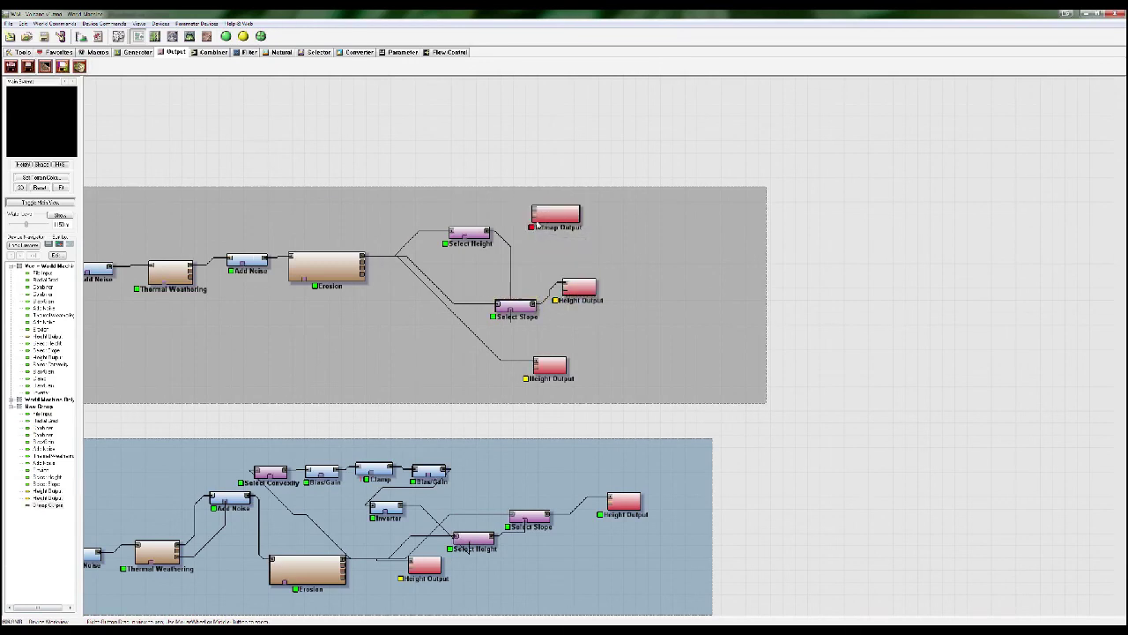
left_click_drag(532, 211, 520, 304)
right_click(520, 305)
left_click(528, 282)
Move Select Slope's Height Output farther from it and line Select Slope up with the output
left_click(583, 286)
left_click_drag(583, 286, 634, 293)
left_click_drag(520, 304, 534, 296)
Set the Height Output connected to Select Slope to BMP format and save its map output file in the Volcano folder
double_click(618, 300)
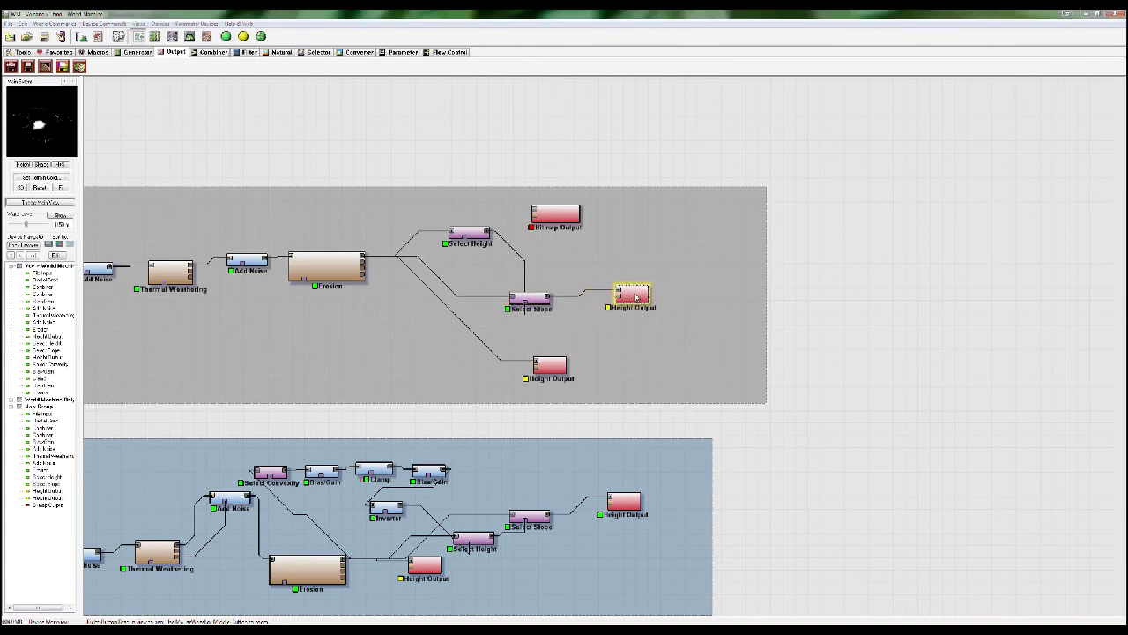
left_click(517, 319)
left_click(608, 247)
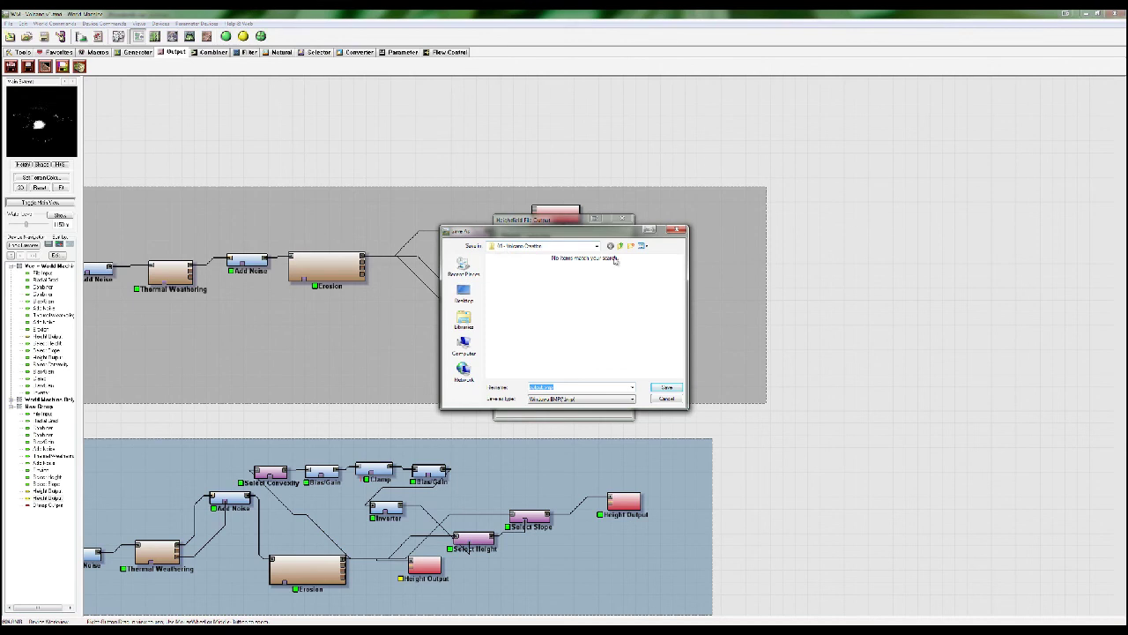
left_click(621, 247)
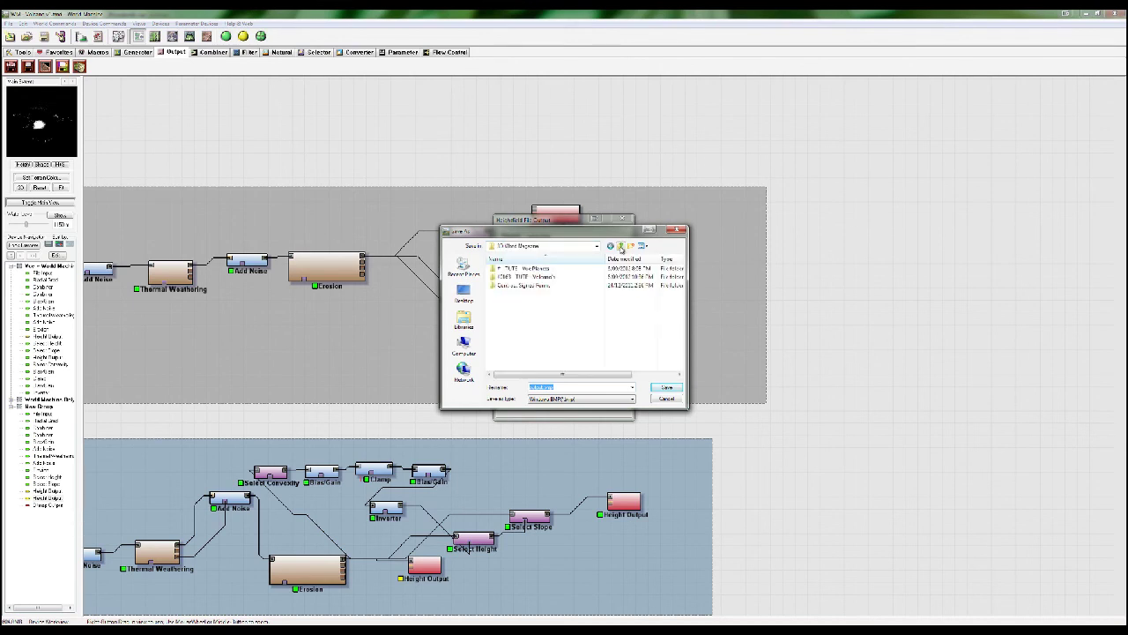
left_click(622, 246)
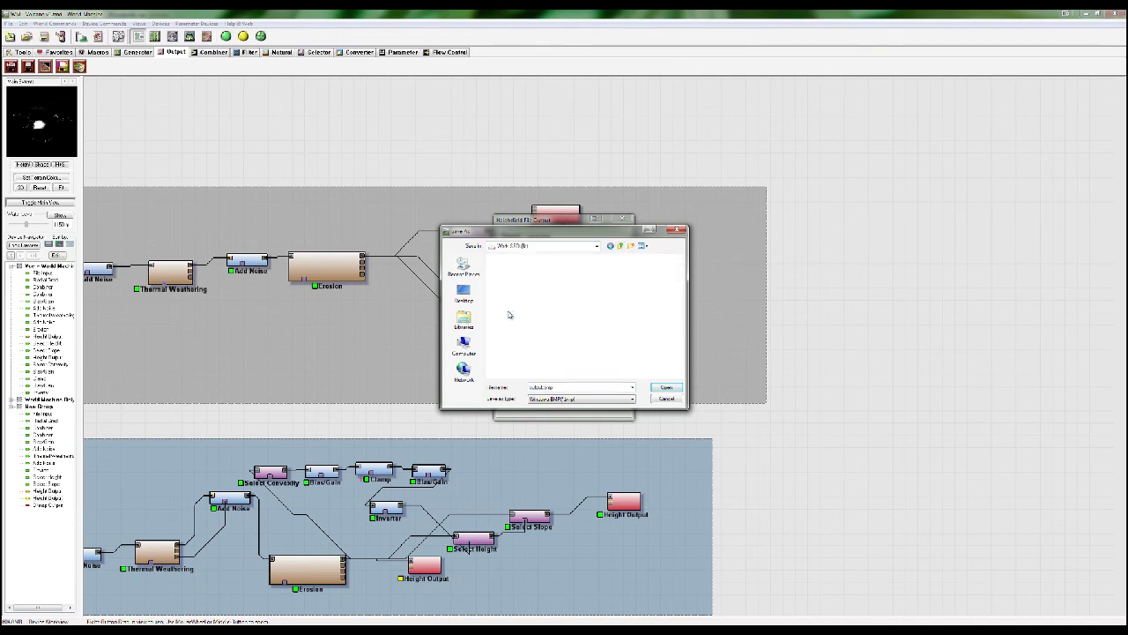
left_click(541, 387)
type("_01ter")
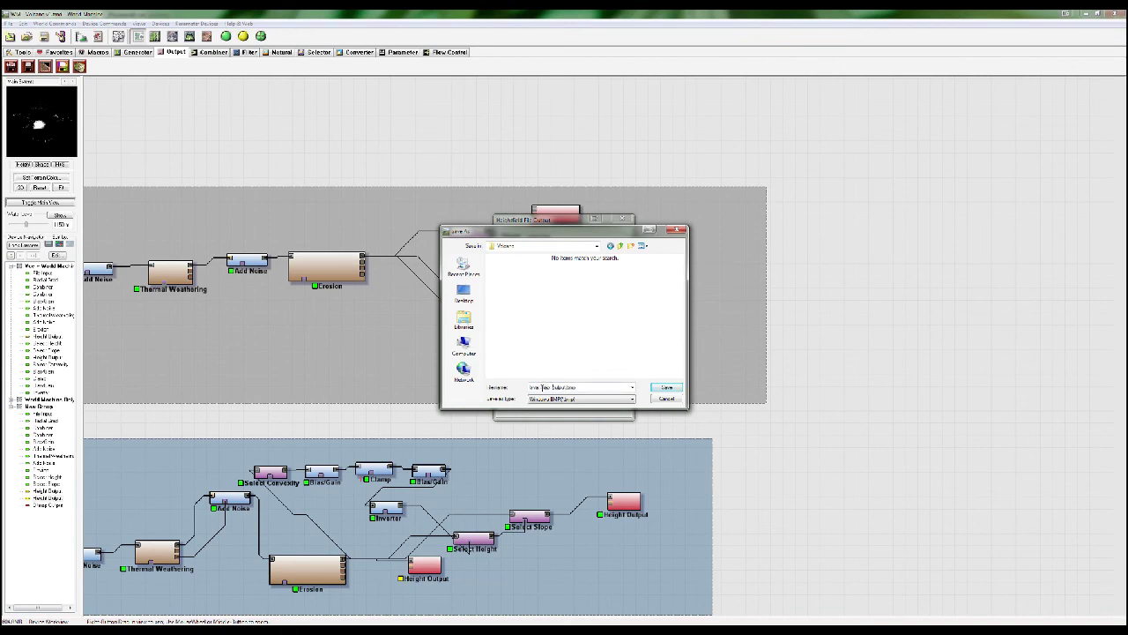
key("Return")
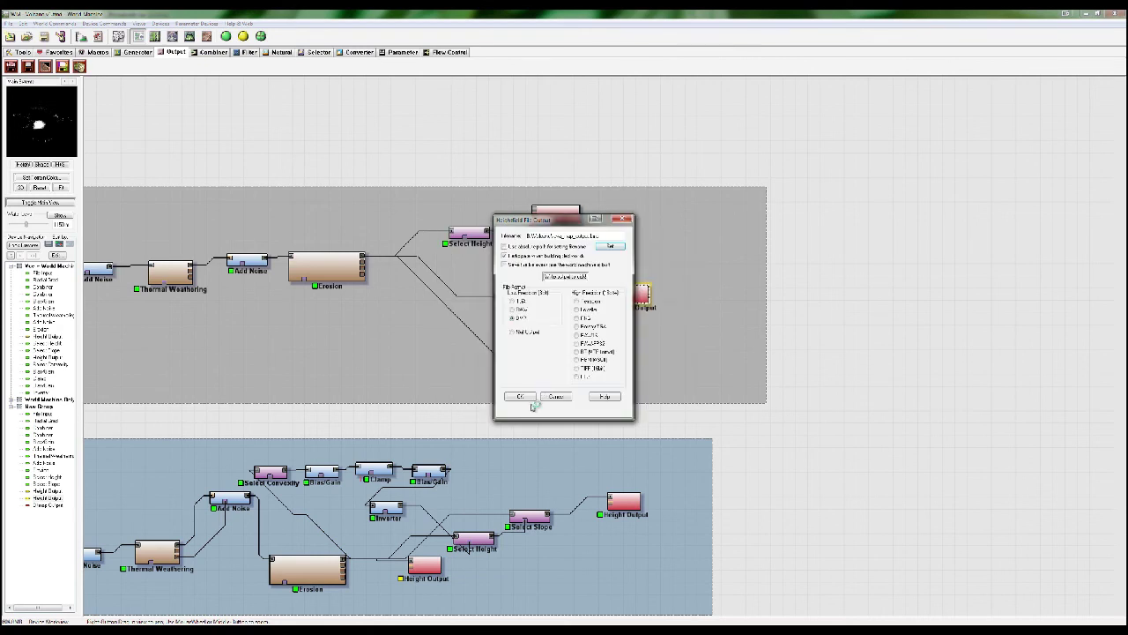
left_click(520, 396)
Set the Height Output connected to Erosion to POV-Ray TGA format and name its file WM_output.tga in the Volcano folder
left_click(553, 367)
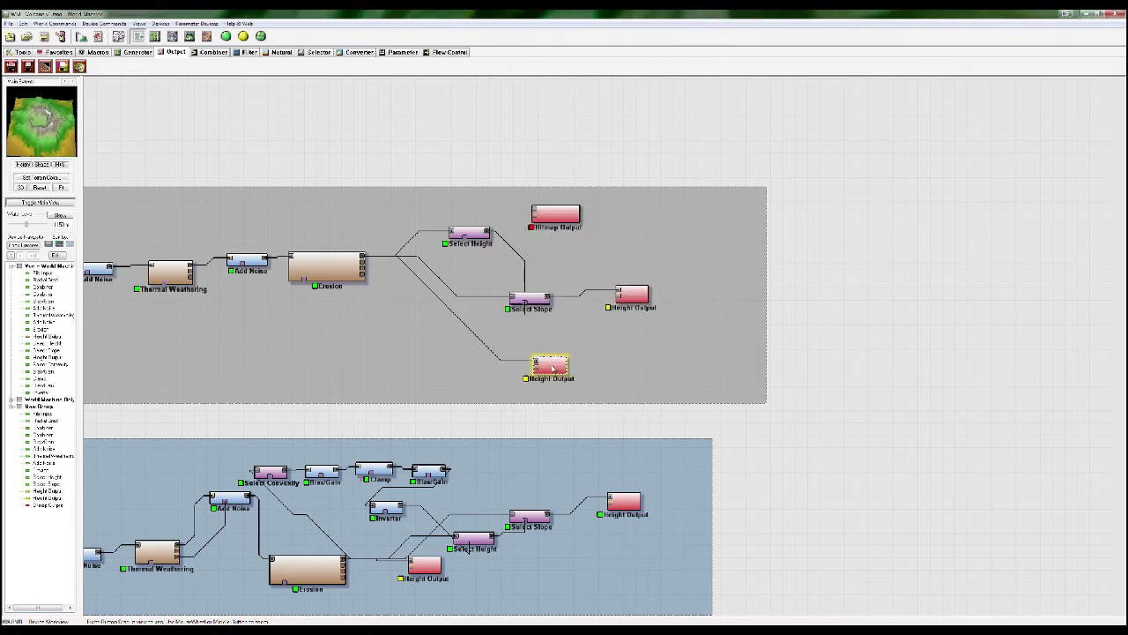
double_click(554, 367)
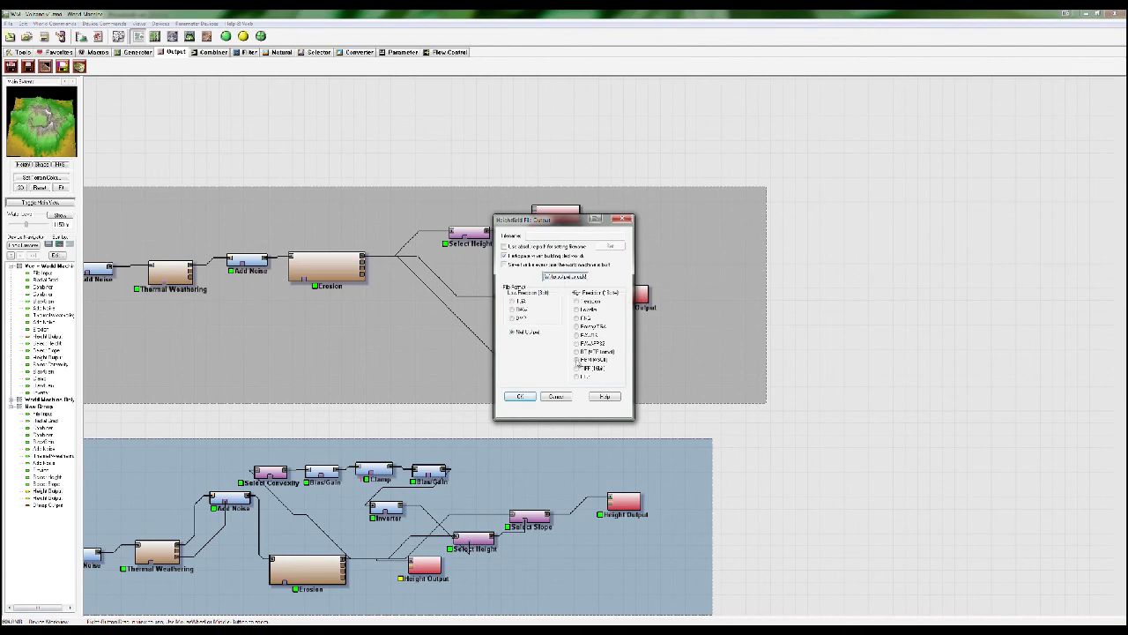
left_click(577, 328)
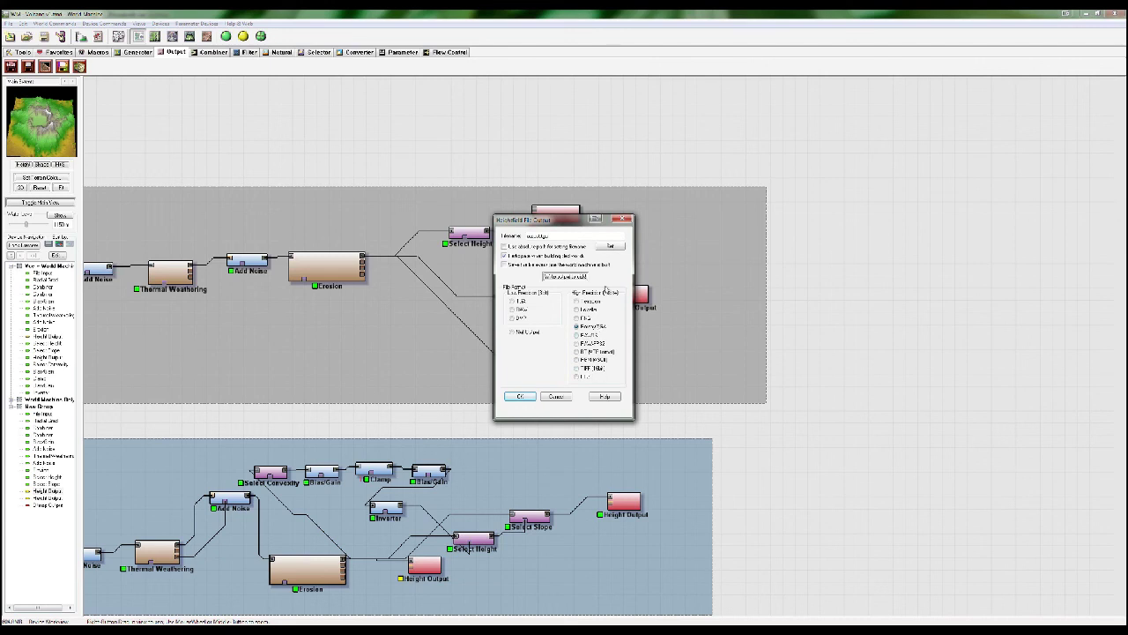
left_click(564, 279)
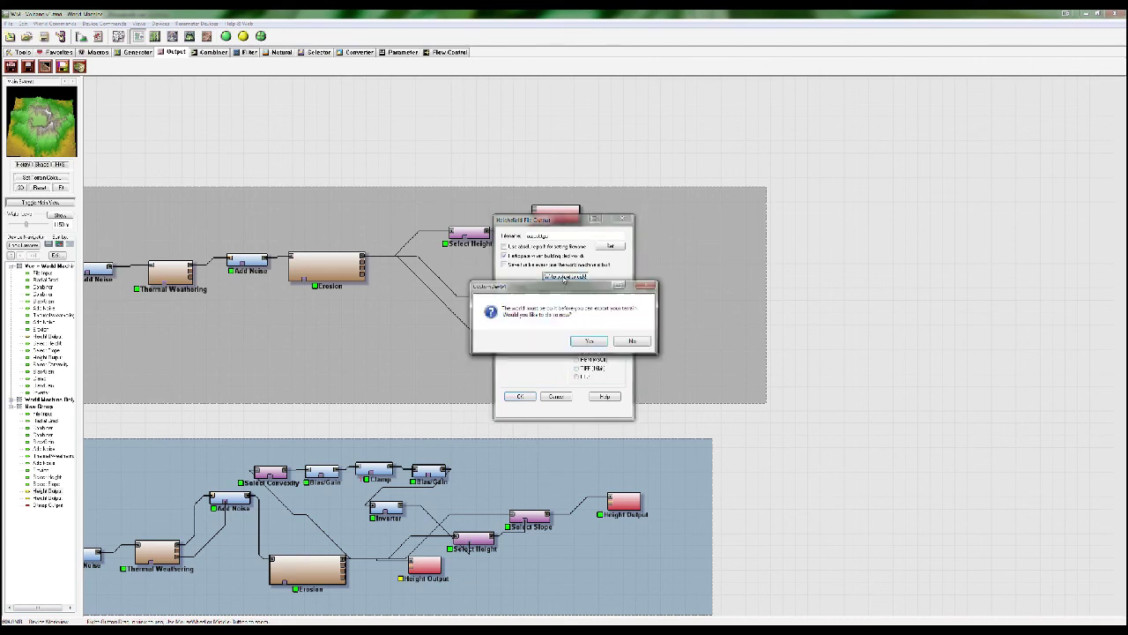
left_click(588, 339)
left_click(609, 247)
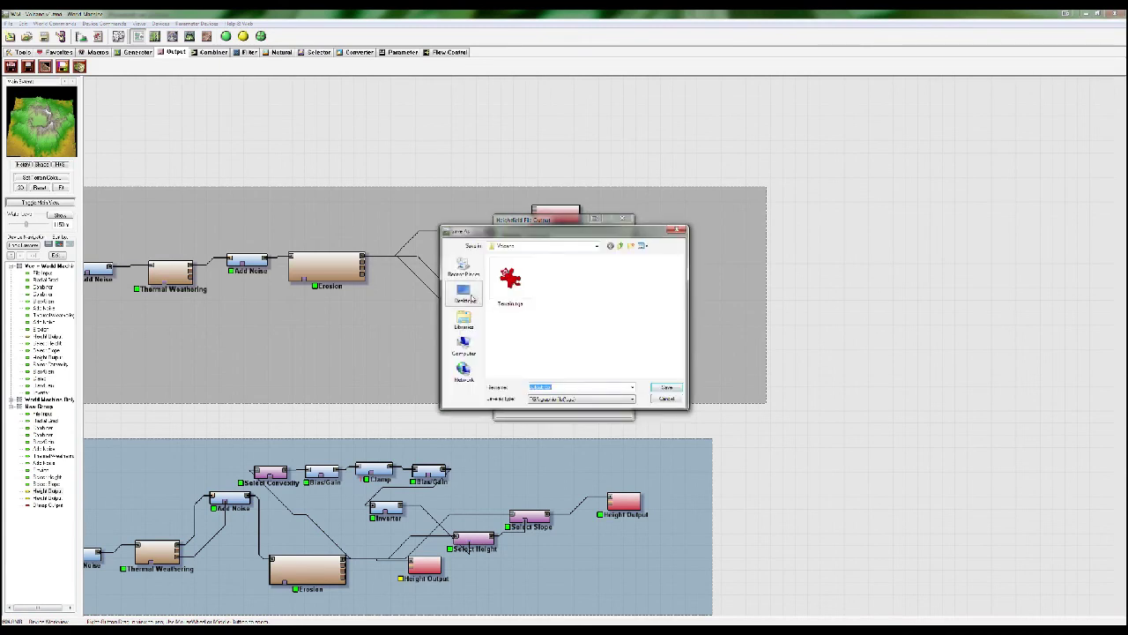
left_click(570, 387)
type("WM_")
key("Return")
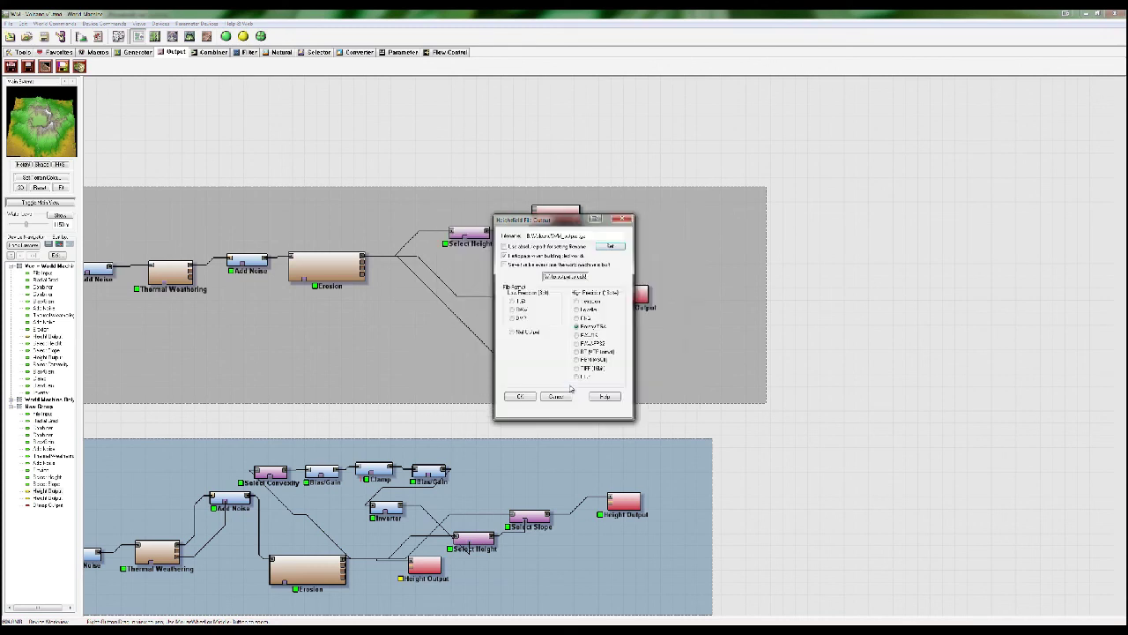
Build the world and write the Erosion heightfield output to disk
left_click(561, 277)
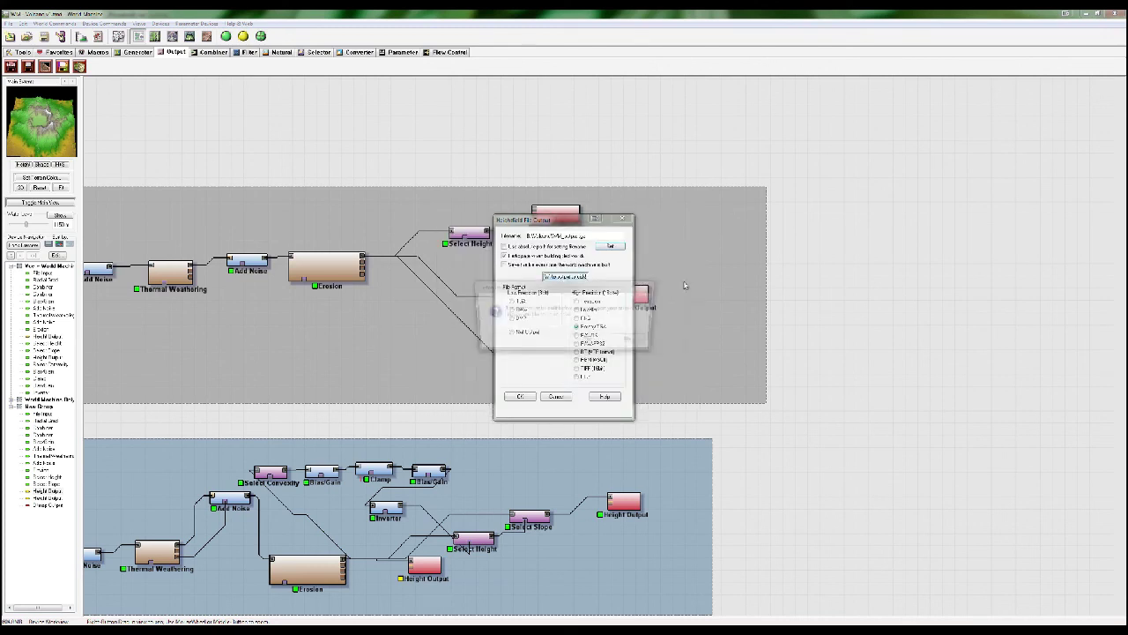
left_click(590, 341)
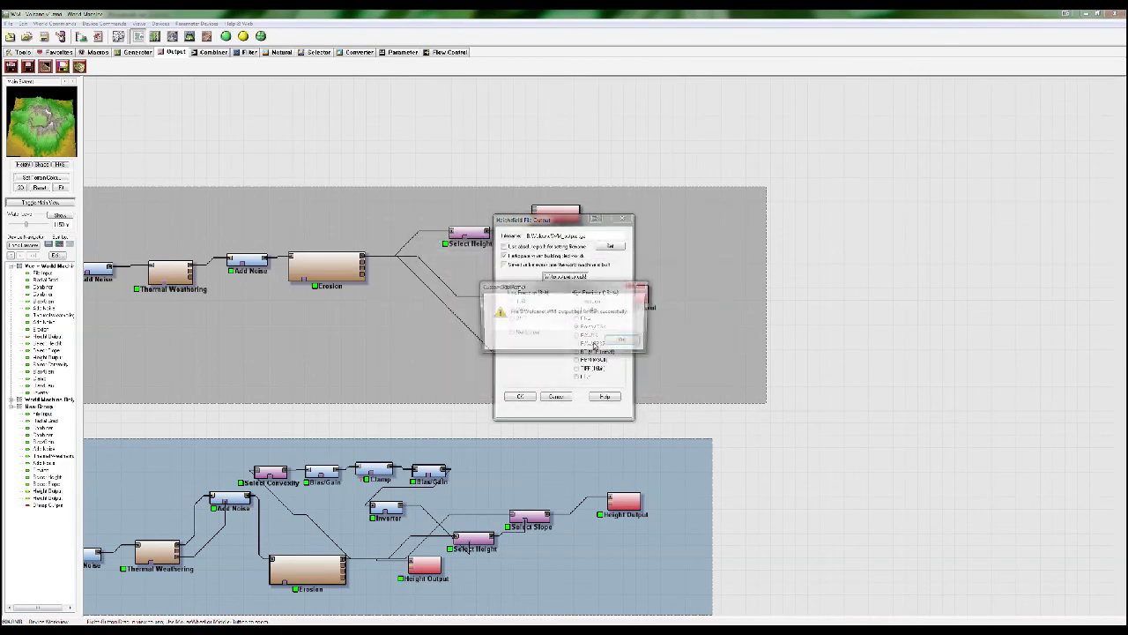
left_click(625, 342)
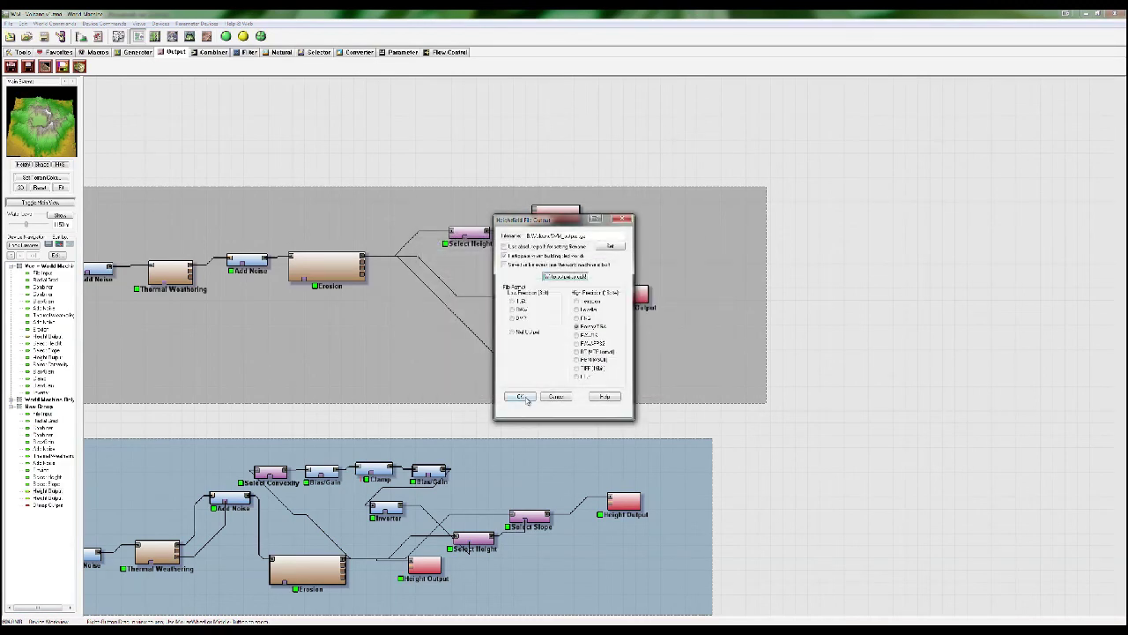
left_click(521, 397)
Examine the exported WM_output.tga from the Volcano folder in File Explorer and return to World Machine
scroll(565, 416, "down", 2)
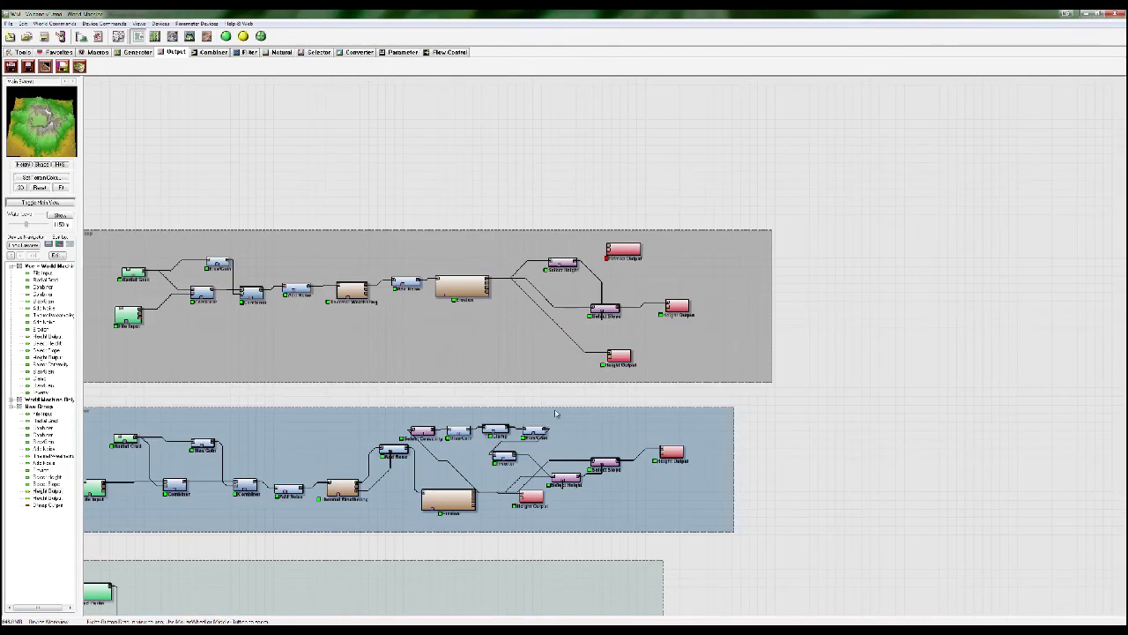
left_click(161, 628)
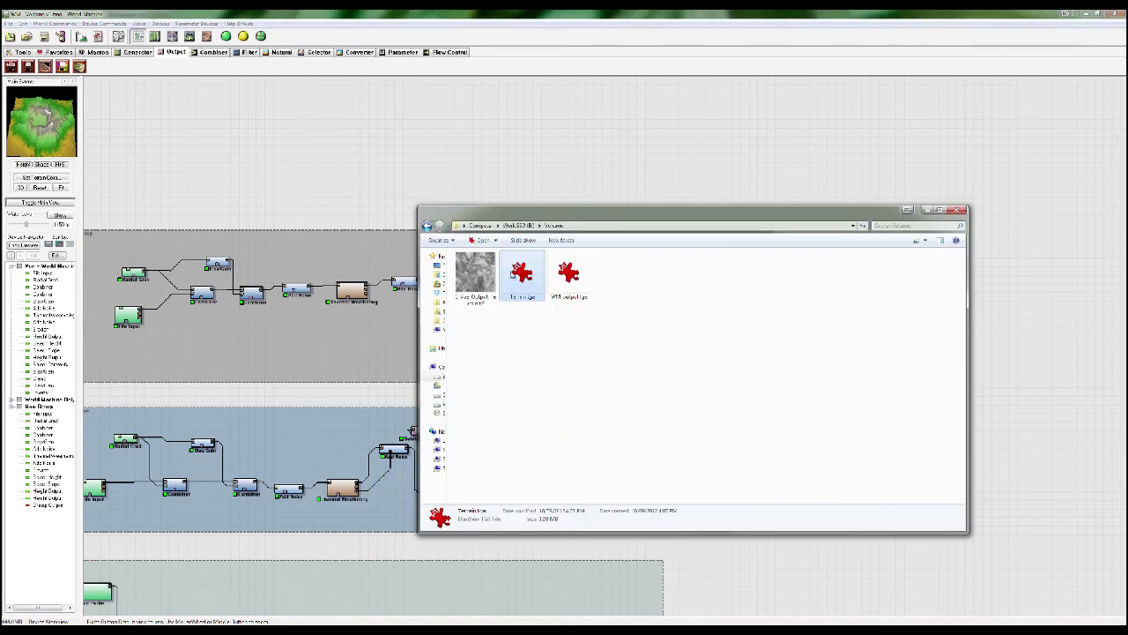
double_click(569, 275)
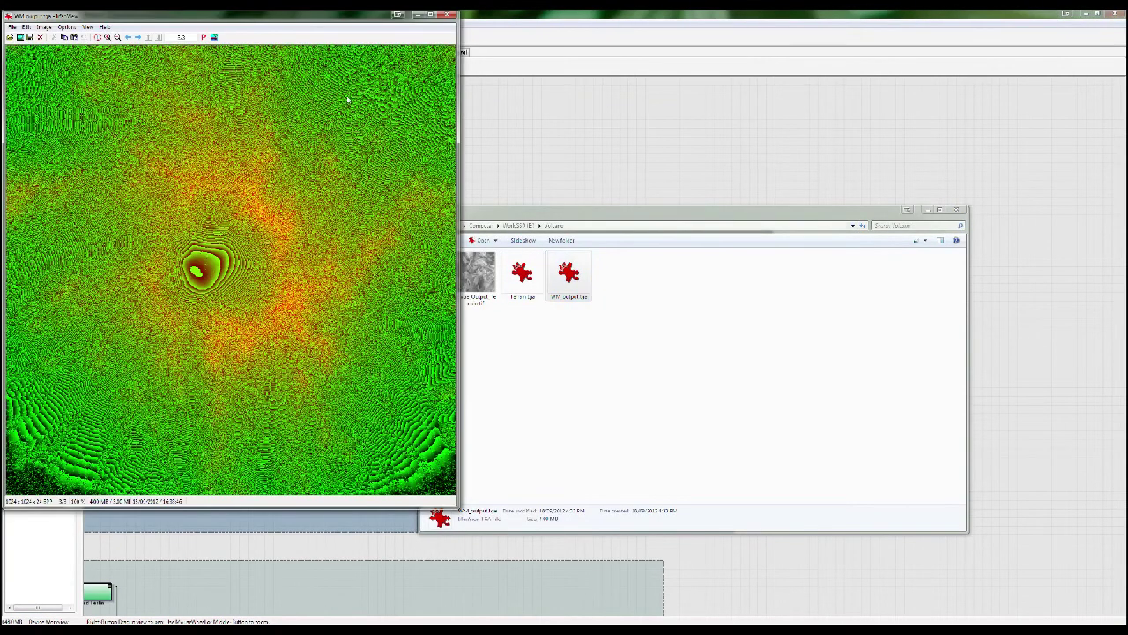
key("Escape")
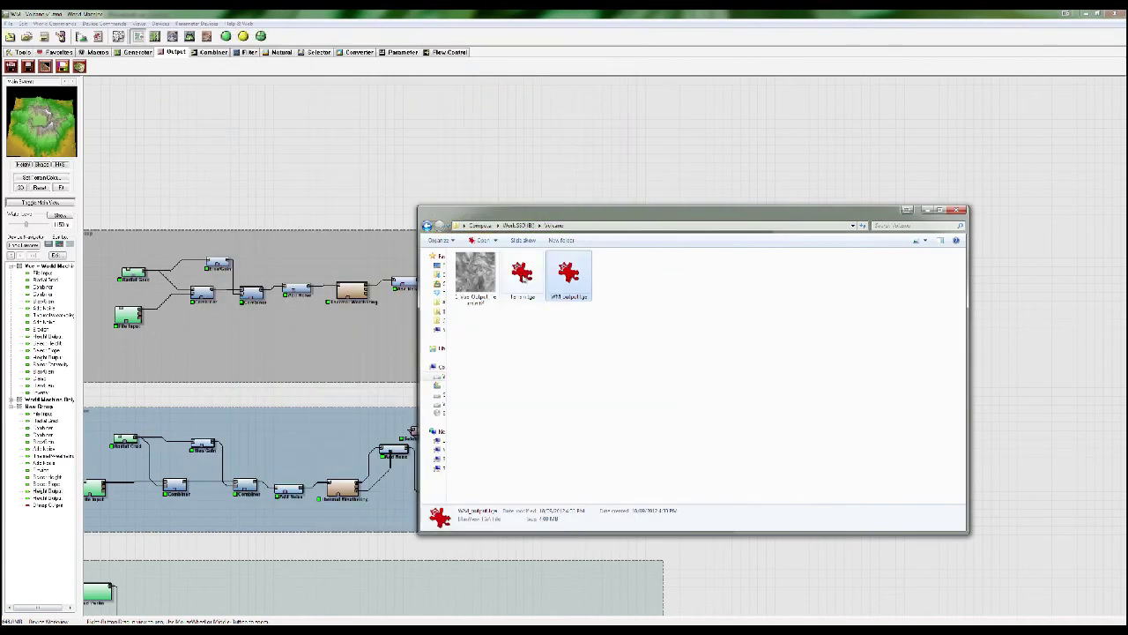
left_click(382, 348)
right_click_drag(320, 396, 423, 380)
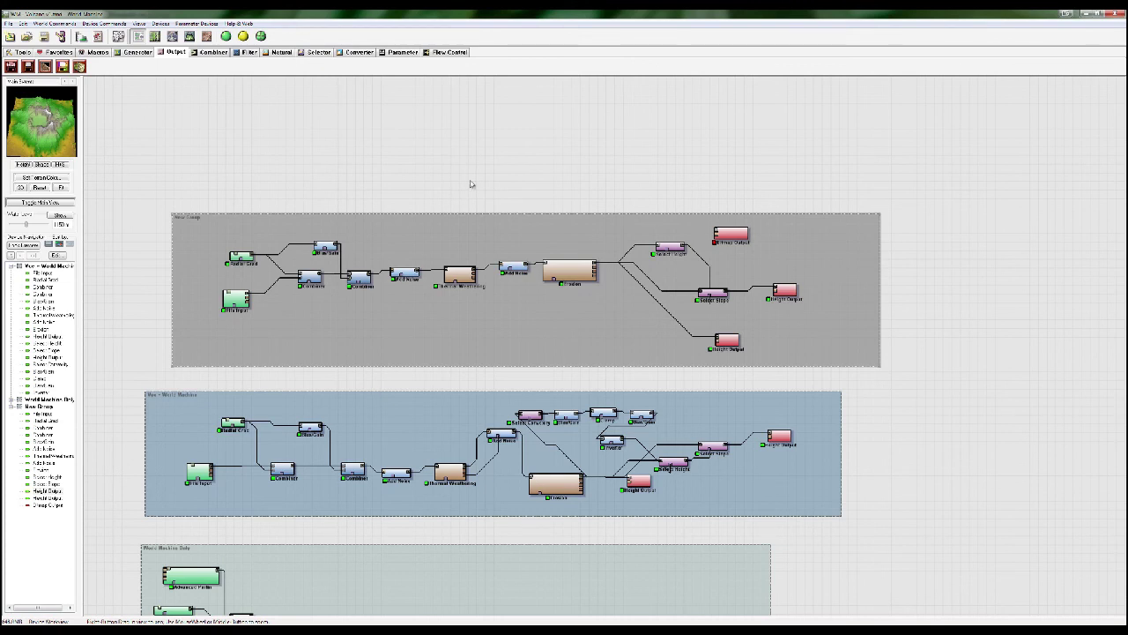
Set the project's normal build resolution to 2048 x 2048
right_click_drag(480, 204, 440, 201)
right_click_drag(281, 139, 241, 138)
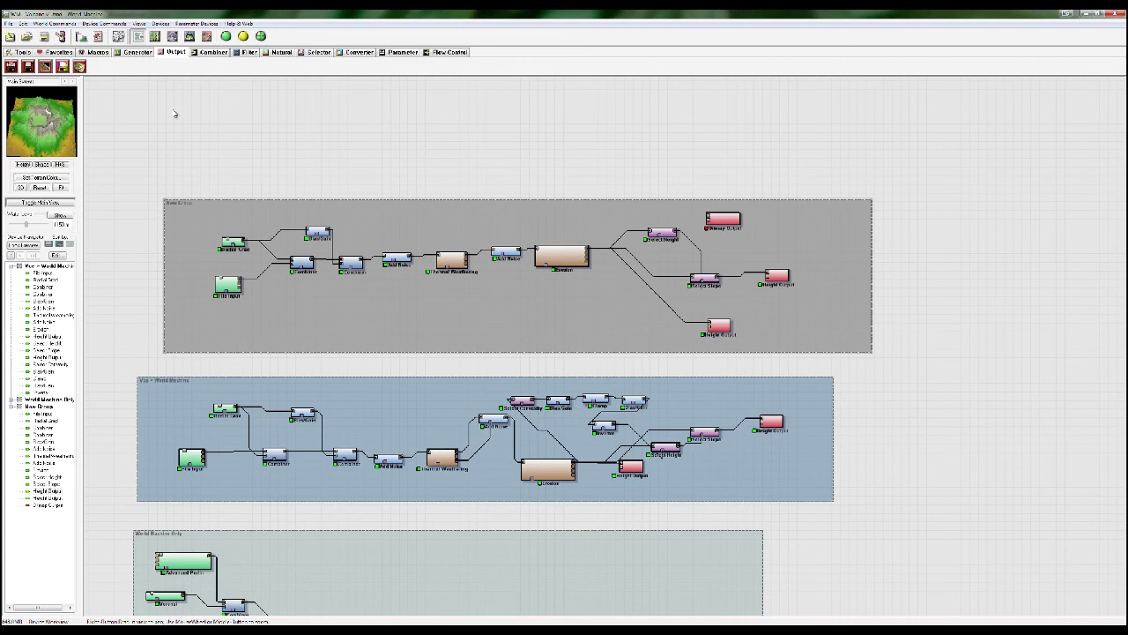
left_click(82, 37)
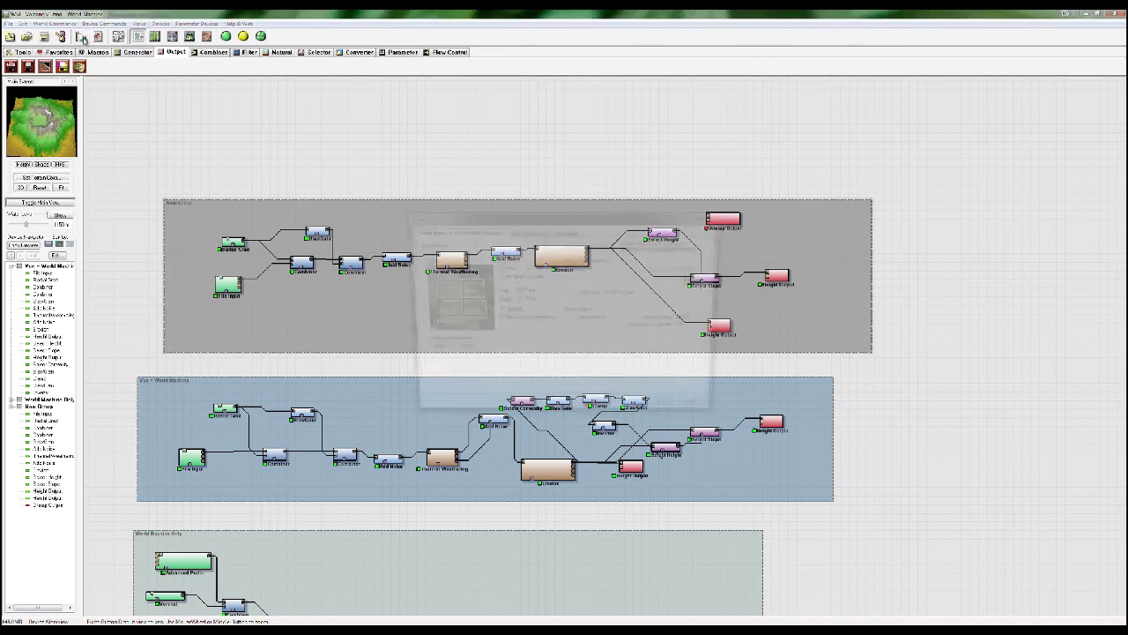
mouse_move(642, 279)
left_mouse_down()
mouse_move(665, 282)
mouse_move(661, 270)
left_mouse_up()
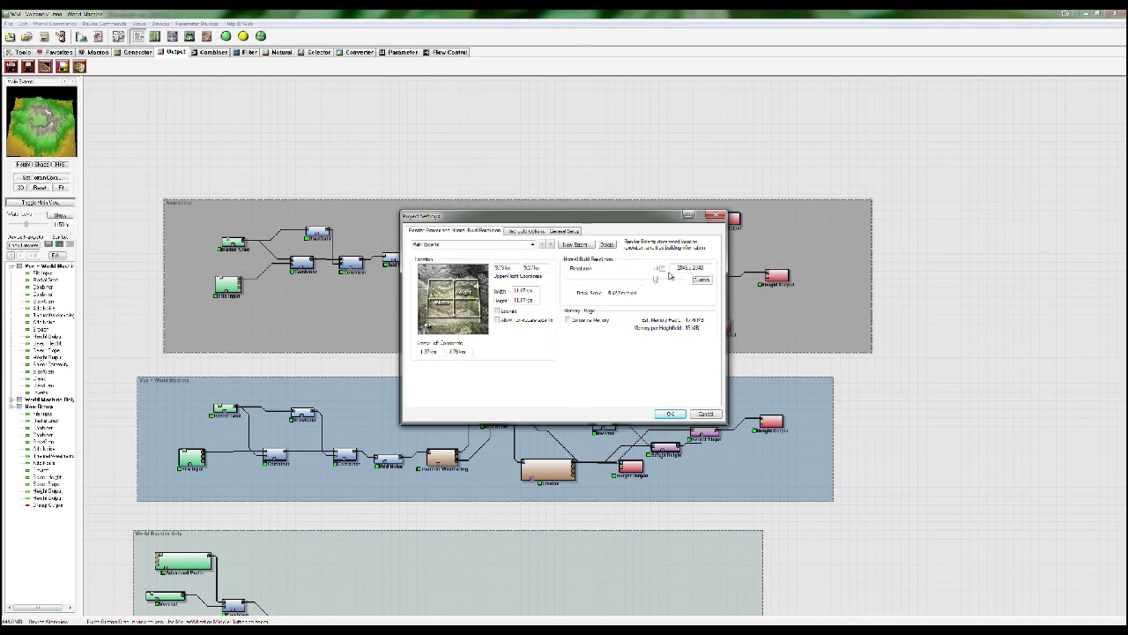
left_click_drag(707, 267, 663, 270)
left_click(671, 415)
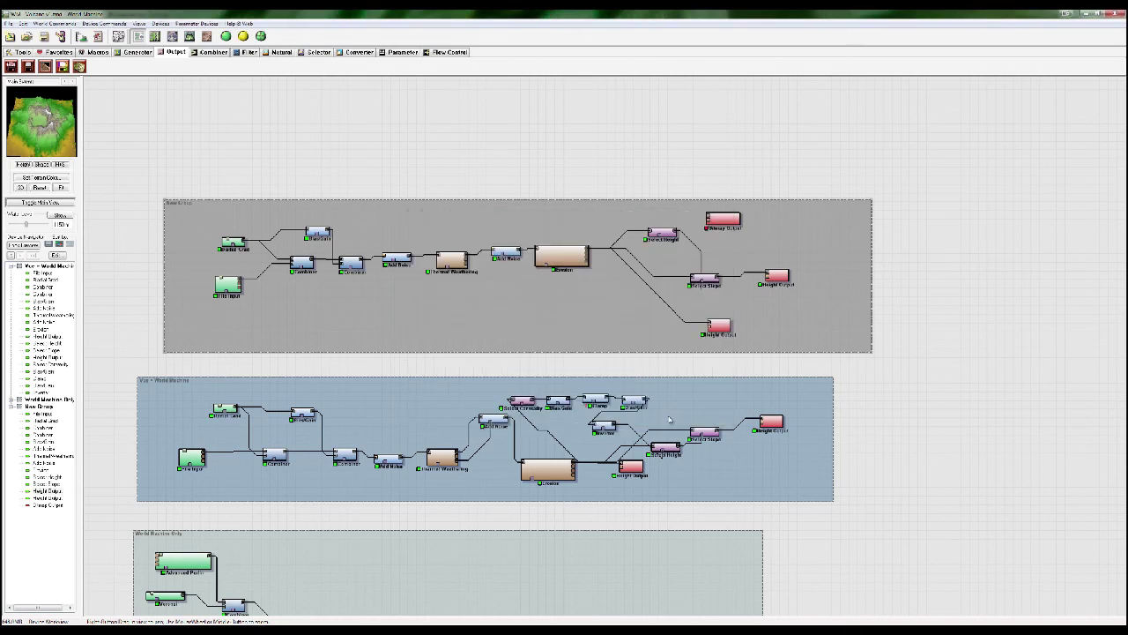
Switch to Vue and open the selected terrain in the Terrain Editor
scroll(670, 233, "down", 1)
scroll(782, 247, "down", 2)
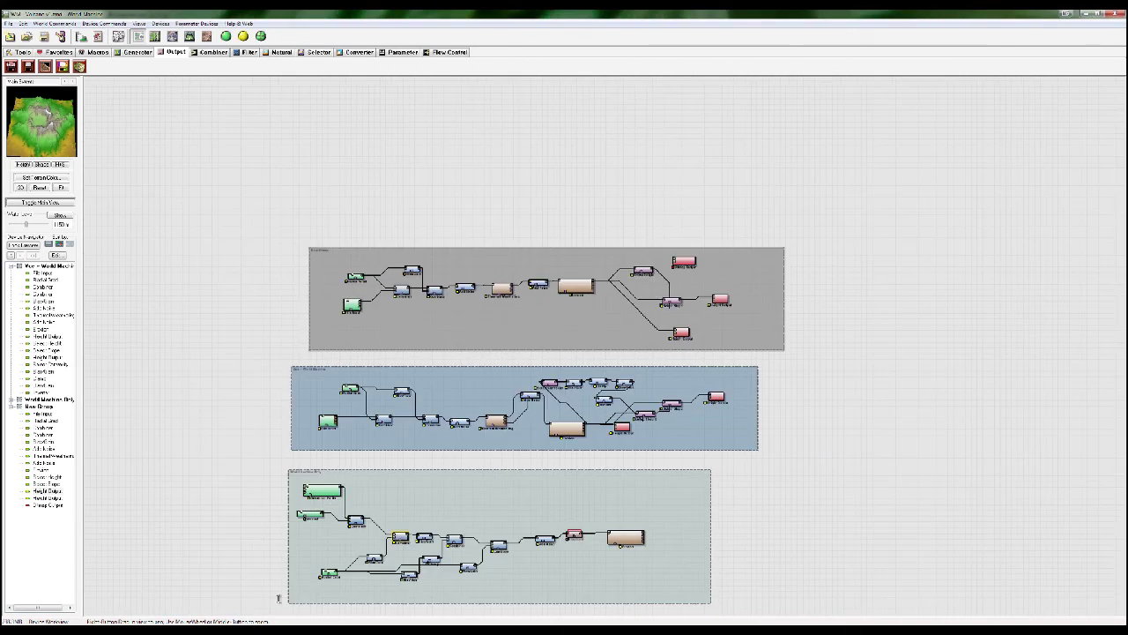
left_click(108, 630)
left_click(165, 595)
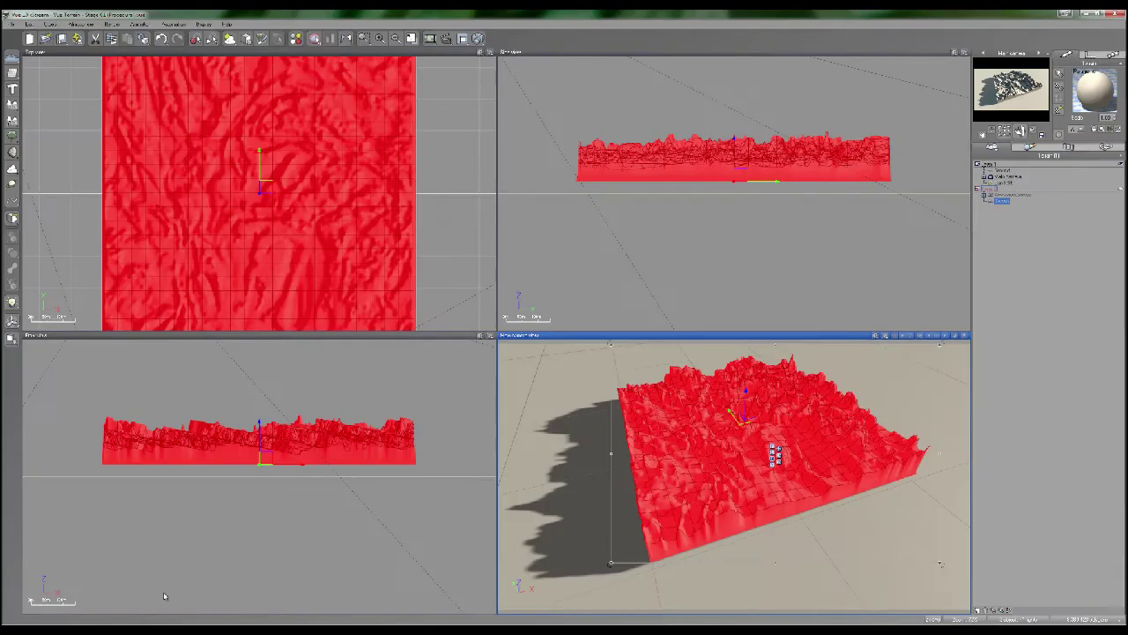
right_click_drag(702, 438, 666, 454)
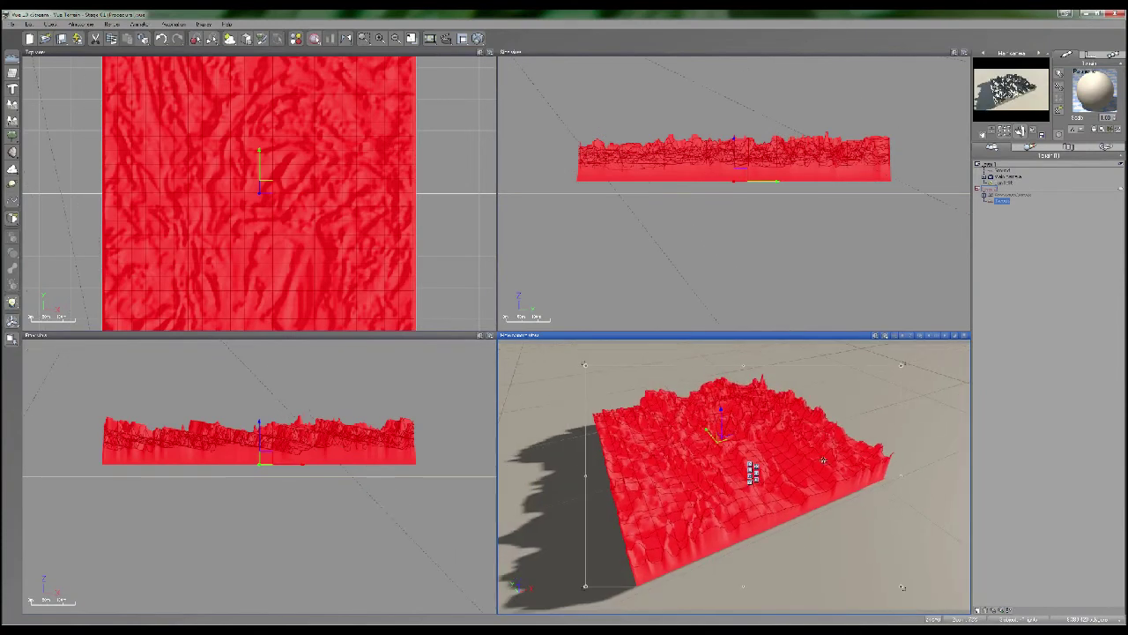
double_click(683, 465)
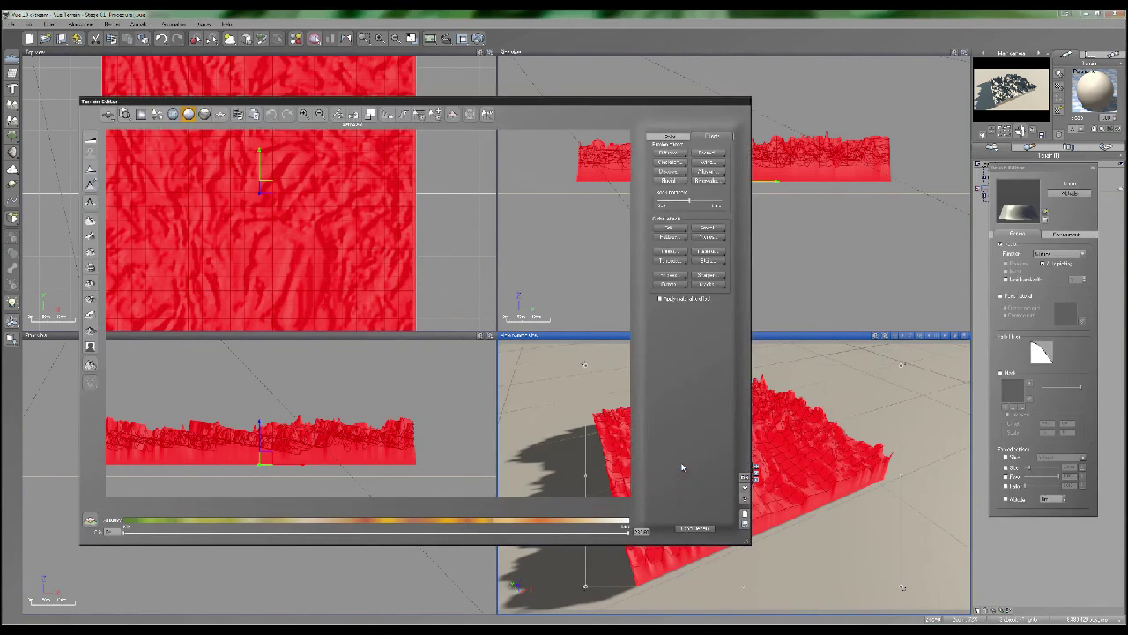
Reset the terrain to a flat surface and inspect it from a higher angle
right_click_drag(401, 416, 442, 385)
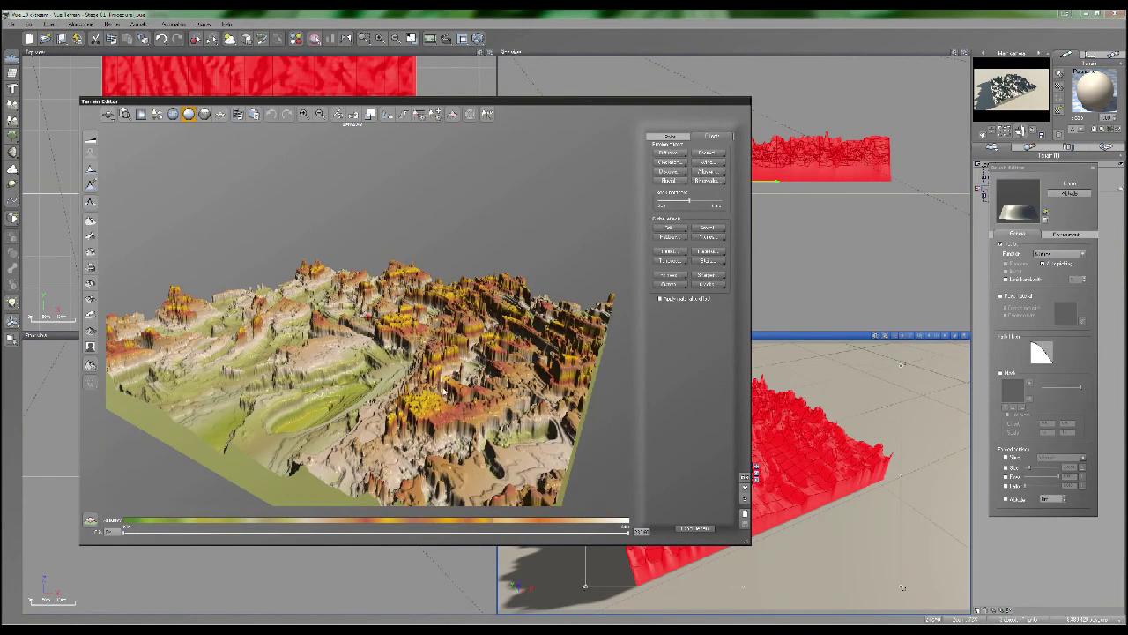
scroll(446, 393, "down", 4)
right_click_drag(456, 426, 428, 334)
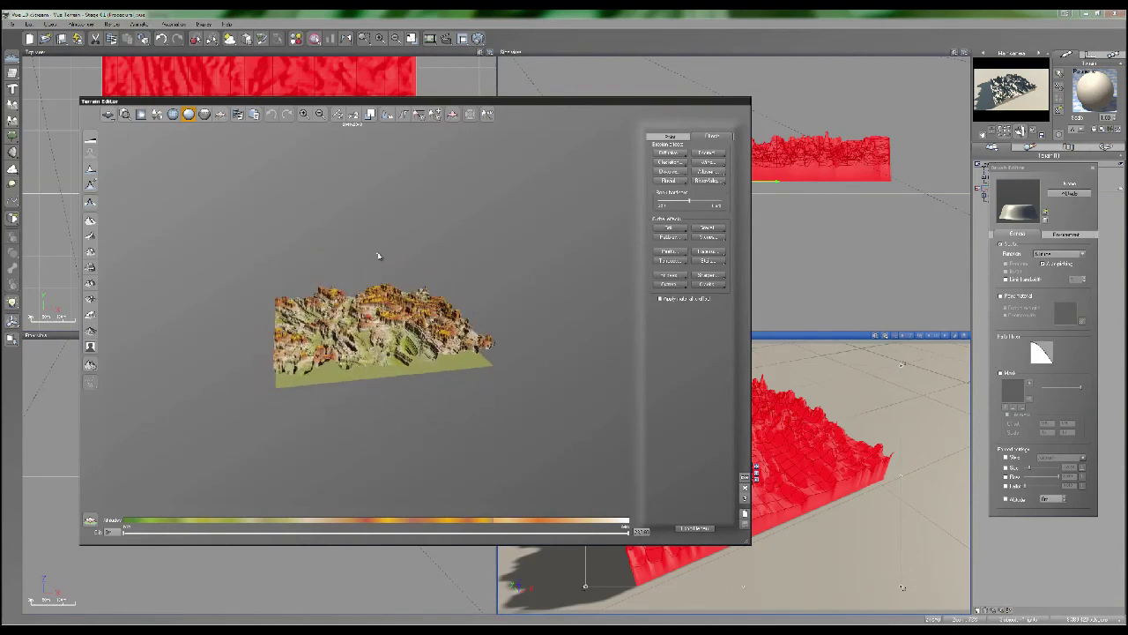
left_click_drag(403, 362, 398, 385)
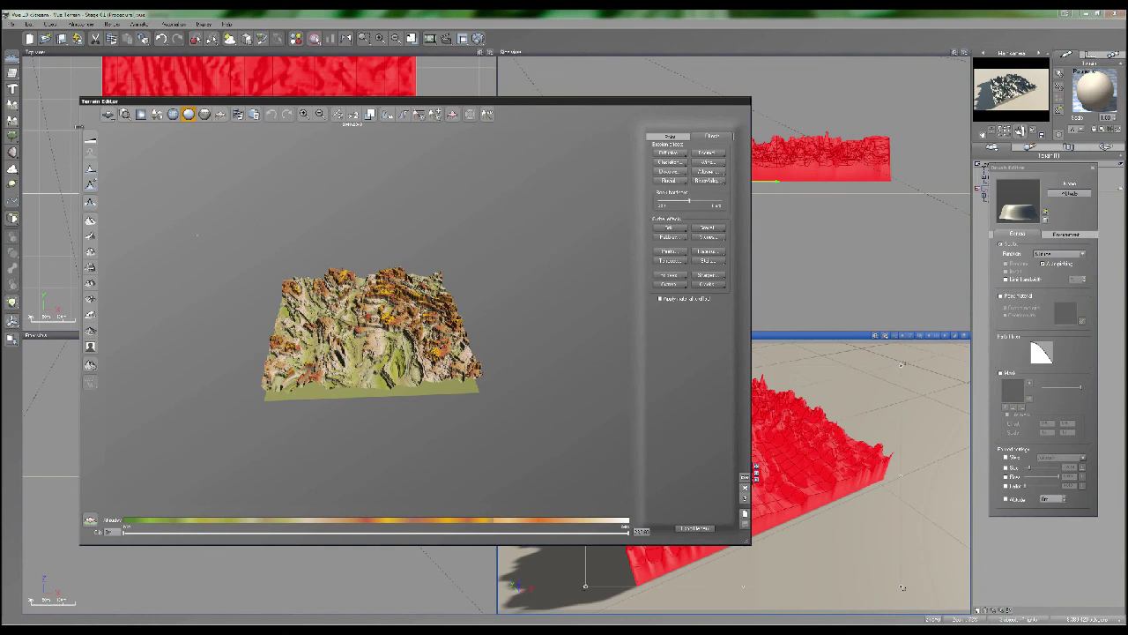
left_click(90, 140)
left_click_drag(414, 354, 238, 333)
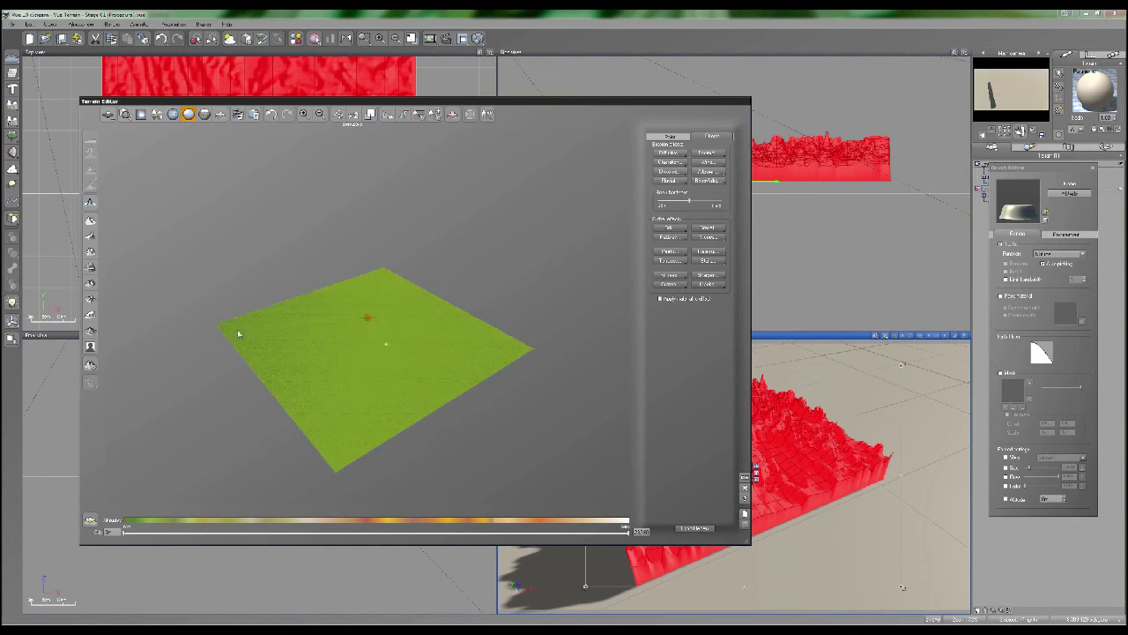
Load WM_output.tga from the Volcano folder as the picture for the terrain data import
left_click(91, 364)
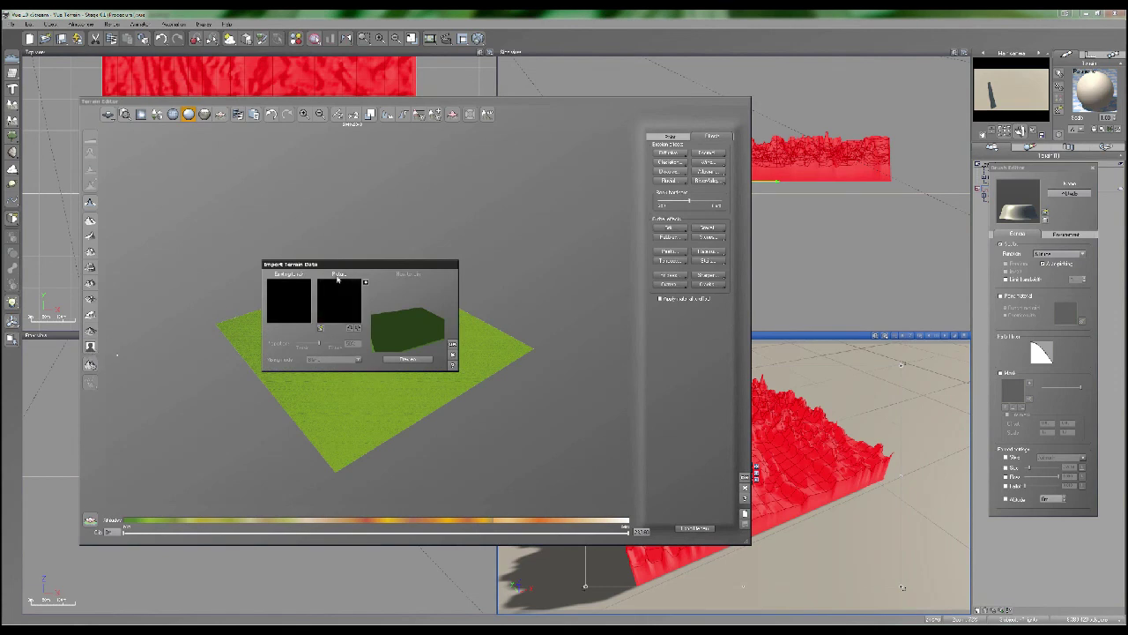
left_click(320, 331)
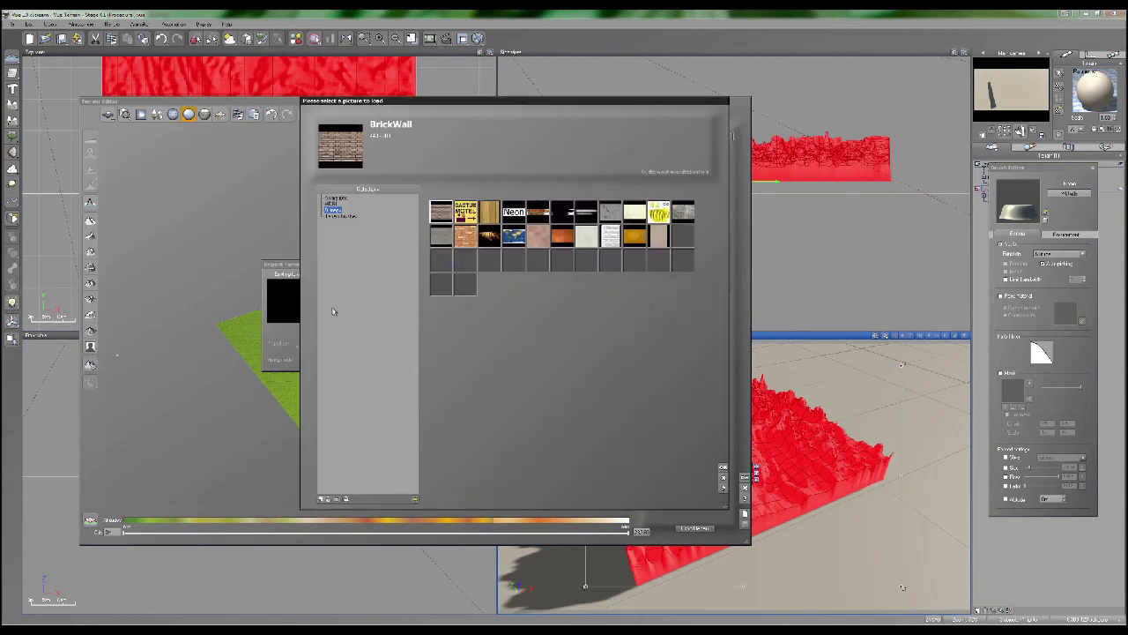
left_click(416, 499)
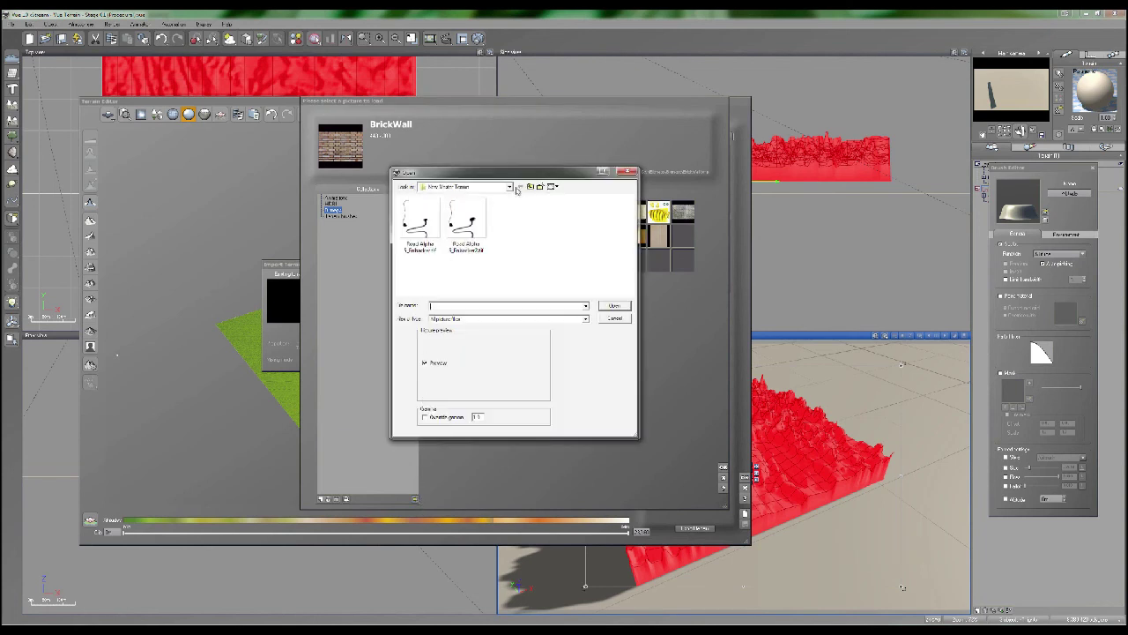
left_click(509, 187)
left_click(423, 250)
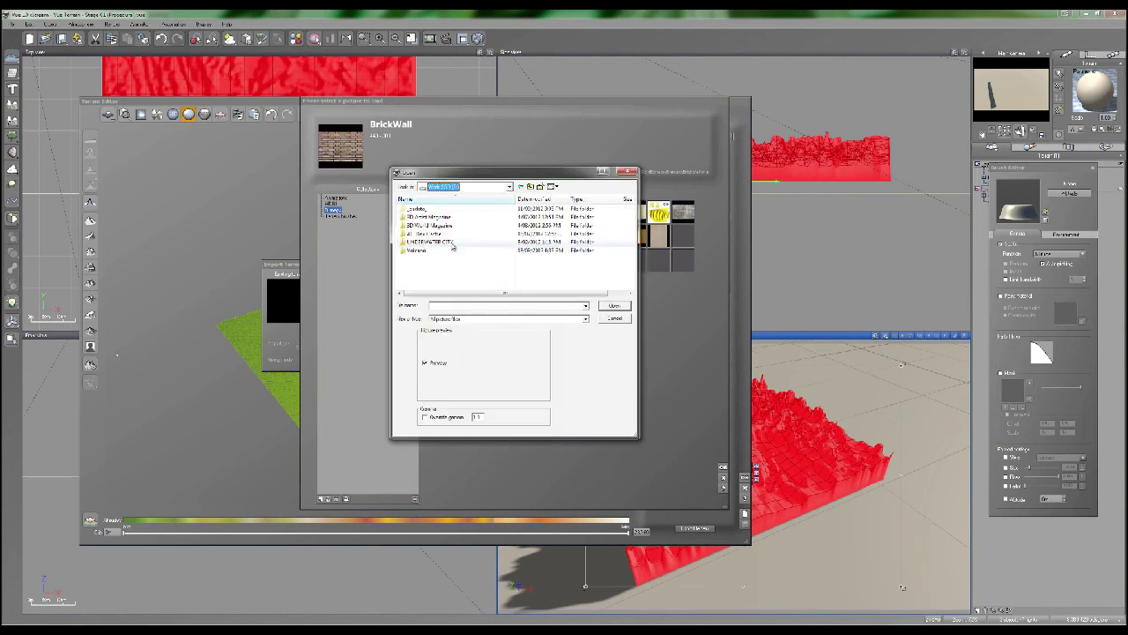
double_click(415, 251)
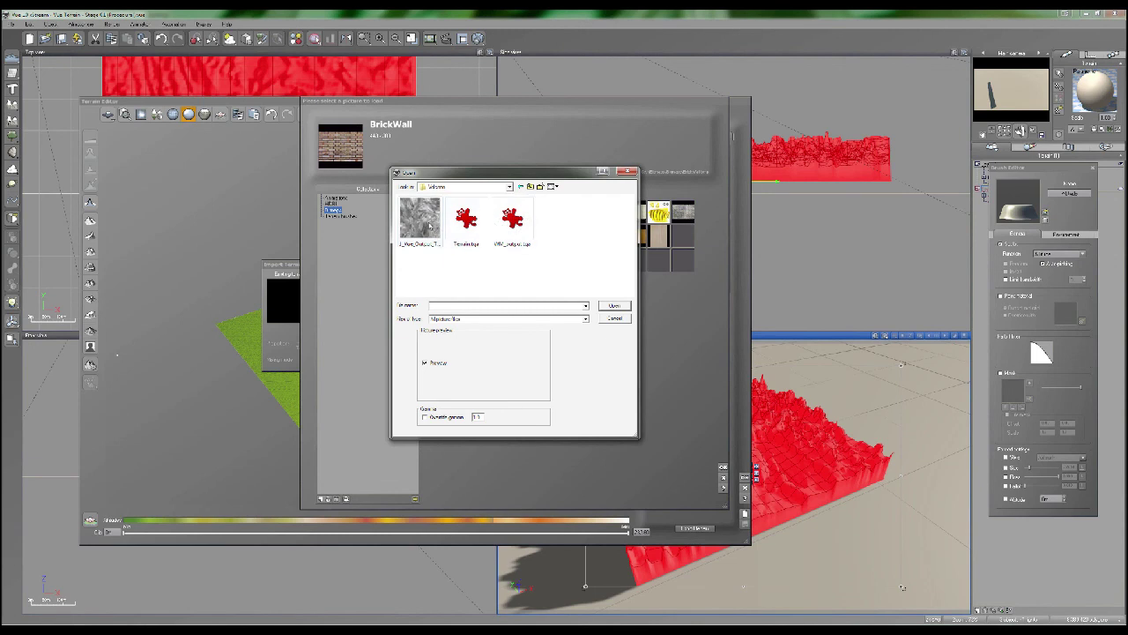
left_click(513, 238)
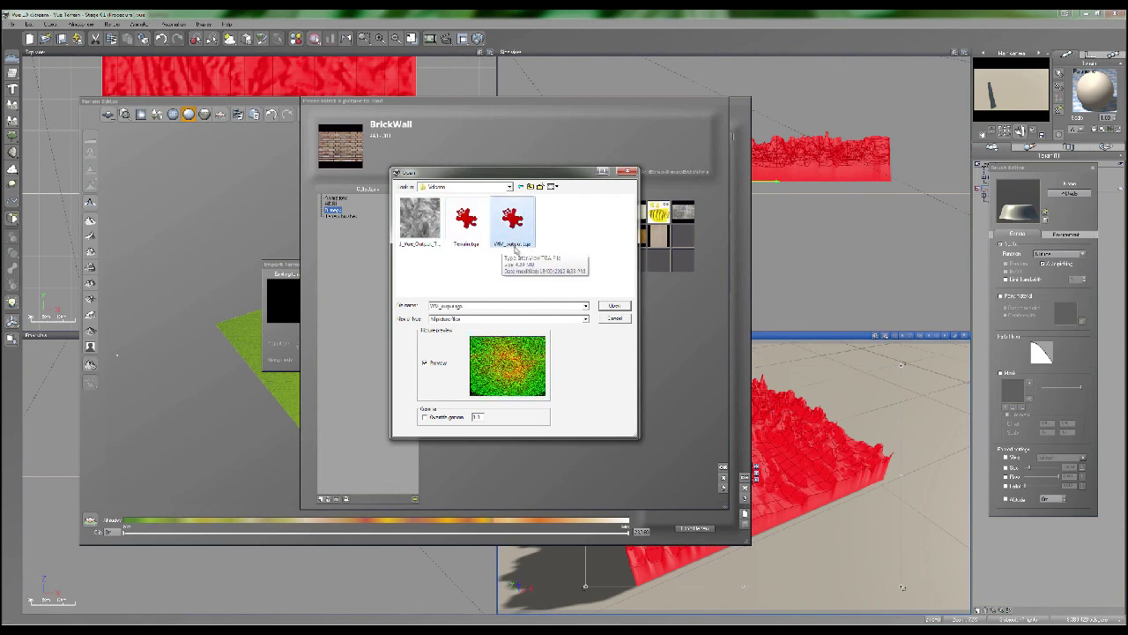
double_click(513, 222)
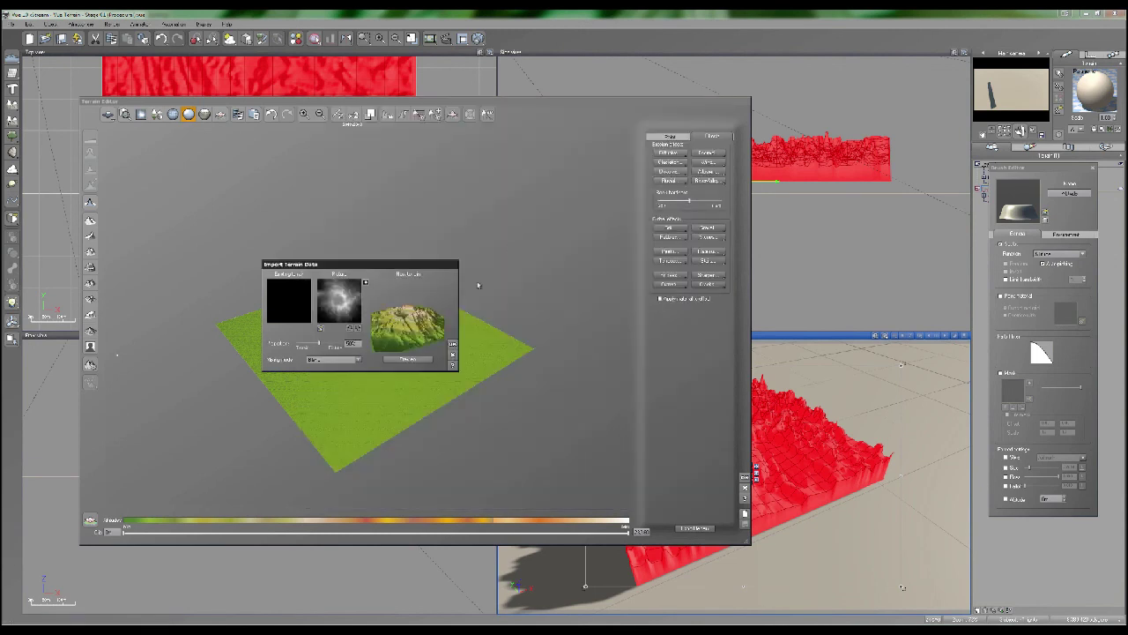
Import the heightfield with the blend proportion set fully to the picture and apply the edited terrain to the scene
left_click_drag(321, 344, 402, 298)
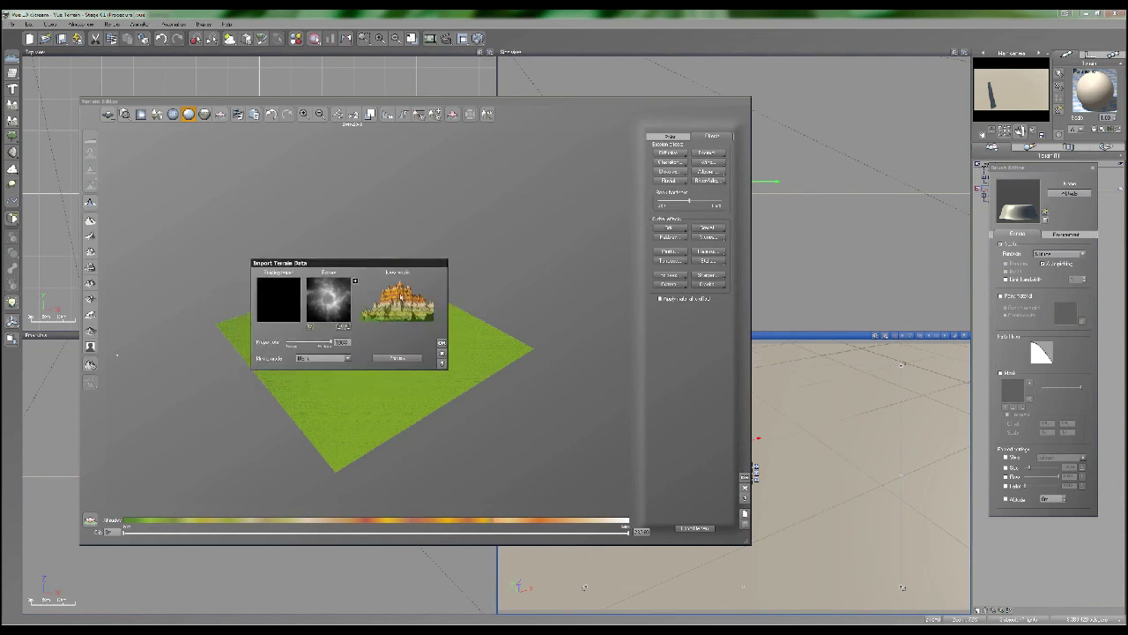
left_click(441, 343)
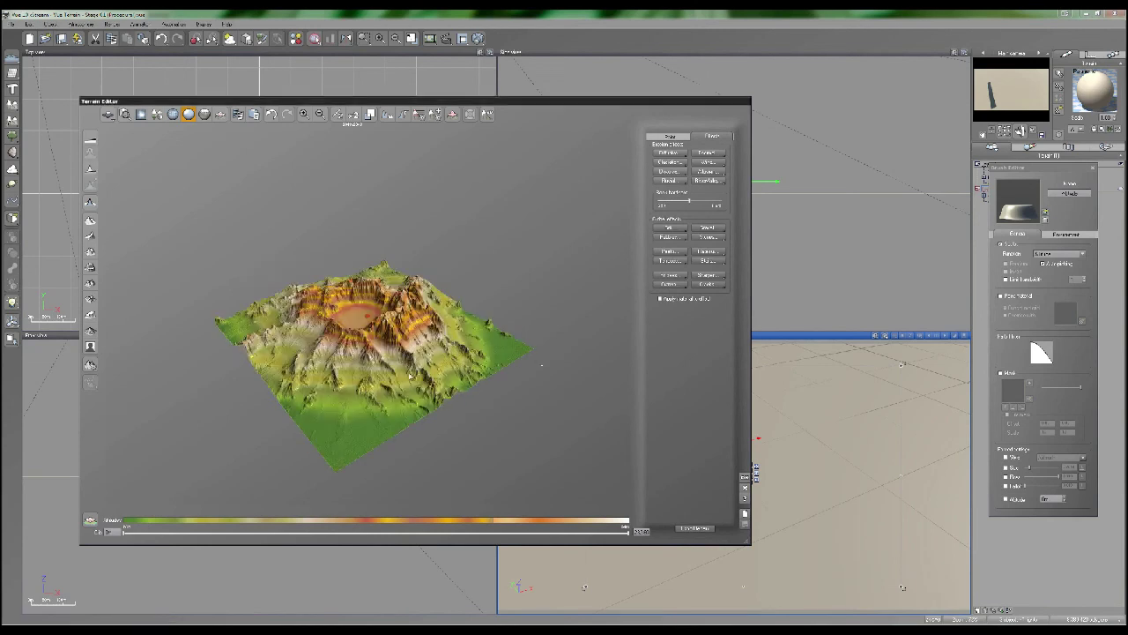
scroll(429, 370, "up", 6)
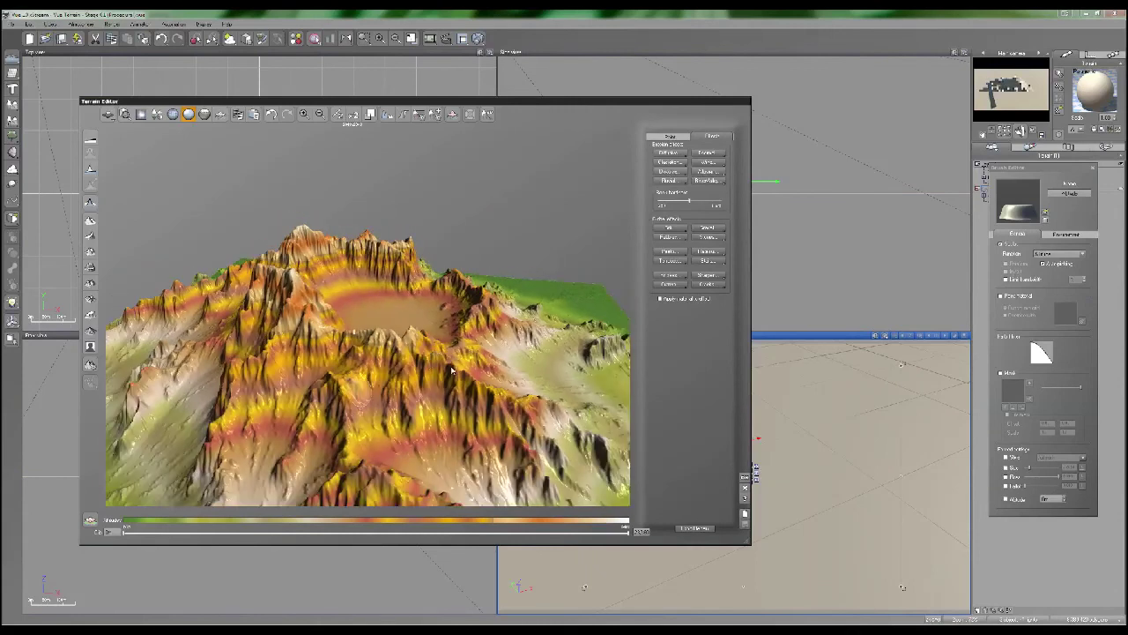
scroll(429, 363, "down", 5)
left_click_drag(429, 363, 333, 374)
left_click(745, 477)
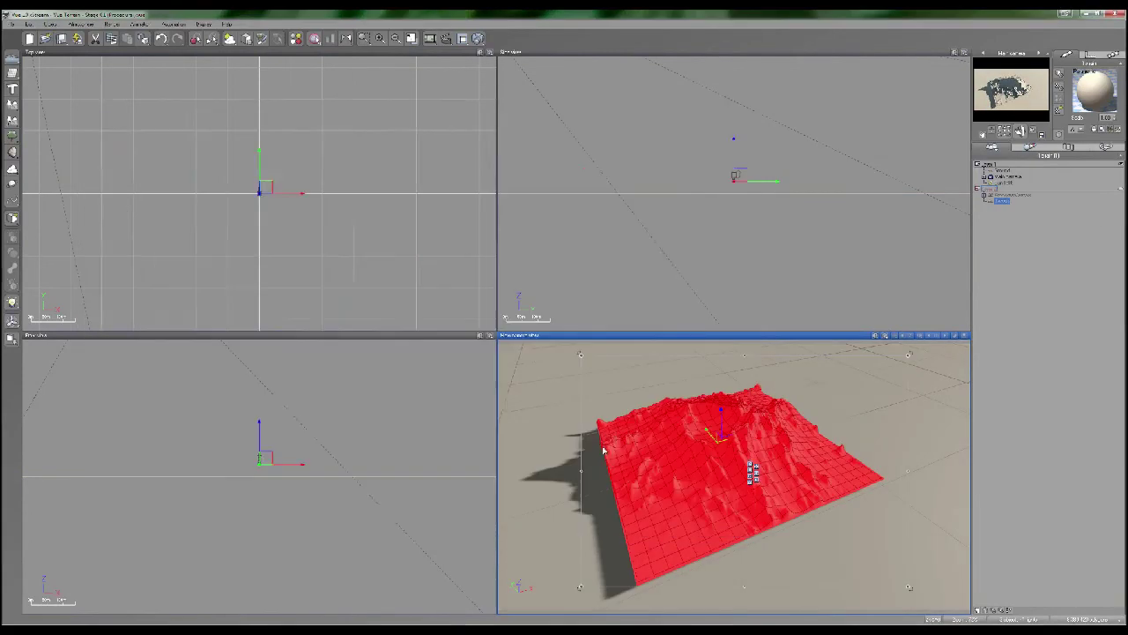
Render the volcano terrain in the main camera view from a closer, higher angle
scroll(653, 500, "up", 2)
right_click_drag(653, 500, 809, 459)
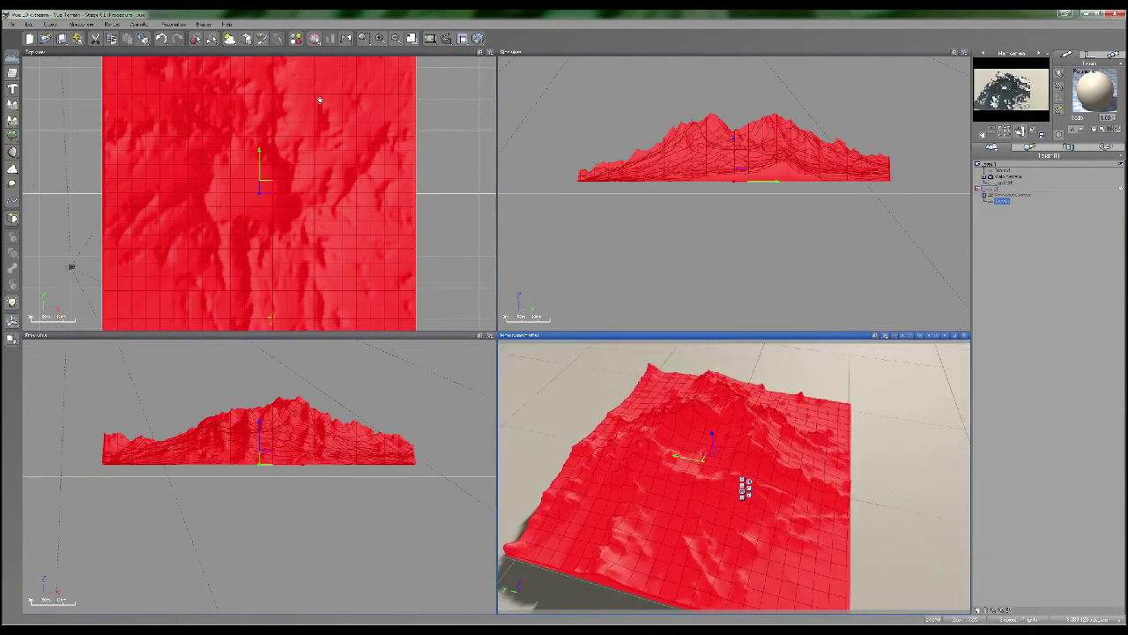
left_click(478, 38)
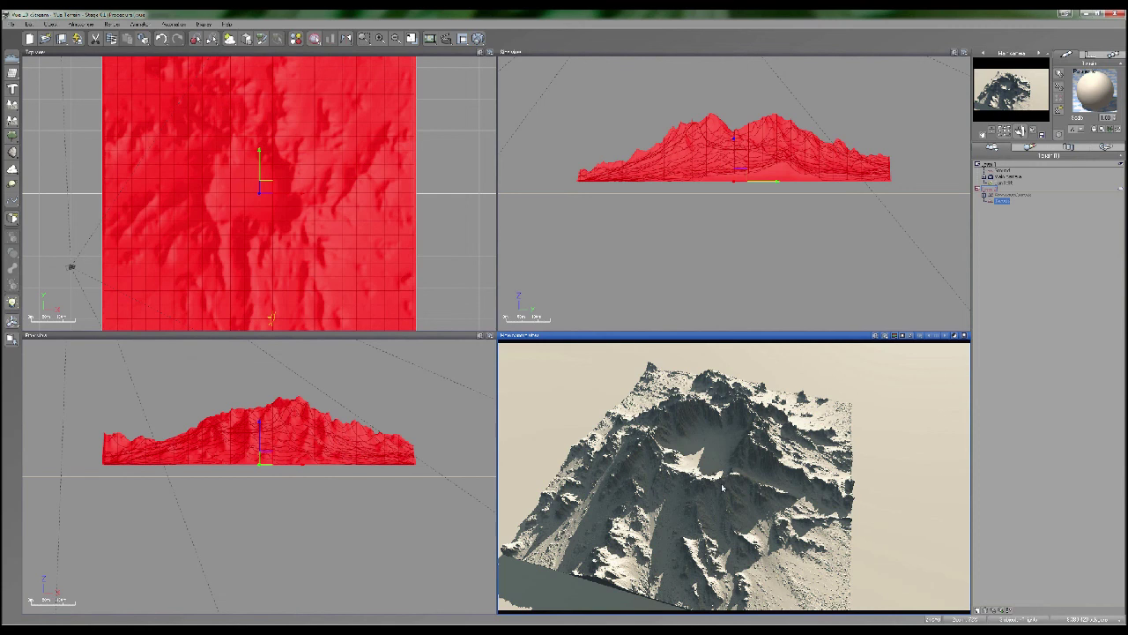
Orbit the main camera to another side of the volcano and render the terrain again
middle_click_drag(708, 496, 805, 494)
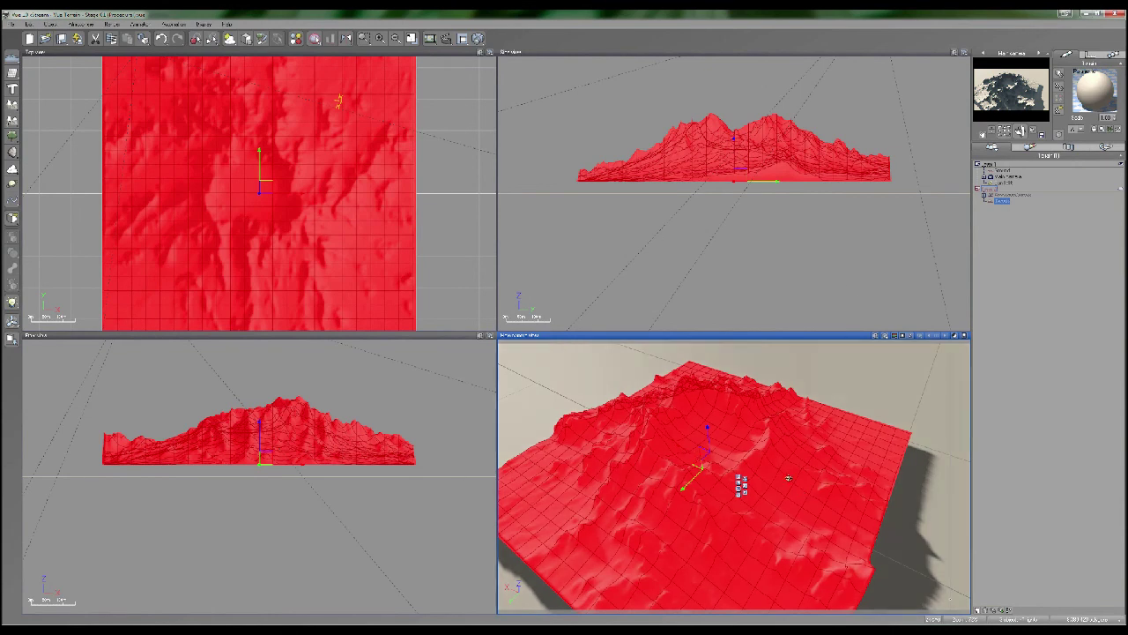
middle_click_drag(695, 458, 690, 458)
key("F9")
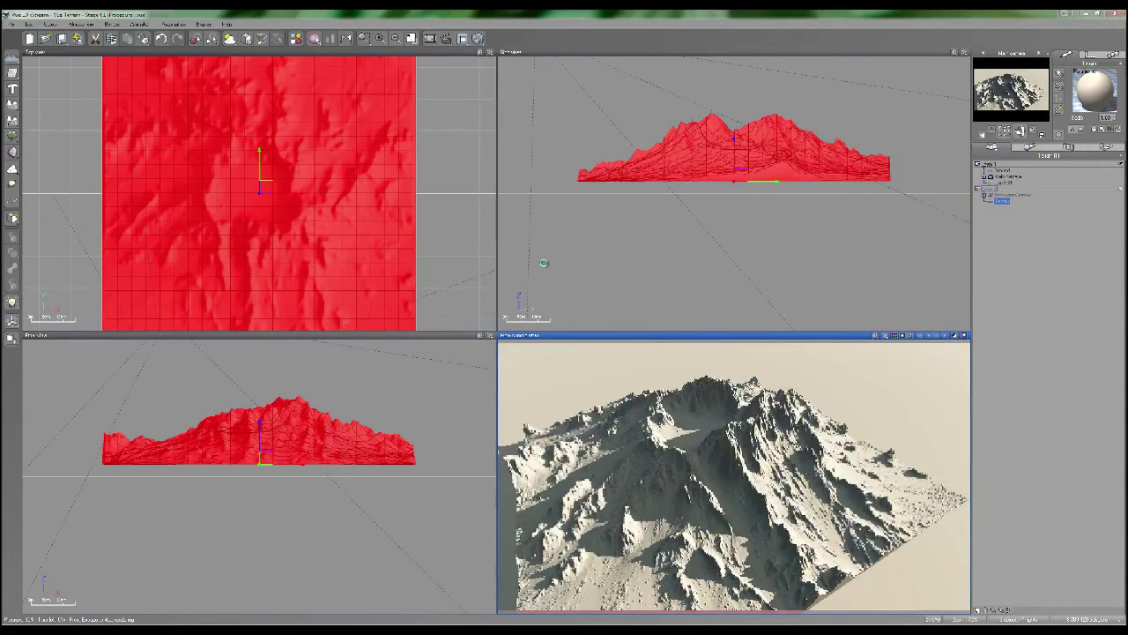